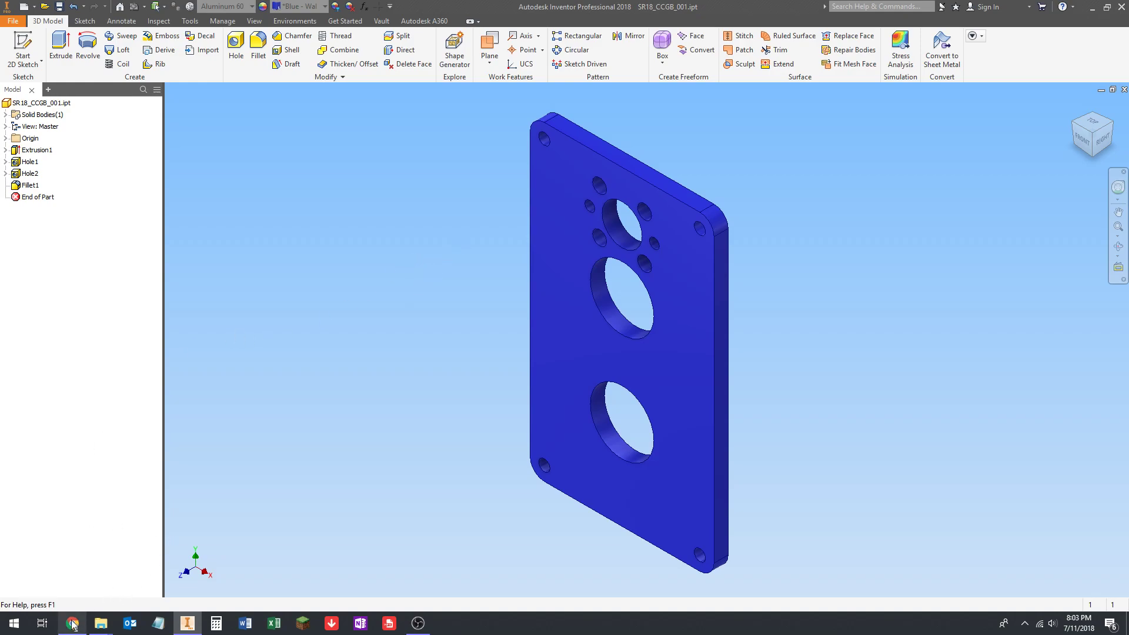
Step: Switch to Chrome and open the CAD files list of the VEXpro Bearings product page under Hardware
click(72, 624)
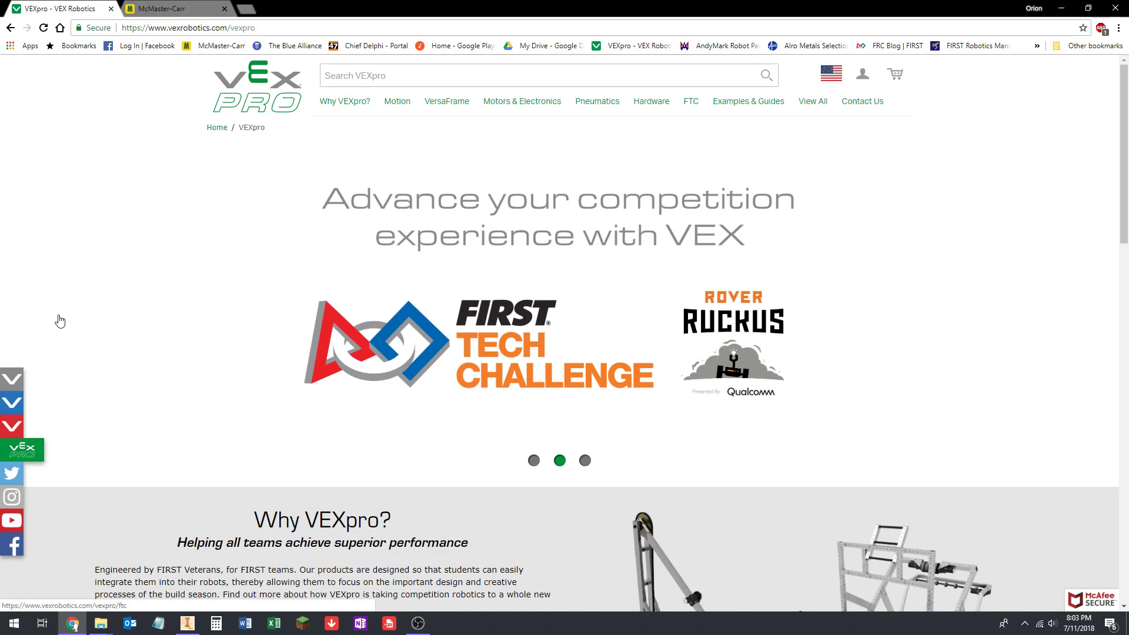
mouse_move(651, 102)
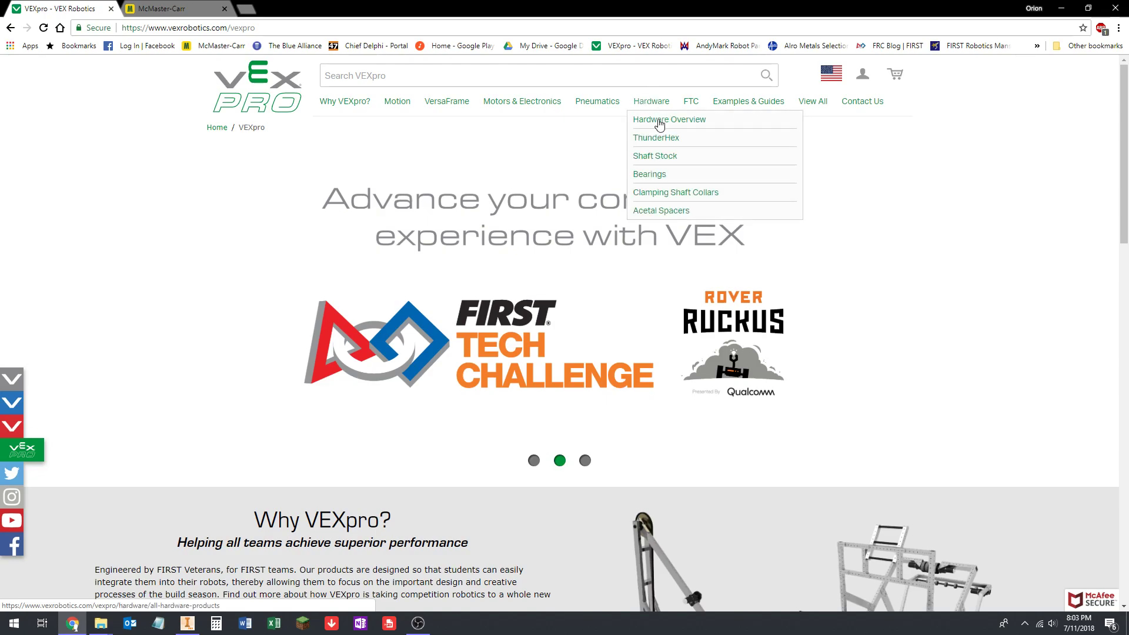
click(650, 176)
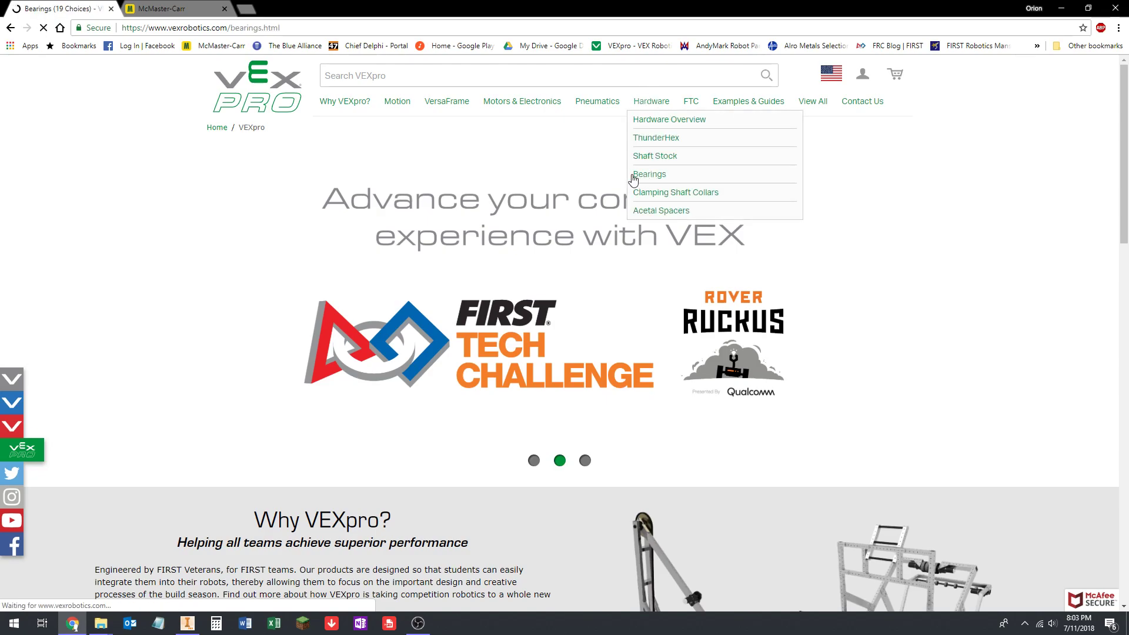
scroll(542, 253, down, 10)
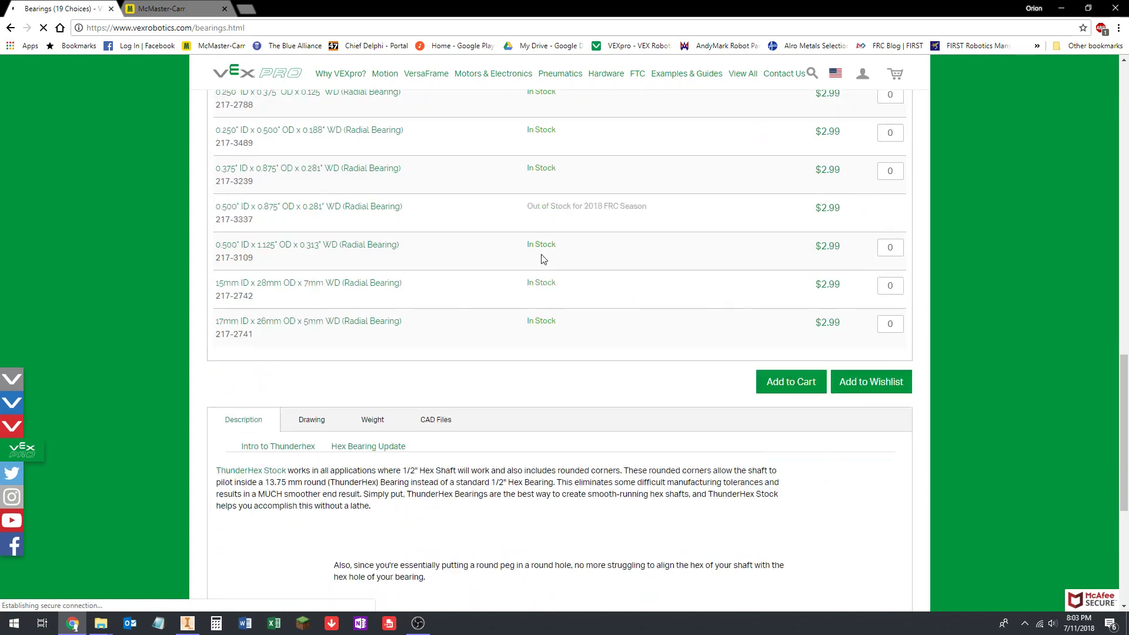
scroll(544, 259, down, 7)
scroll(563, 323, up, 3)
scroll(562, 327, down, 3)
scroll(571, 335, up, 3)
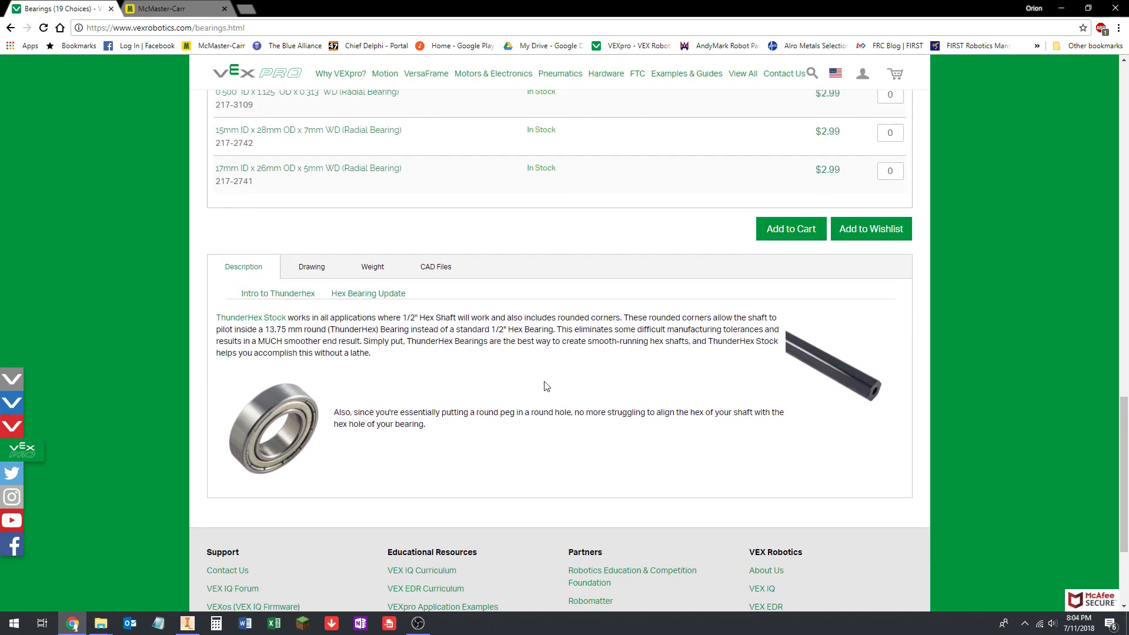
click(440, 268)
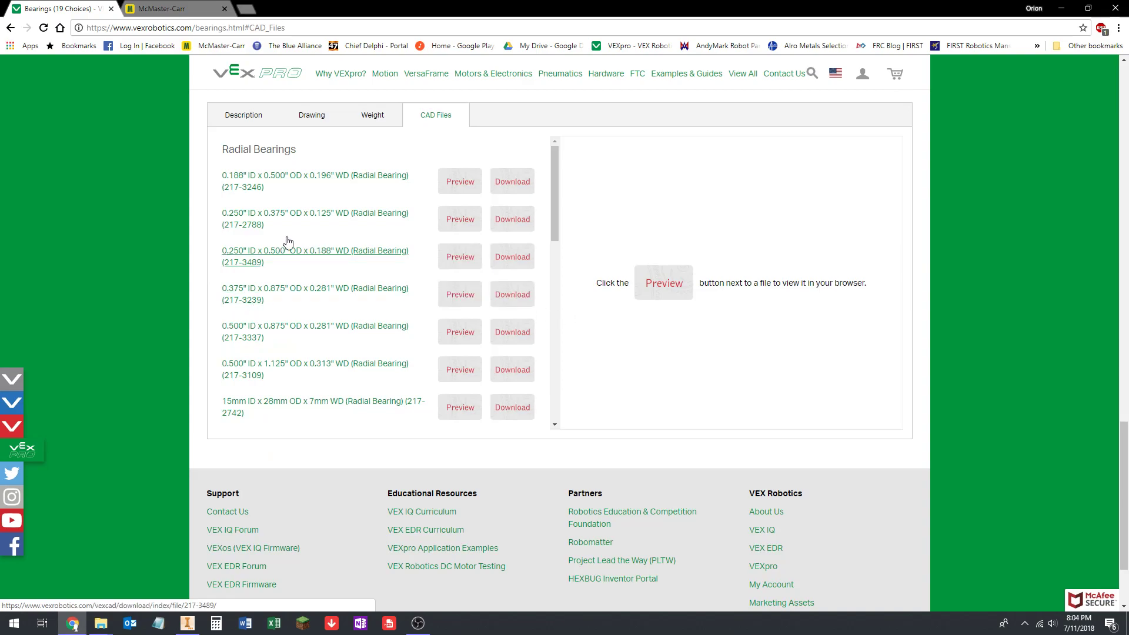
Step: Download the CAD files of the 0.375" Hex ID, 0.500" Hex ID v2 and 0.500" ID flanged bearings, all 1.125" OD x 0.313" WD
drag(556, 158, 548, 268)
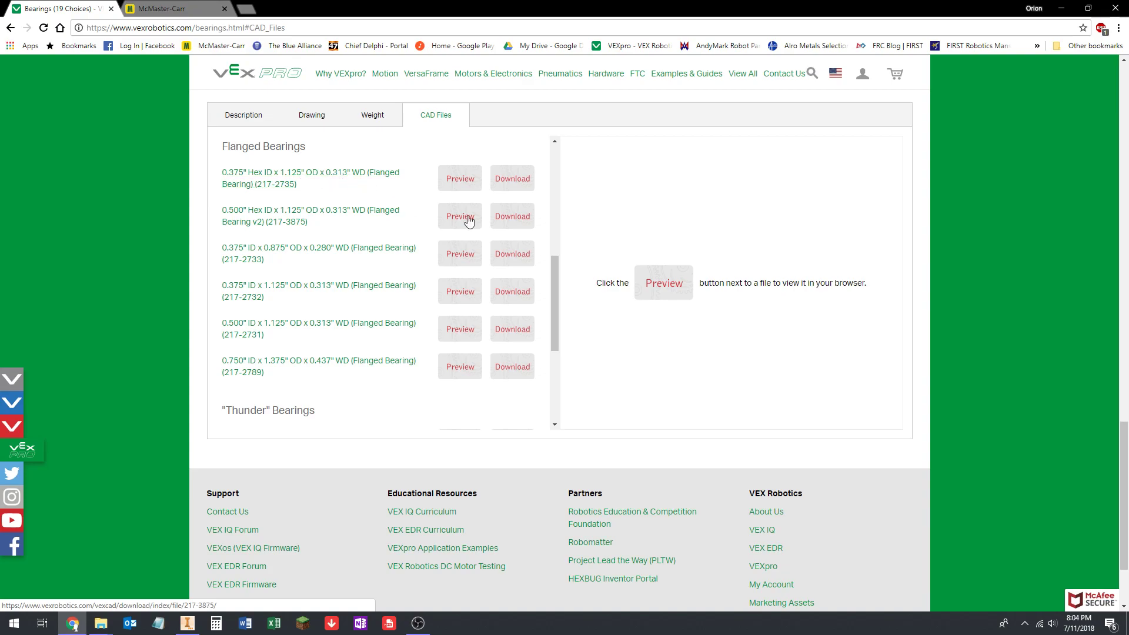
click(510, 183)
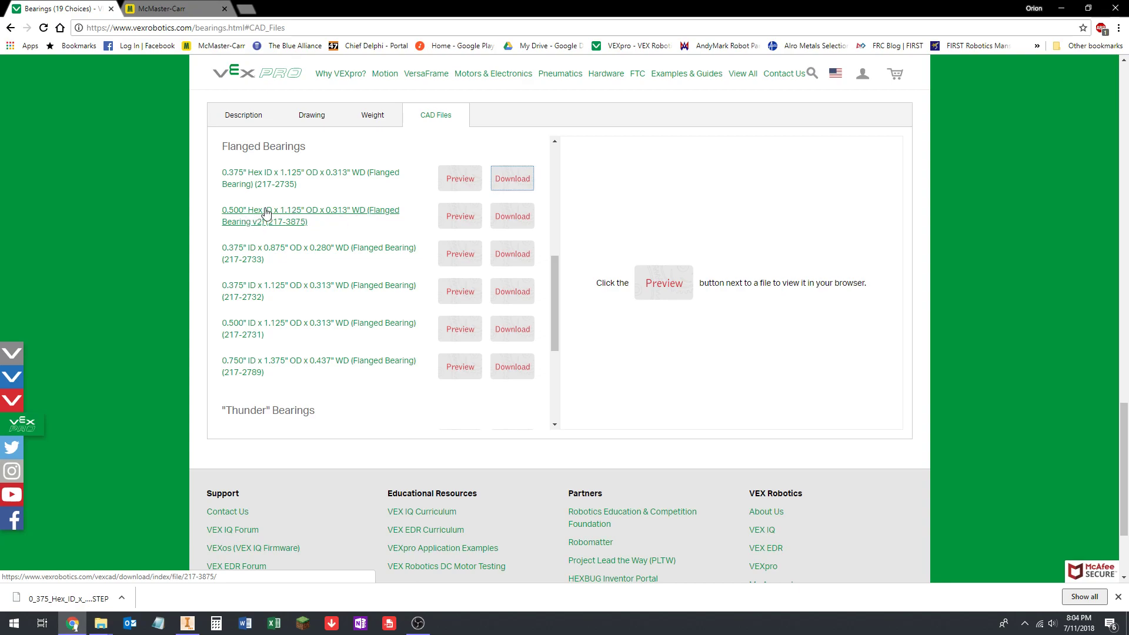
click(508, 219)
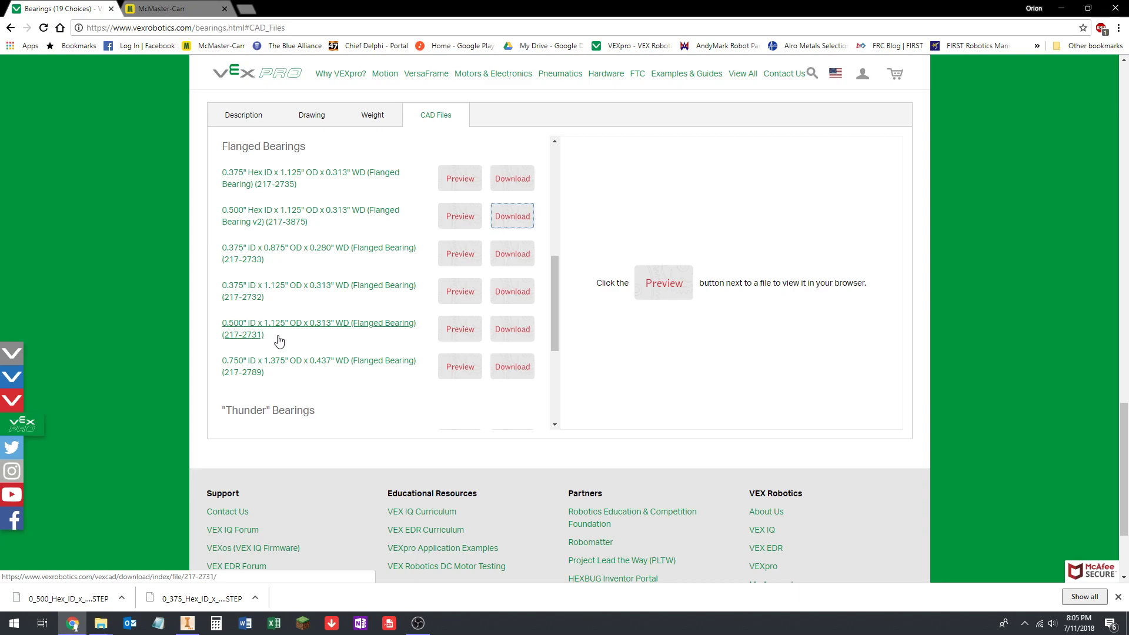
click(500, 333)
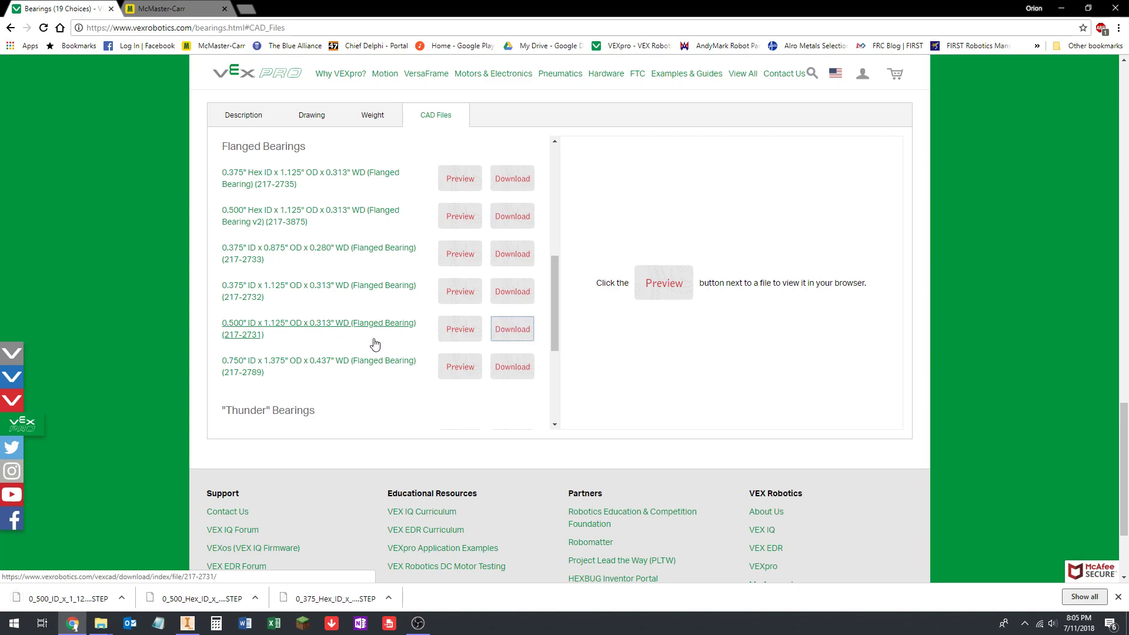
Step: Open the VEXpro Gears product listing within the Motion category
scroll(291, 334, up, 6)
scroll(879, 355, up, 3)
scroll(879, 355, up, 10)
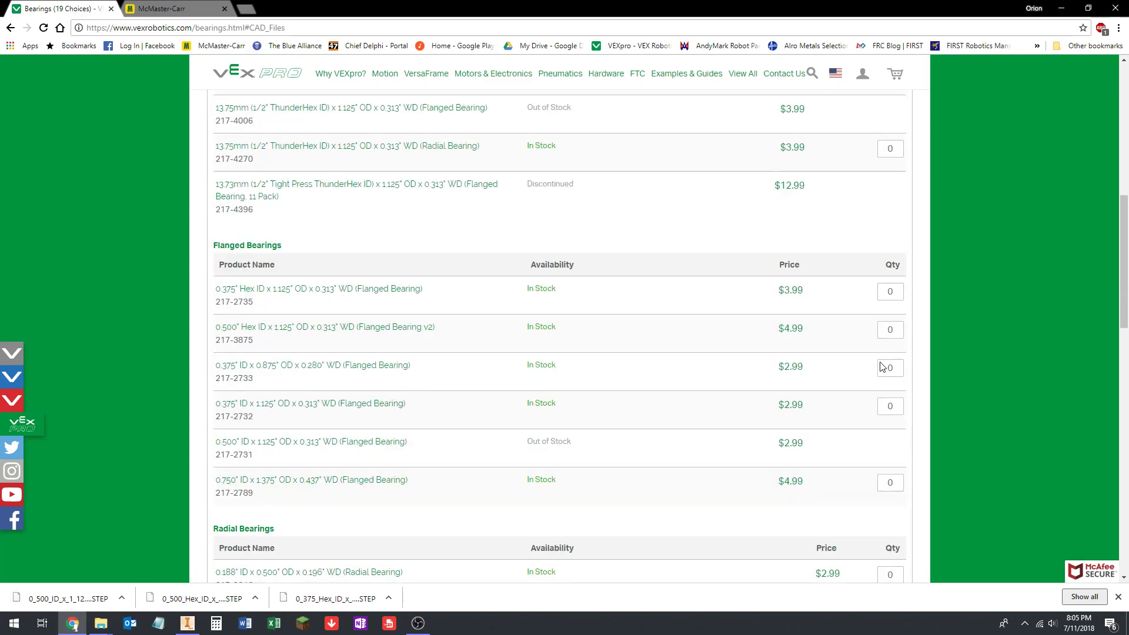
mouse_move(401, 108)
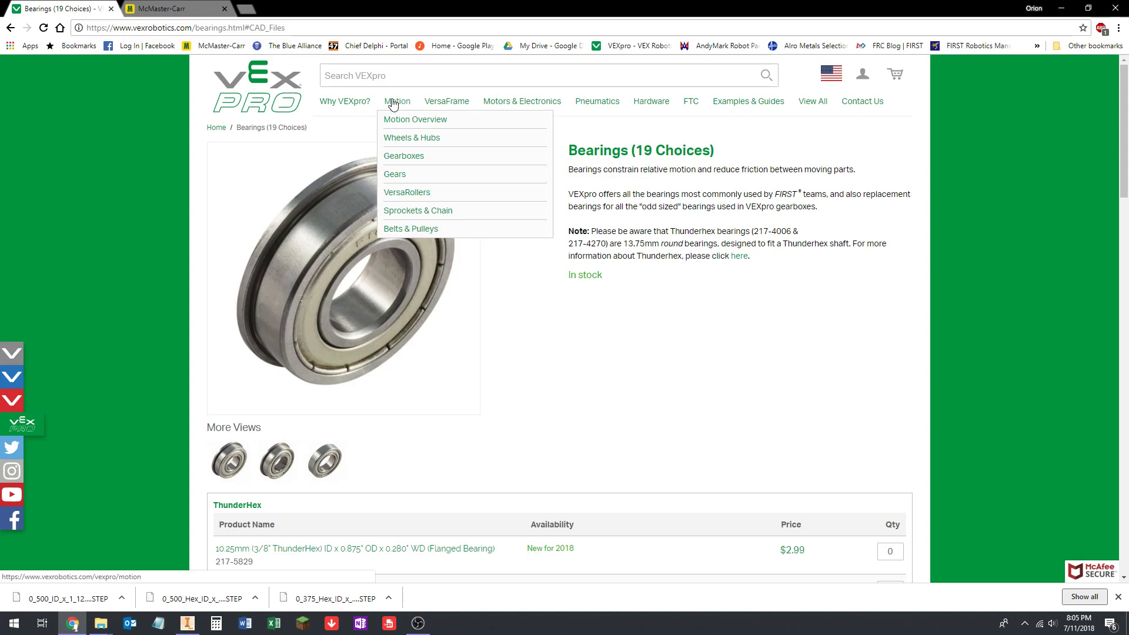
click(393, 176)
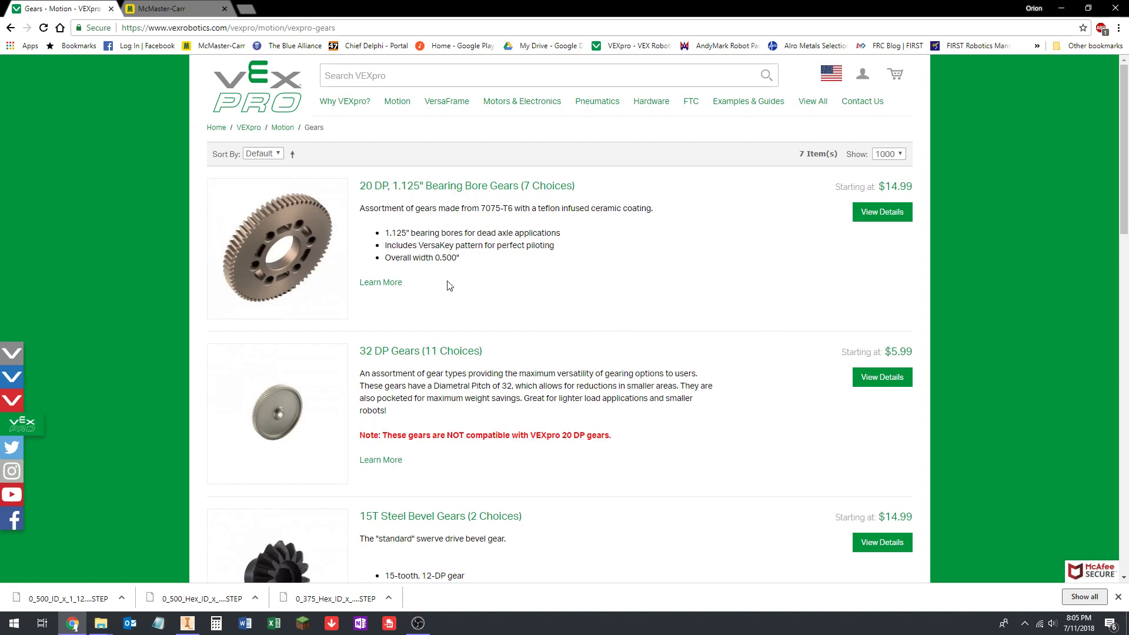
Step: Open the 32 DP Gears page and download the CAD file of the 12t Steel Spur Gear for the RS775 motor
click(393, 353)
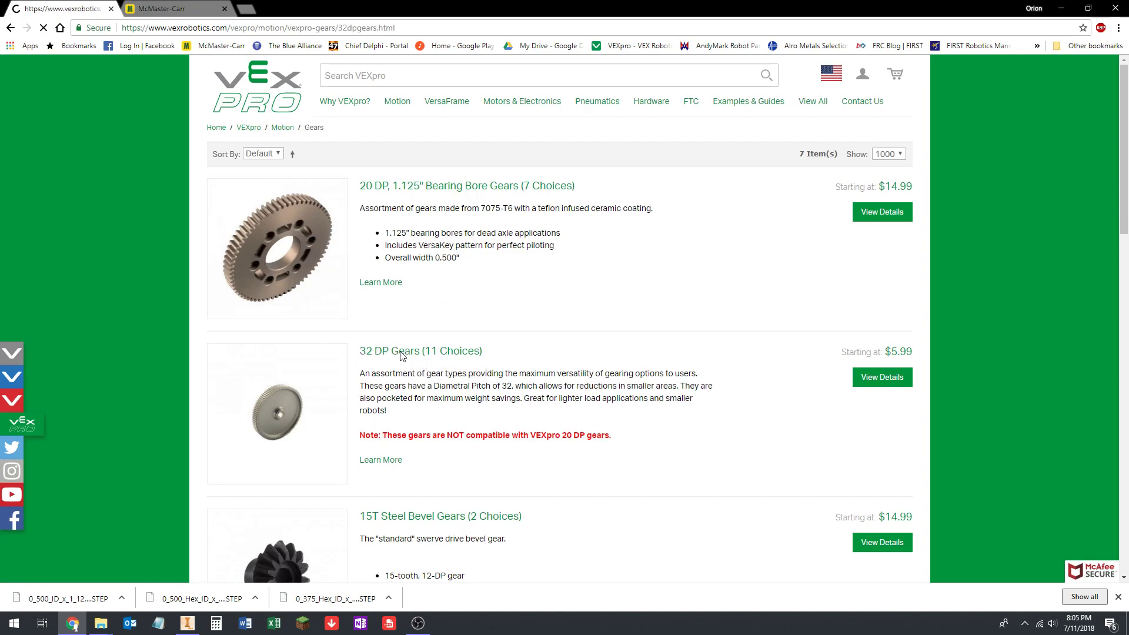
scroll(497, 323, down, 9)
scroll(369, 307, down, 10)
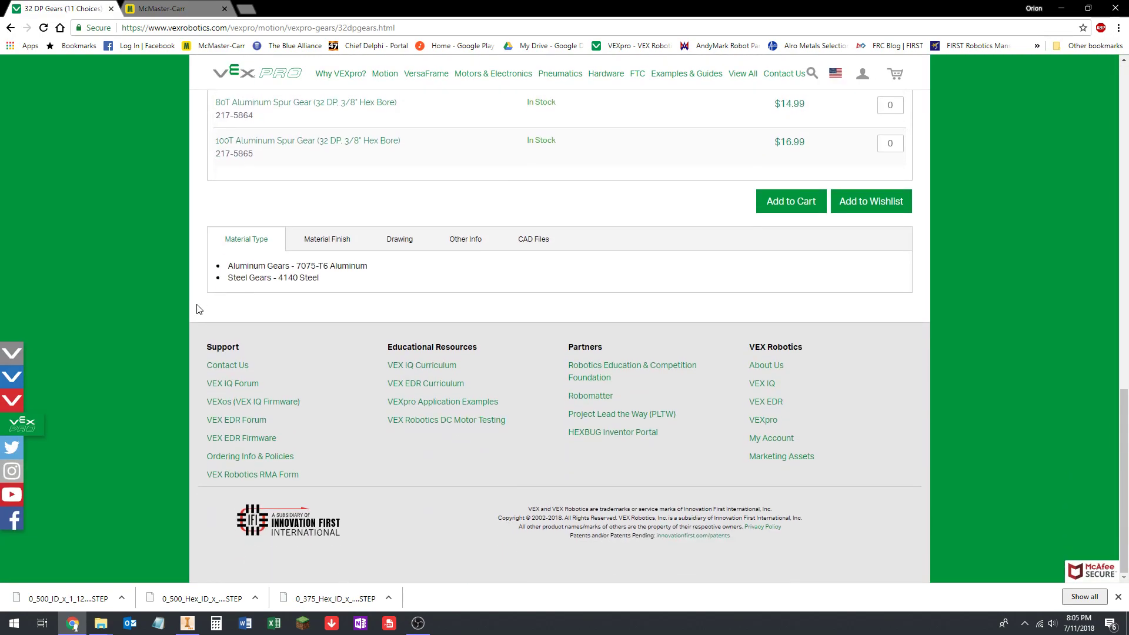
scroll(572, 419, up, 2)
click(530, 415)
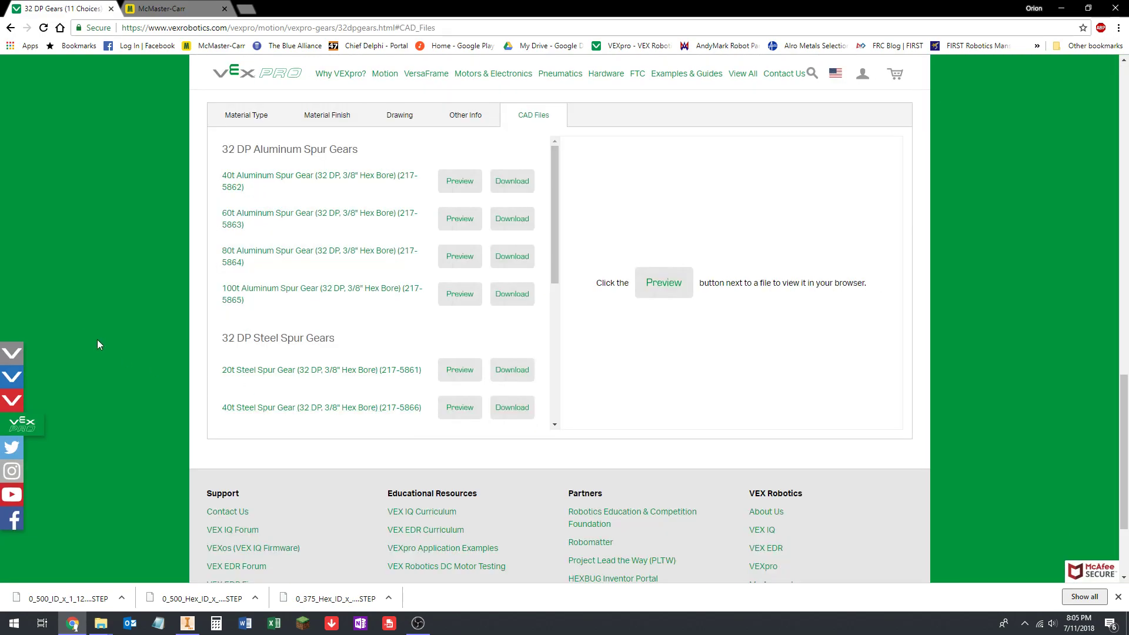
drag(552, 154, 566, 324)
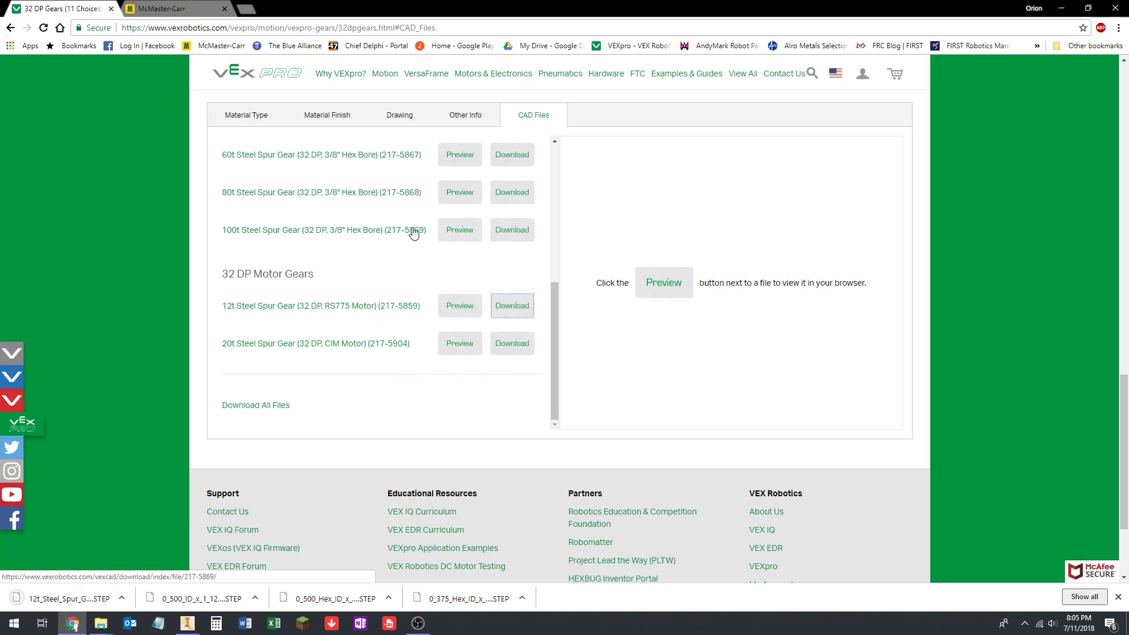
Step: Return to the Gears listing and look through the available gear families
click(10, 27)
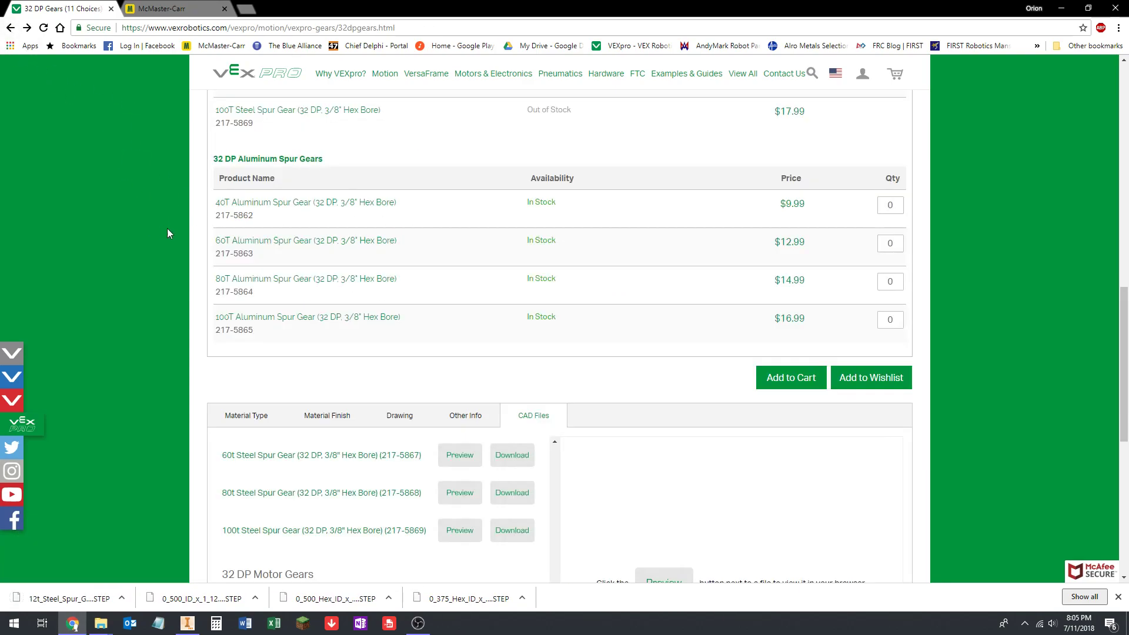
scroll(122, 243, up, 3)
scroll(192, 287, up, 10)
click(10, 28)
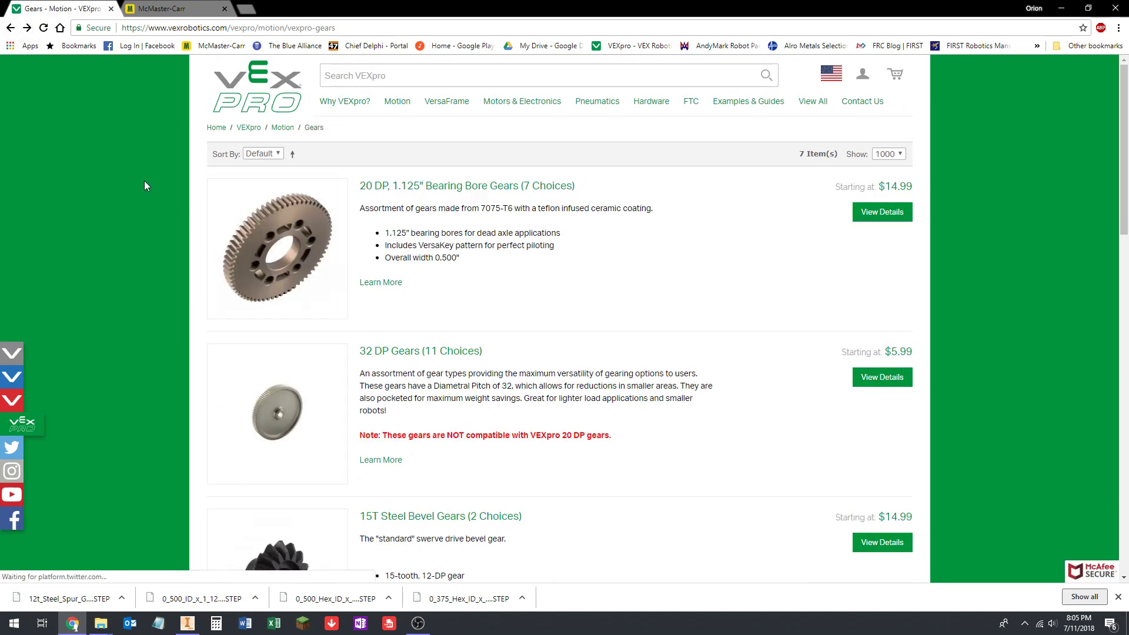
scroll(161, 233, down, 2)
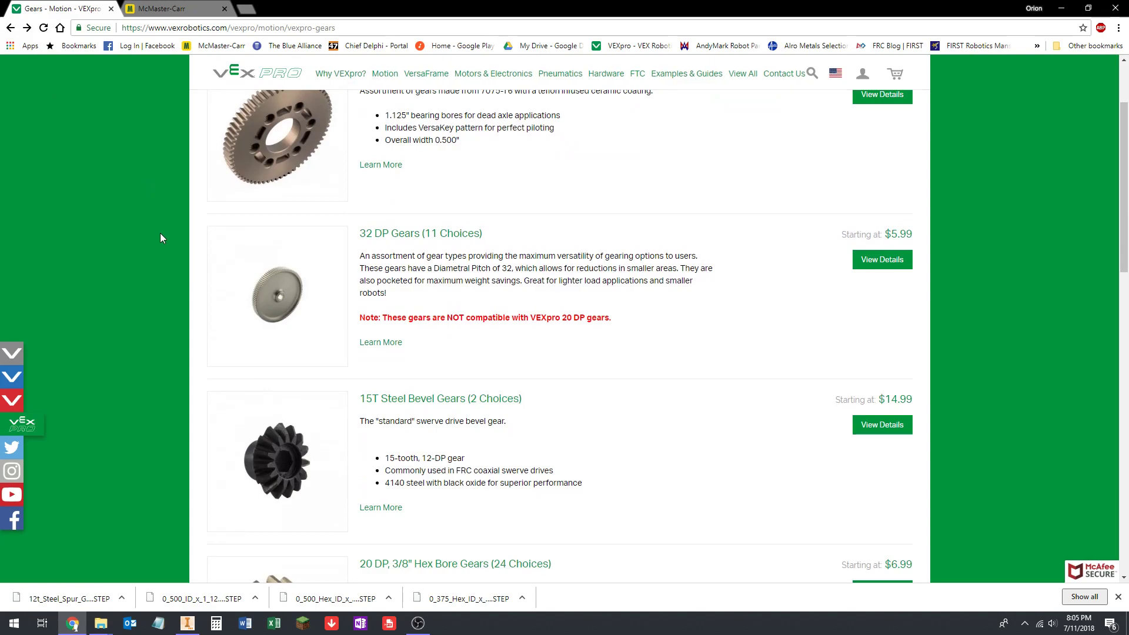
scroll(160, 232, down, 3)
scroll(160, 237, down, 3)
scroll(160, 238, up, 5)
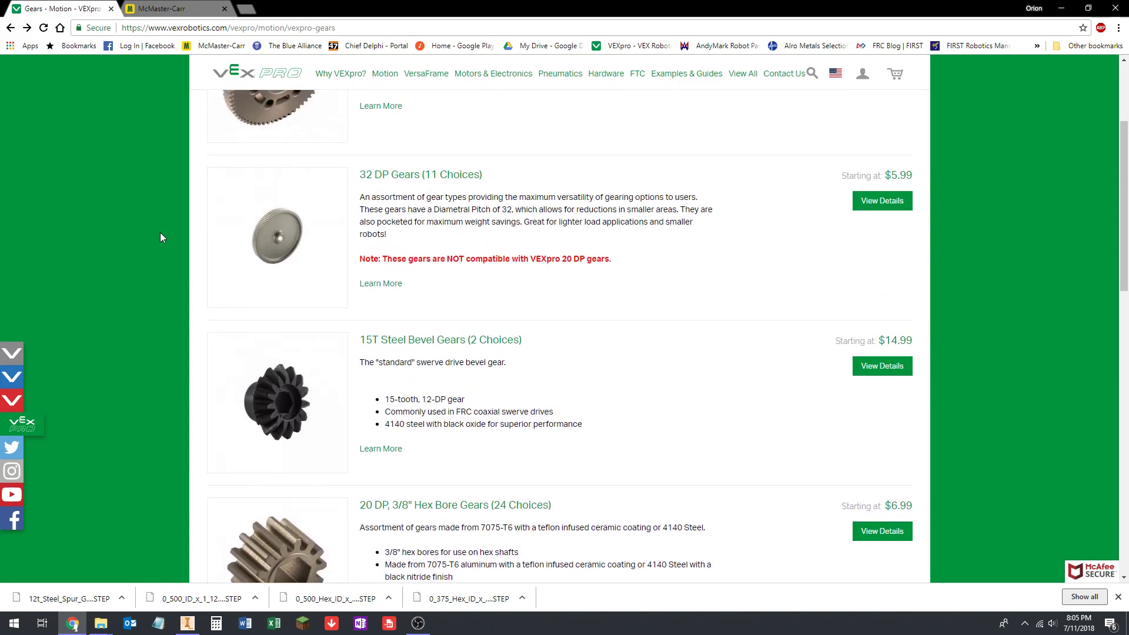
scroll(329, 227, up, 3)
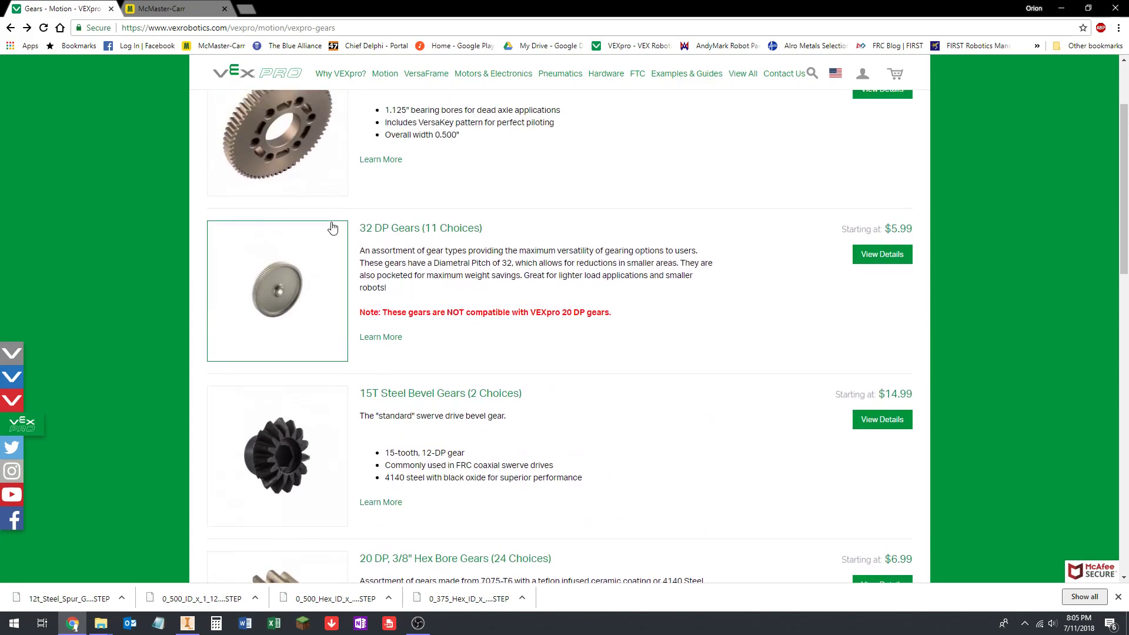
Step: Reopen the 32 DP Gears page and download the CAD file of the 60t Aluminum Spur Gear with 3/8" hex bore
click(370, 351)
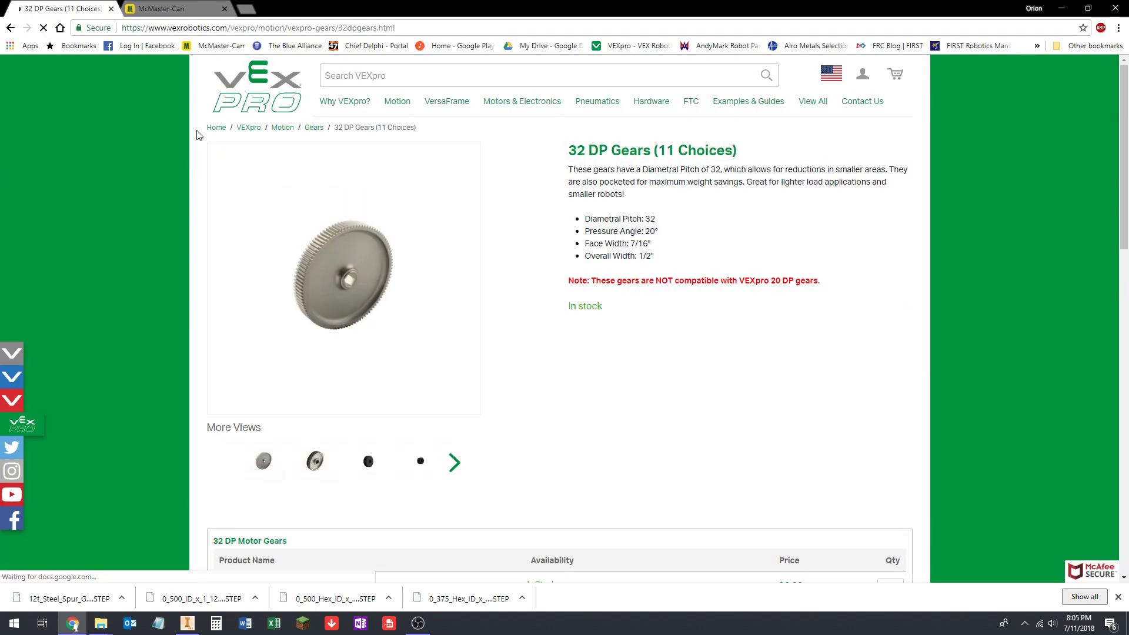
scroll(145, 262, down, 15)
click(533, 239)
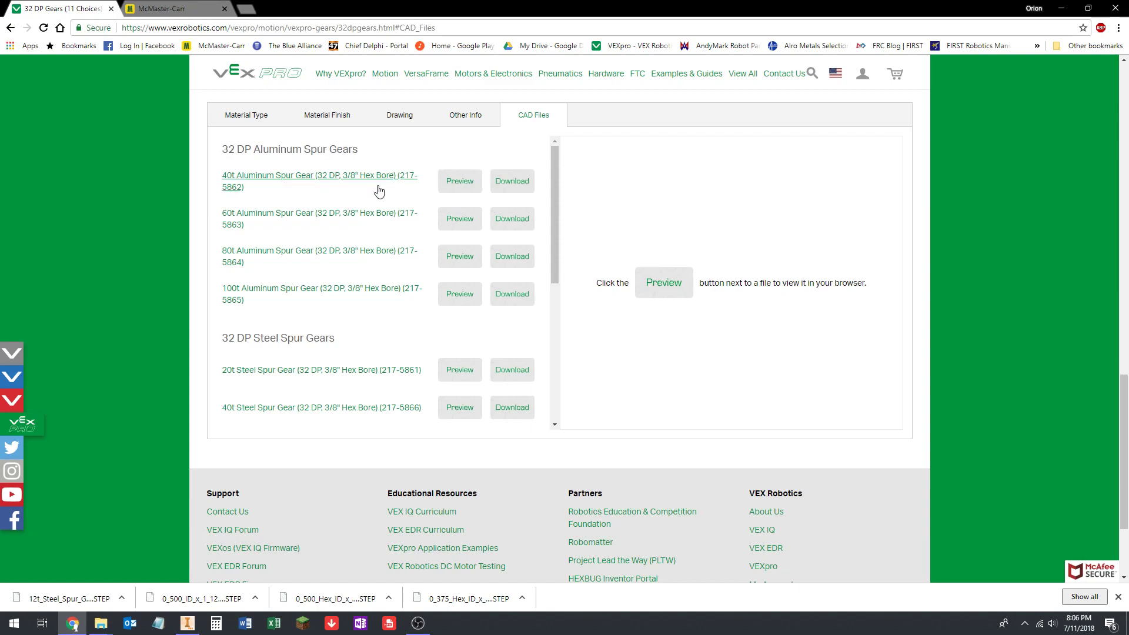
click(515, 225)
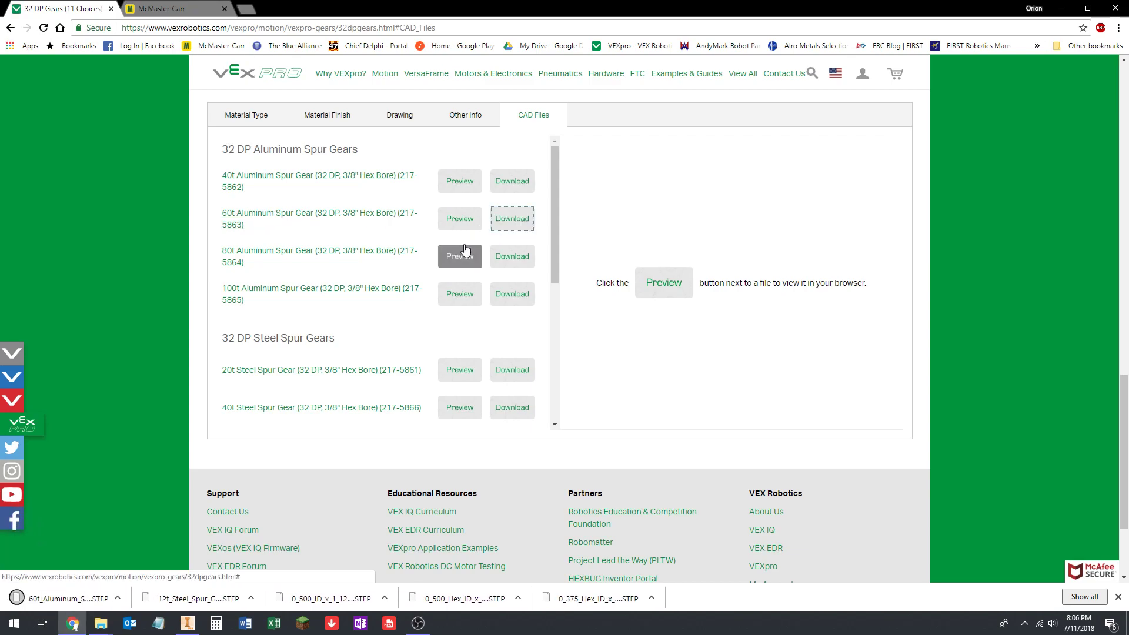
Step: From the 20 DP, 3/8" Hex Bore Gears page in the Gears listing, download the CAD file of the 16t Aluminum Spur Gear
click(11, 28)
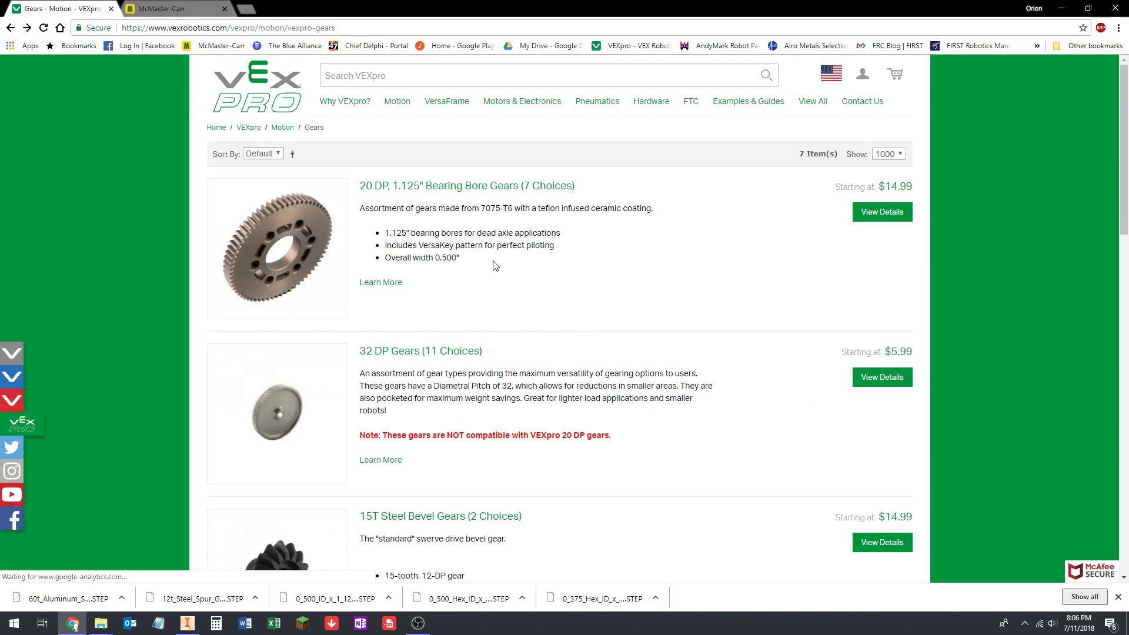
scroll(533, 270, down, 8)
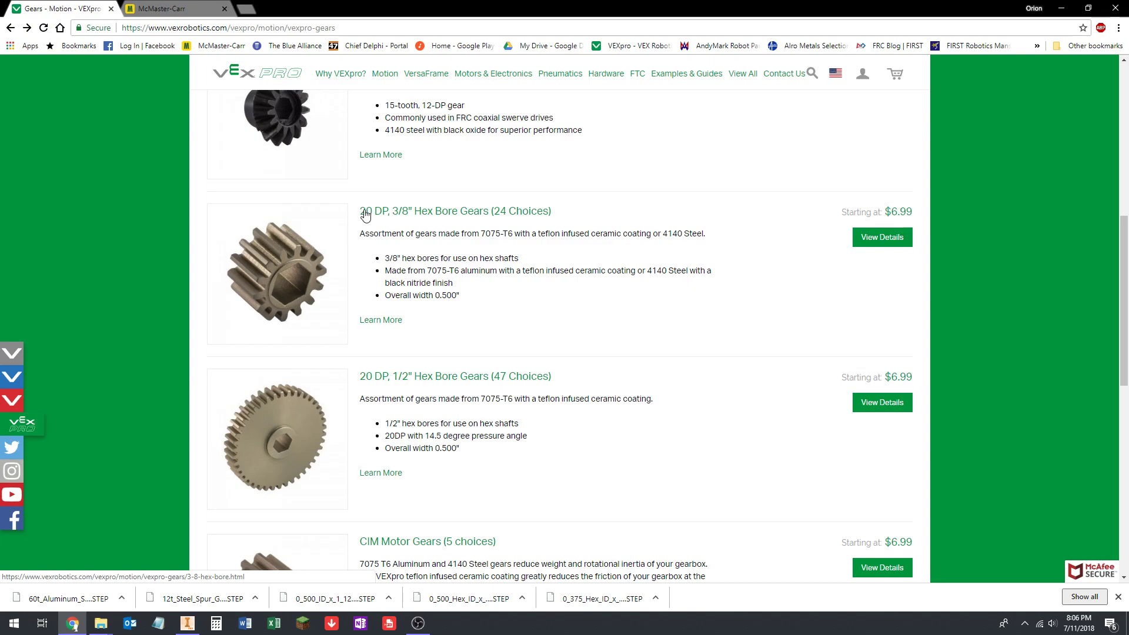
click(412, 213)
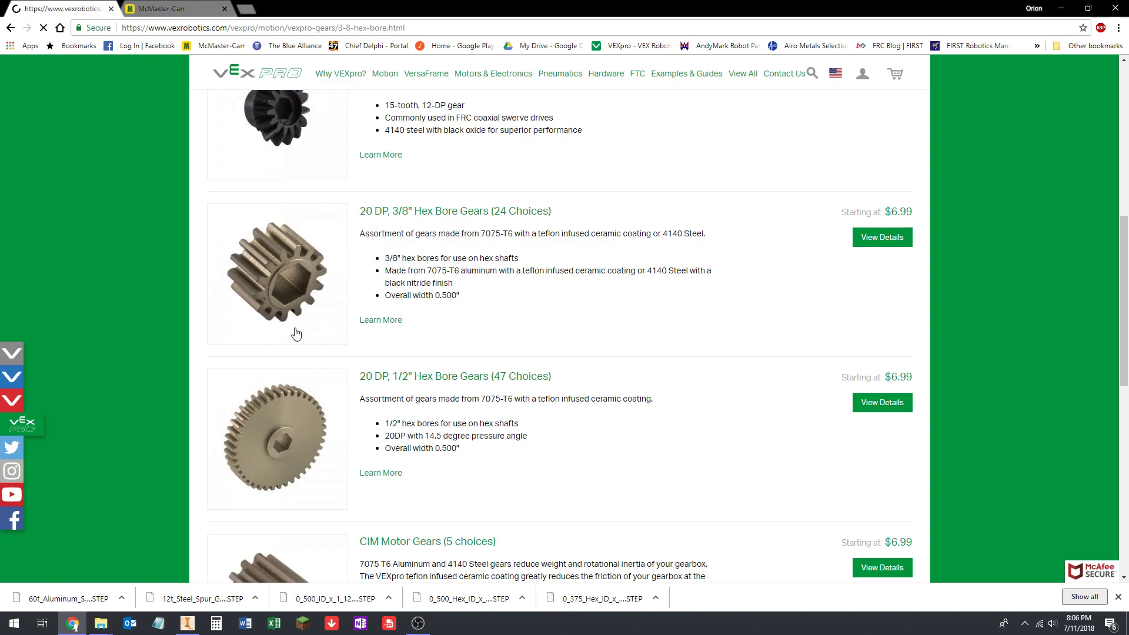
scroll(270, 319, down, 15)
scroll(270, 318, down, 7)
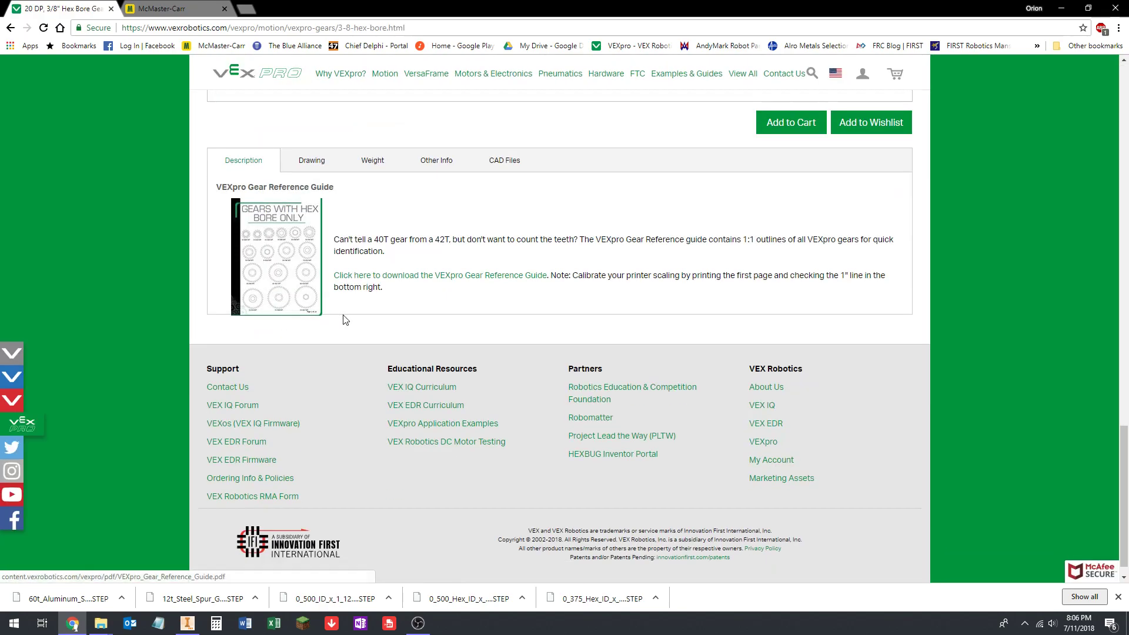
click(513, 162)
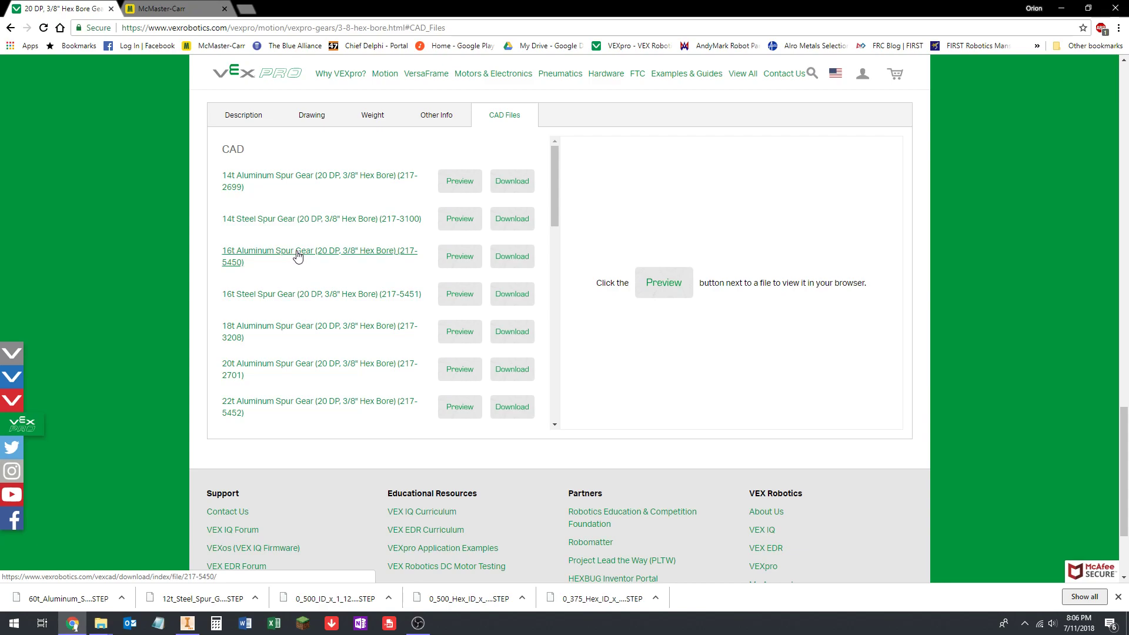
click(509, 257)
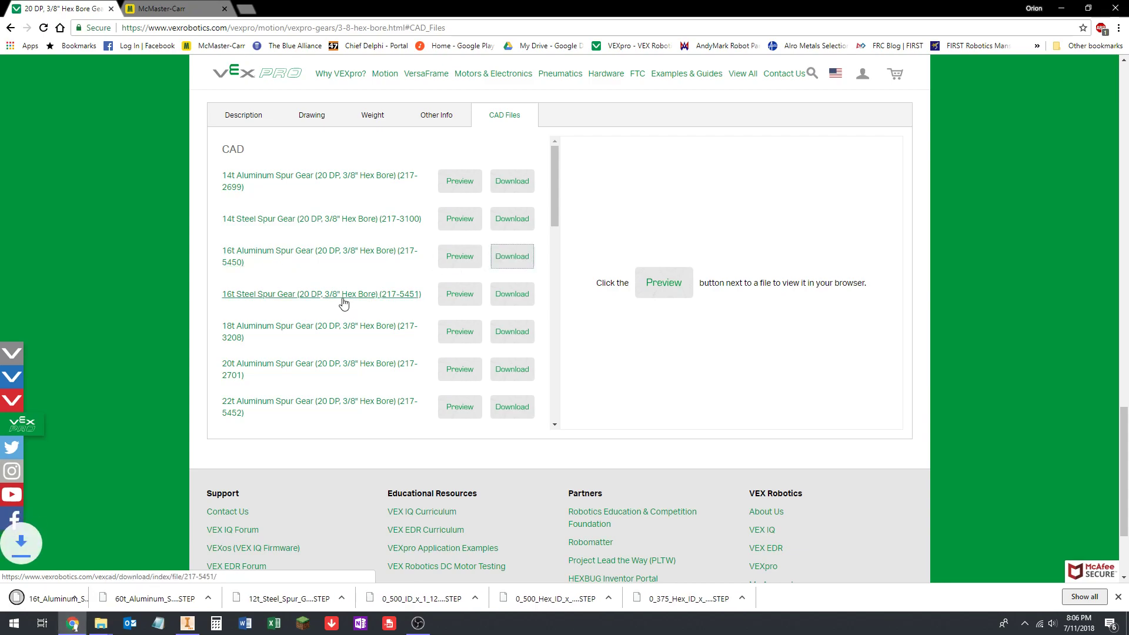
Step: Go back to the Gears listing and open the CAD files list of the 20 DP, 1/2" Hex Bore Gears
click(10, 28)
click(10, 28)
scroll(237, 323, down, 2)
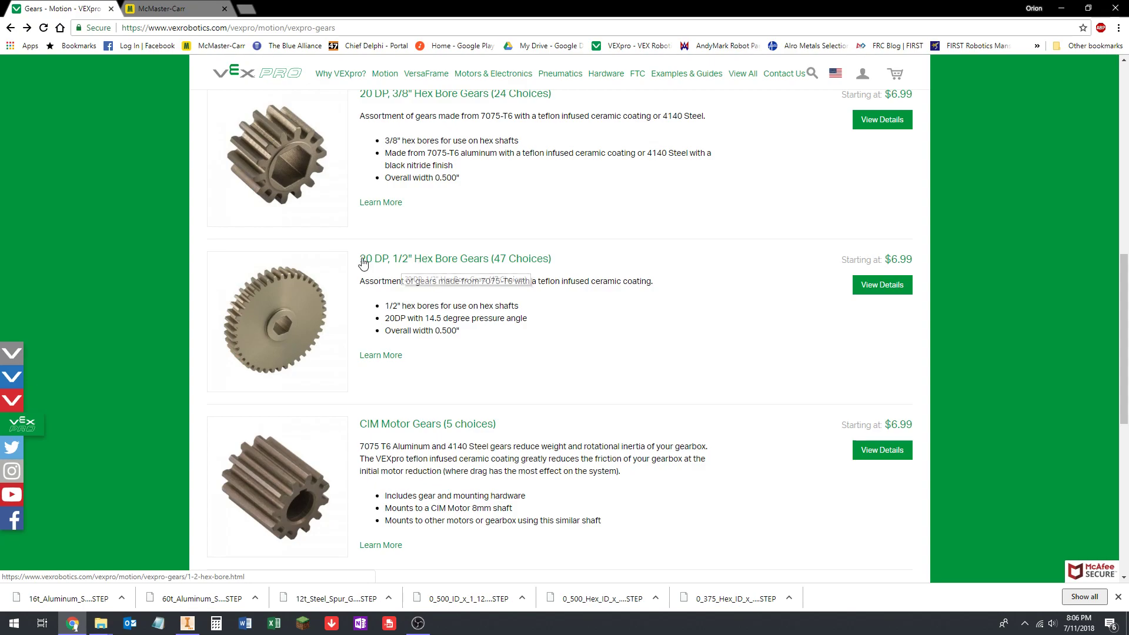
click(300, 312)
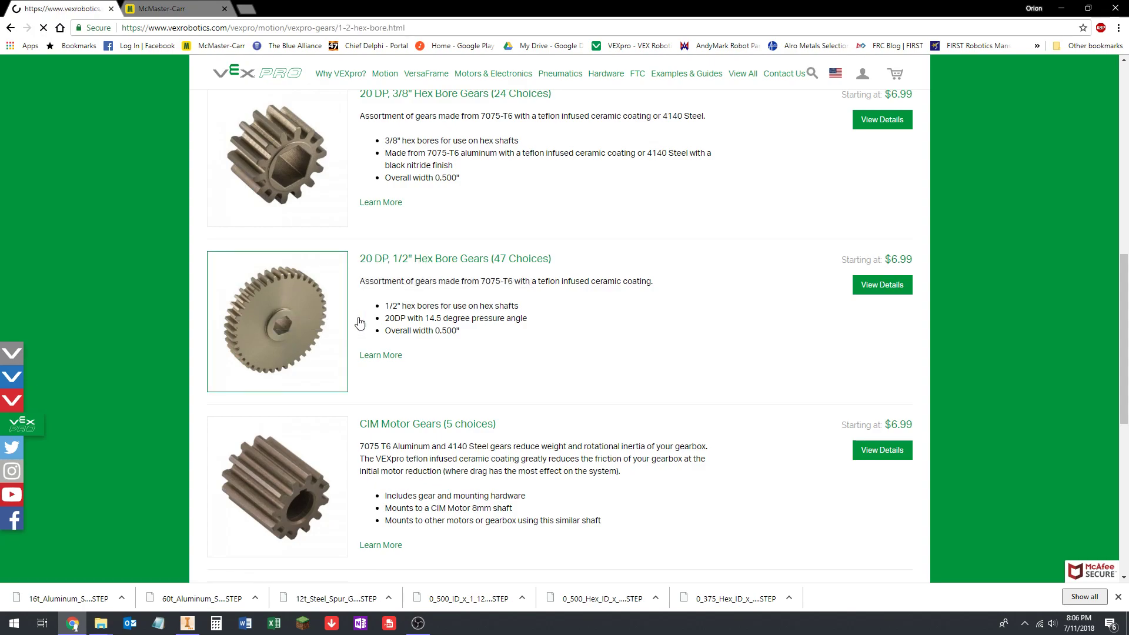
scroll(222, 235, down, 20)
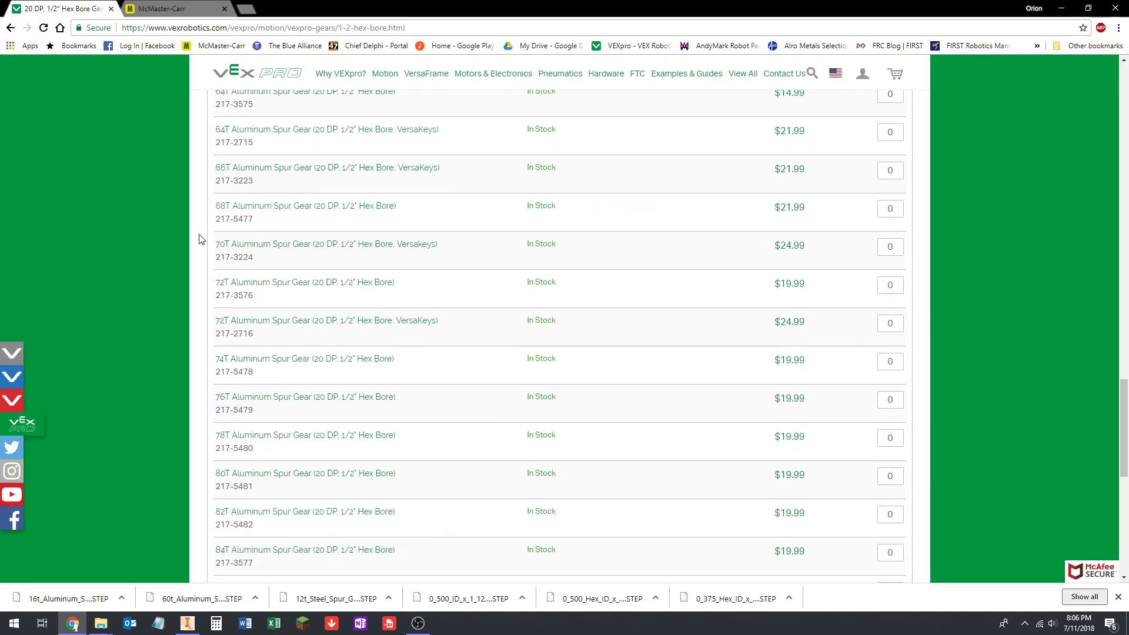
scroll(199, 238, down, 4)
click(499, 219)
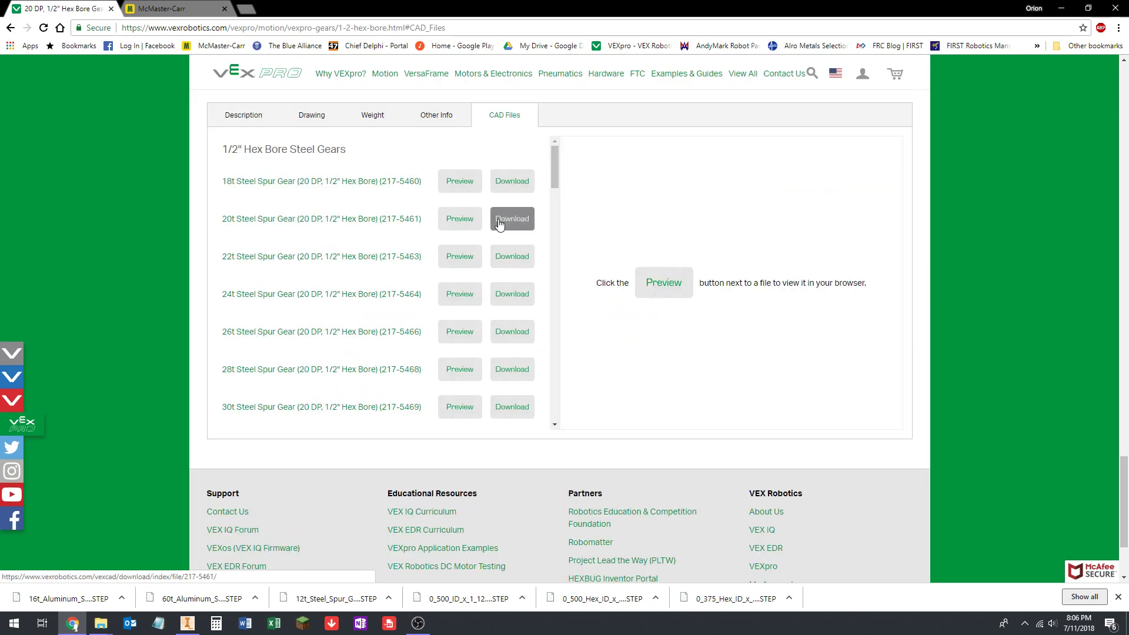
Step: Download the CAD file of the 60t Aluminum Spur Gear (20 DP, 1/2" Hex Bore) (217-3574)
scroll(265, 227, down, 4)
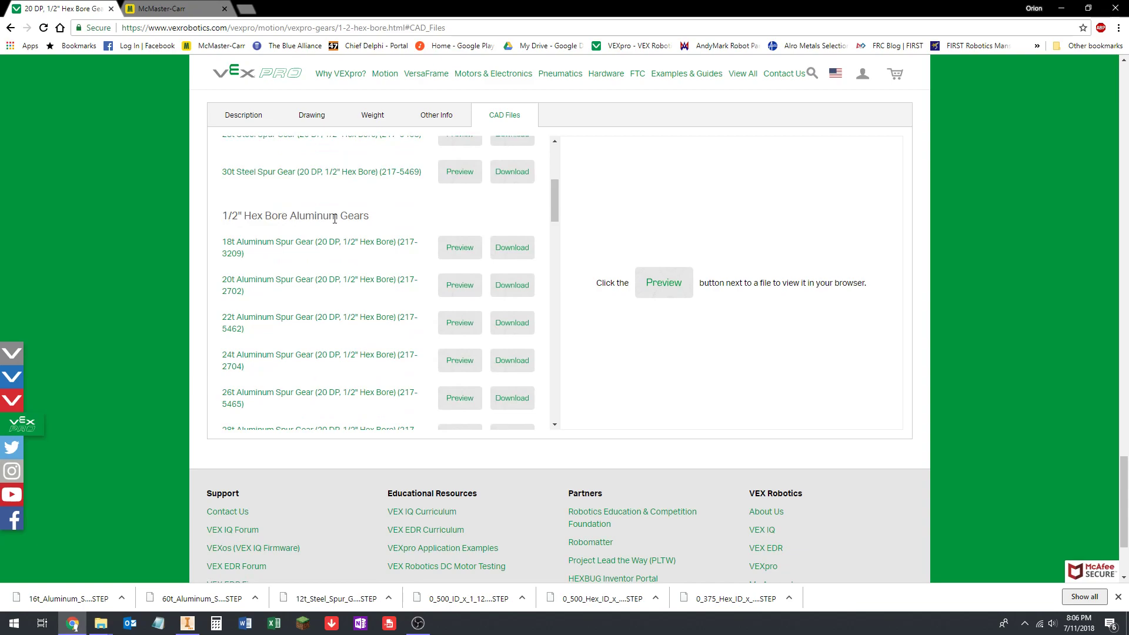
scroll(339, 229, up, 4)
scroll(312, 206, down, 5)
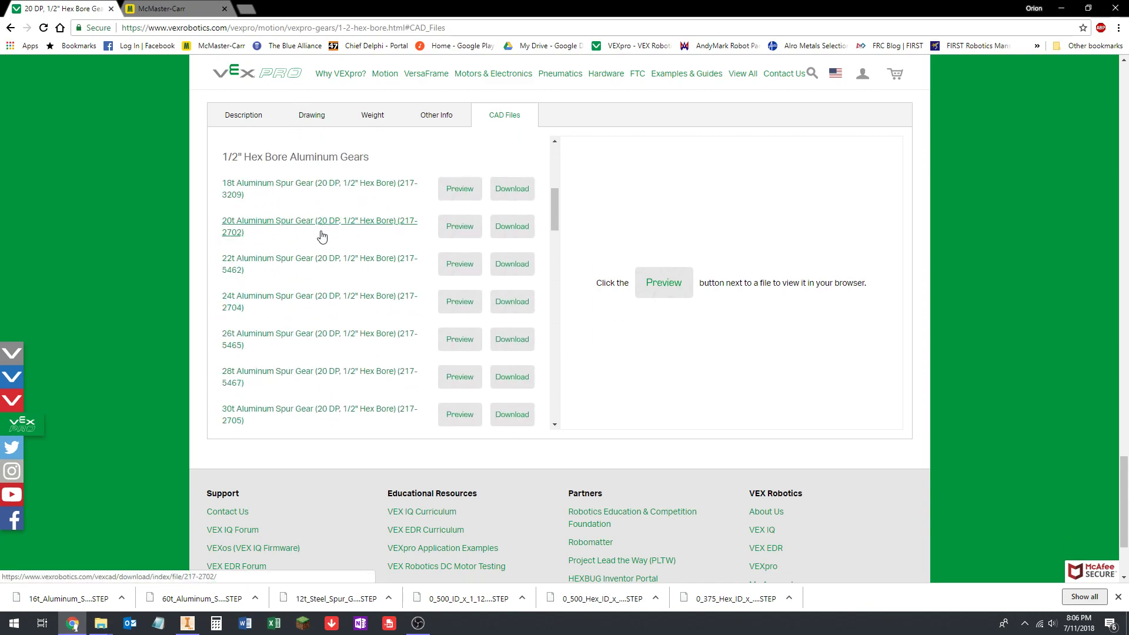
scroll(300, 218, down, 4)
scroll(277, 236, down, 8)
scroll(277, 236, down, 2)
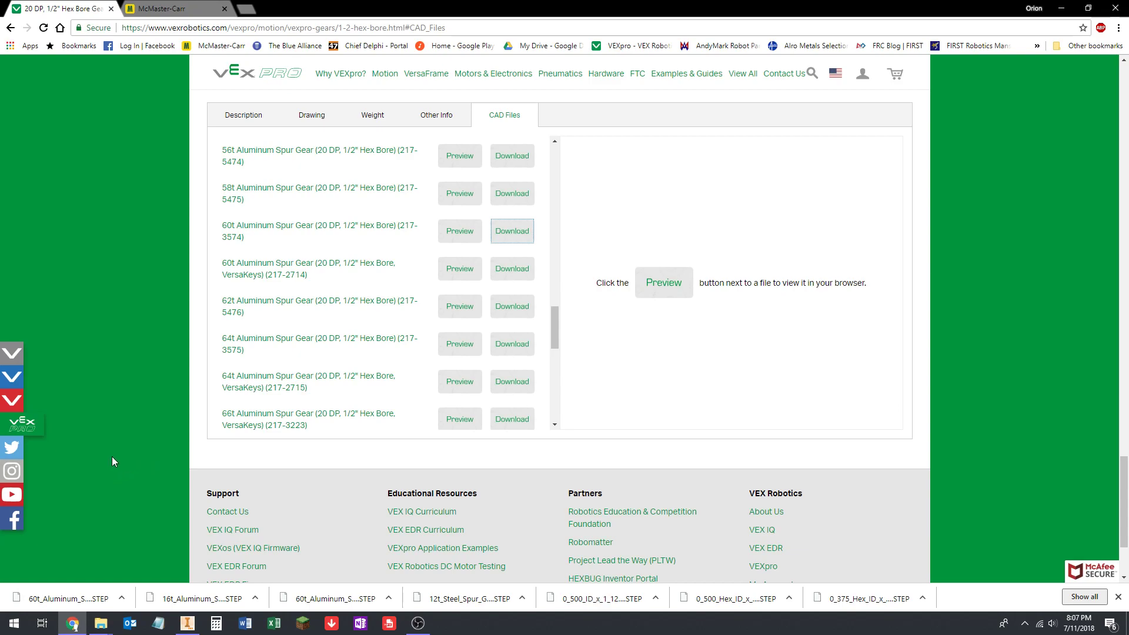
Step: Go to the 775pro motor's product page and download its CAD file
mouse_move(525, 84)
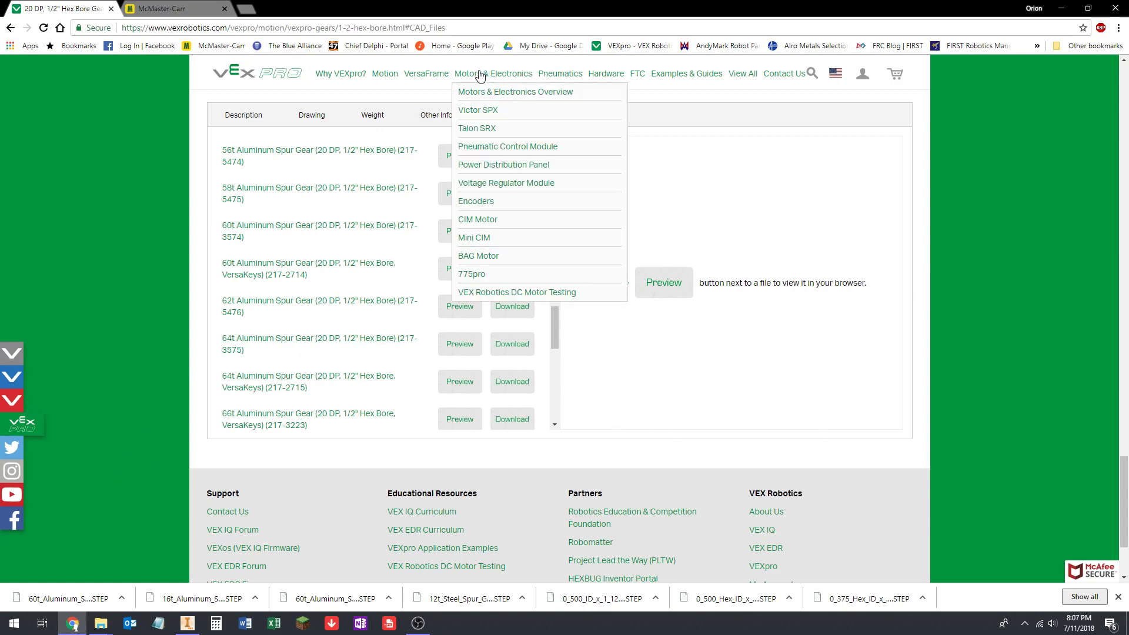
click(467, 277)
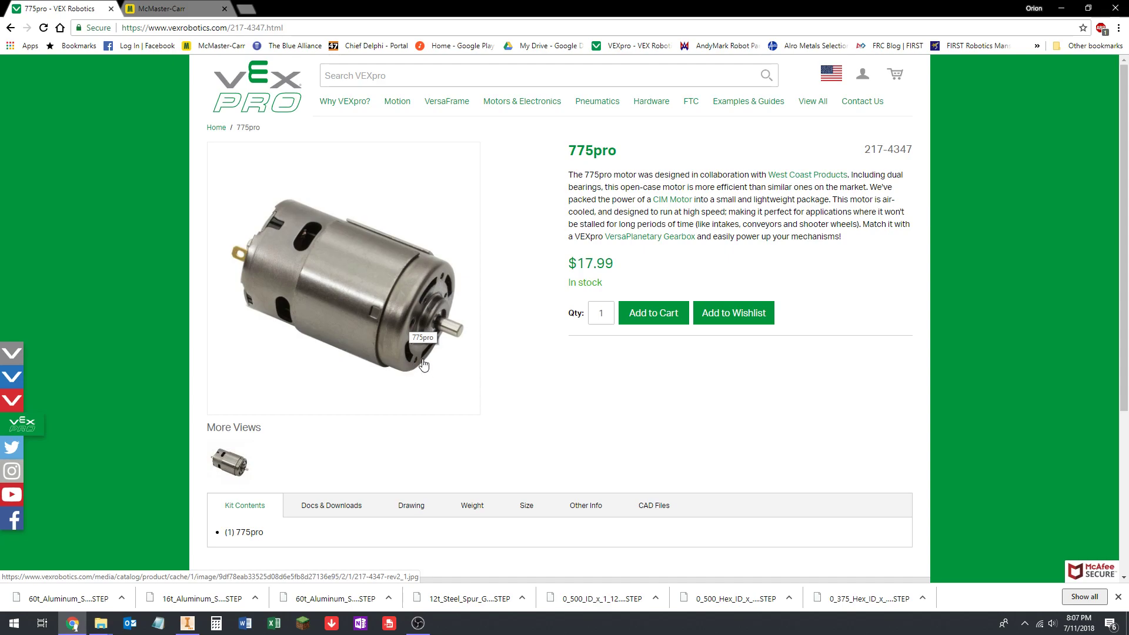
scroll(478, 366, down, 3)
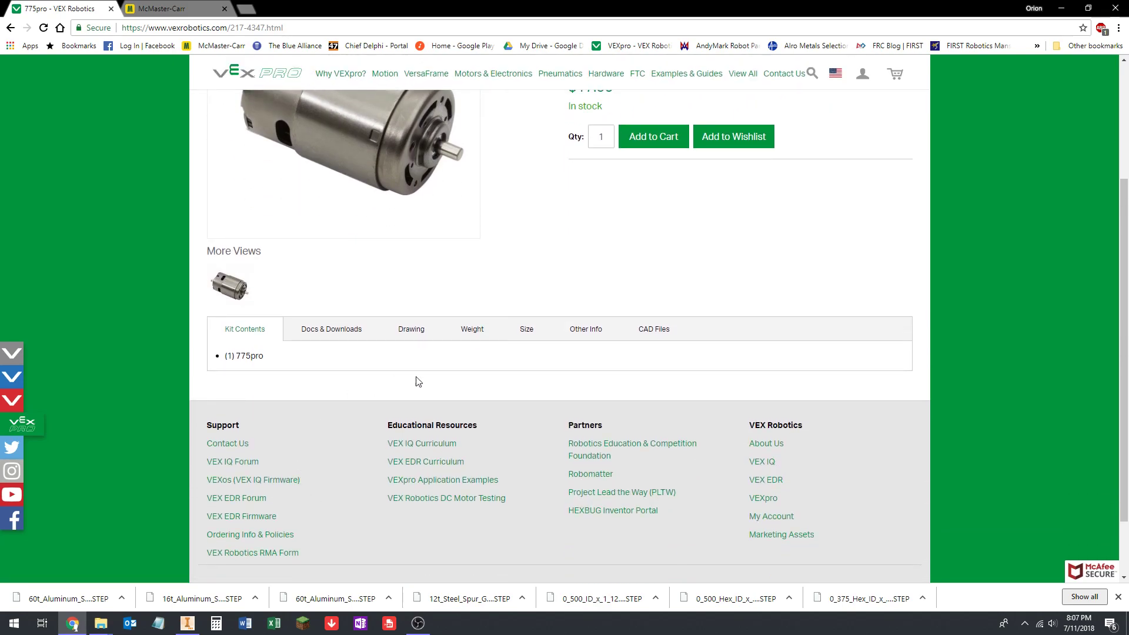
click(659, 334)
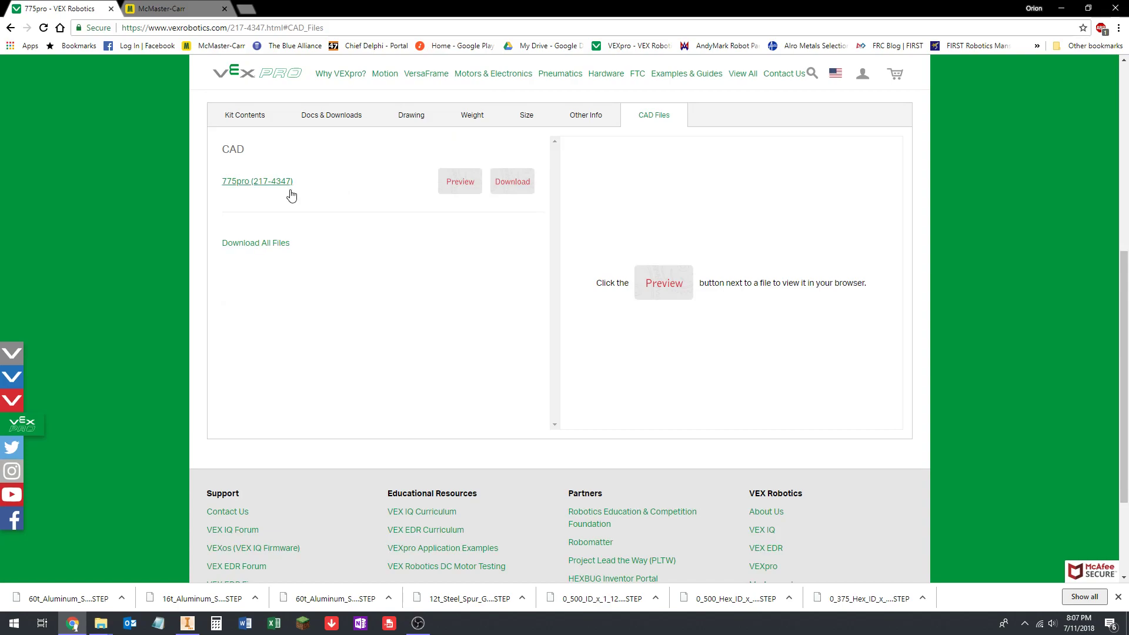
click(515, 183)
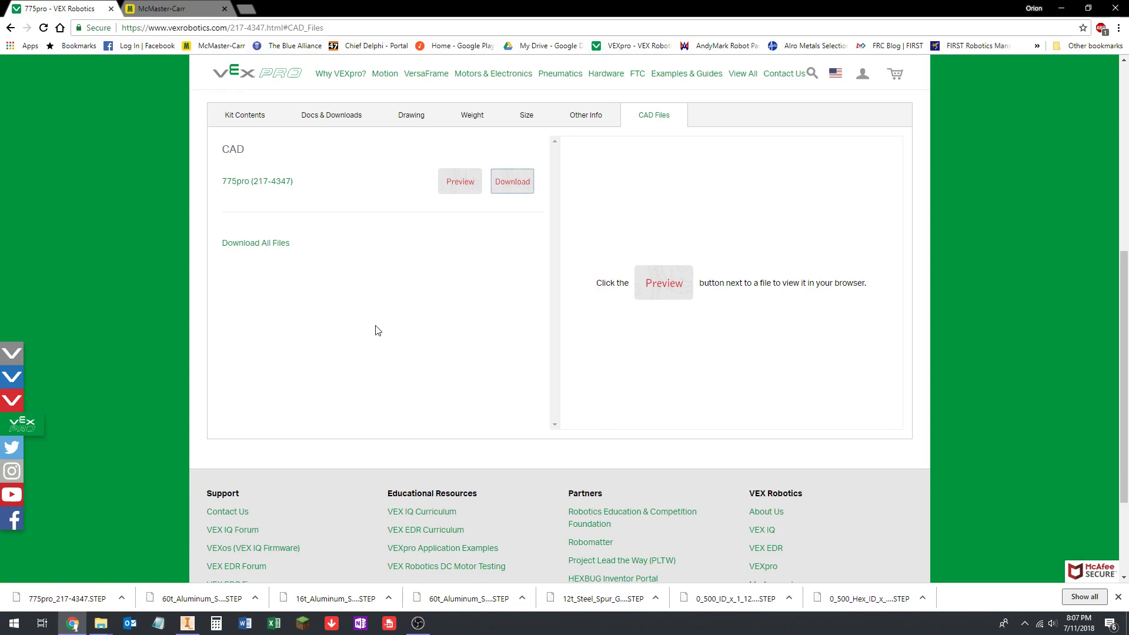
click(388, 364)
Step: Show the downloaded 775pro STEP file in its folder and close the spare Downloads and Videos windows
right_click(58, 598)
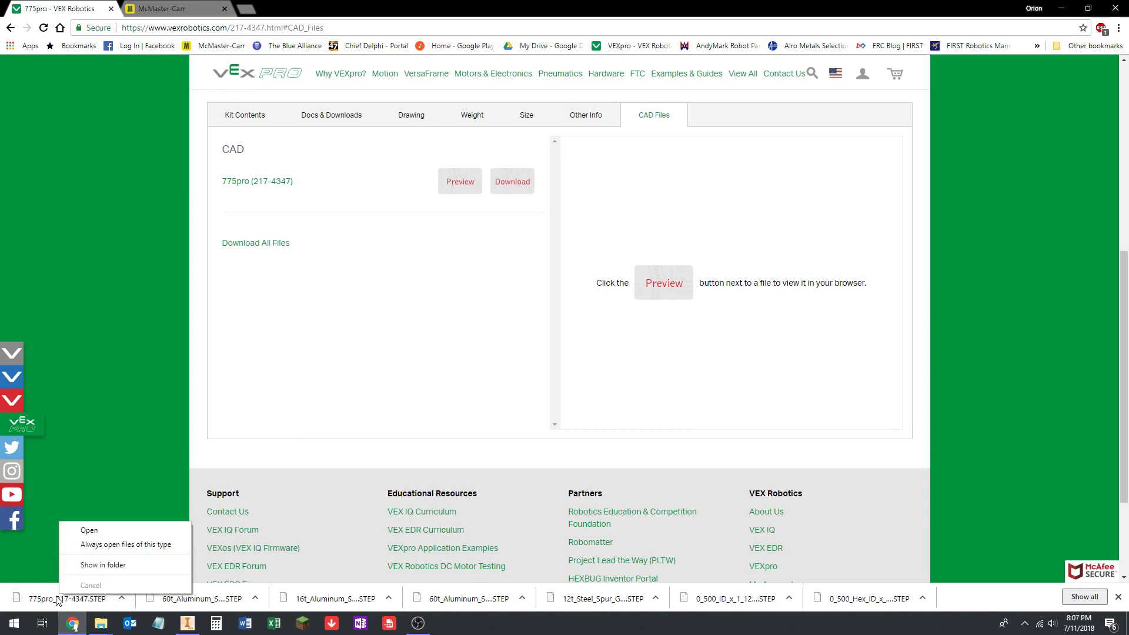
click(83, 565)
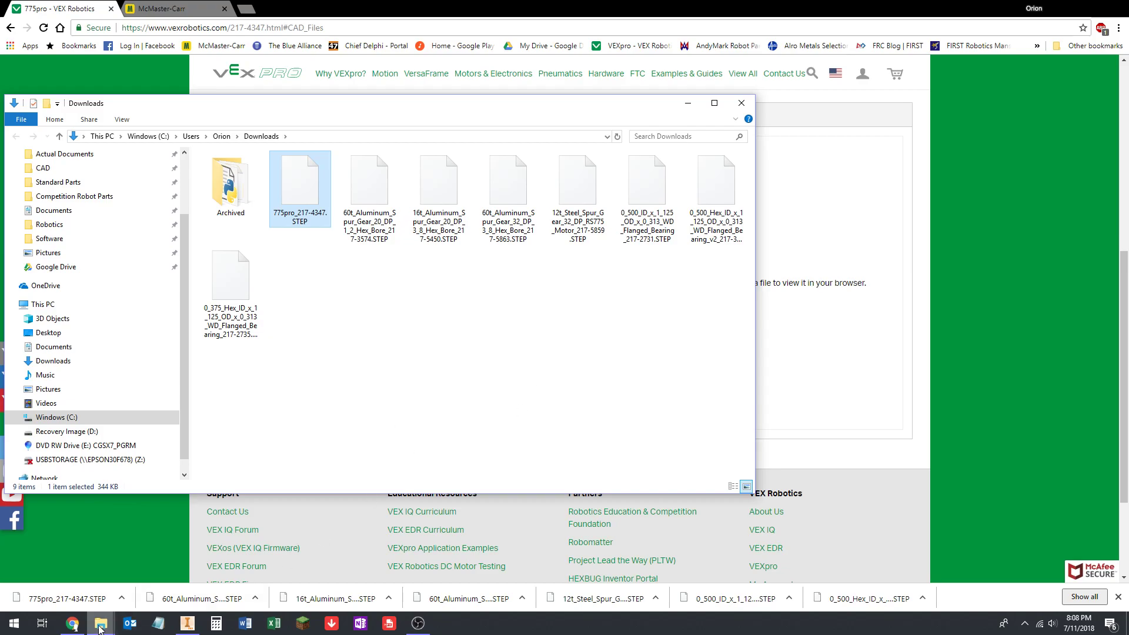
mouse_move(100, 628)
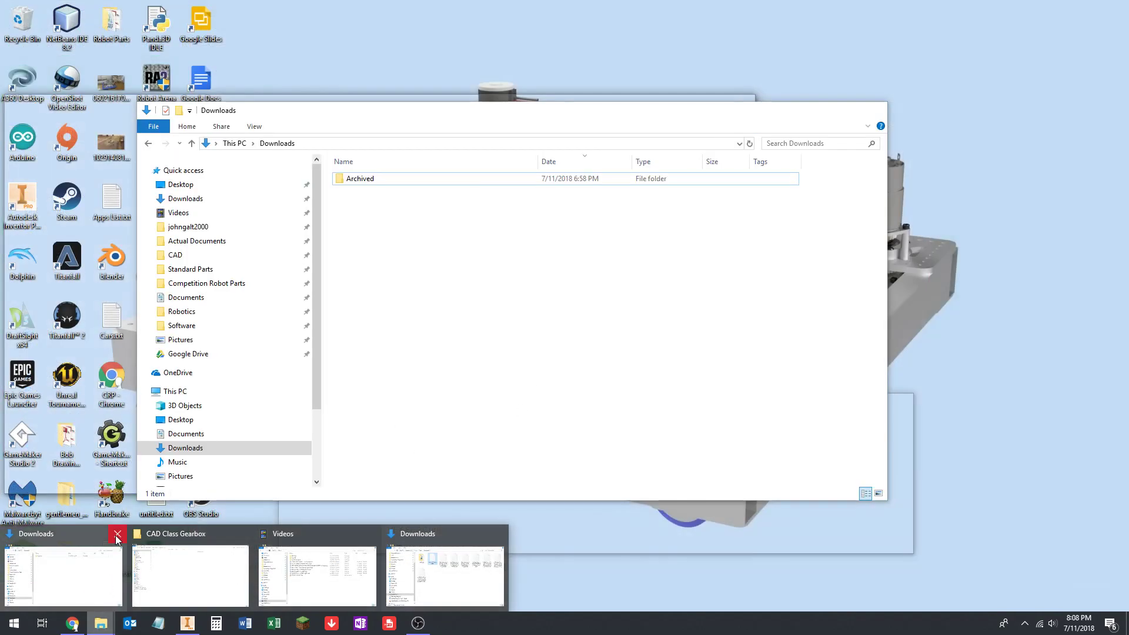
click(115, 534)
click(240, 533)
click(448, 361)
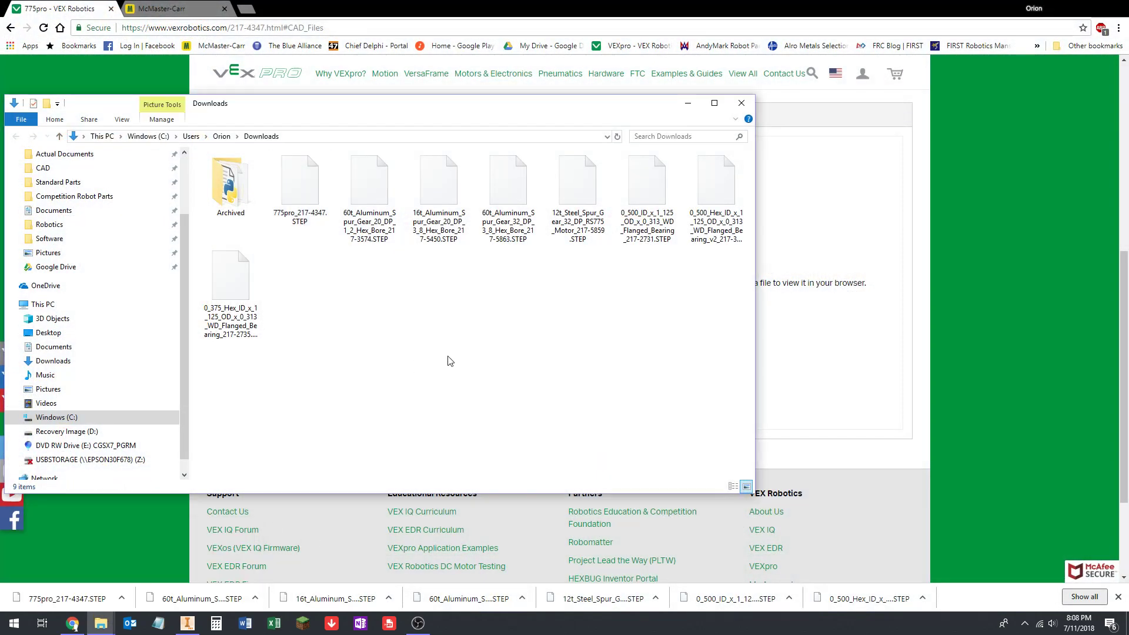
Step: Move all the downloaded STEP files from the Downloads folder into the CAD Class Gearbox folder
click(301, 180)
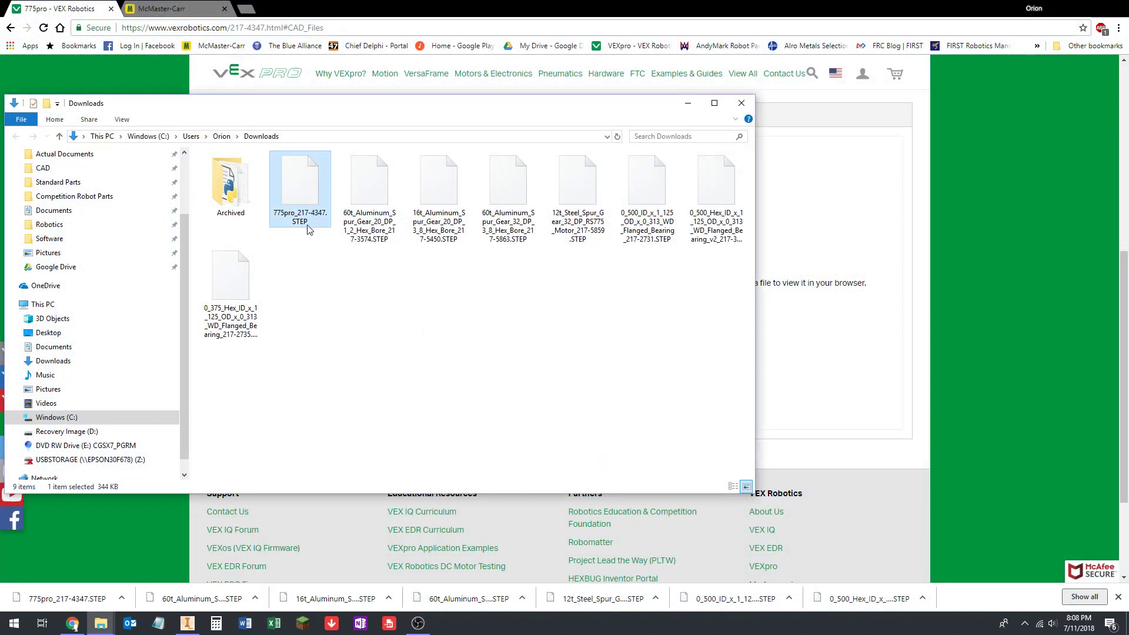
shift+click(238, 288)
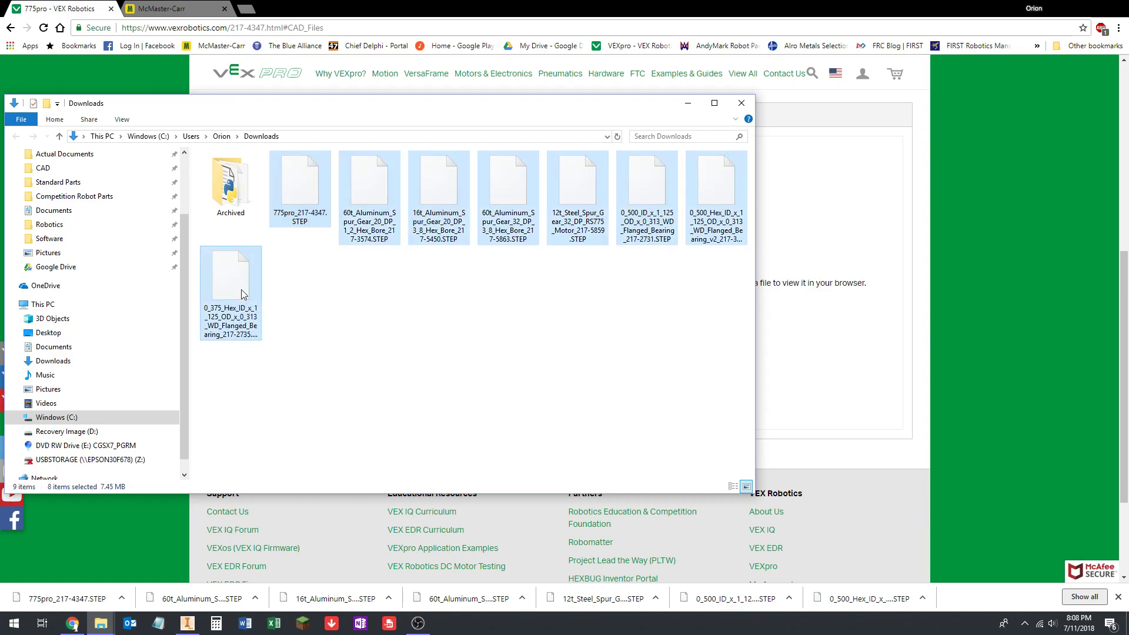
right_click(367, 188)
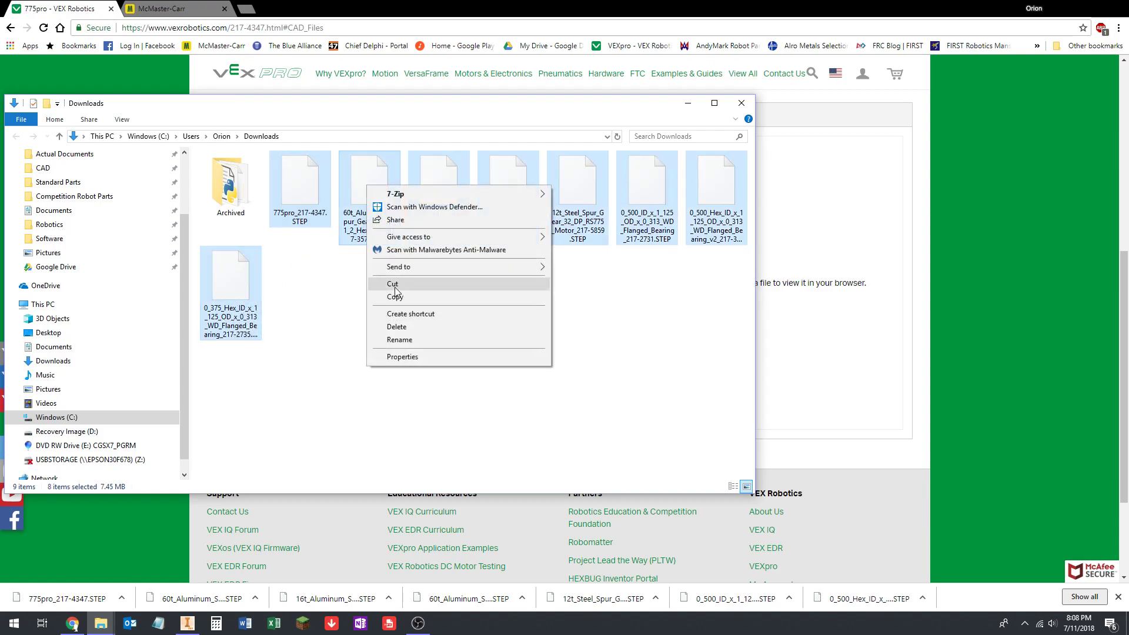
click(393, 286)
mouse_move(101, 623)
click(64, 573)
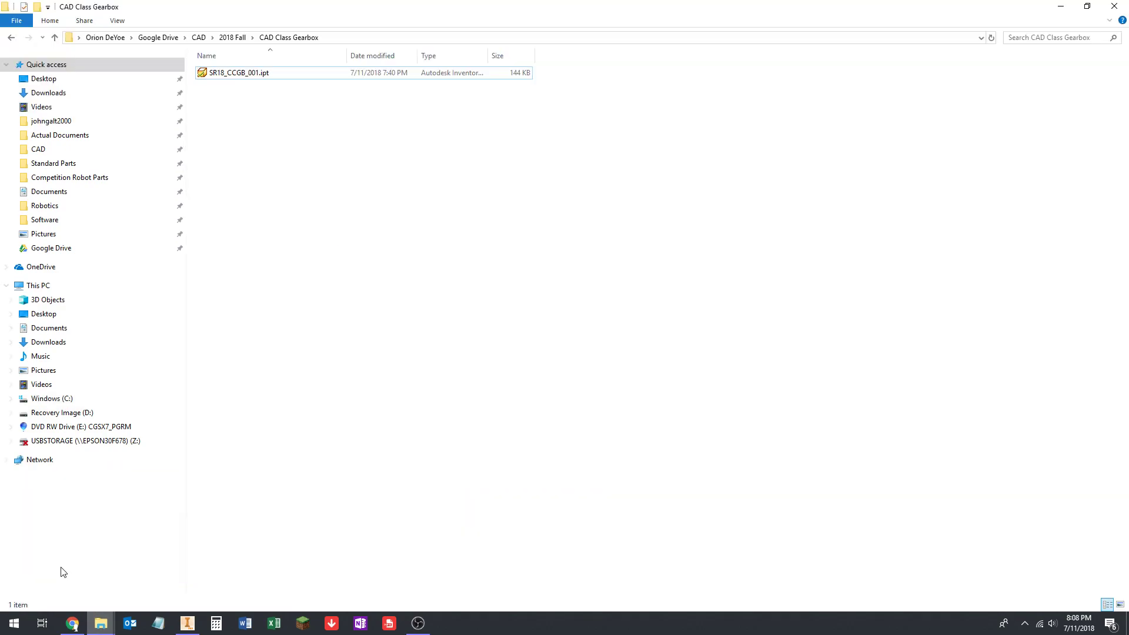
right_click(283, 127)
click(305, 203)
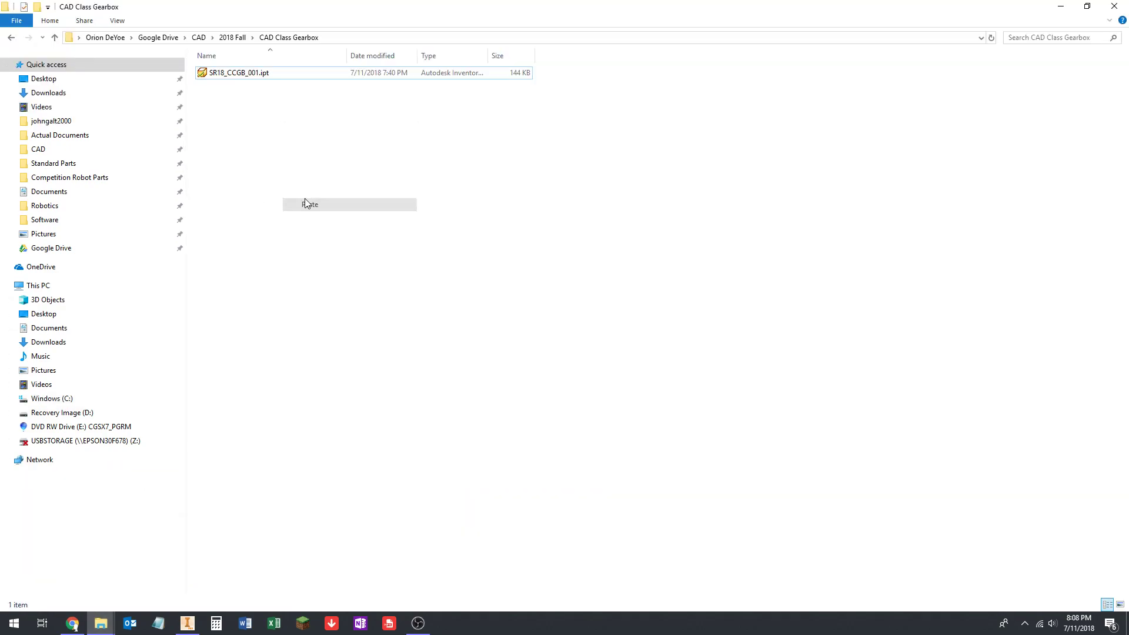
click(369, 216)
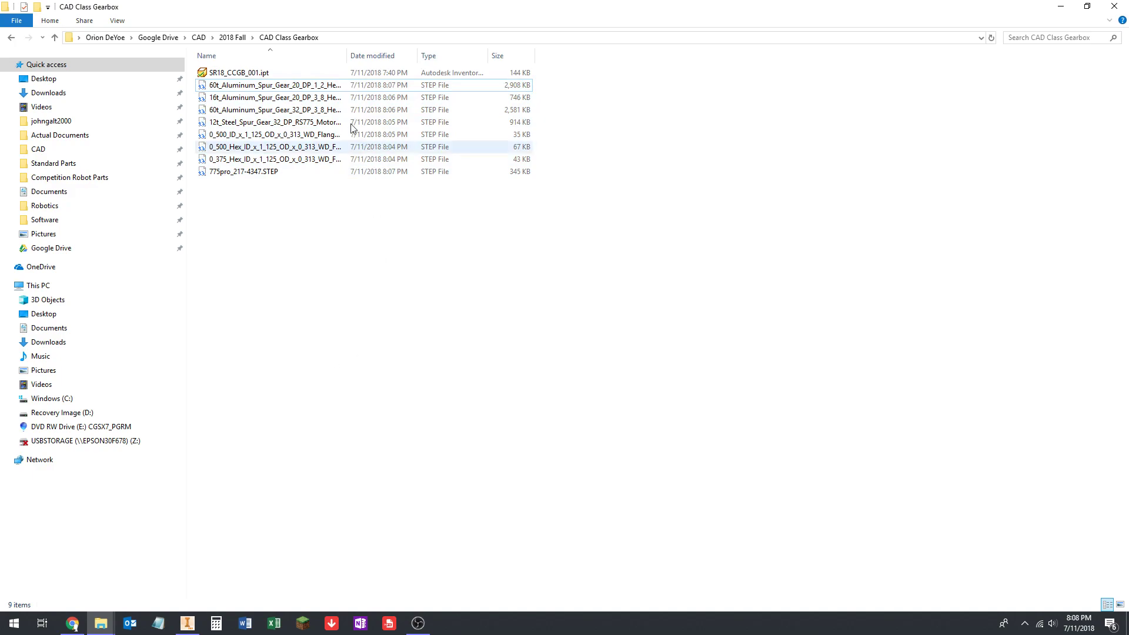
Step: Widen the Name column to show the full file names and sort the folder by name in ascending order
drag(350, 55, 461, 56)
right_click(394, 259)
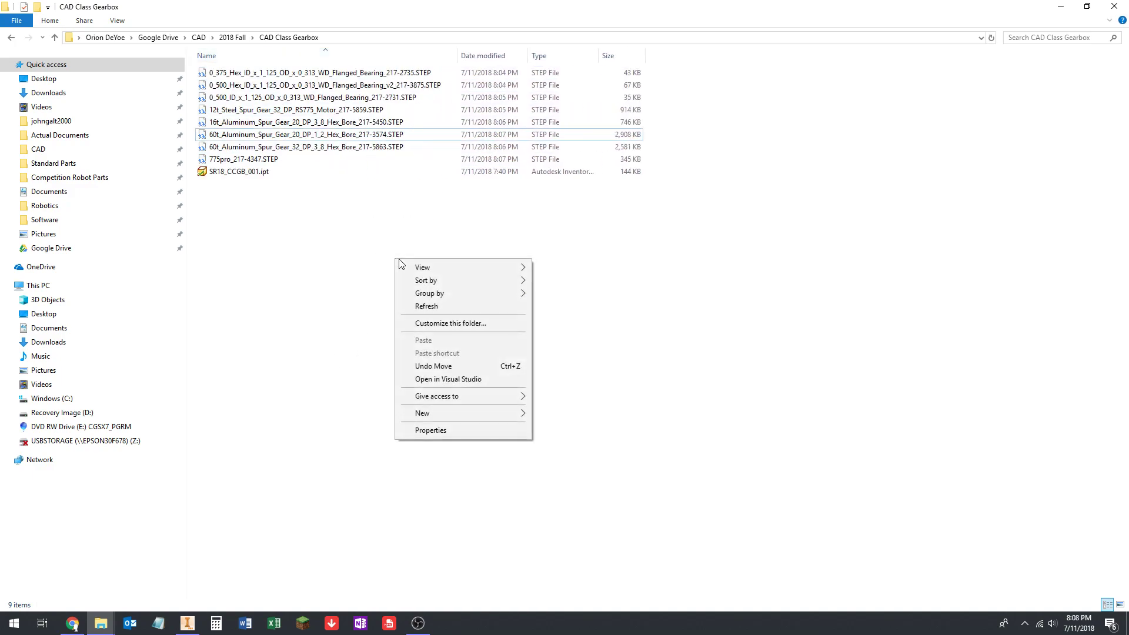
click(439, 306)
right_click(340, 246)
mouse_move(405, 271)
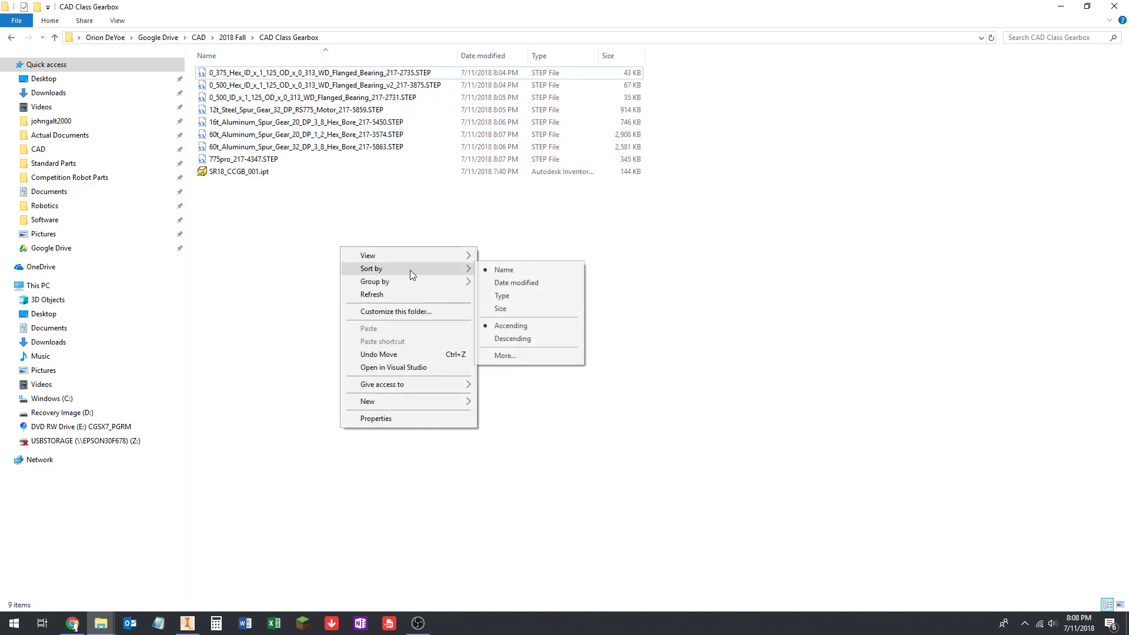
click(531, 270)
right_click(365, 233)
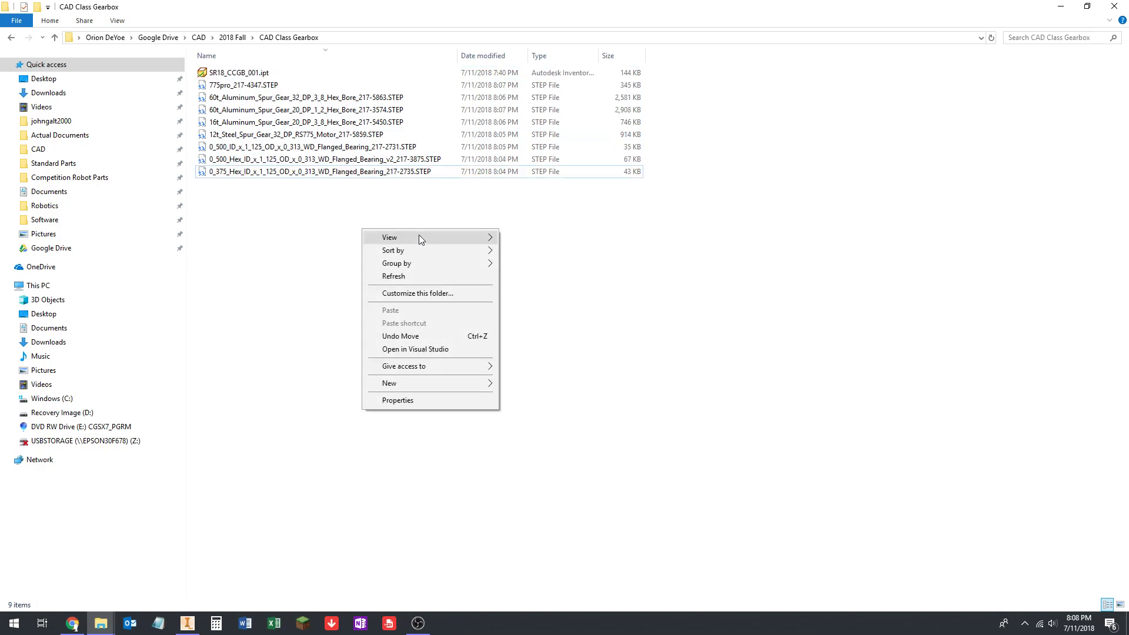
mouse_move(426, 247)
click(525, 251)
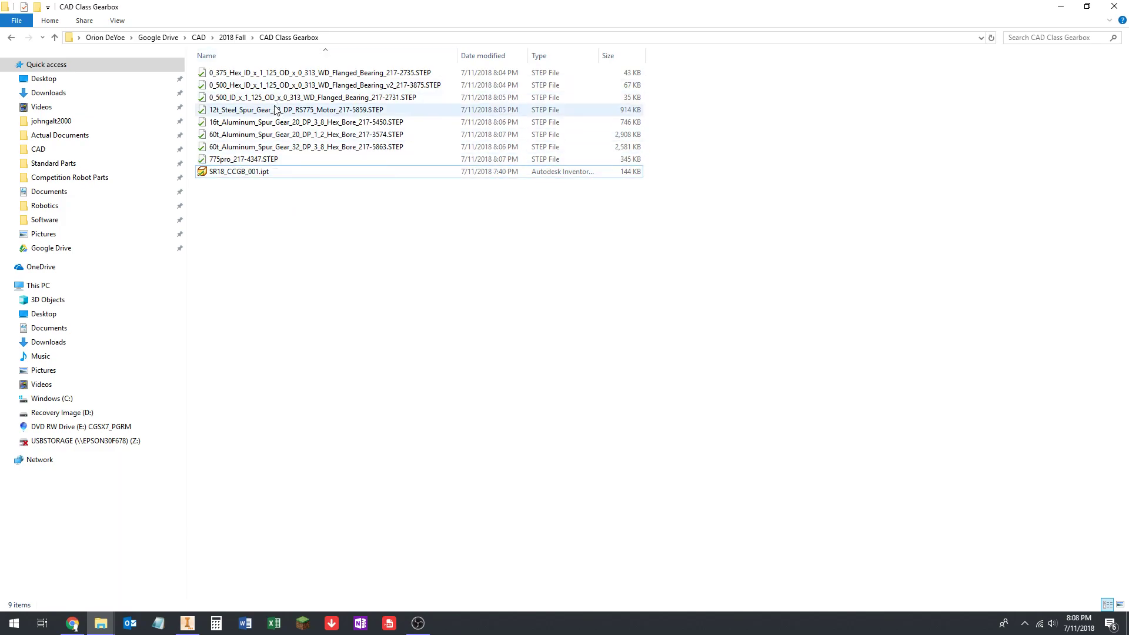
Step: Look through the Bearings & Bushings, Electronics and Fasteners folders in the CAD Standard Parts library to see how parts are named
click(199, 37)
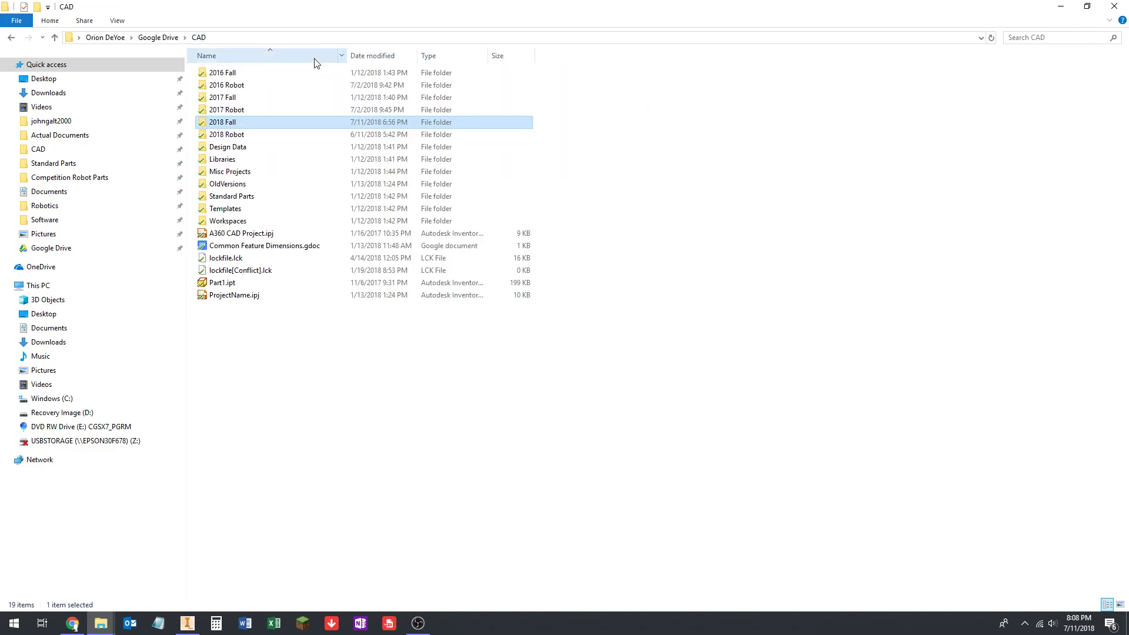
double_click(231, 196)
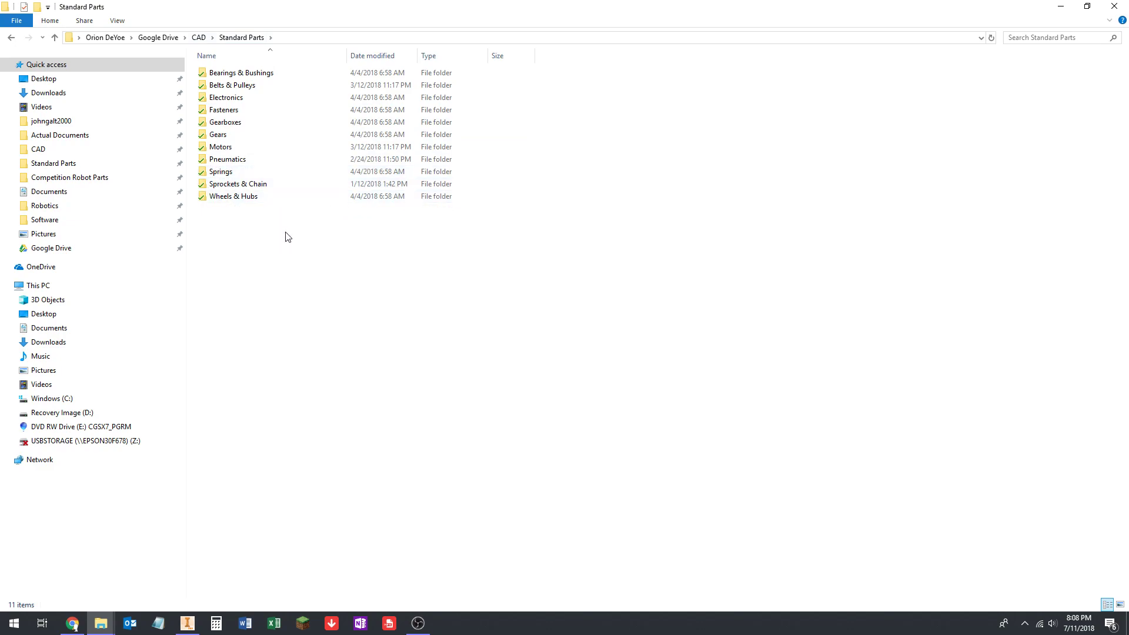
double_click(222, 73)
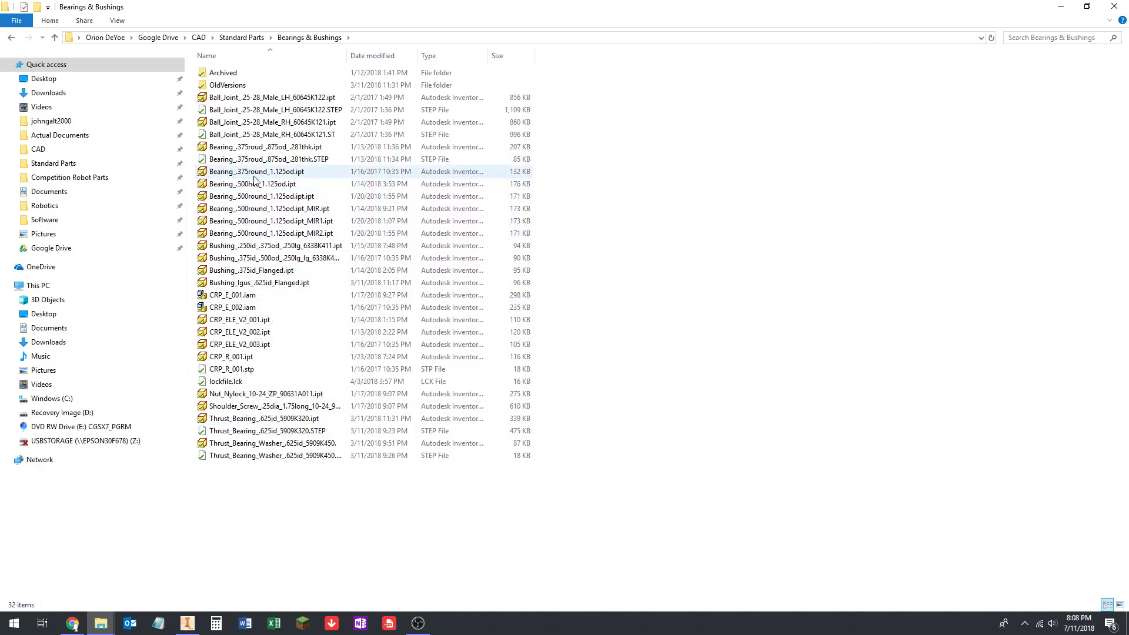
click(241, 38)
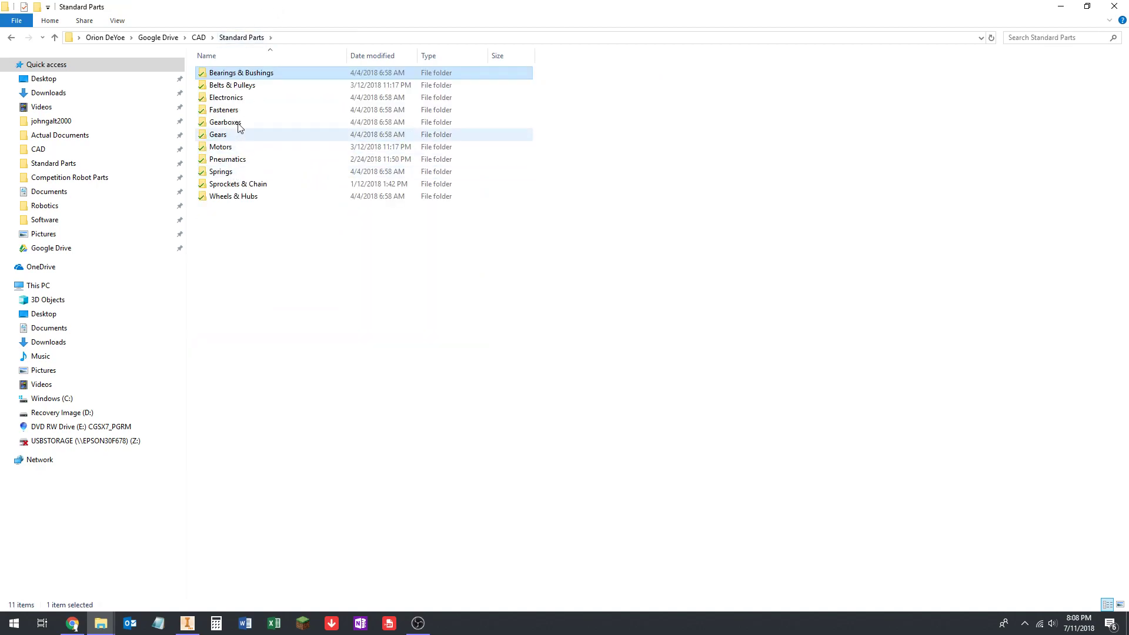
double_click(234, 99)
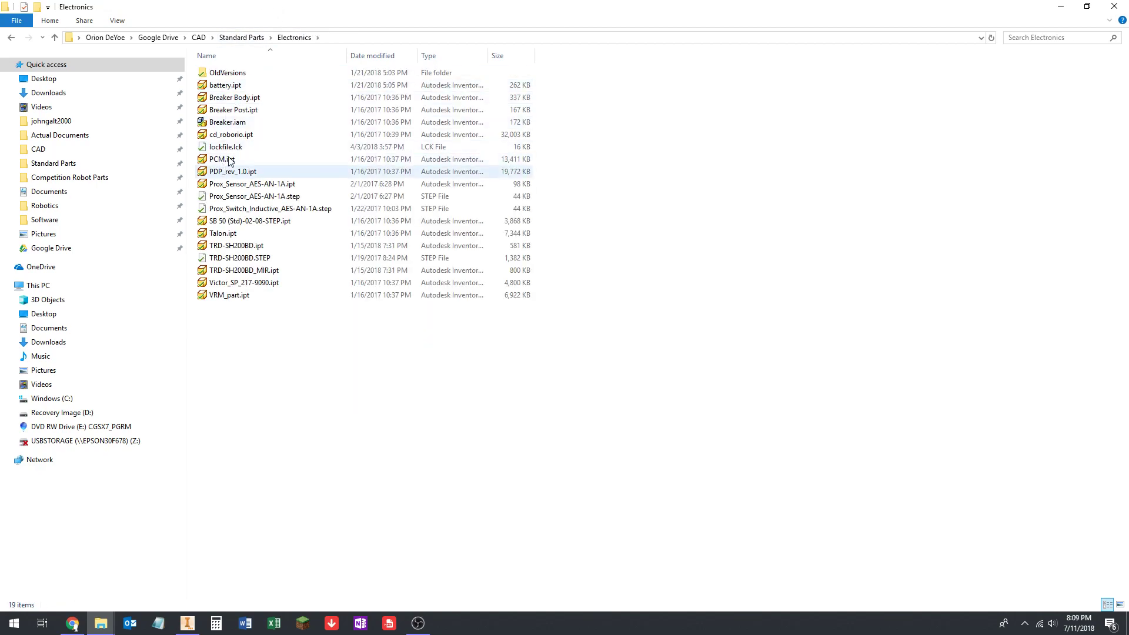
click(242, 38)
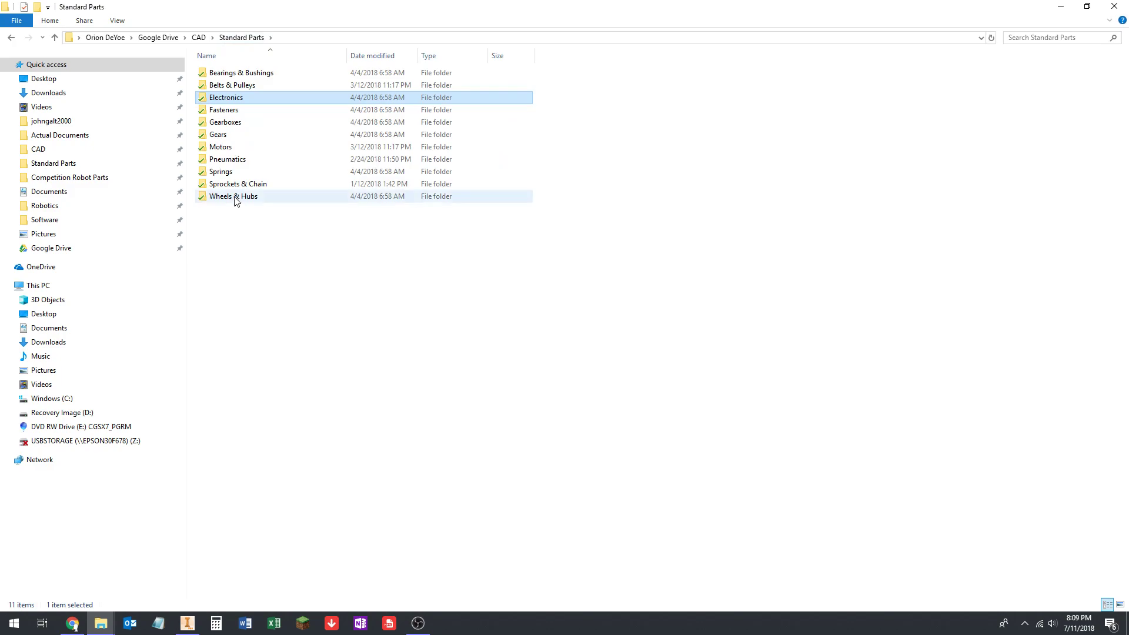
double_click(228, 110)
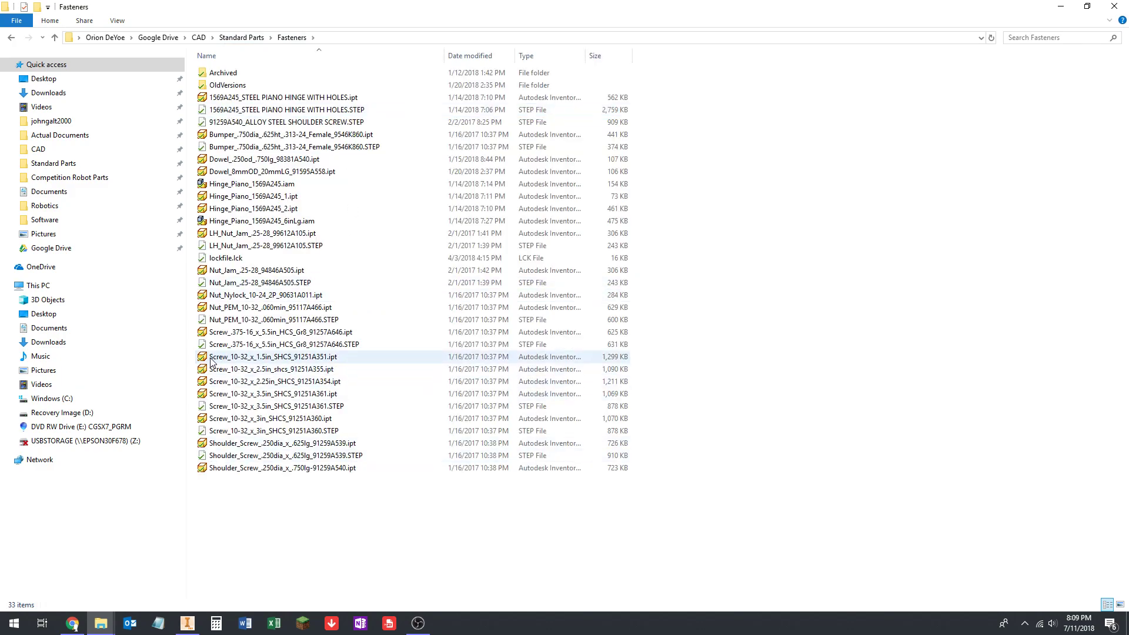
mouse_move(233, 361)
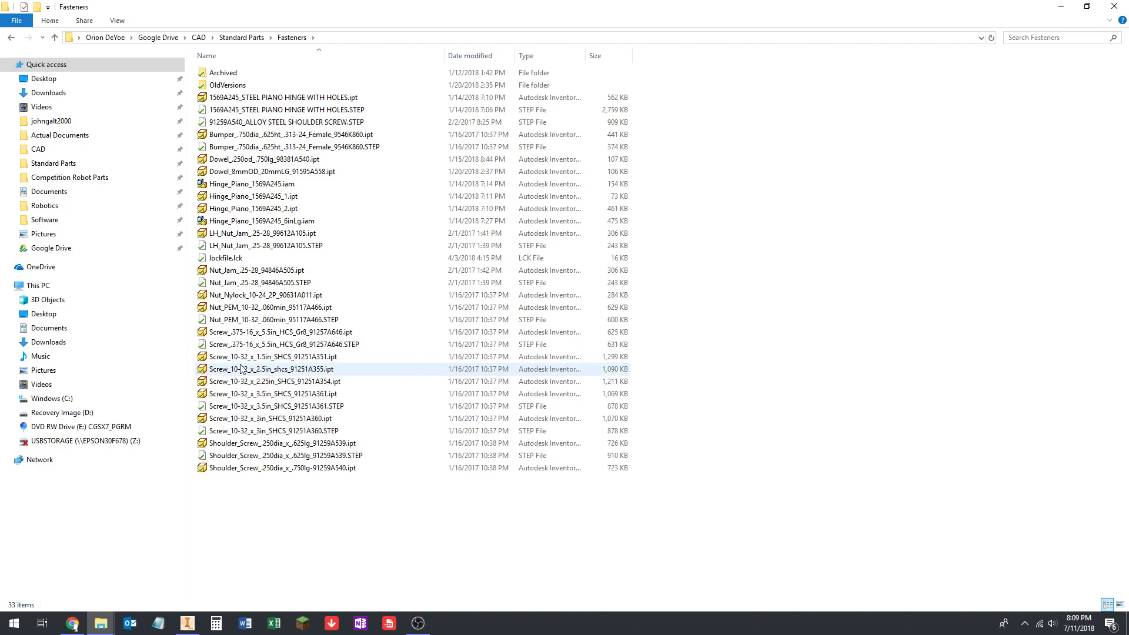
Step: Return to the CAD Class Gearbox folder inside 2018 Fall
click(199, 38)
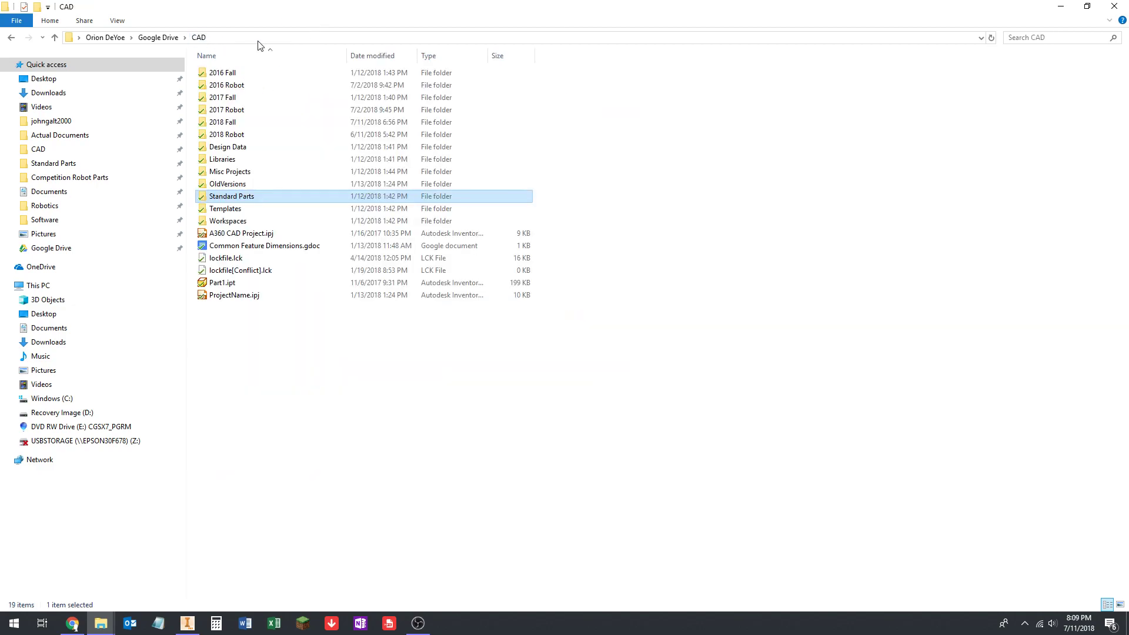
double_click(244, 123)
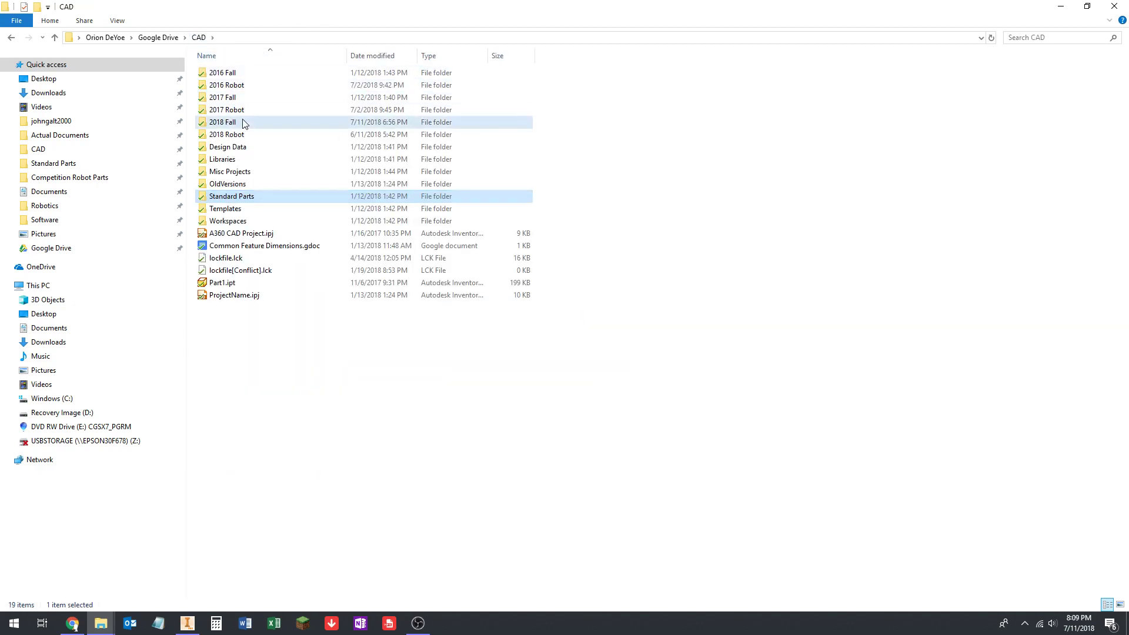
double_click(254, 79)
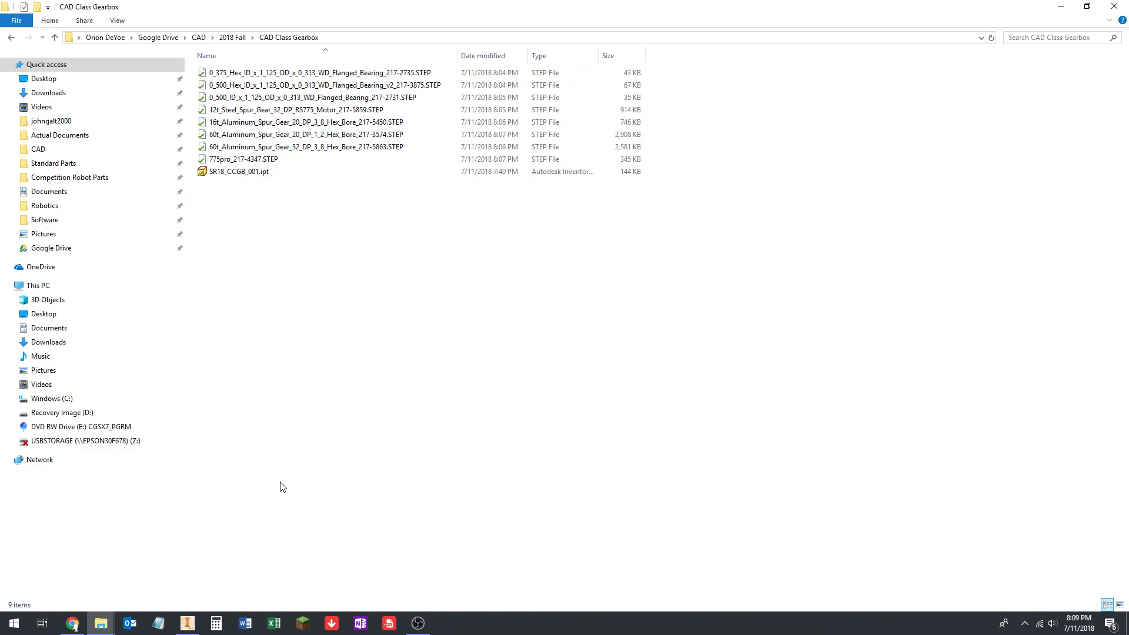
Step: Switch to Inventor, start opening a file, show all file types in the CAD Class Gearbox folder and widen the Name column
click(190, 622)
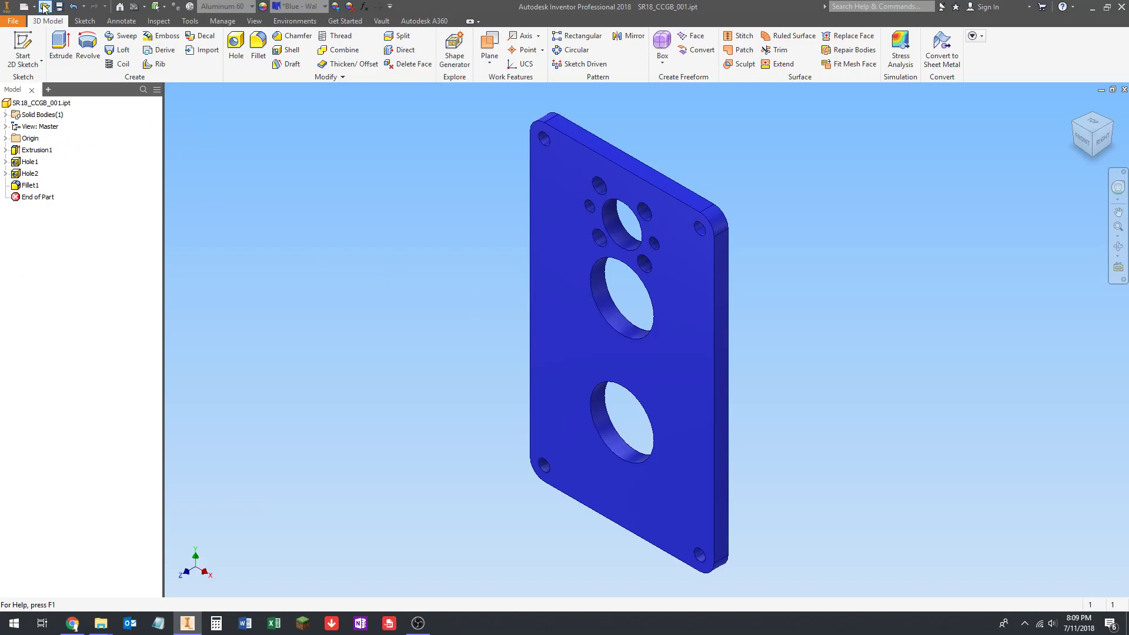
click(14, 25)
click(307, 159)
click(45, 7)
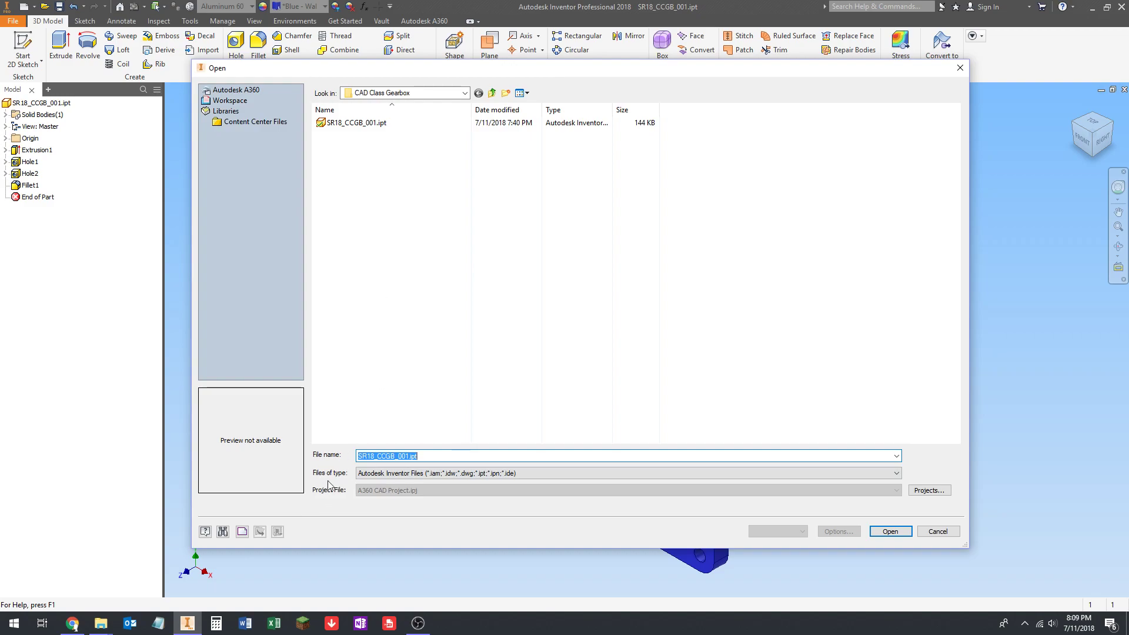
click(402, 473)
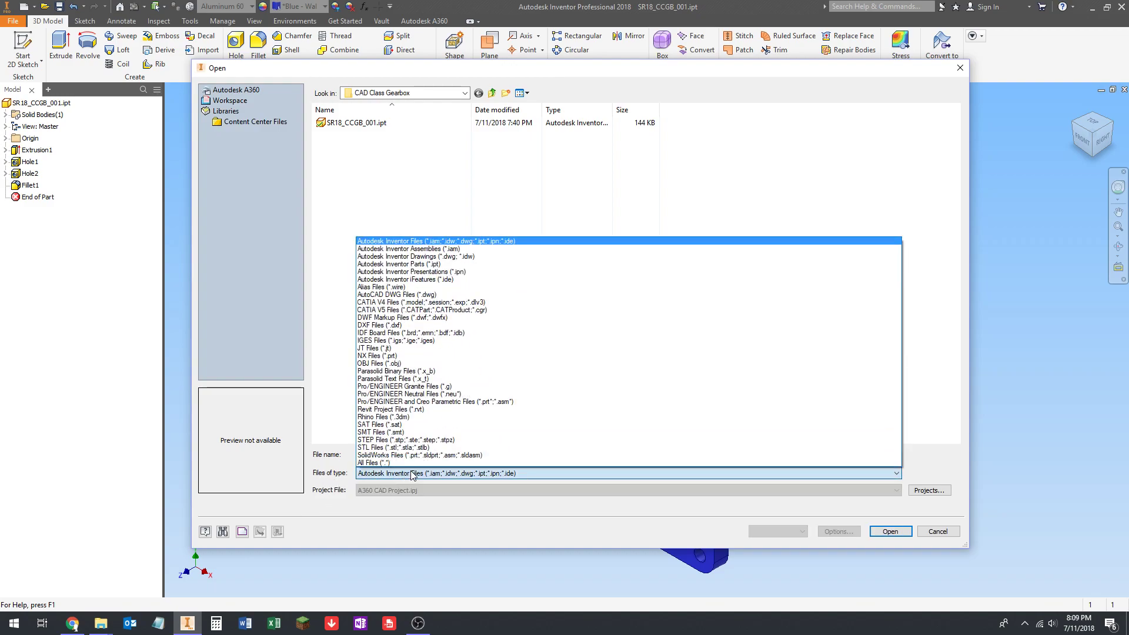
click(377, 463)
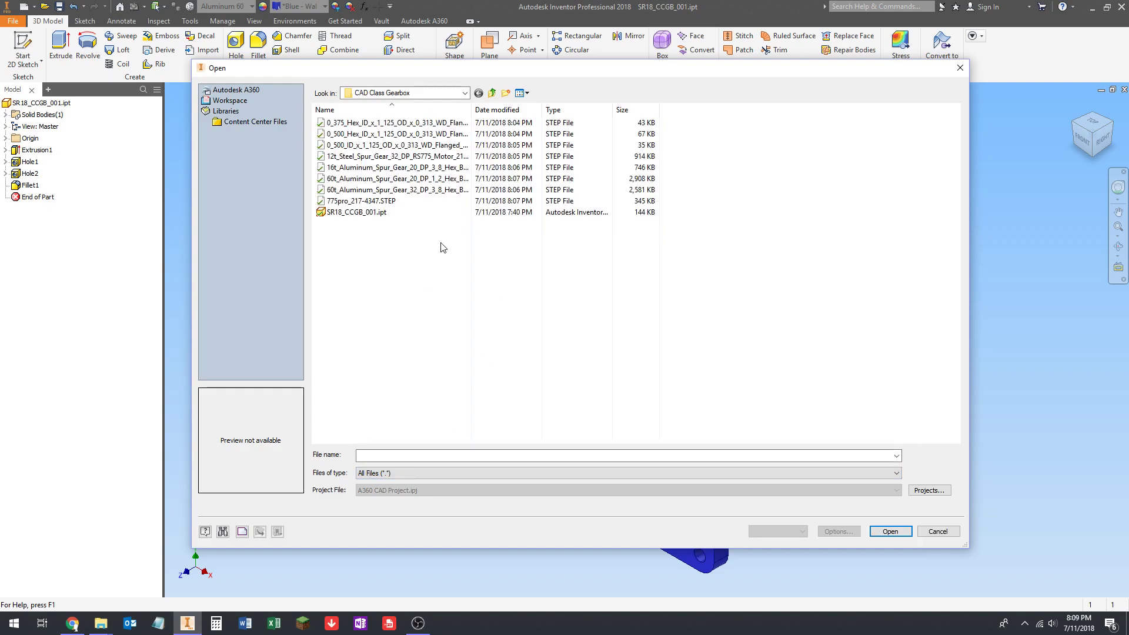
drag(471, 109, 583, 109)
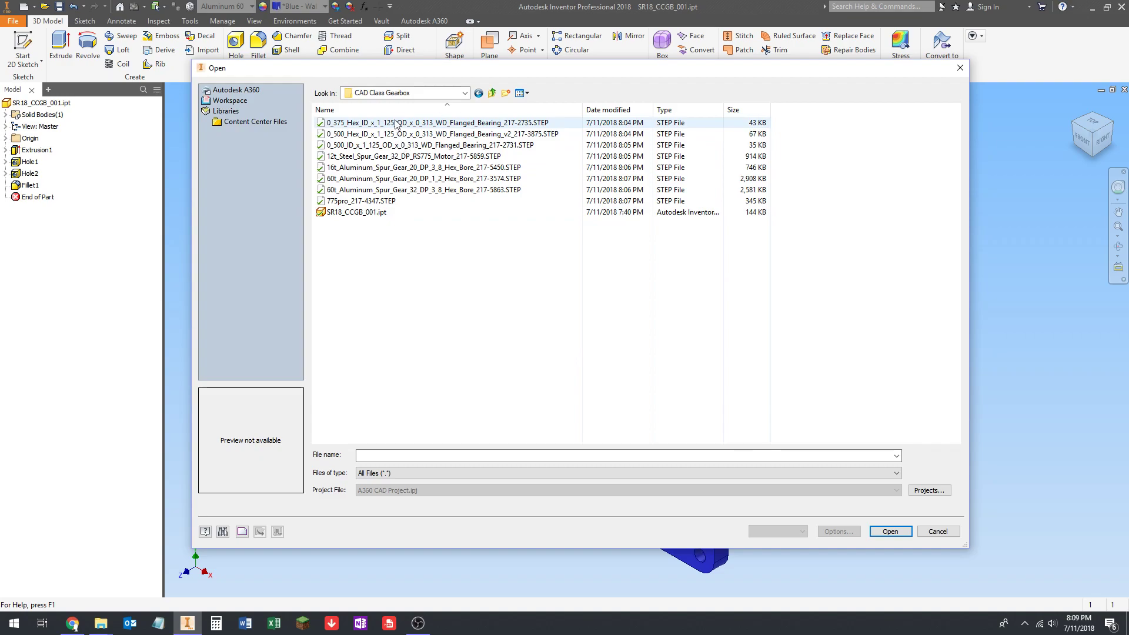
Step: Open 0_375_Hex_ID_x_1_125_OD_x_0_313_WD_Flanged_Bearing_217-2735.STEP and import it as a converted model
click(378, 123)
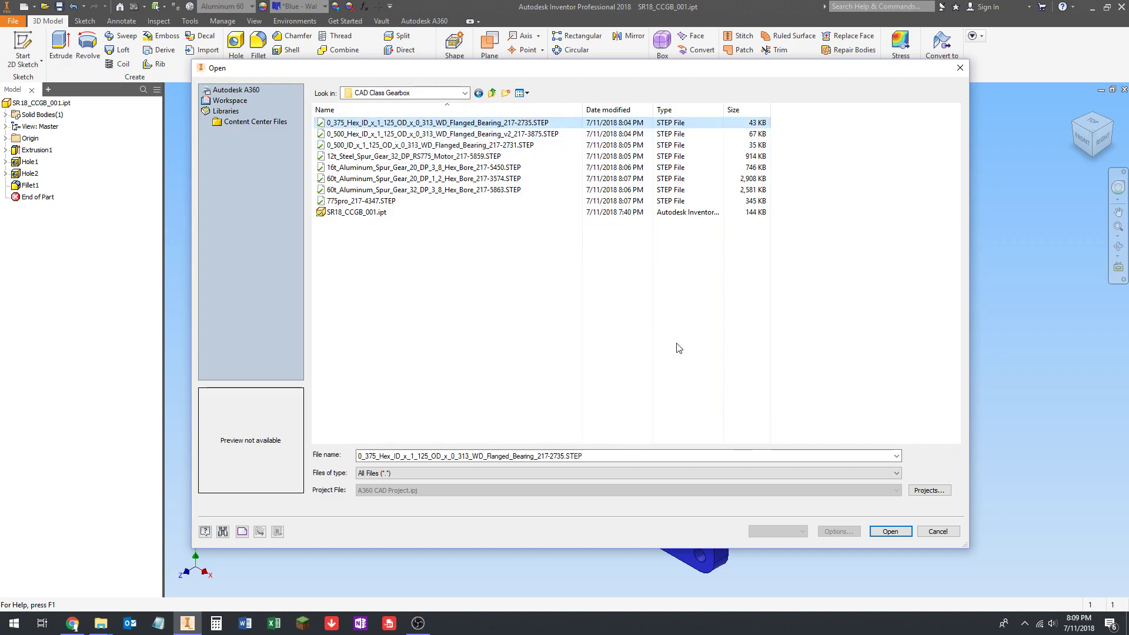
click(890, 531)
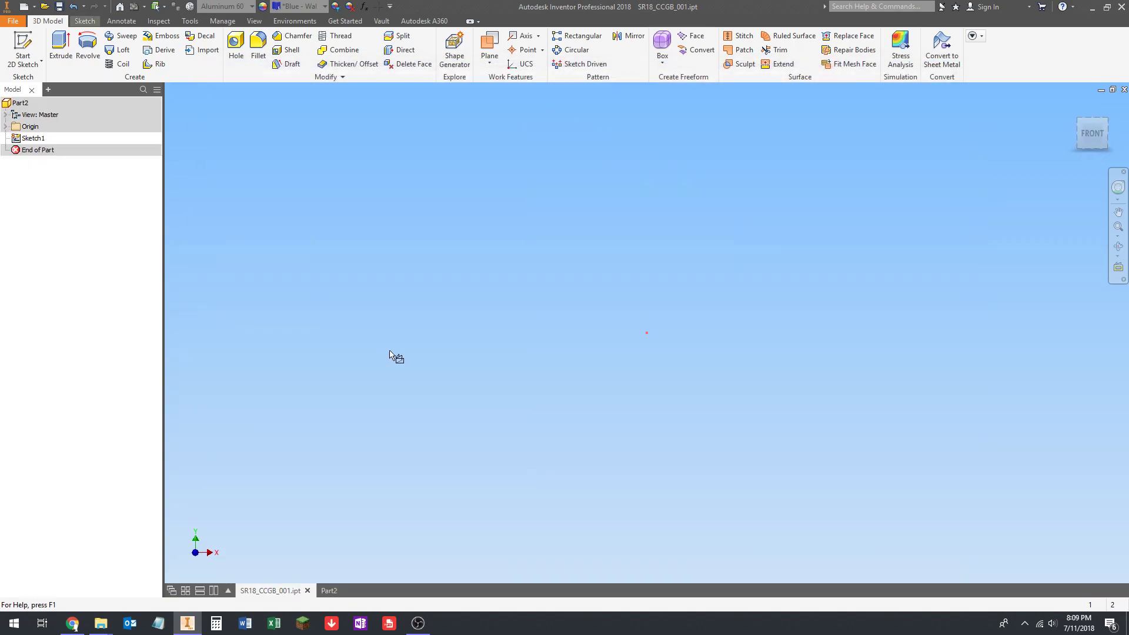
click(389, 350)
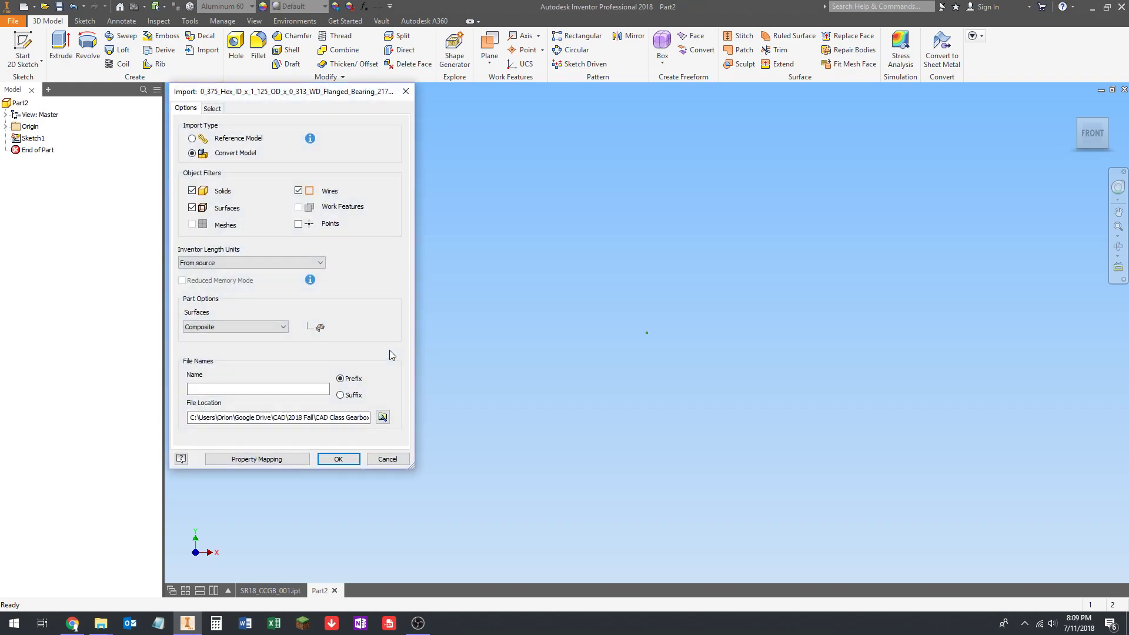
click(340, 458)
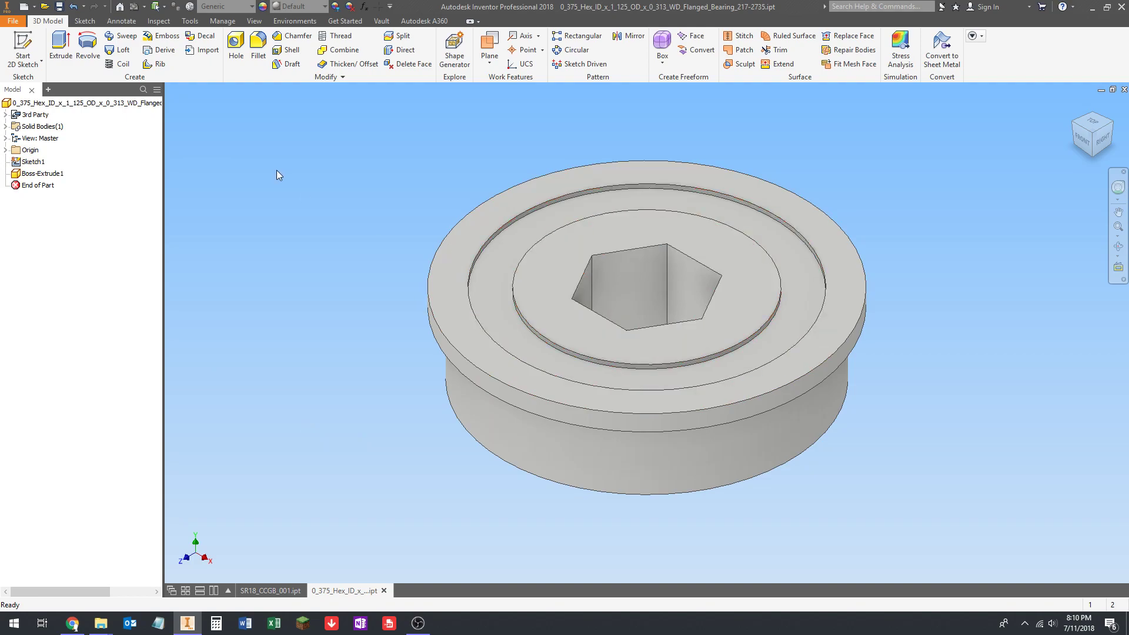
Step: Delete Sketch1 from the imported 0.375 hex bearing part
right_click(30, 164)
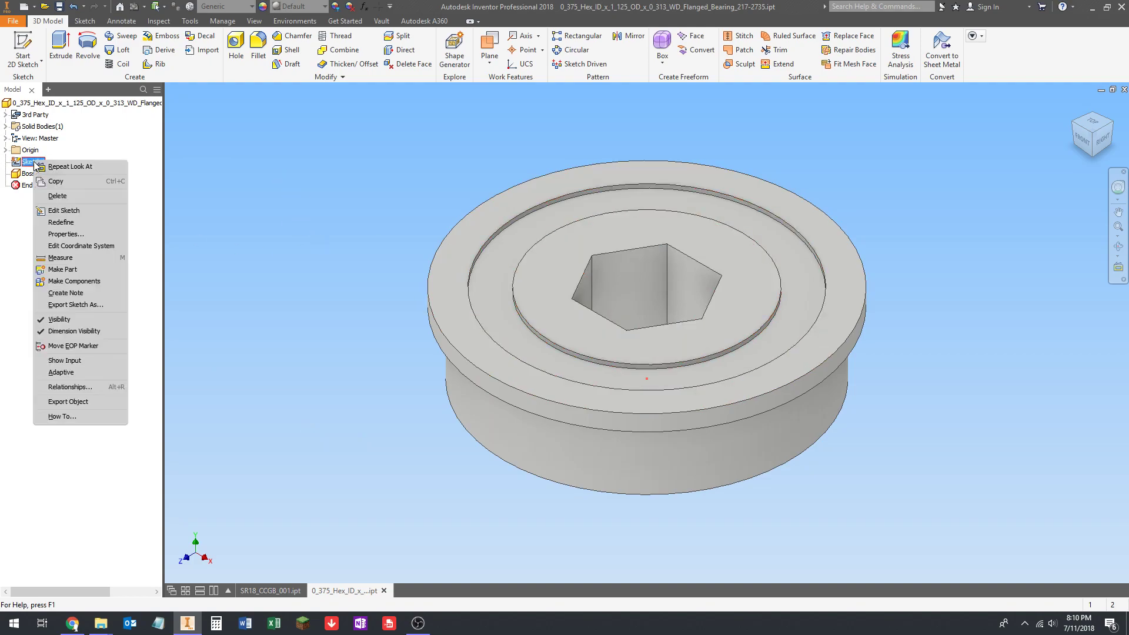
click(54, 197)
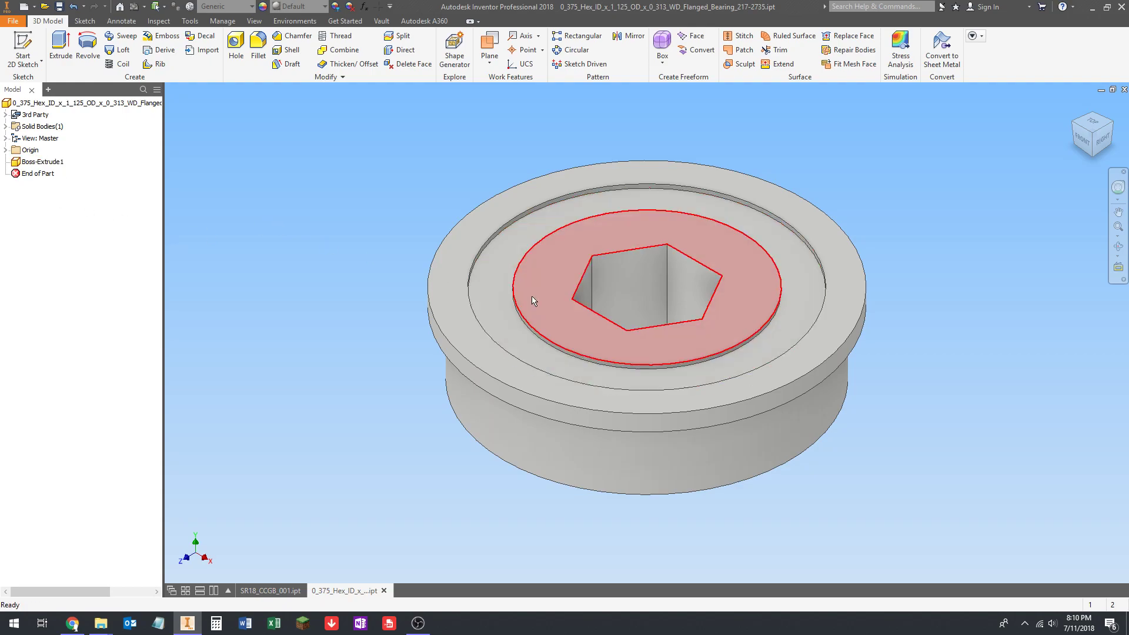
middle_drag(369, 186, 365, 210)
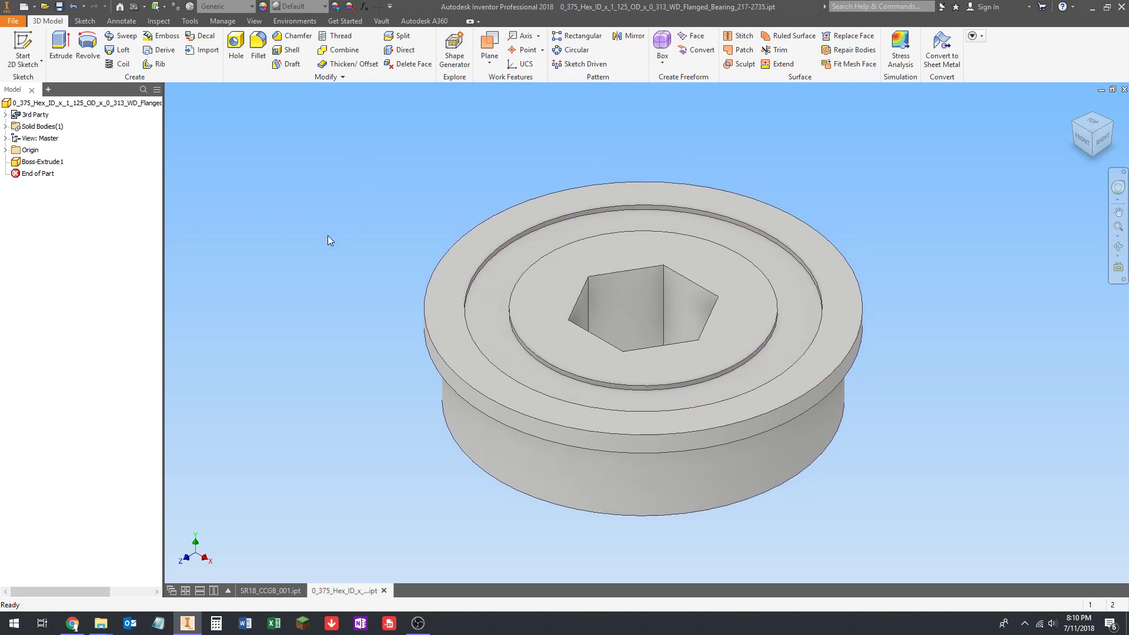
shift+middle_drag(339, 331, 510, 328)
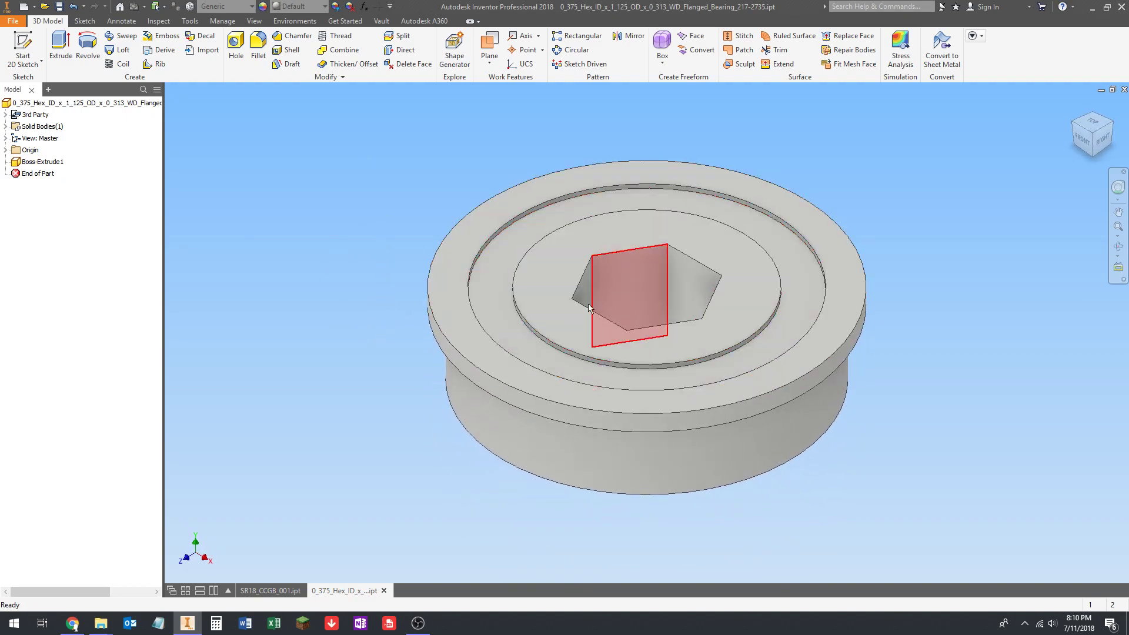
scroll(373, 171, down, 3)
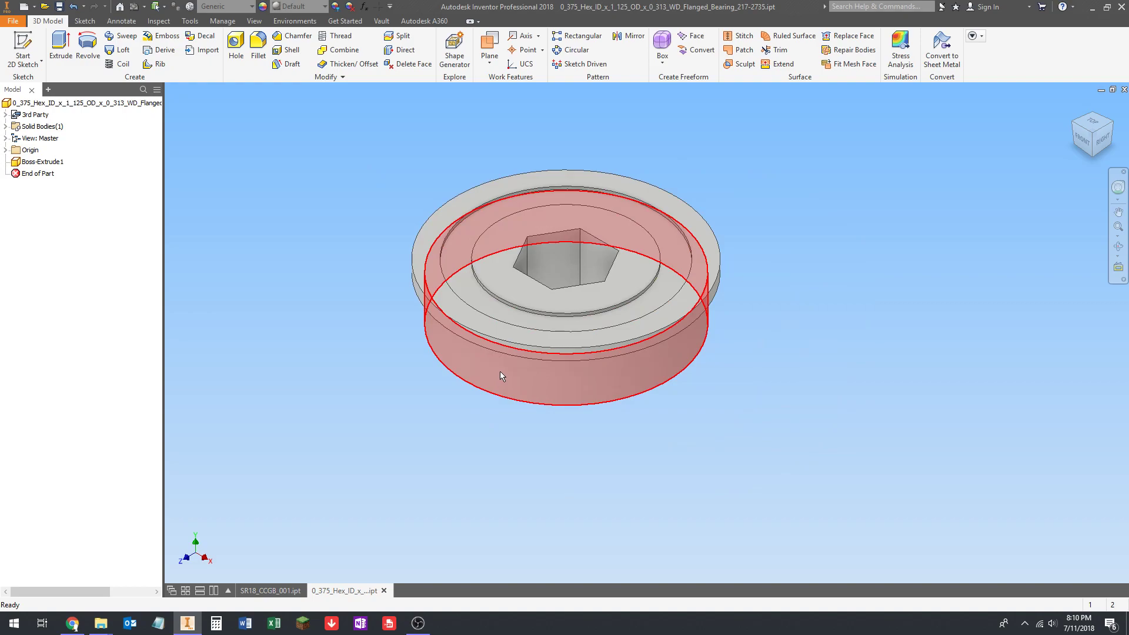
shift+middle_drag(565, 314, 534, 250)
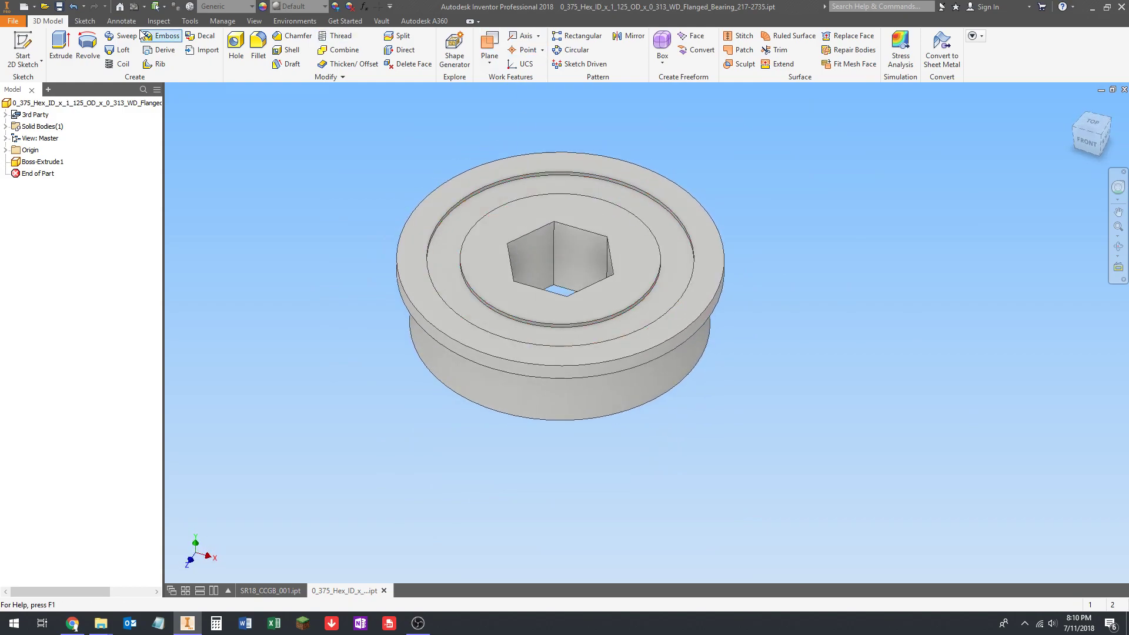
Step: Create a work axis through the centre of the 0.375 hex bearing from its outer cylindrical face
click(518, 37)
shift+middle_drag(738, 418, 718, 347)
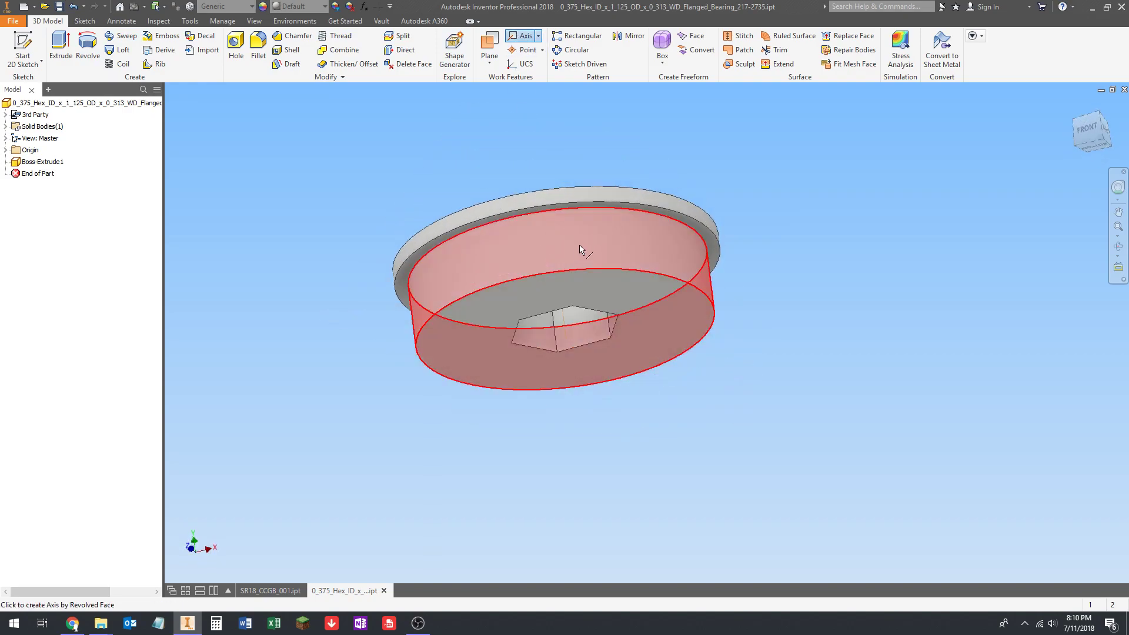
click(605, 235)
shift+middle_drag(598, 272, 545, 296)
click(560, 263)
click(883, 306)
shift+middle_drag(664, 375, 660, 320)
shift+middle_drag(667, 208, 594, 276)
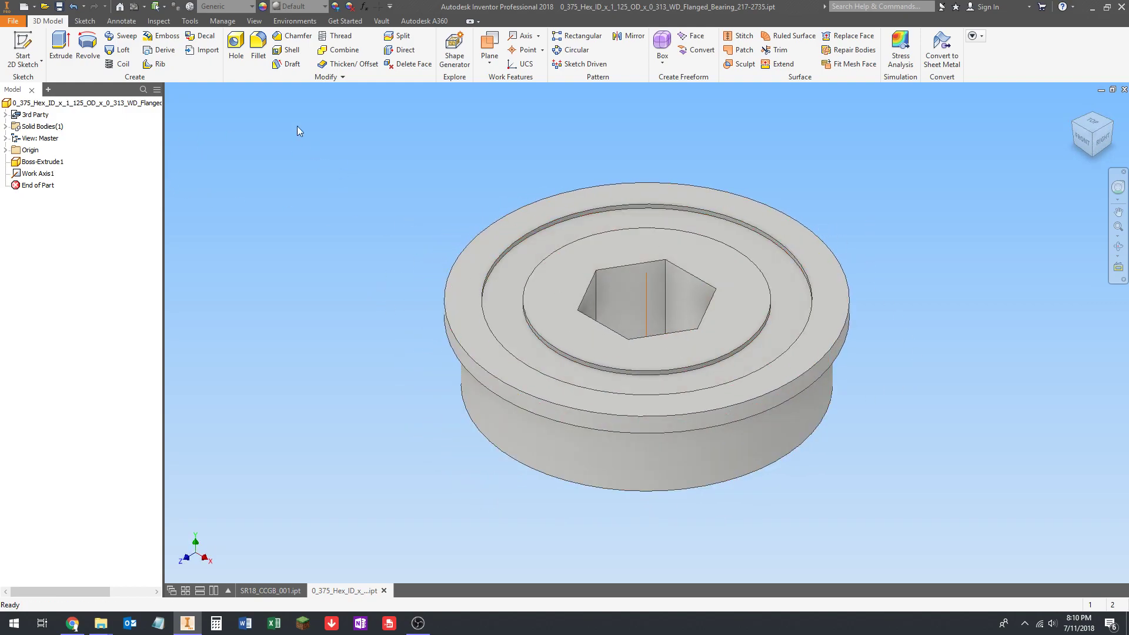
Step: Set the 0.375 hex bearing's material to Steel from the Inventor Material Library
click(223, 7)
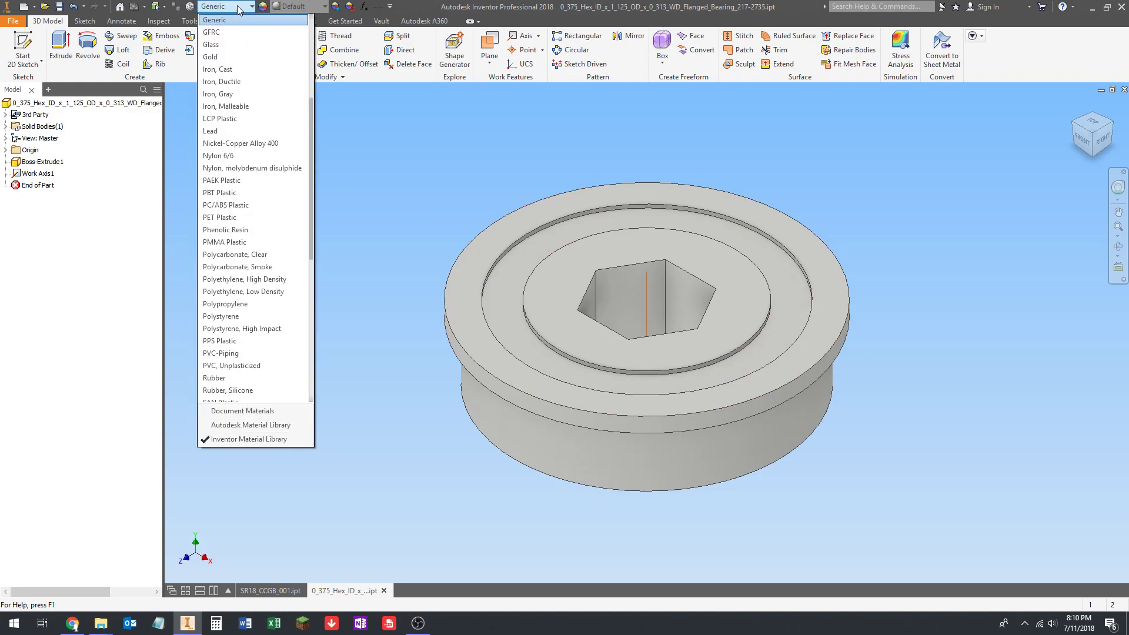
scroll(227, 322, down, 9)
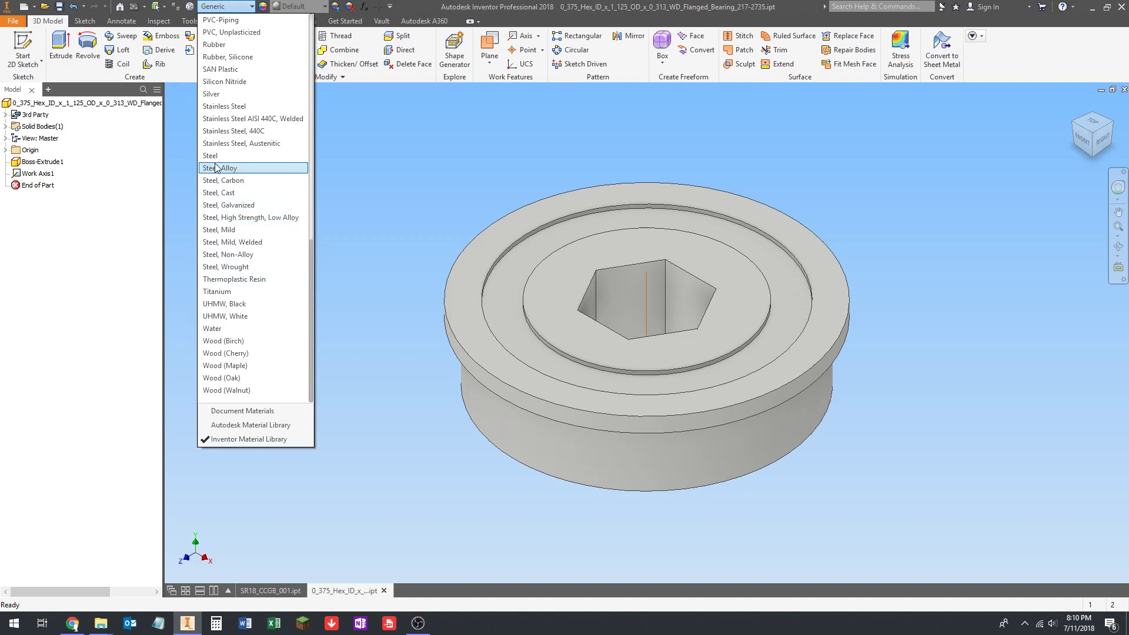
click(214, 155)
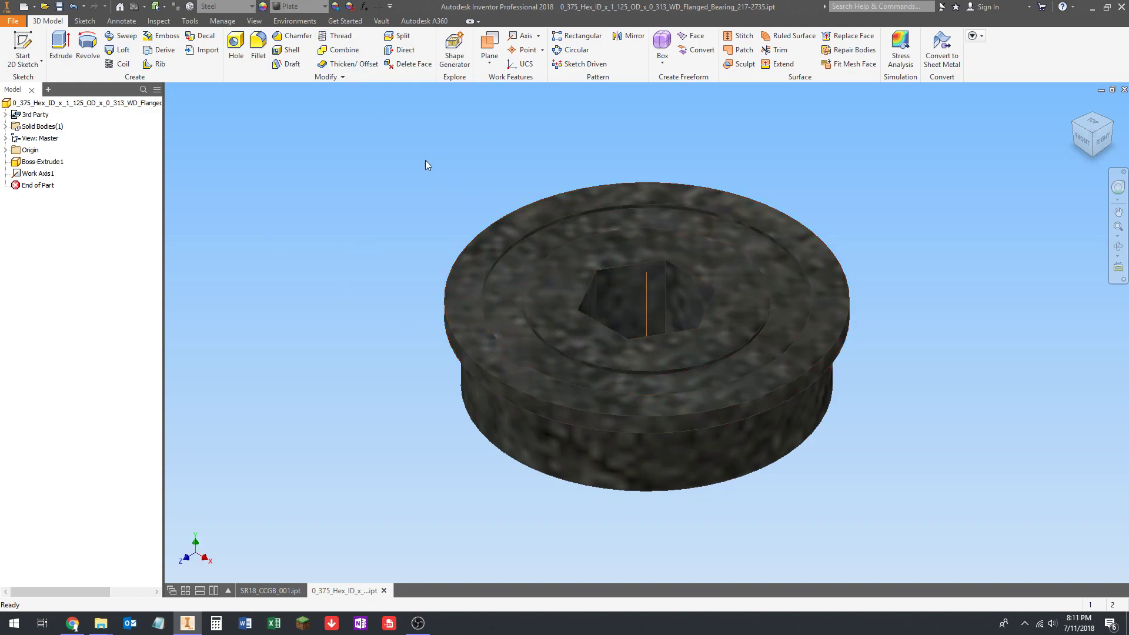
Step: Change the 0.375 hex bearing's appearance to Semi-Polished
click(298, 6)
scroll(353, 224, down, 10)
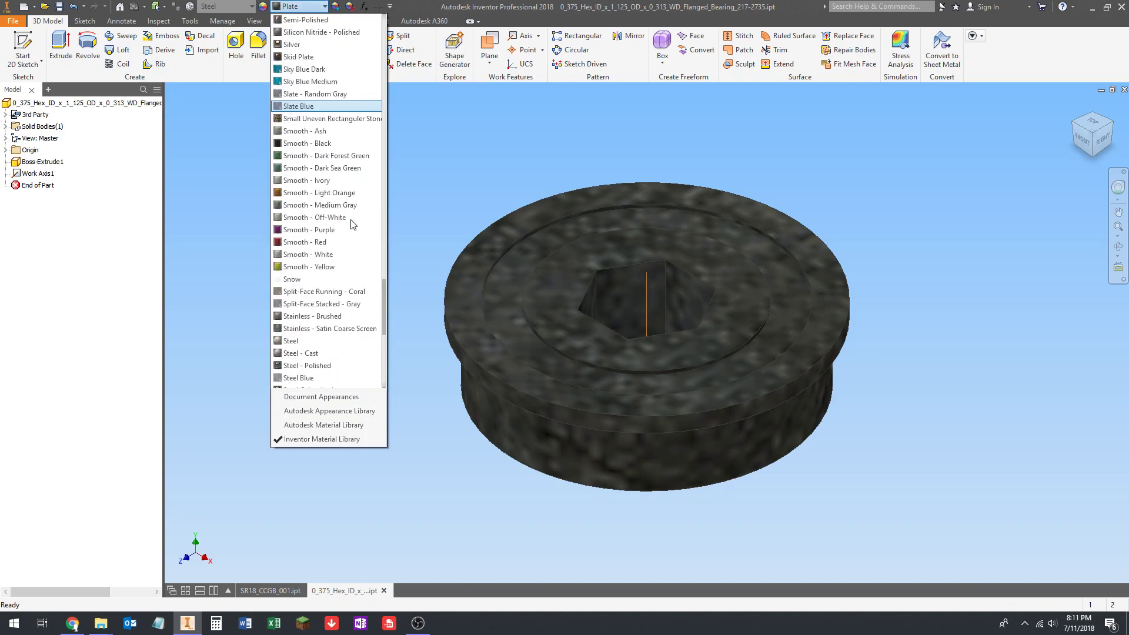
scroll(352, 224, down, 2)
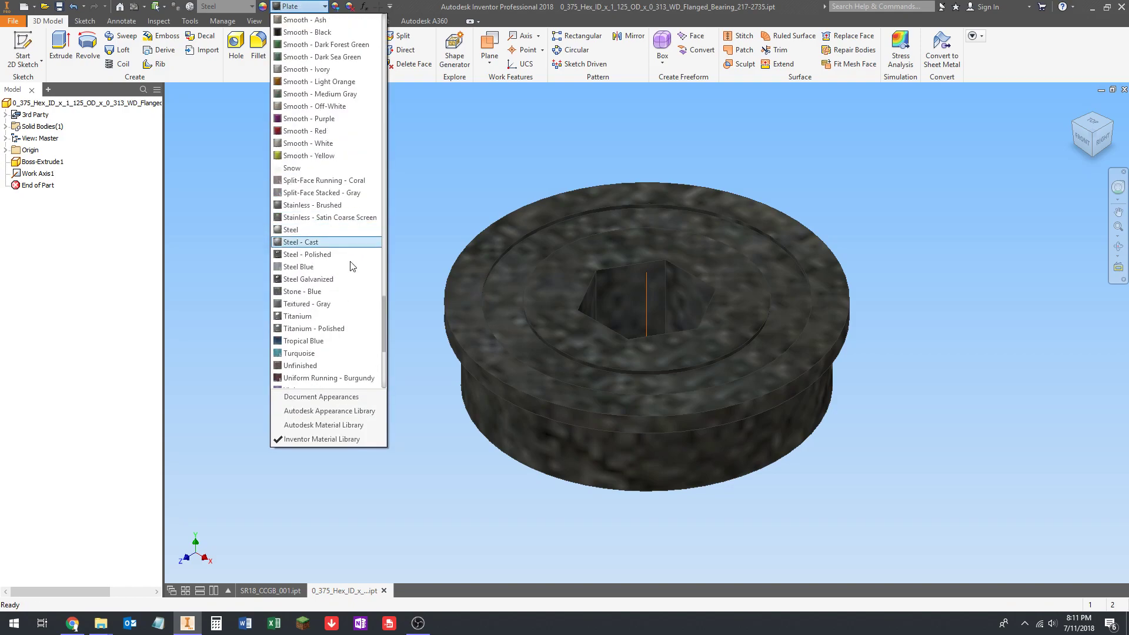
scroll(338, 232, up, 13)
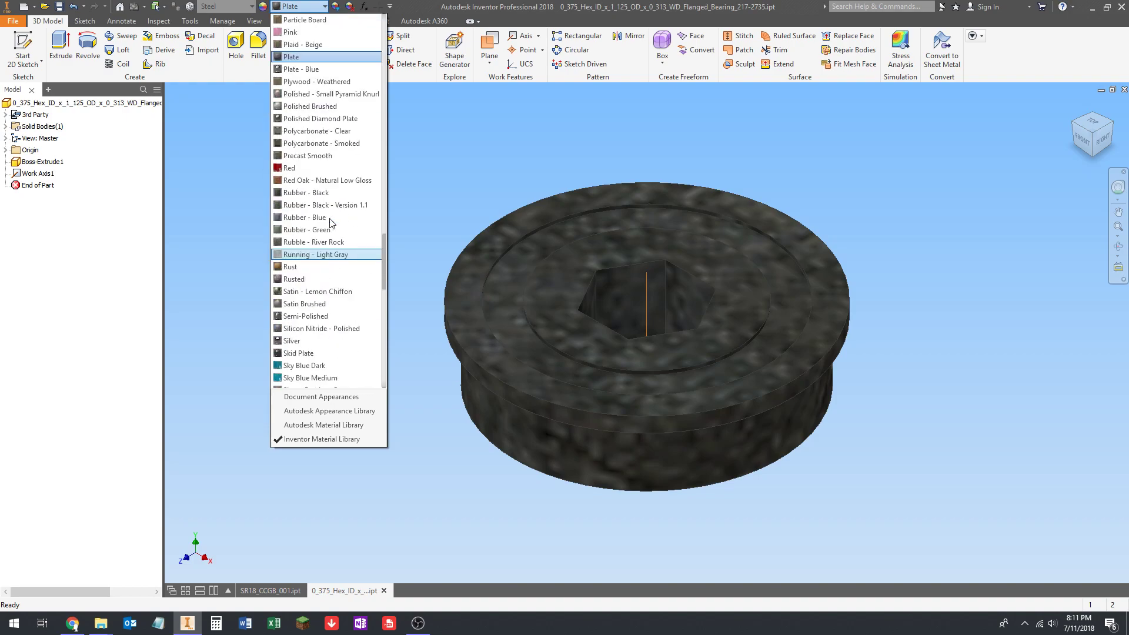
scroll(341, 197, down, 1)
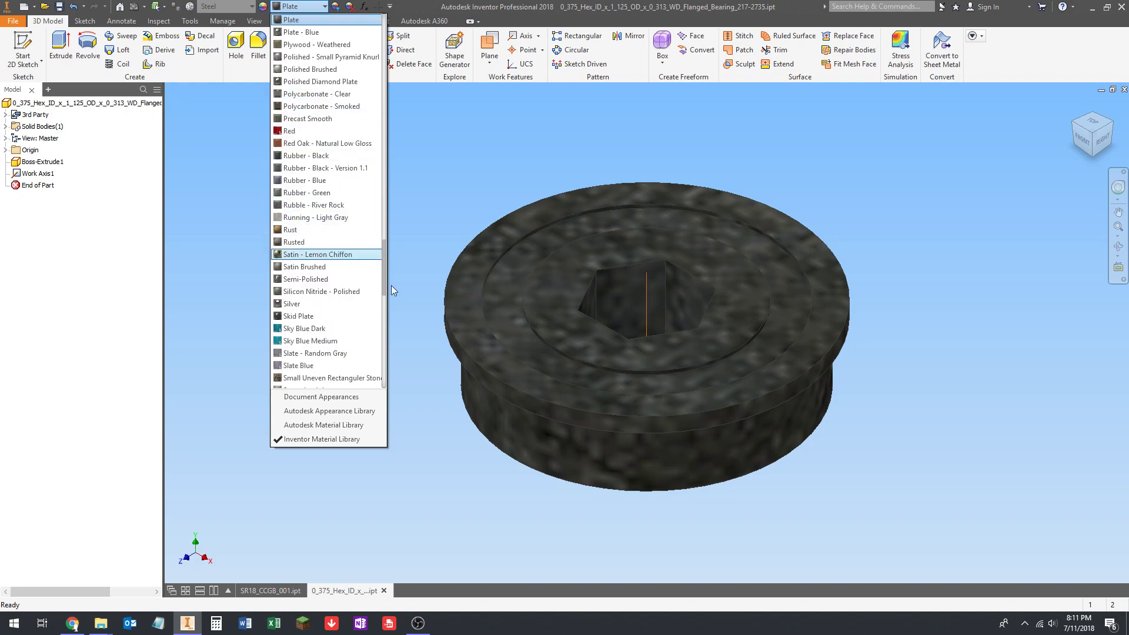
click(299, 279)
middle_drag(391, 228, 419, 312)
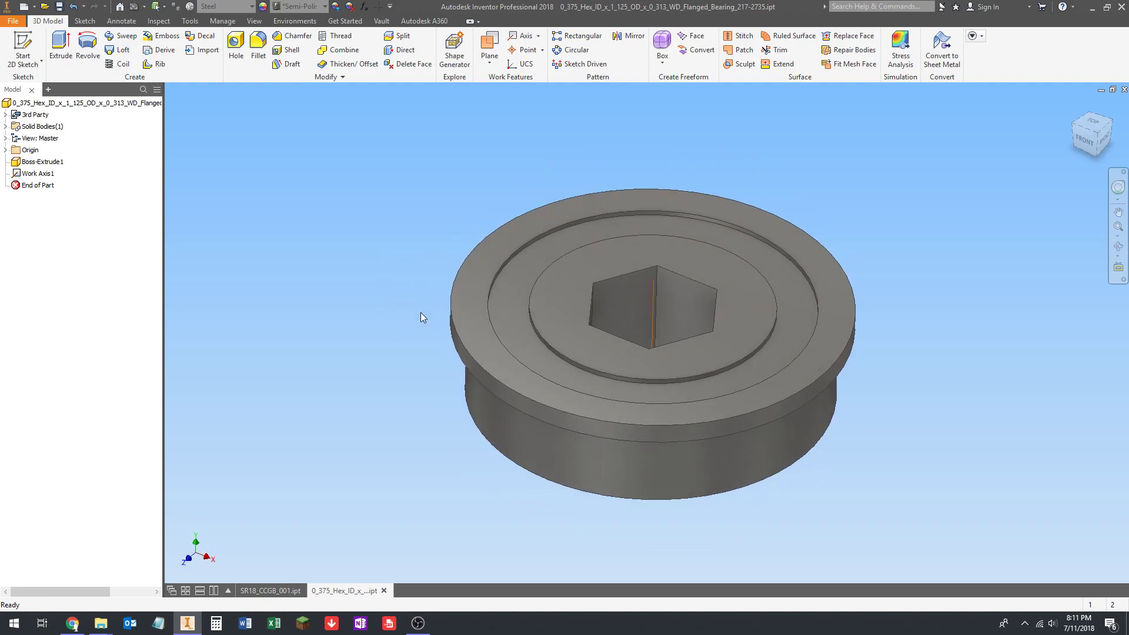
Step: Save the 0.375 hex bearing part and close it
key(F6)
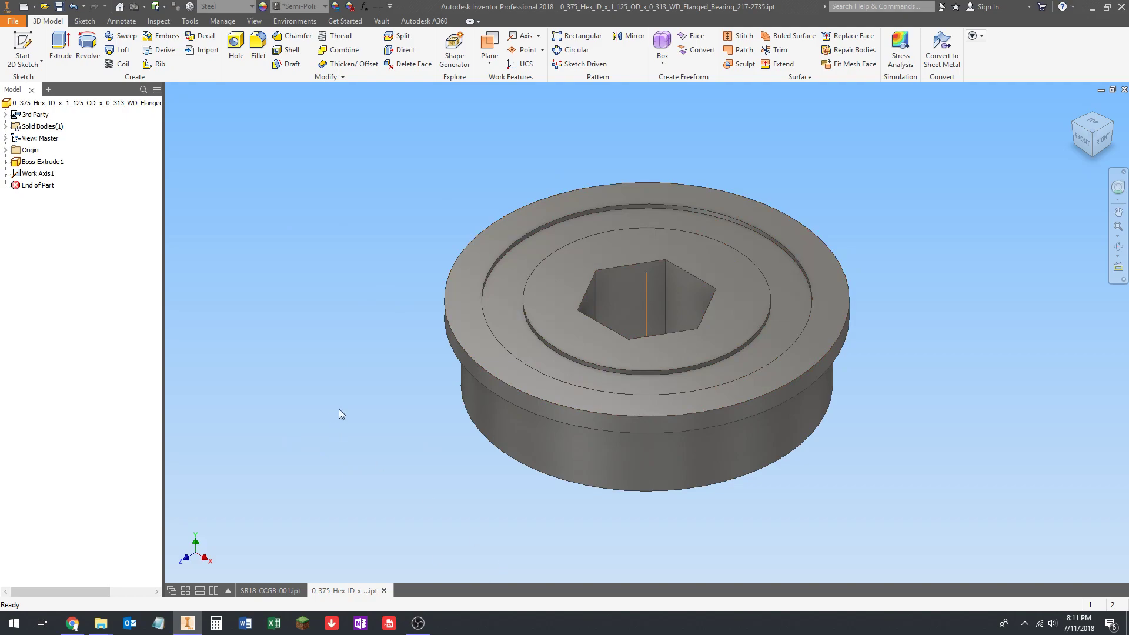
click(1124, 89)
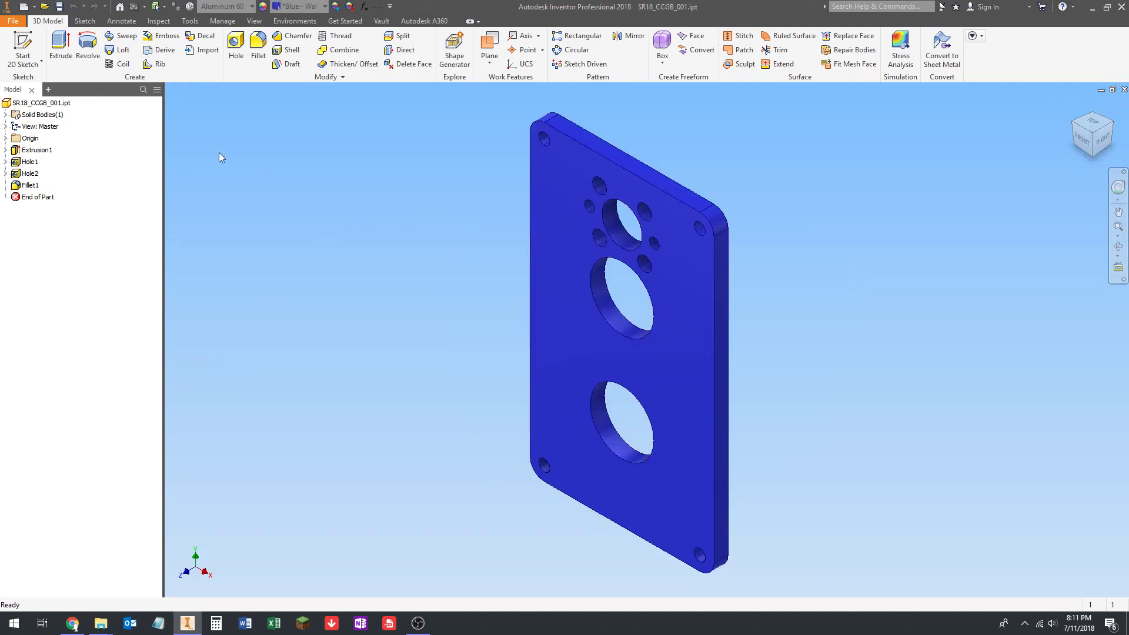
Step: Open 0_500_Hex_ID_x_1_125_OD_x_0_313_WD_Flanged_Bearing_v2_217-3875.STEP and import it as a converted model
key(ctrl+o)
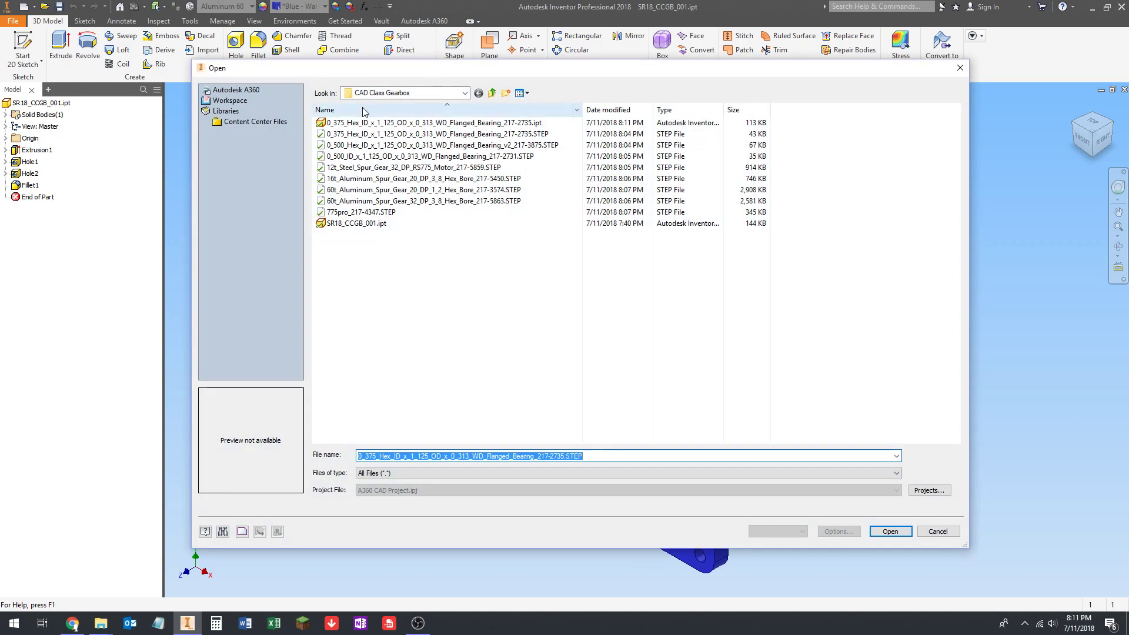
click(349, 137)
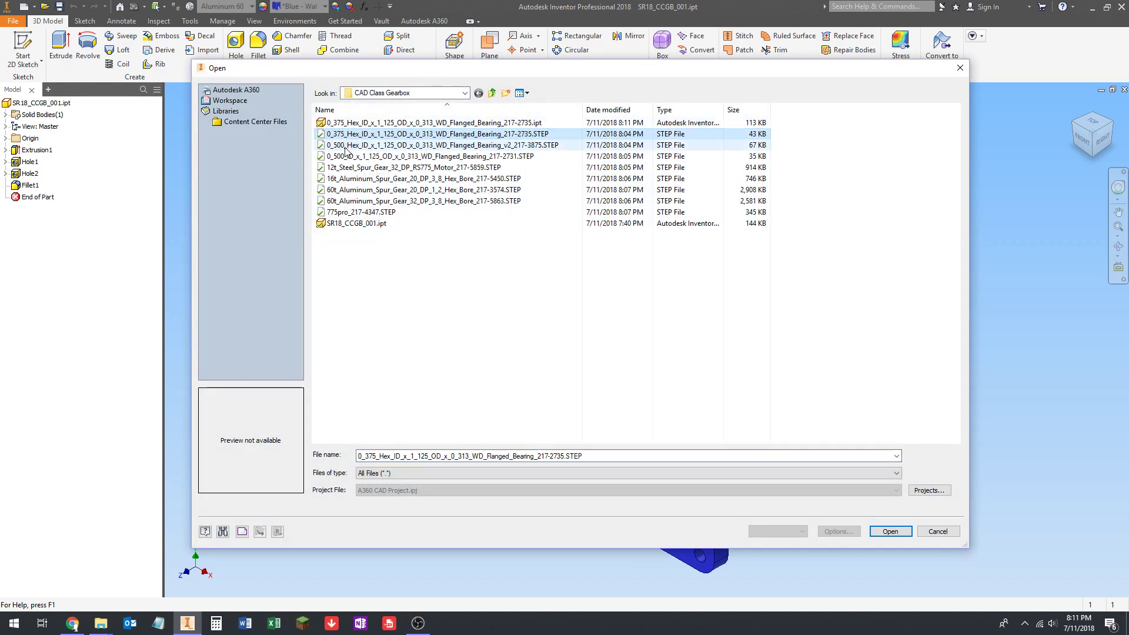
click(346, 147)
click(889, 531)
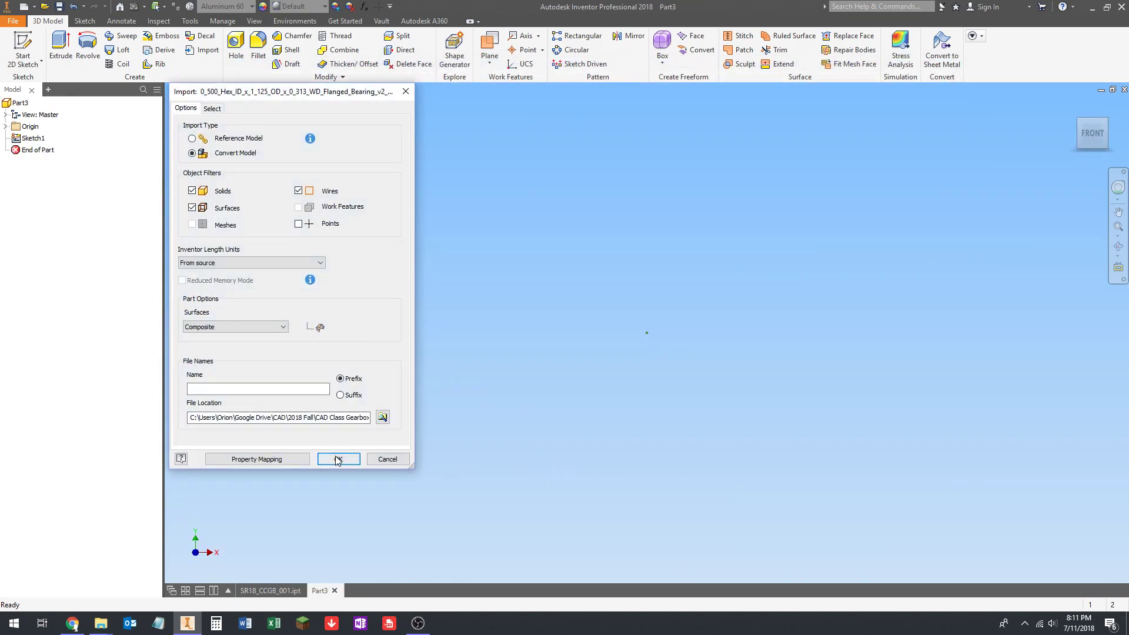
click(338, 459)
Step: Delete Sketch1 from the 0.500 hex bearing and create a work axis through its centre from the outer cylindrical face
right_click(22, 163)
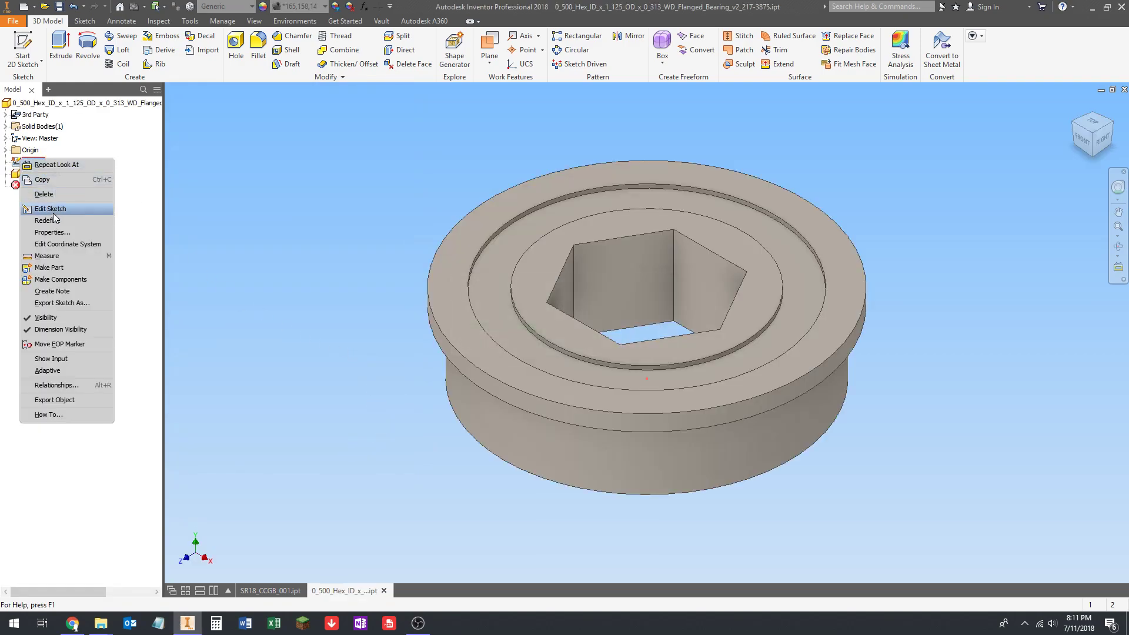
click(47, 199)
click(524, 35)
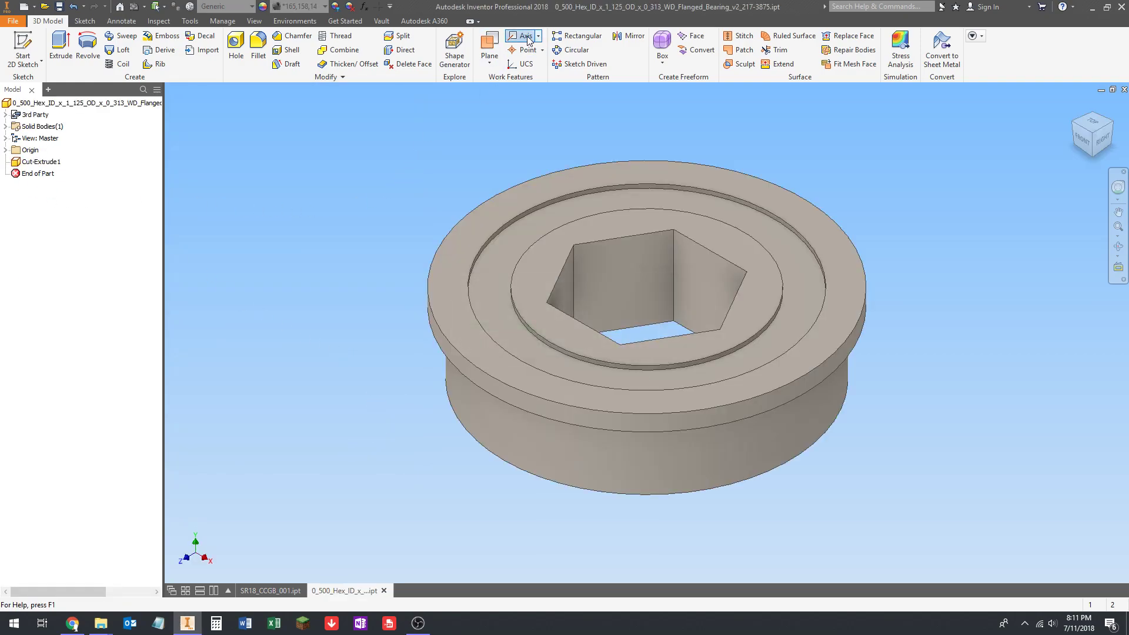
click(590, 449)
Step: Set the material of the 0.500 hex bearing to Steel from the Inventor Material Library
click(207, 10)
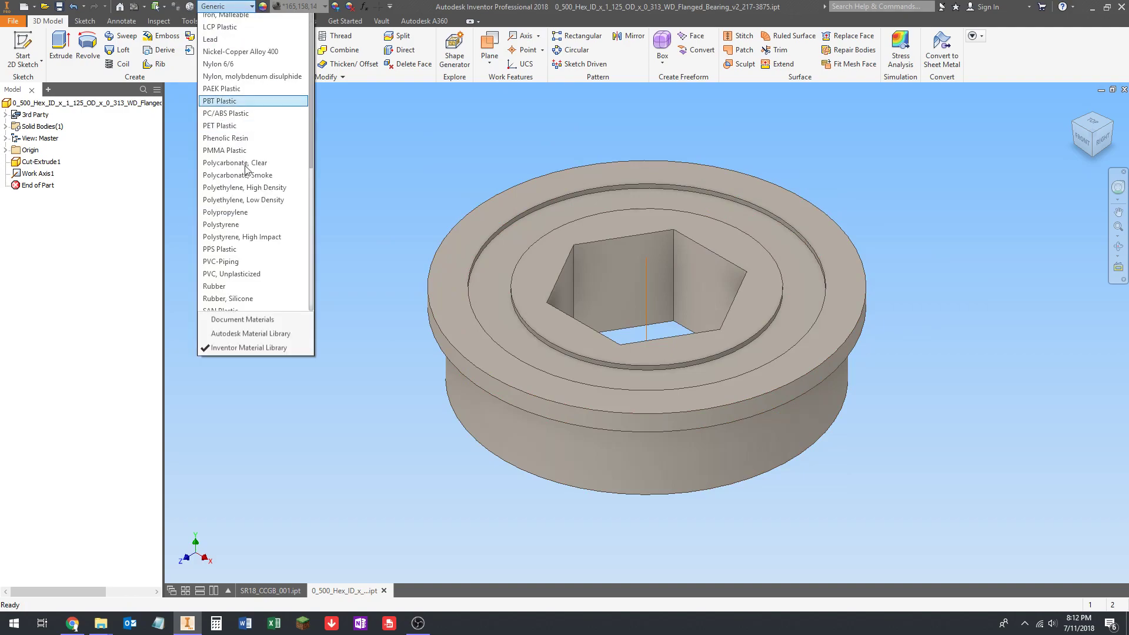
scroll(230, 353, down, 3)
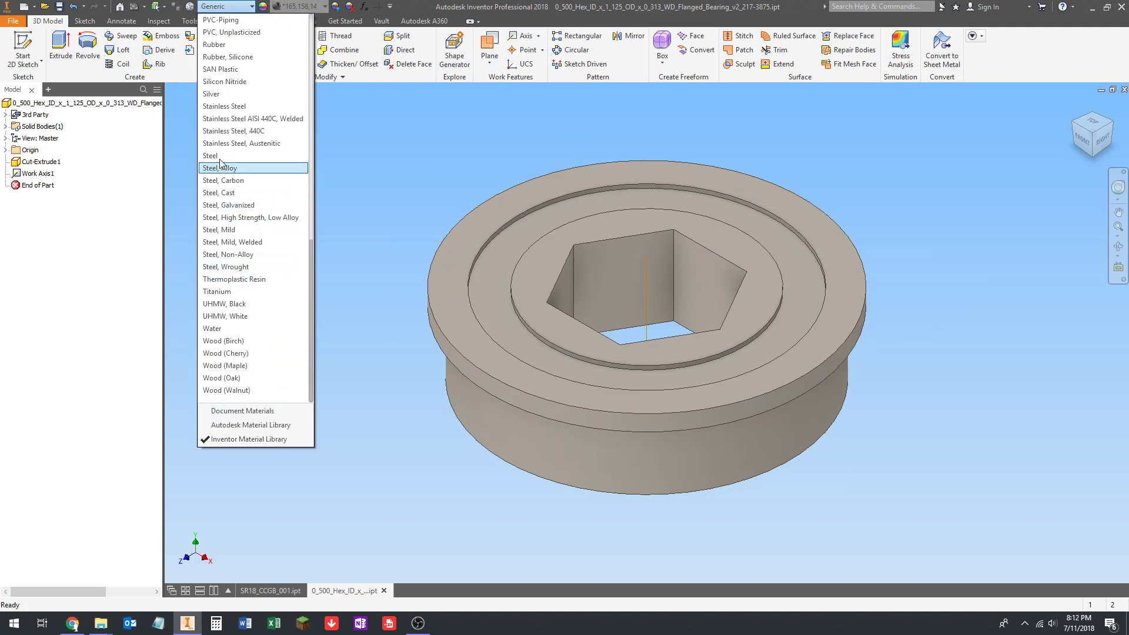
click(224, 106)
click(224, 6)
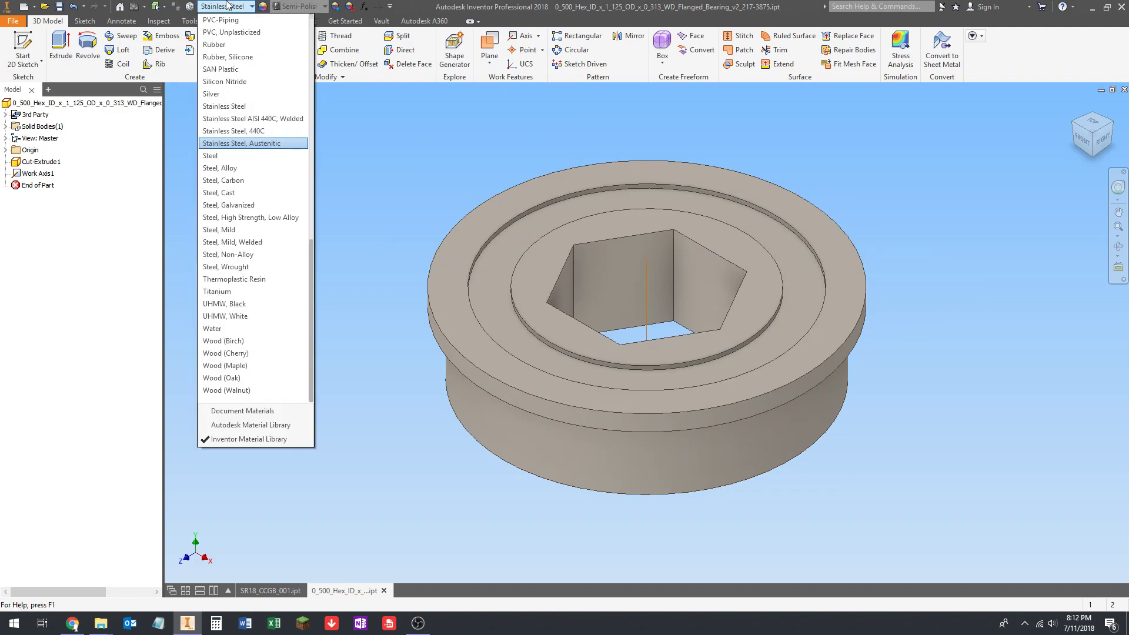
click(241, 154)
Step: Try the Steel - Polished appearance on the 0.500 hex bearing
click(293, 7)
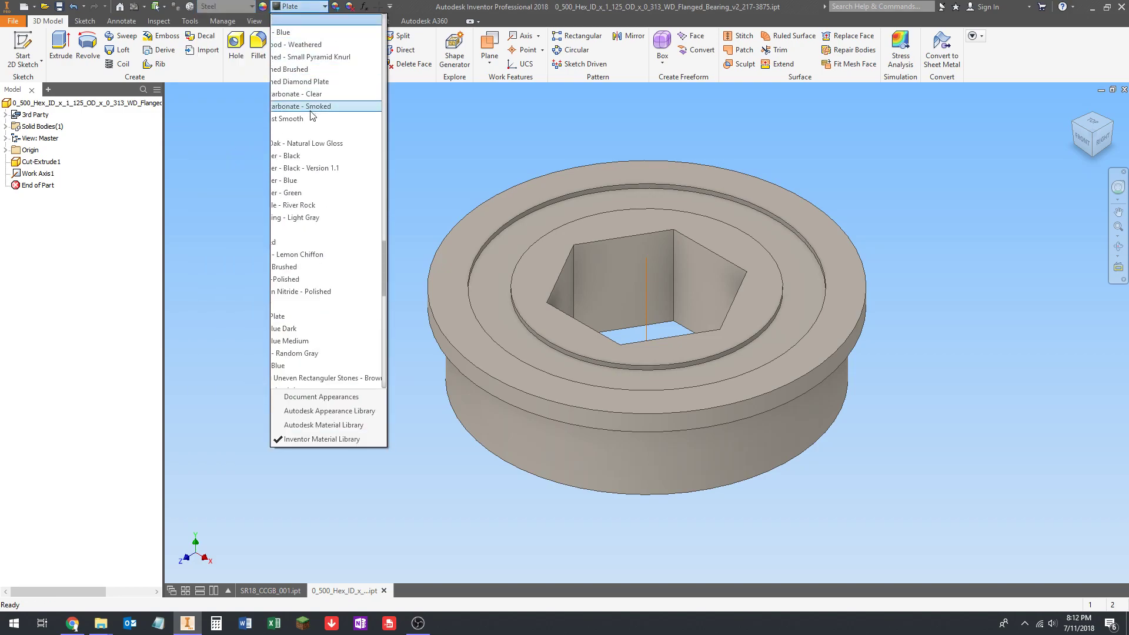
scroll(285, 387, down, 1)
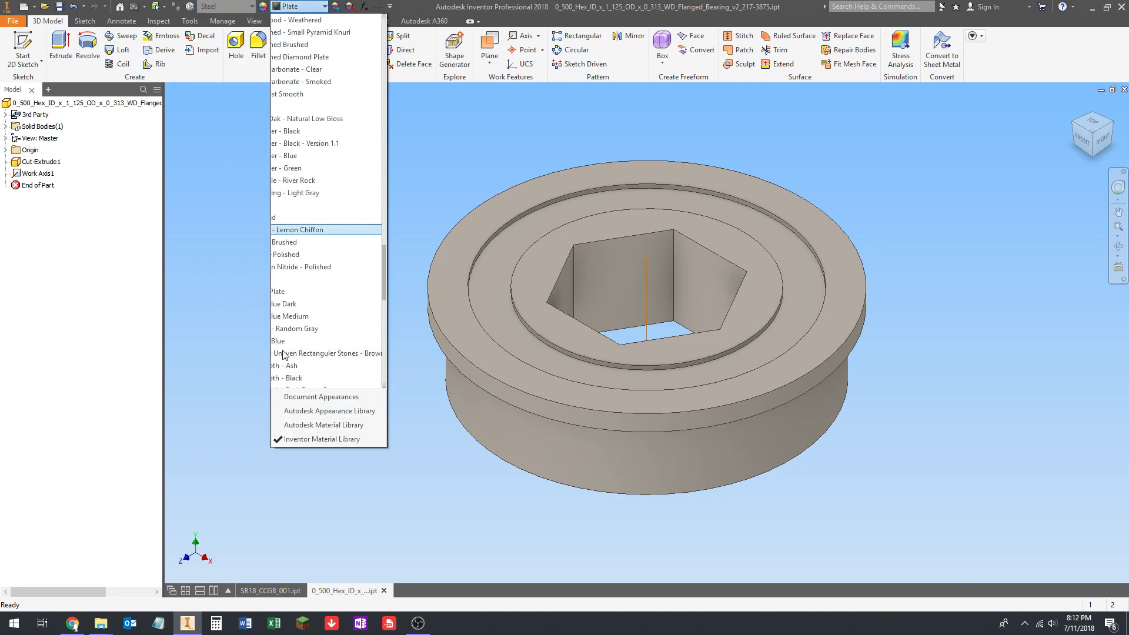
click(455, 150)
click(289, 7)
scroll(280, 362, down, 1)
click(274, 373)
click(300, 6)
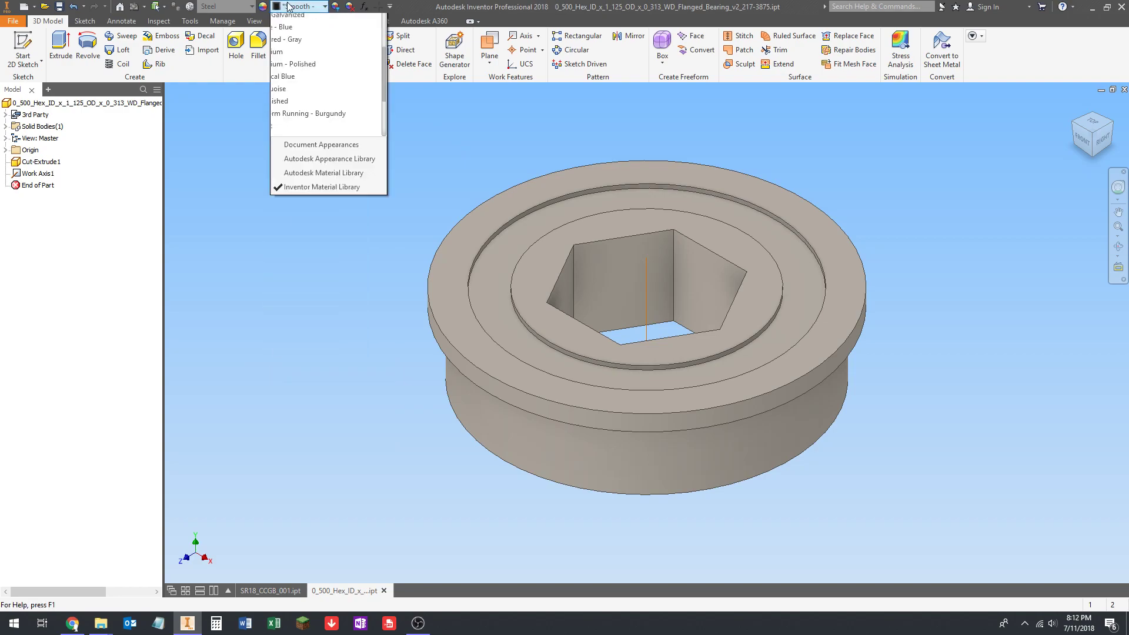
scroll(277, 365, down, 2)
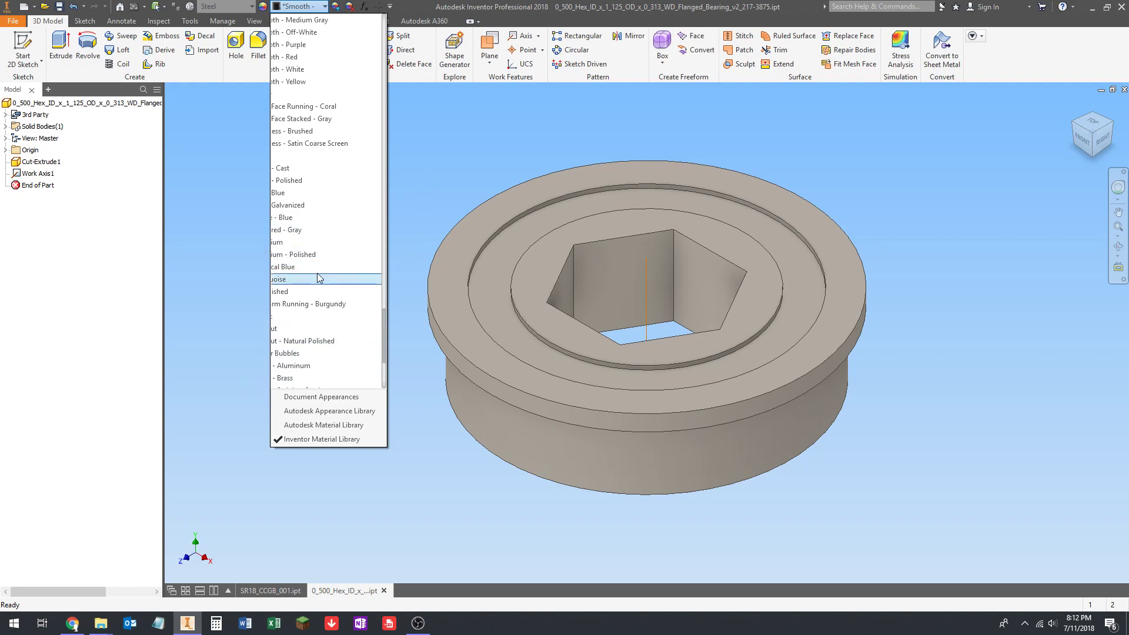
click(293, 180)
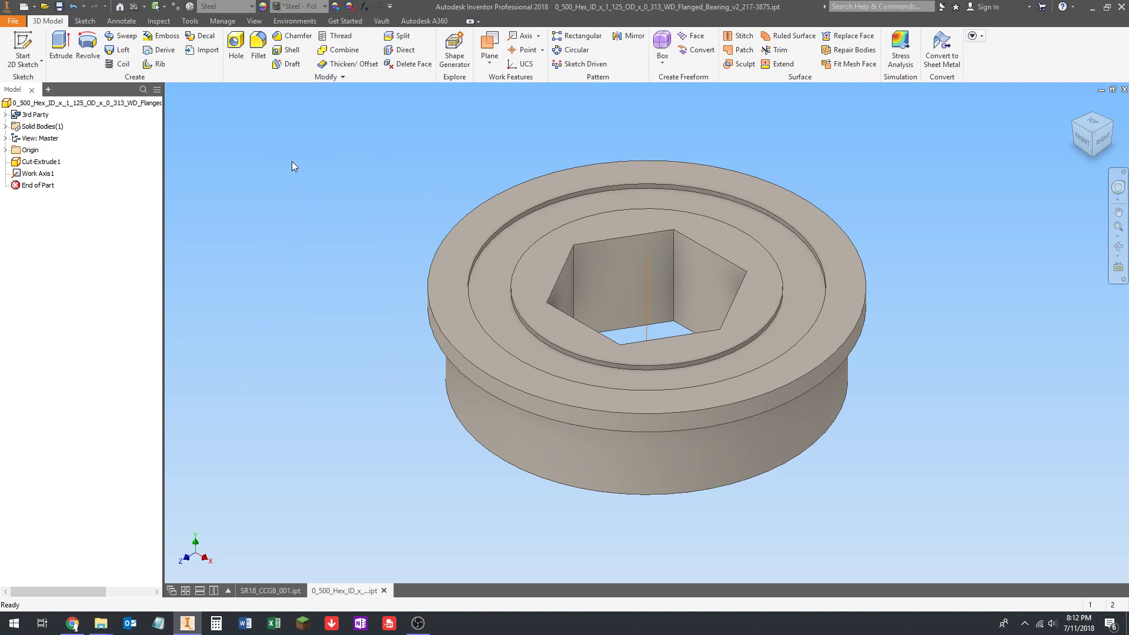
Step: Change the 0.500 hex bearing's appearance to Semi-Polished and close the part
click(299, 6)
scroll(298, 253, up, 1)
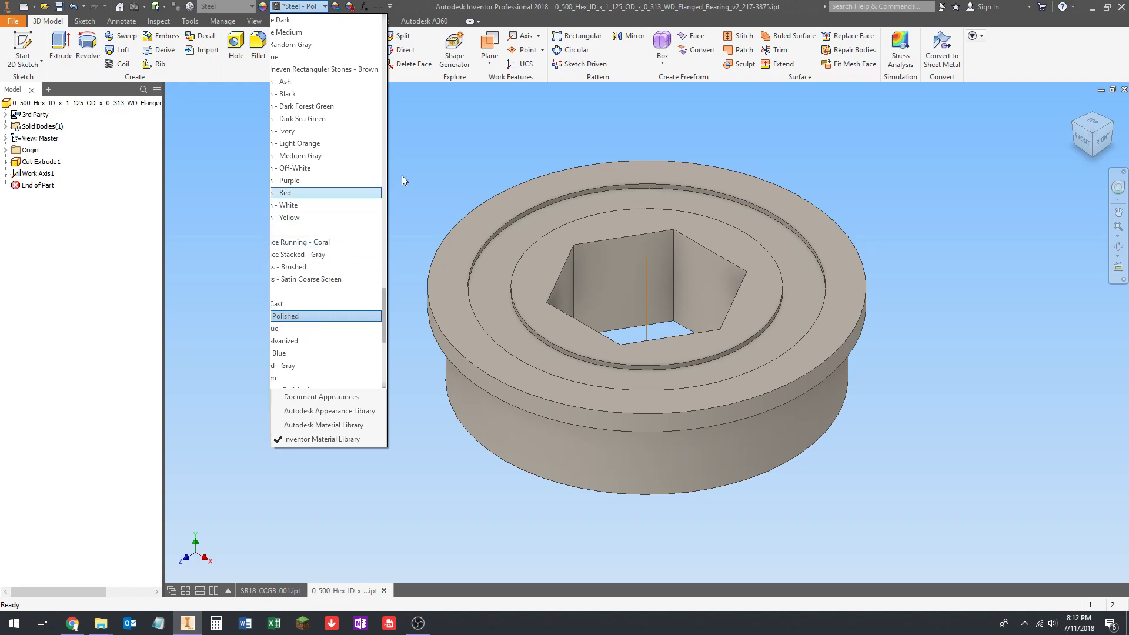
click(313, 402)
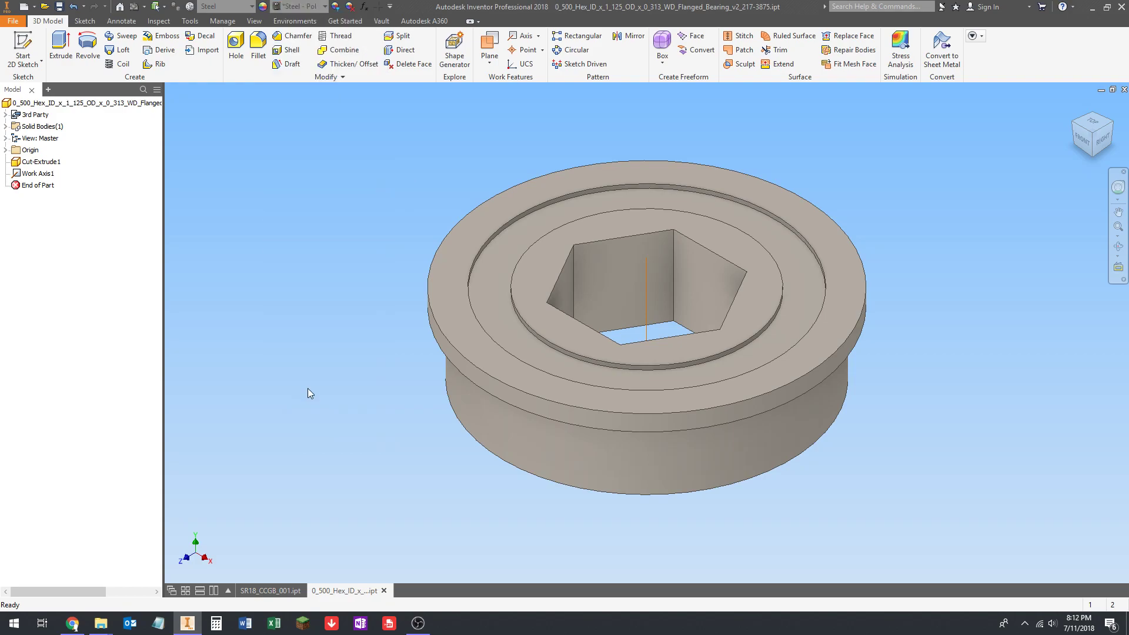
click(300, 6)
click(296, 6)
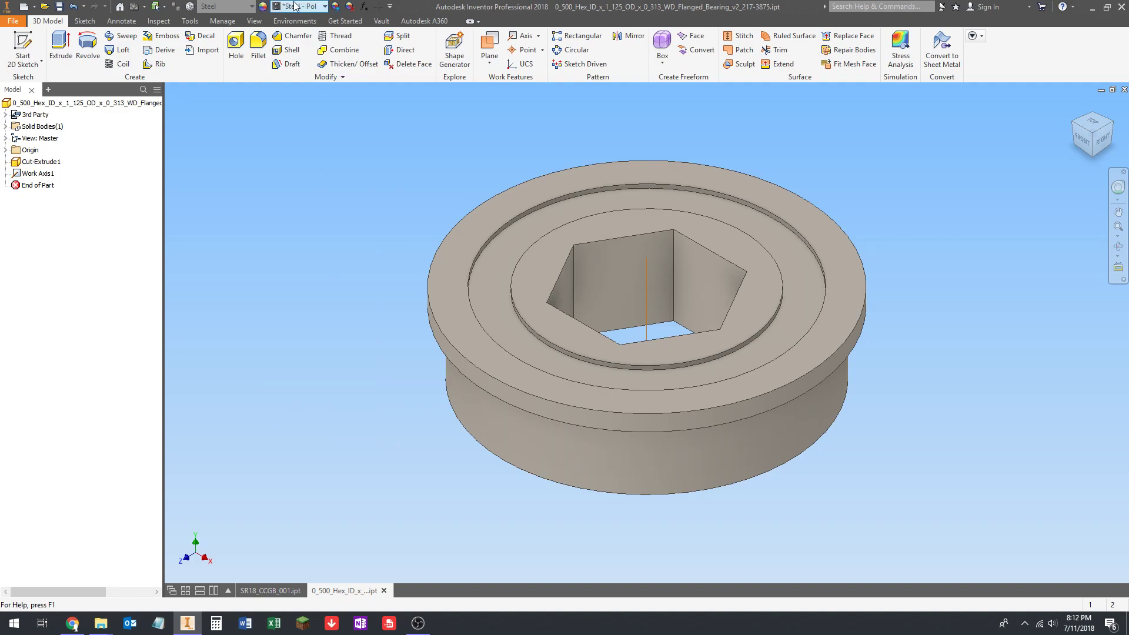
click(296, 7)
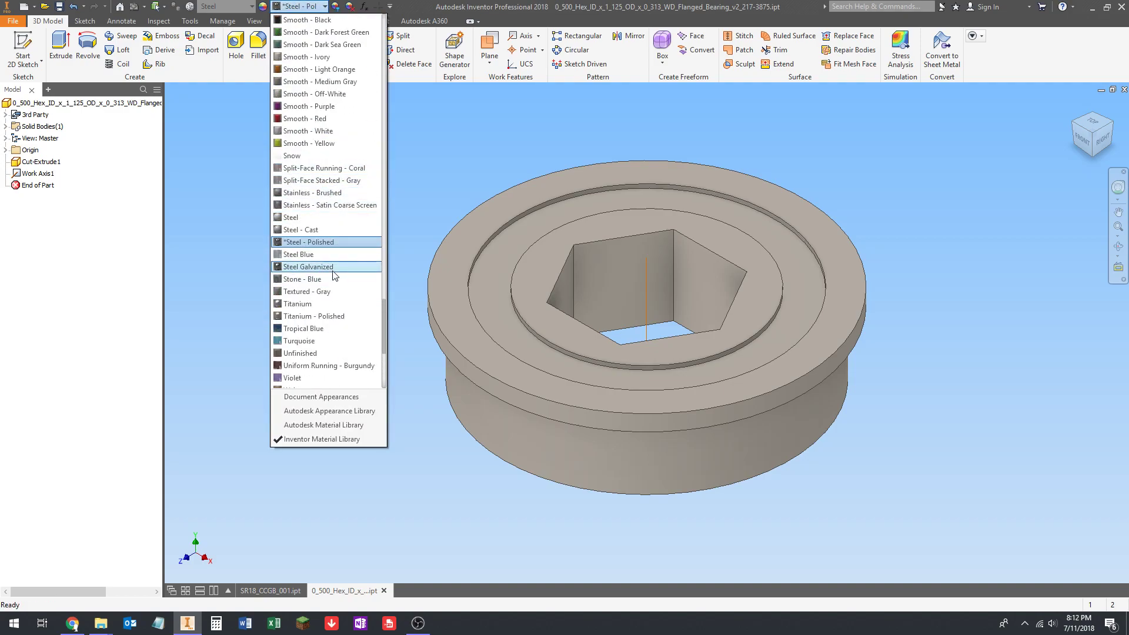
scroll(326, 270, up, 5)
scroll(325, 270, up, 3)
click(313, 198)
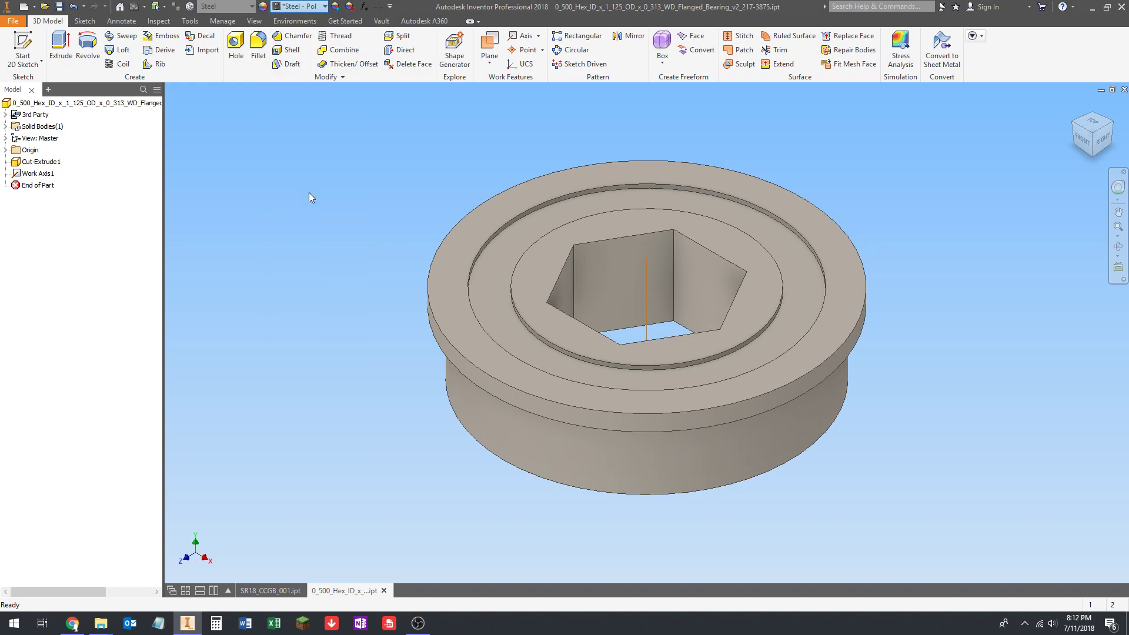
middle_drag(351, 160, 343, 178)
click(293, 8)
click(295, 8)
middle_drag(396, 142, 390, 144)
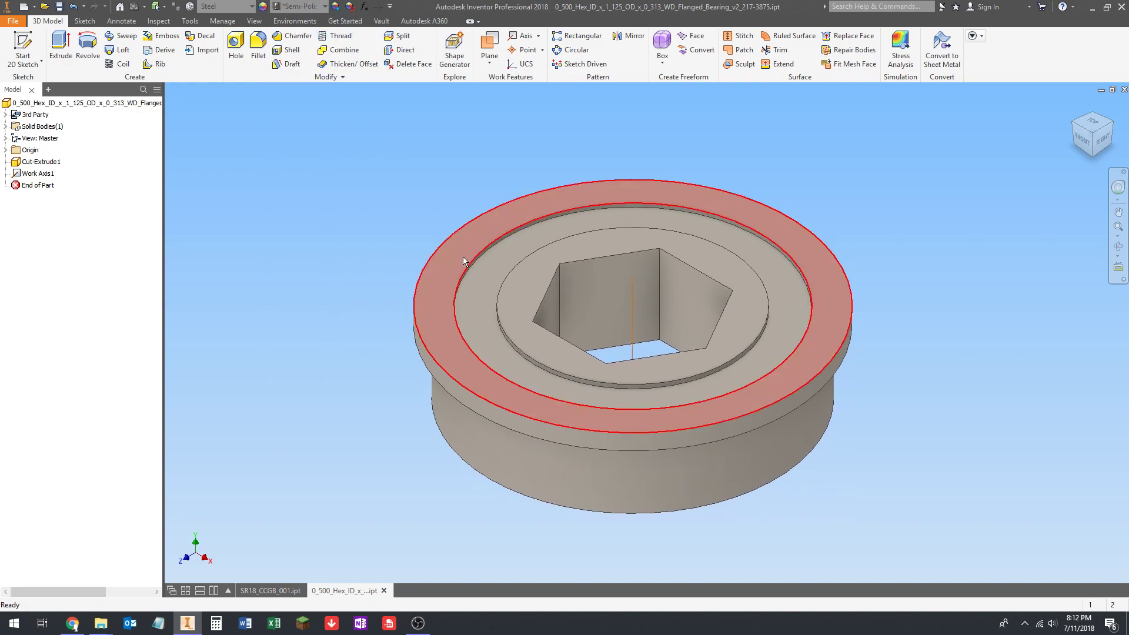
click(387, 591)
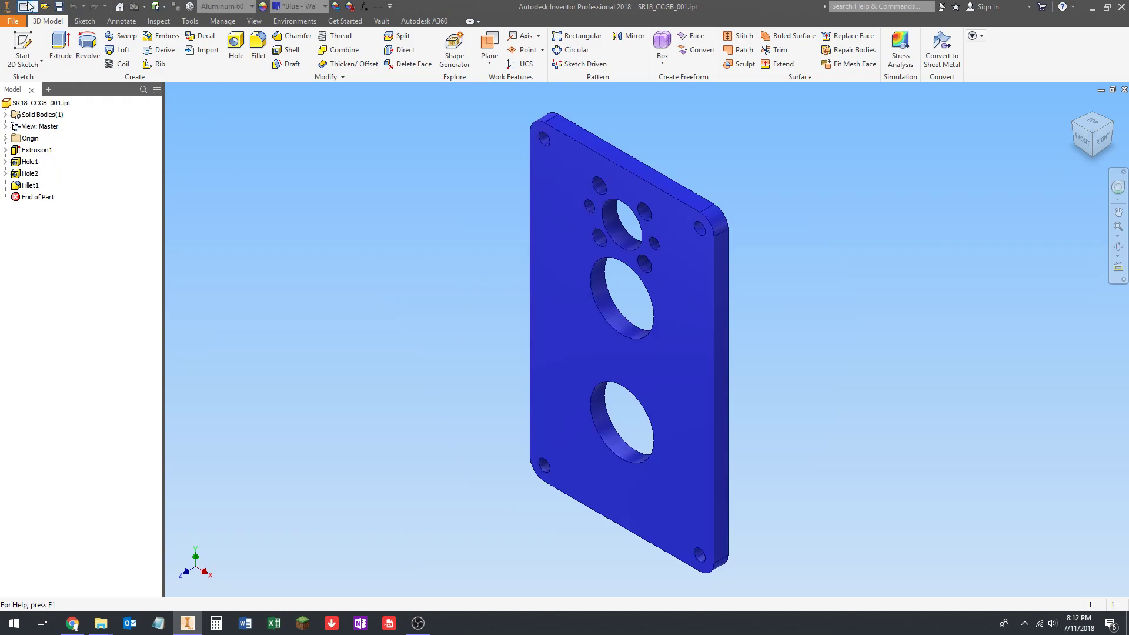
Step: Open 0_500_ID_x_1_125_OD_x_0_313_WD_Flanged_Bearing_217-2731.STEP and import it as a converted model
key(ctrl+o)
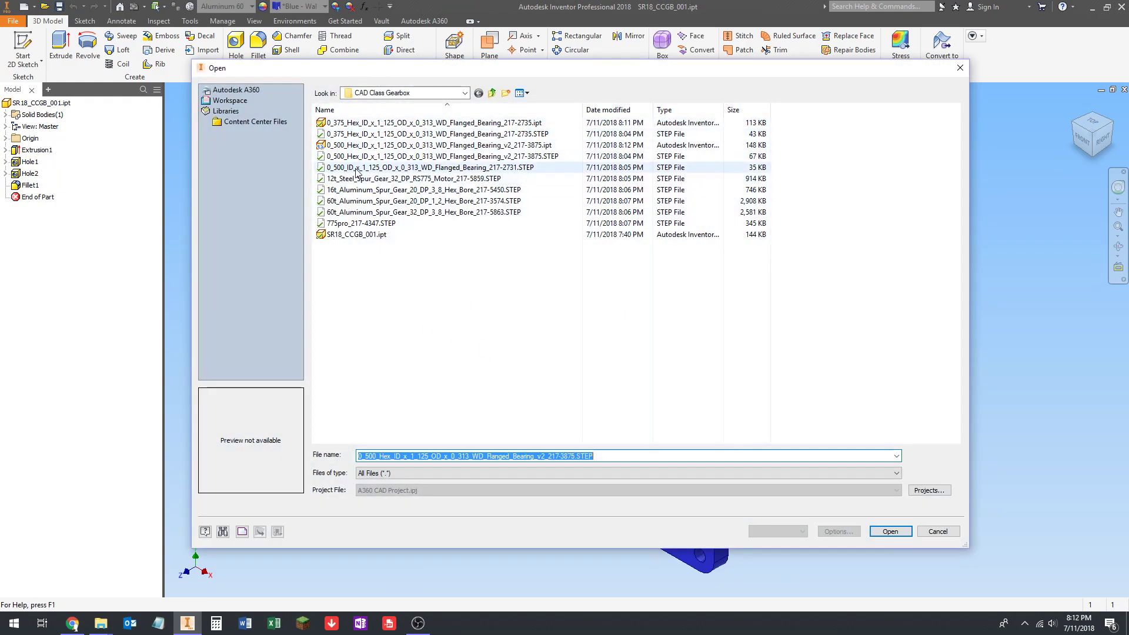
click(412, 167)
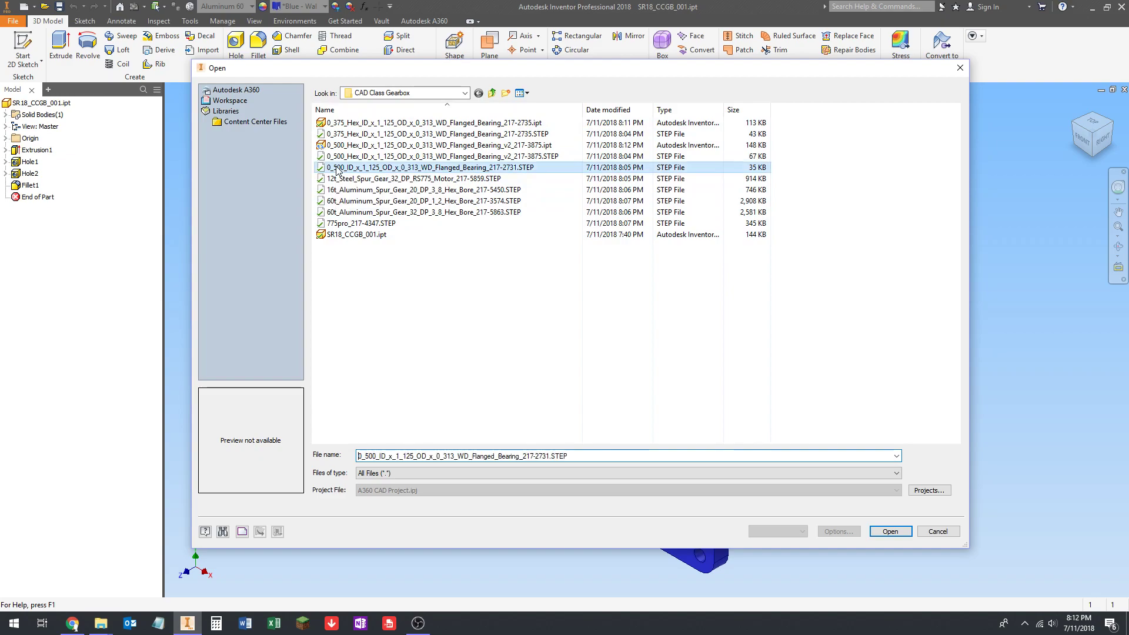
click(890, 532)
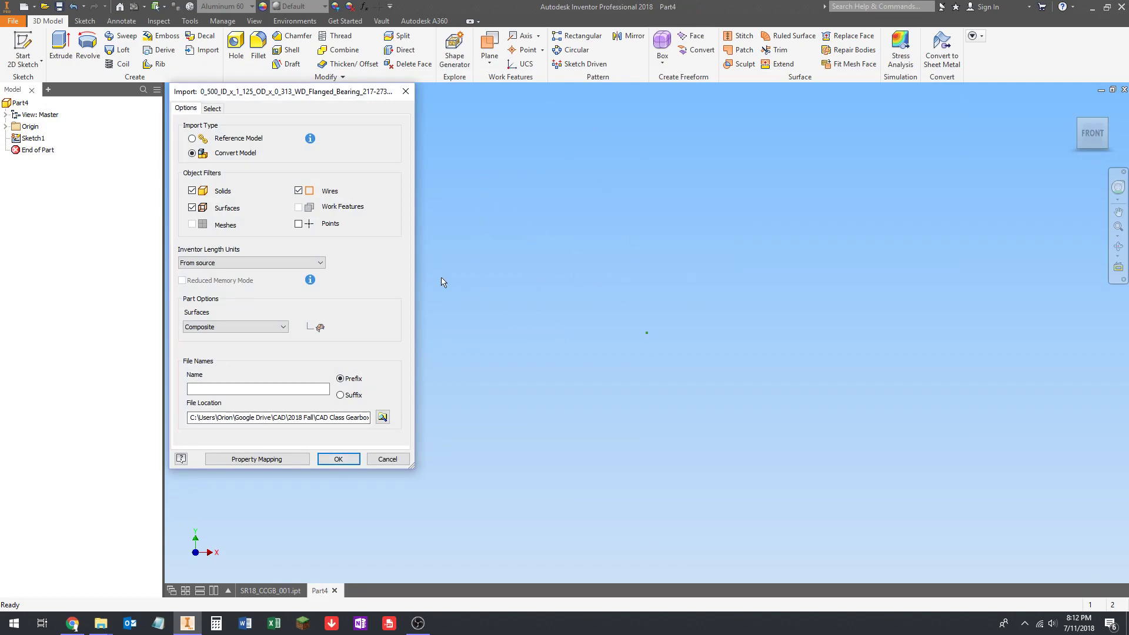
click(339, 464)
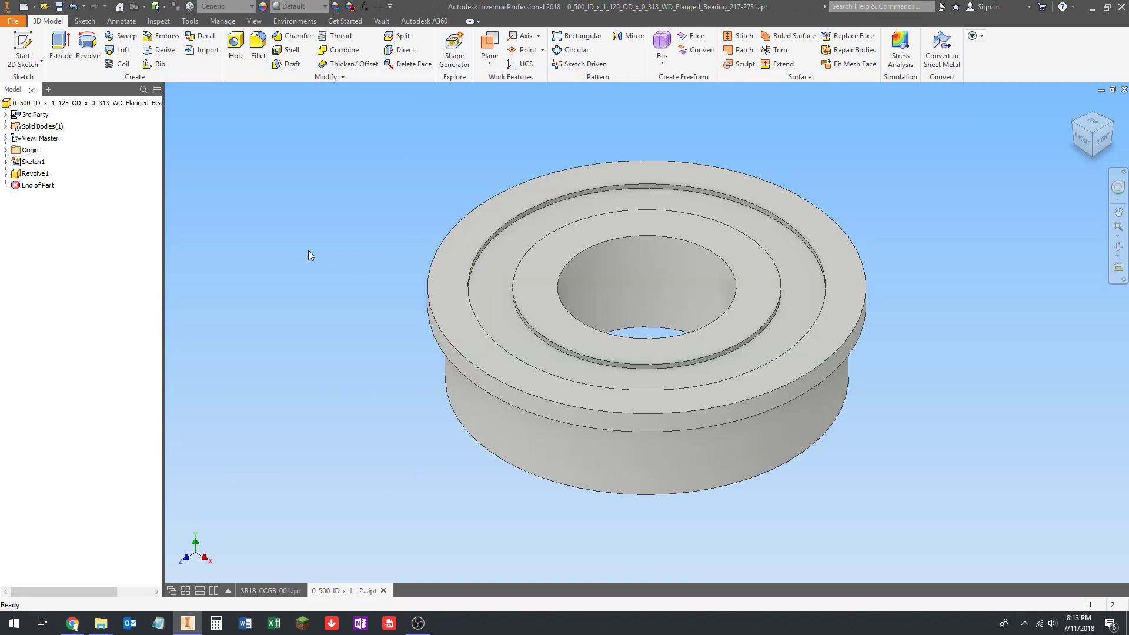
Step: Delete Sketch1 from the 0.500 round-bore bearing and create a work axis through its centre from the outer cylindrical face
right_click(24, 166)
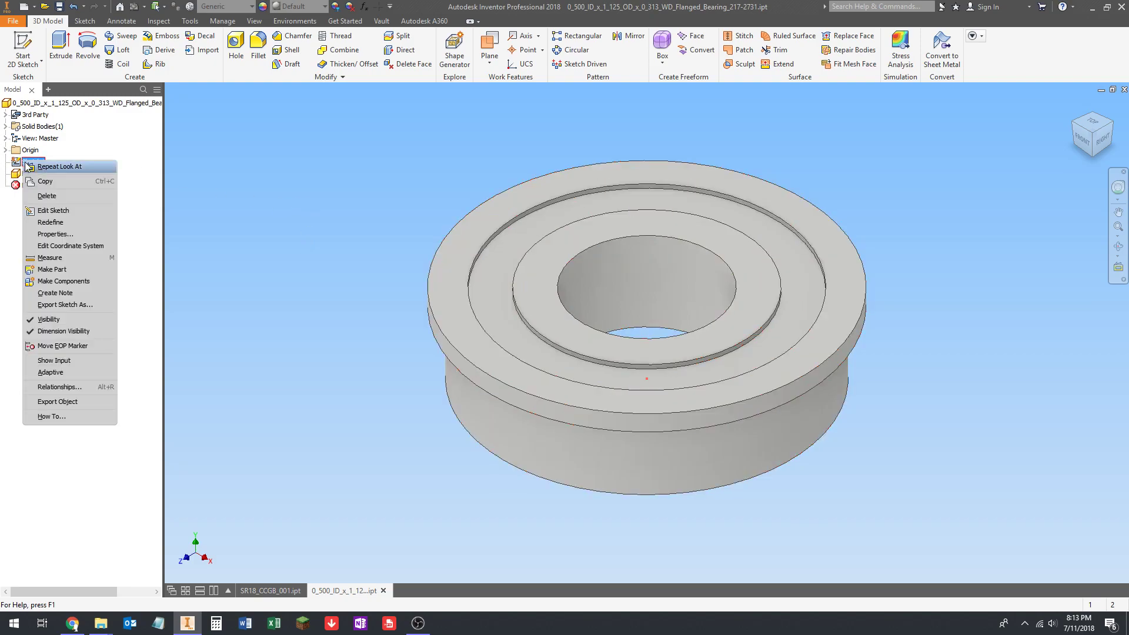
click(41, 196)
middle_drag(367, 210, 343, 218)
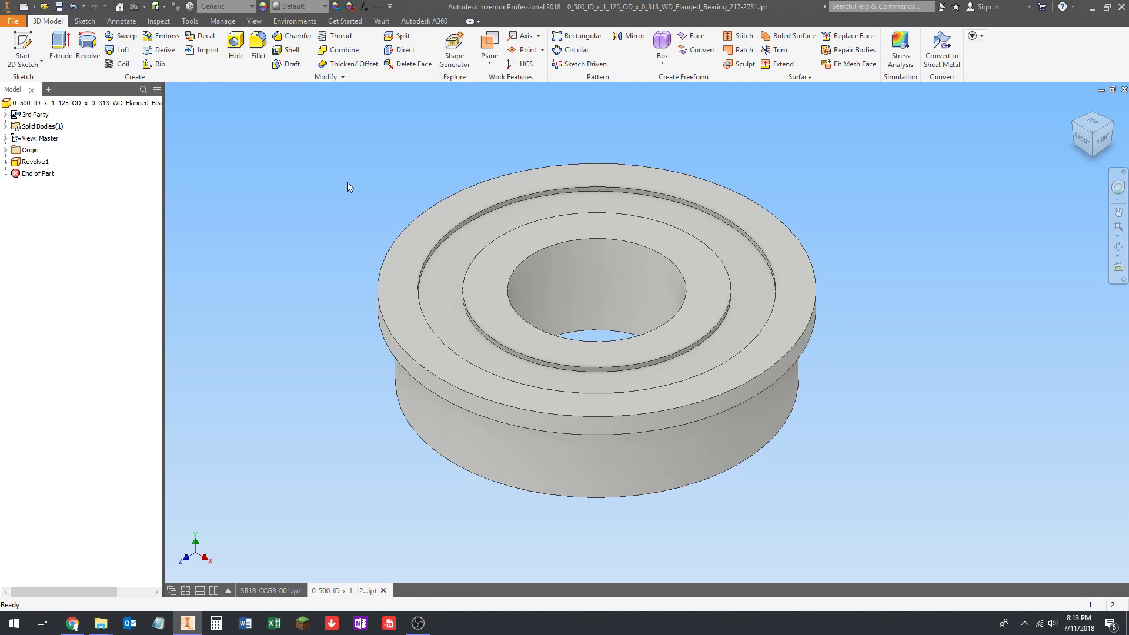
middle_drag(401, 182, 436, 187)
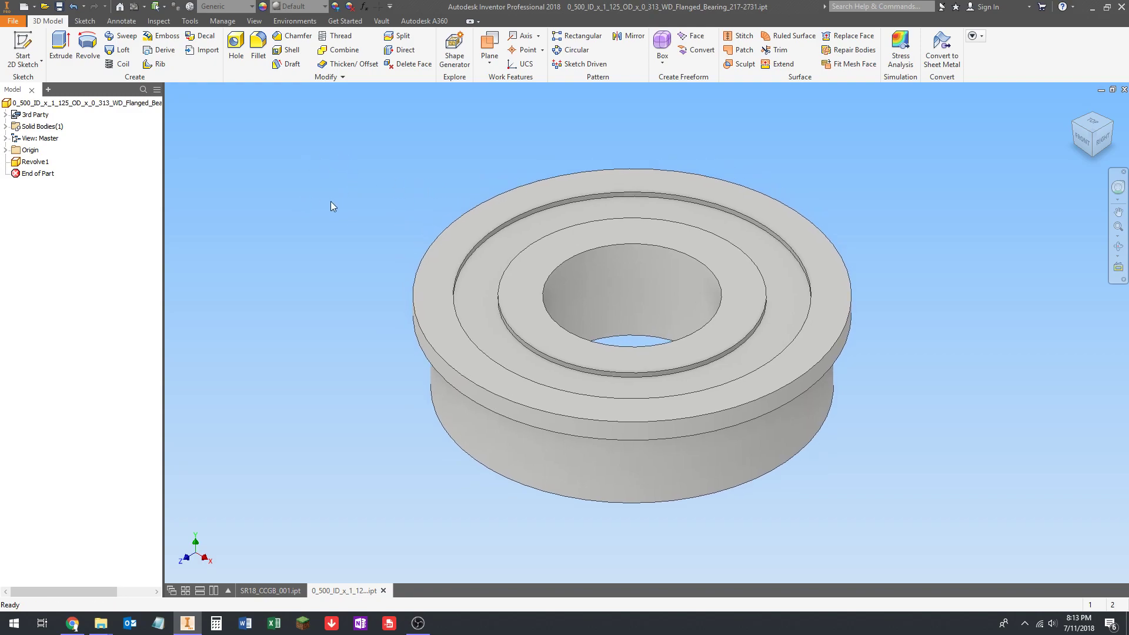
click(522, 35)
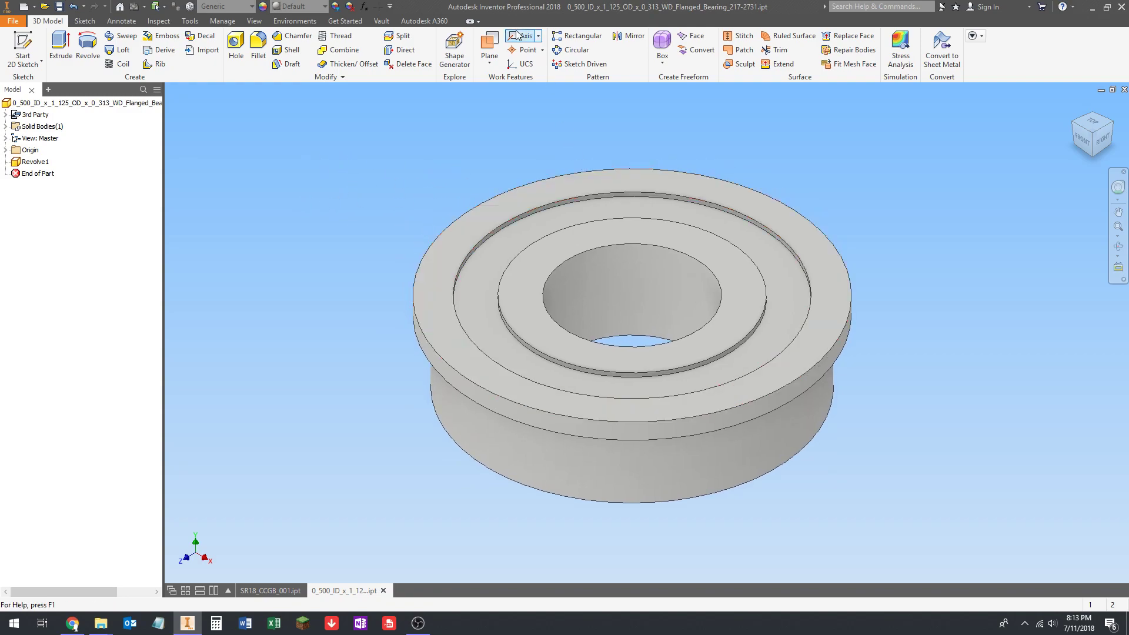
click(536, 450)
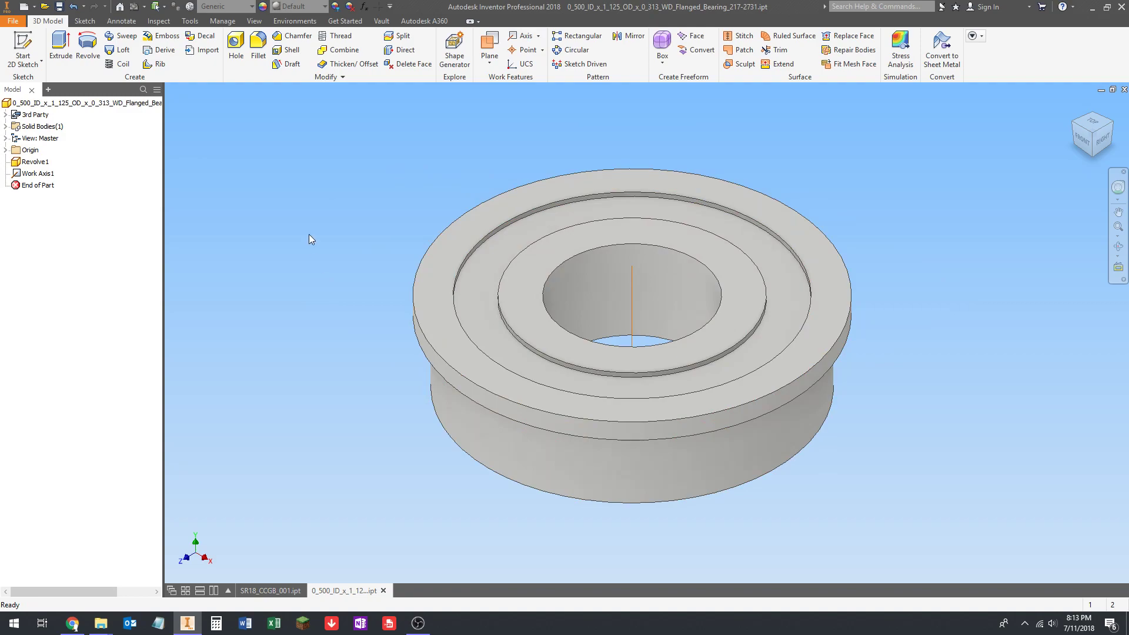
Step: Assign the Steel material and the Semi-Polished appearance to the 0.500 round-bore bearing
click(226, 7)
scroll(240, 86, down, 4)
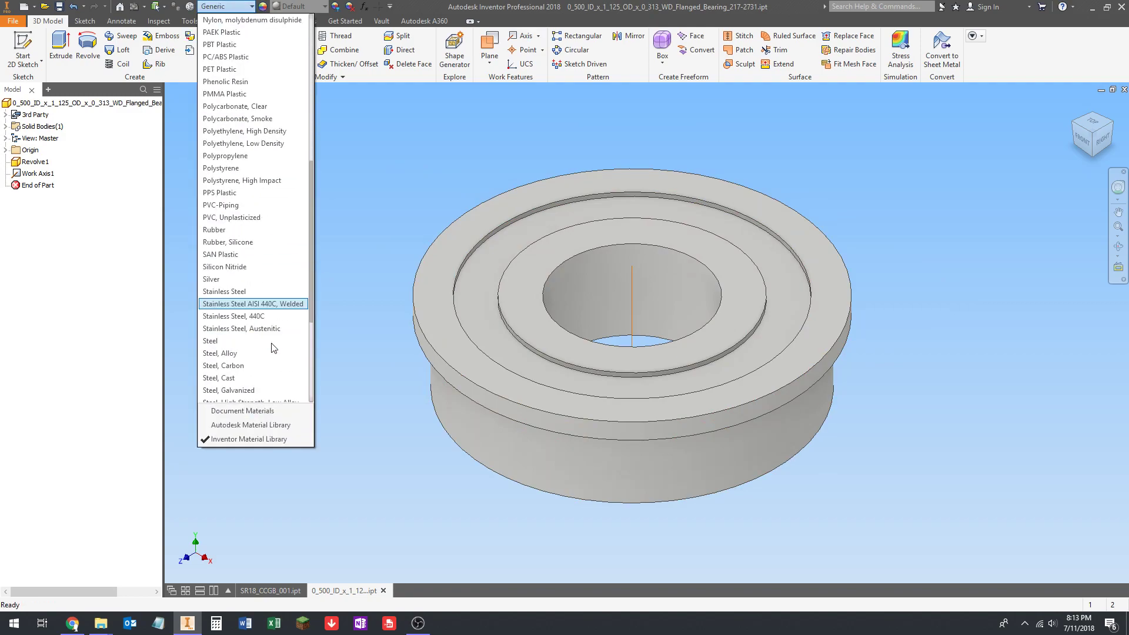
click(236, 353)
click(299, 7)
scroll(306, 206, down, 3)
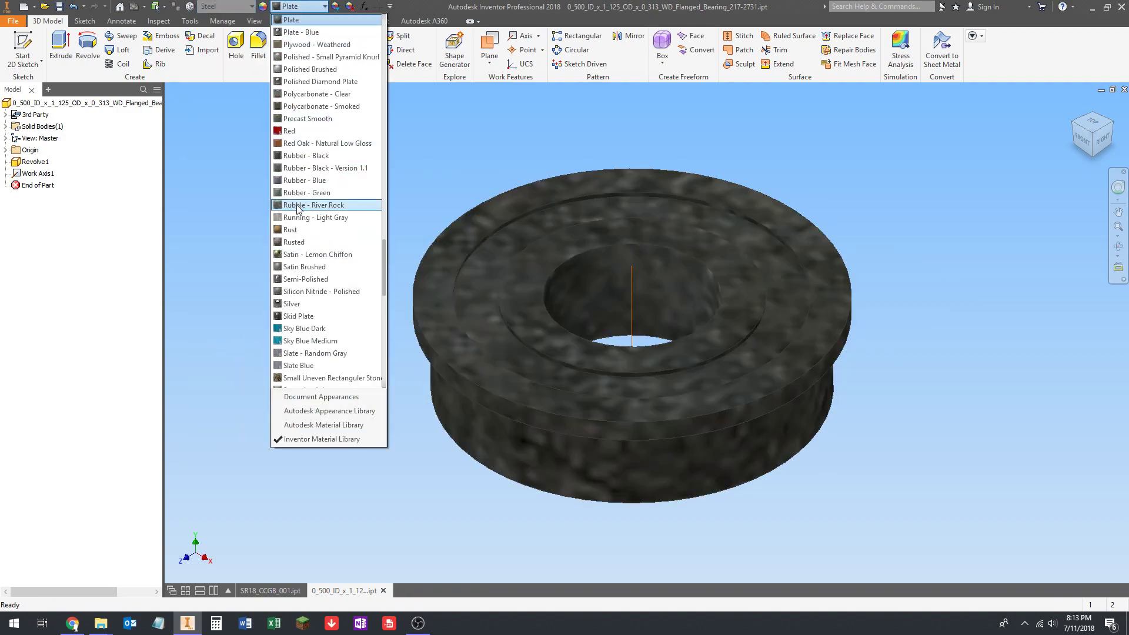
click(291, 205)
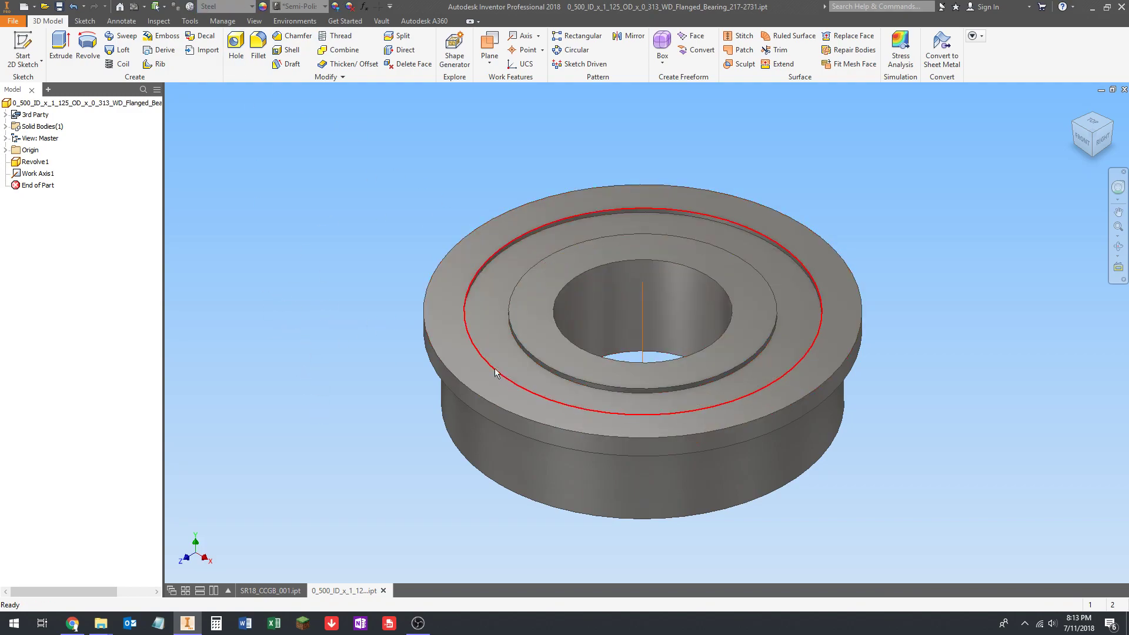
Step: Look over the finished 0.500 round-bore bearing and close the part
mouse_move(504, 307)
shift+middle_down()
mouse_move(495, 326)
mouse_move(507, 245)
mouse_move(504, 316)
shift+middle_up()
middle_drag(410, 203, 403, 257)
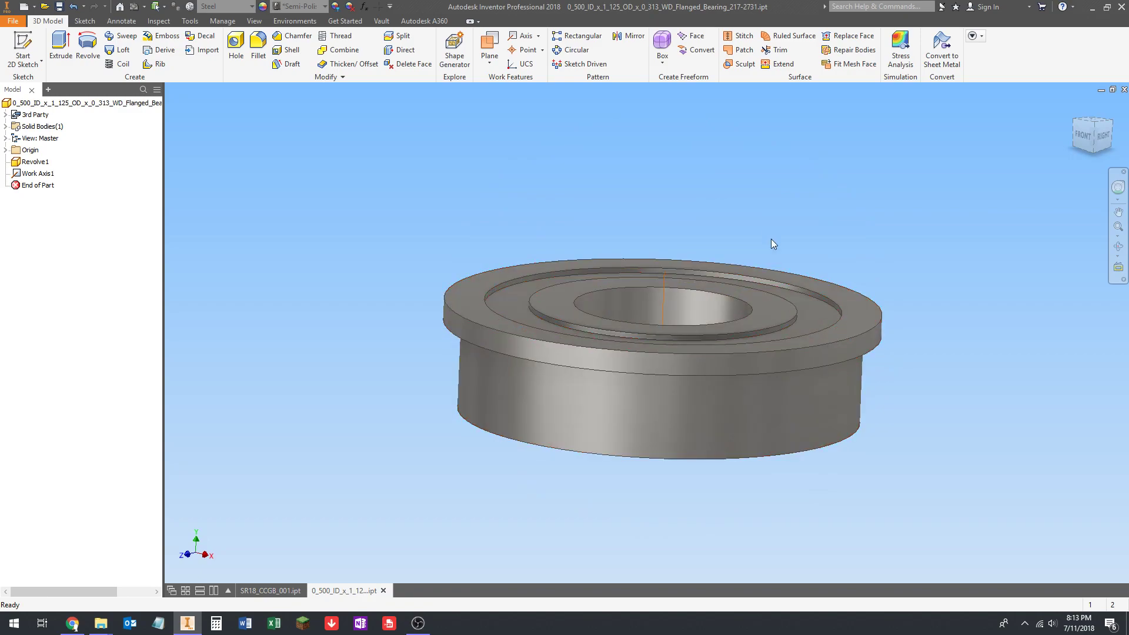
middle_drag(777, 253, 691, 241)
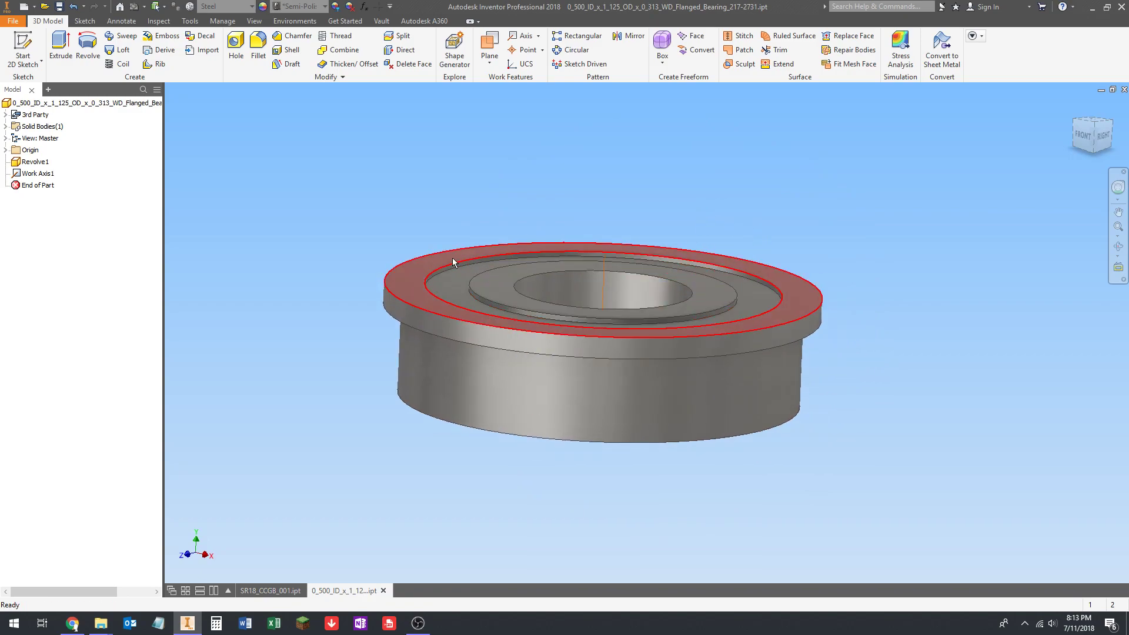
middle_drag(595, 189, 400, 286)
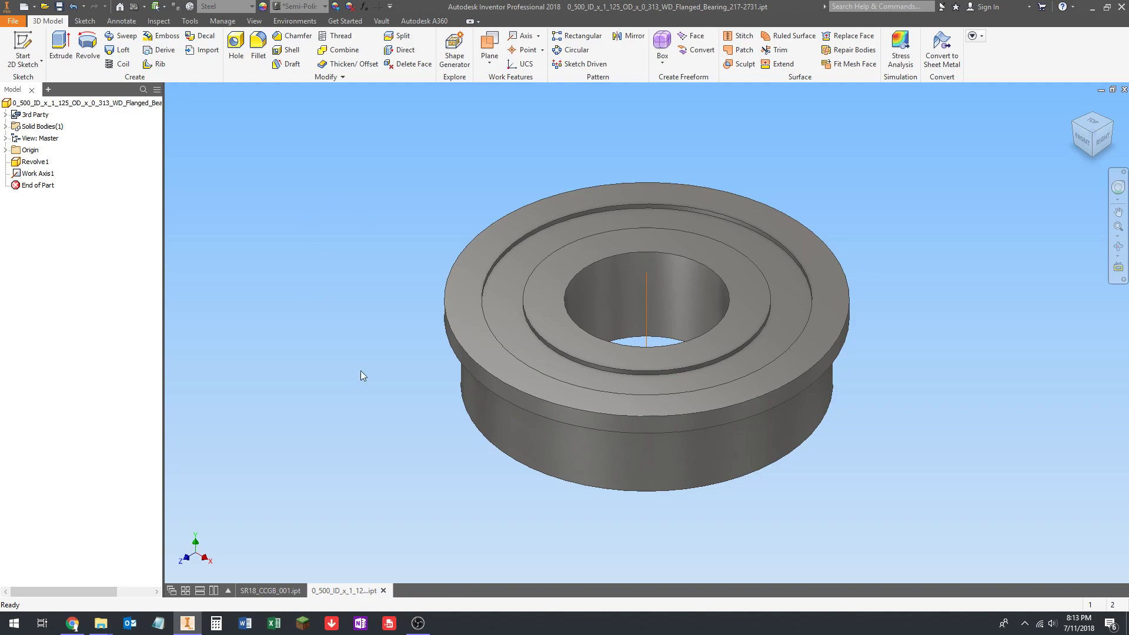
click(383, 591)
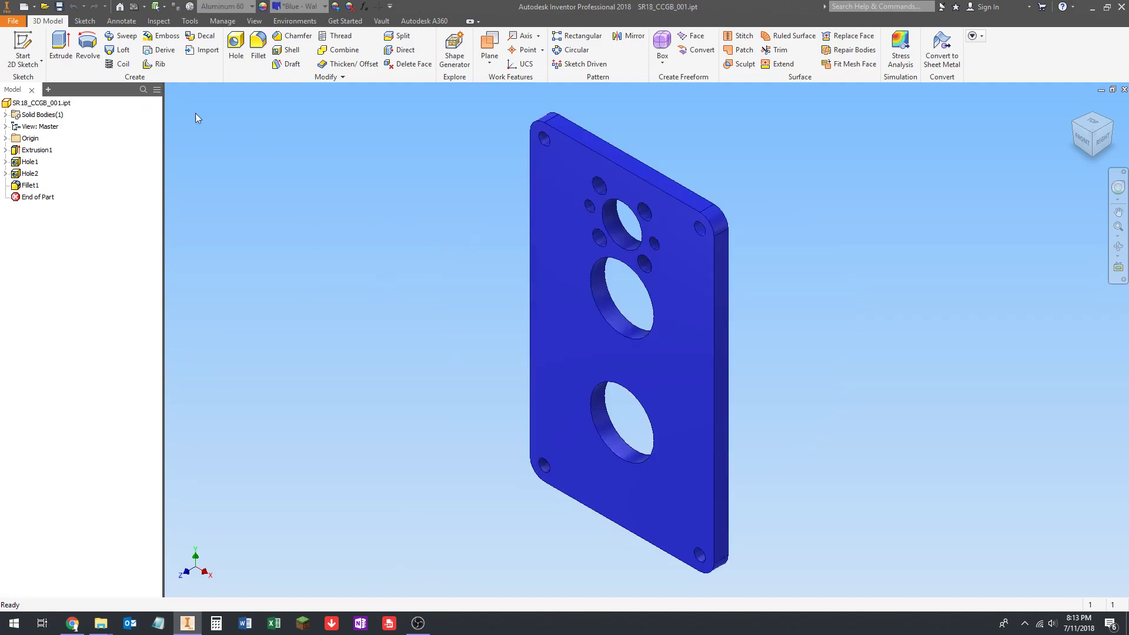
Step: Open 12t_Steel_Spur_Gear_32_DP_RS775_Motor_217-5859.STEP and import it as a converted model
click(45, 7)
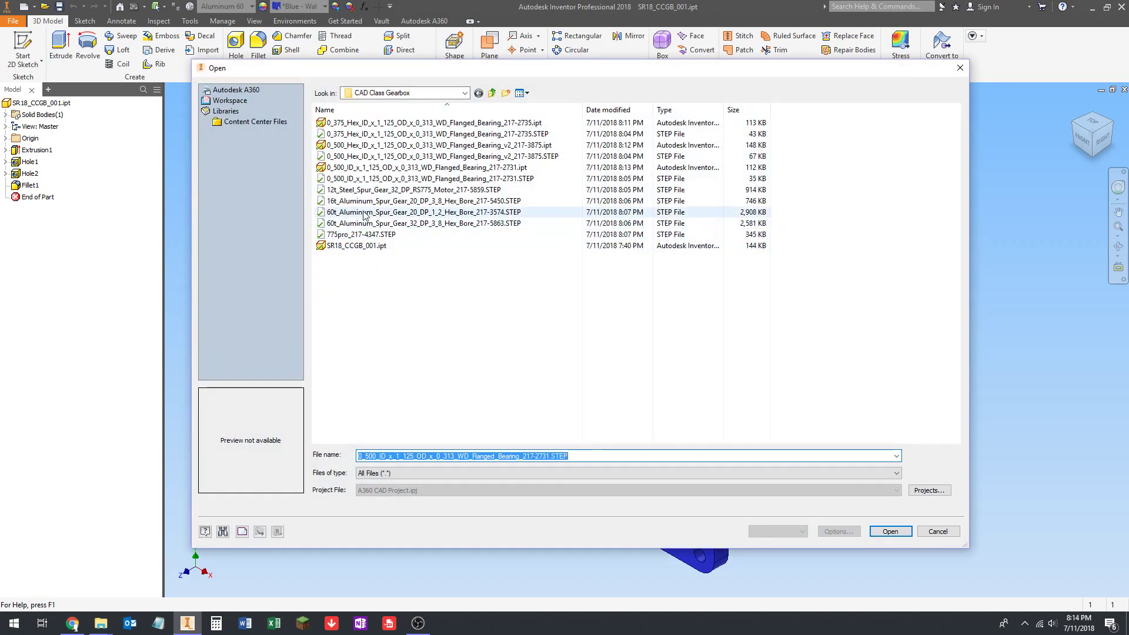
click(382, 190)
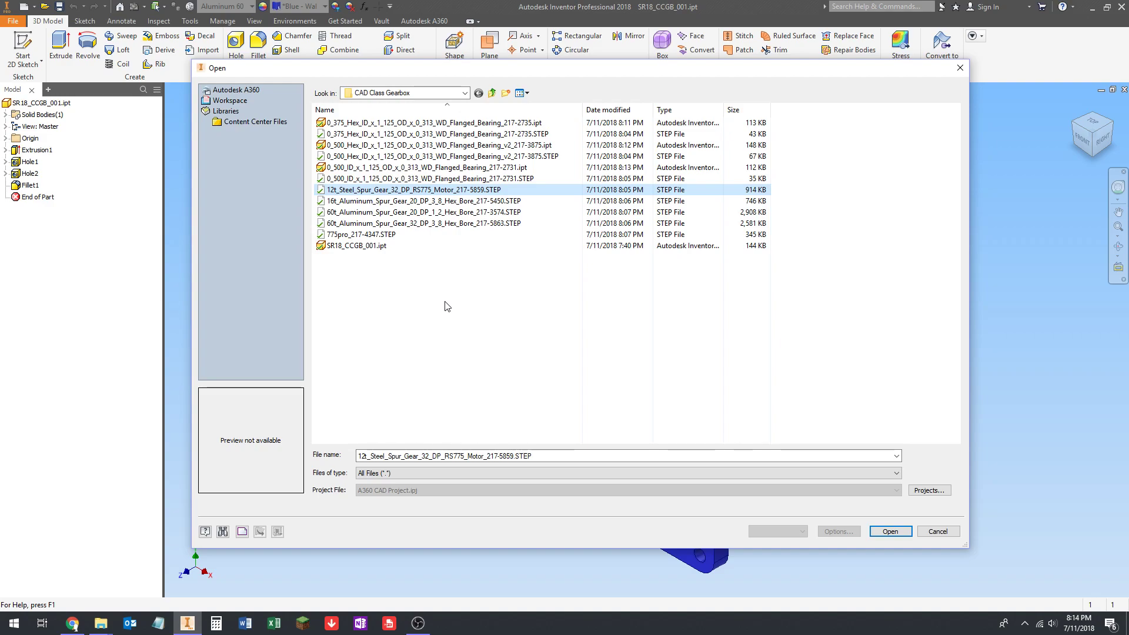
click(891, 531)
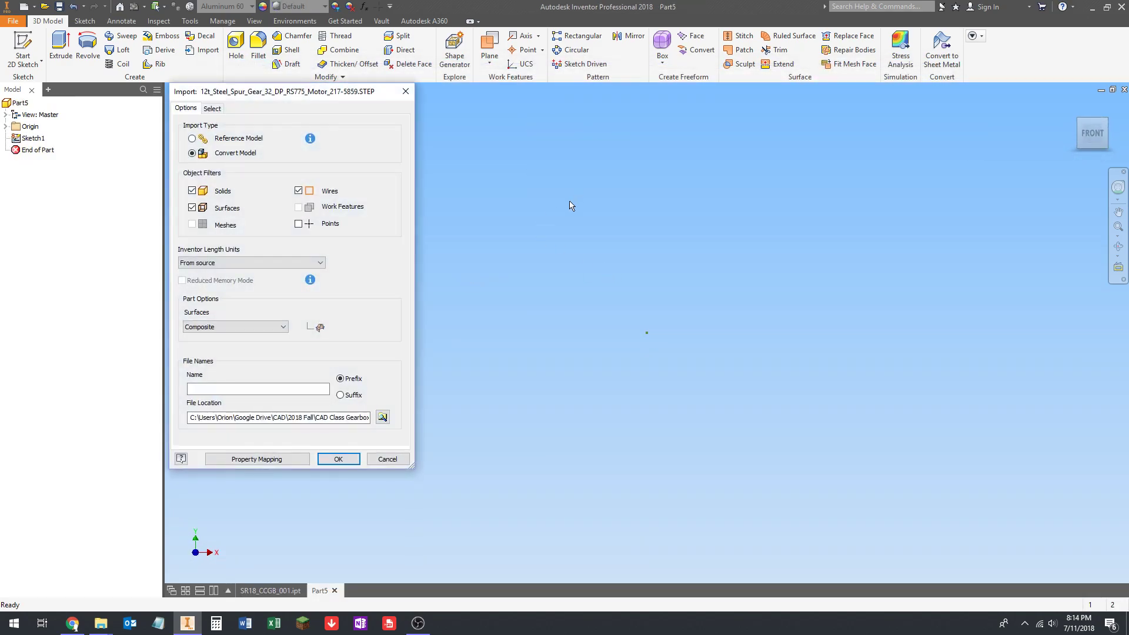
click(339, 459)
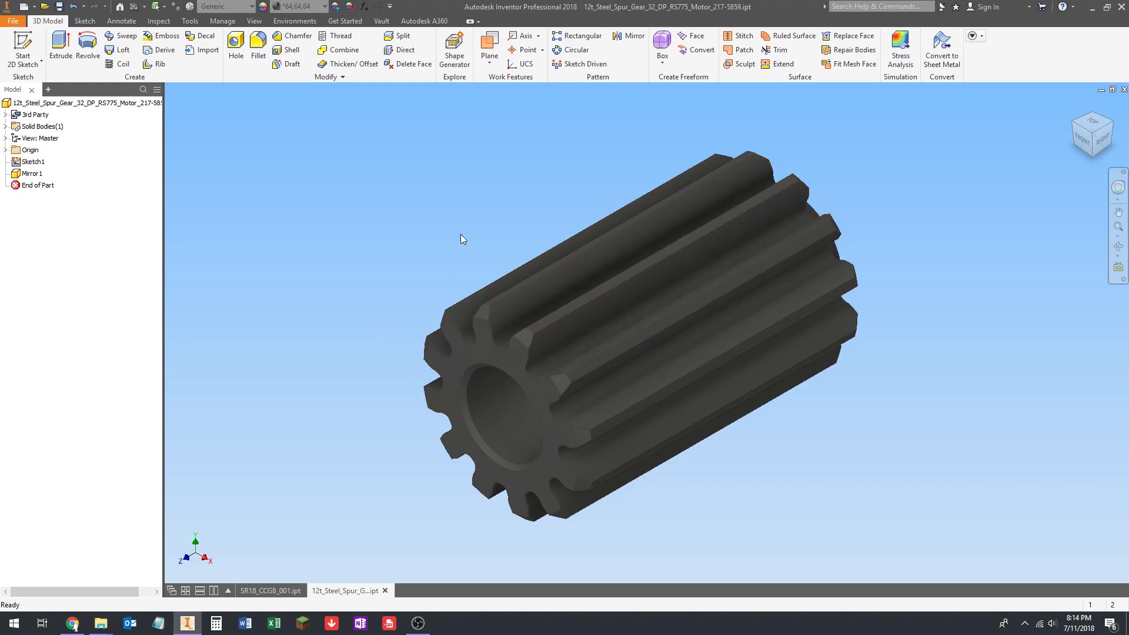
Step: Delete Sketch1 from the 12-tooth steel gear and create a work axis through the centre of its round bore
mouse_move(483, 354)
middle_down()
mouse_move(452, 363)
mouse_move(512, 338)
mouse_move(492, 353)
middle_up()
right_click(31, 165)
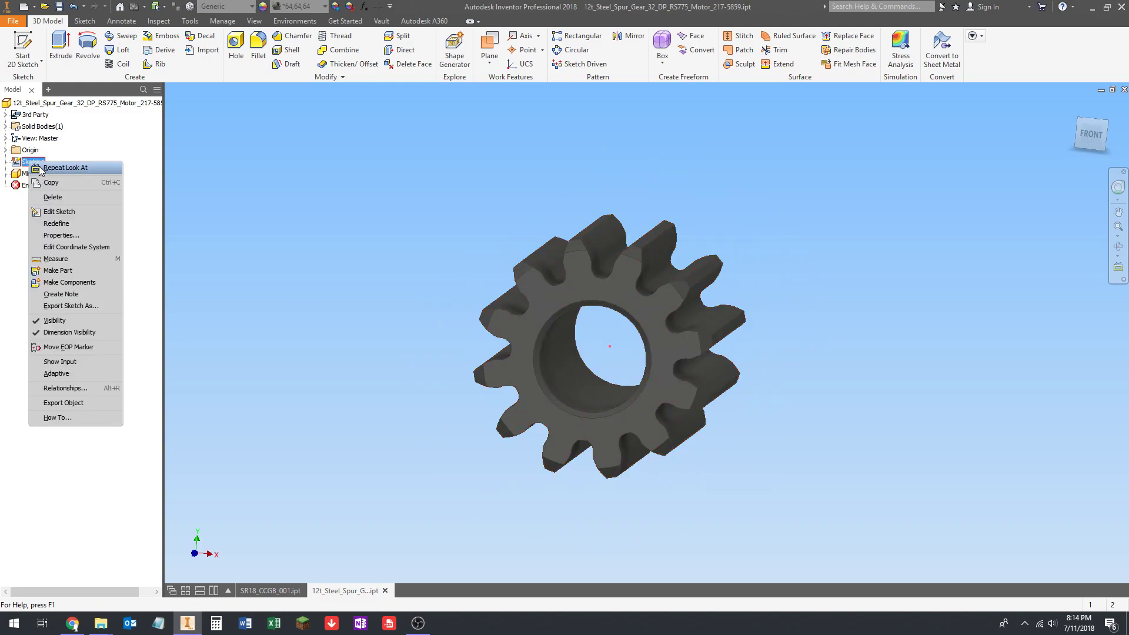
click(53, 197)
key(F6)
click(522, 36)
click(506, 396)
Step: Assign the Steel material to the 12-tooth gear
click(234, 6)
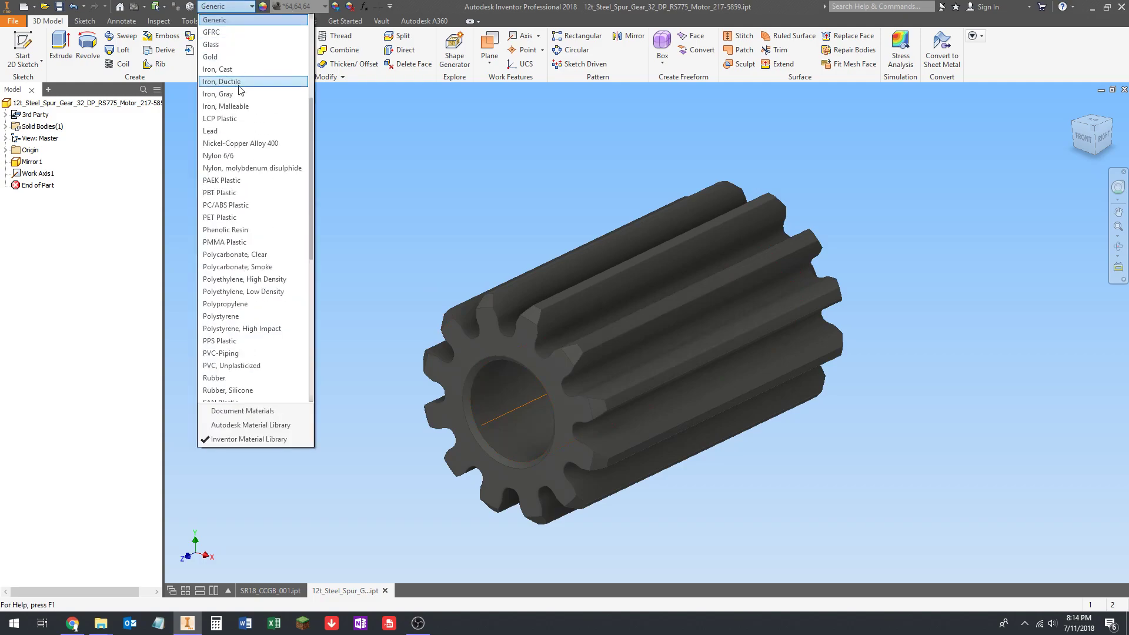
scroll(246, 118, up, 8)
scroll(259, 241, down, 11)
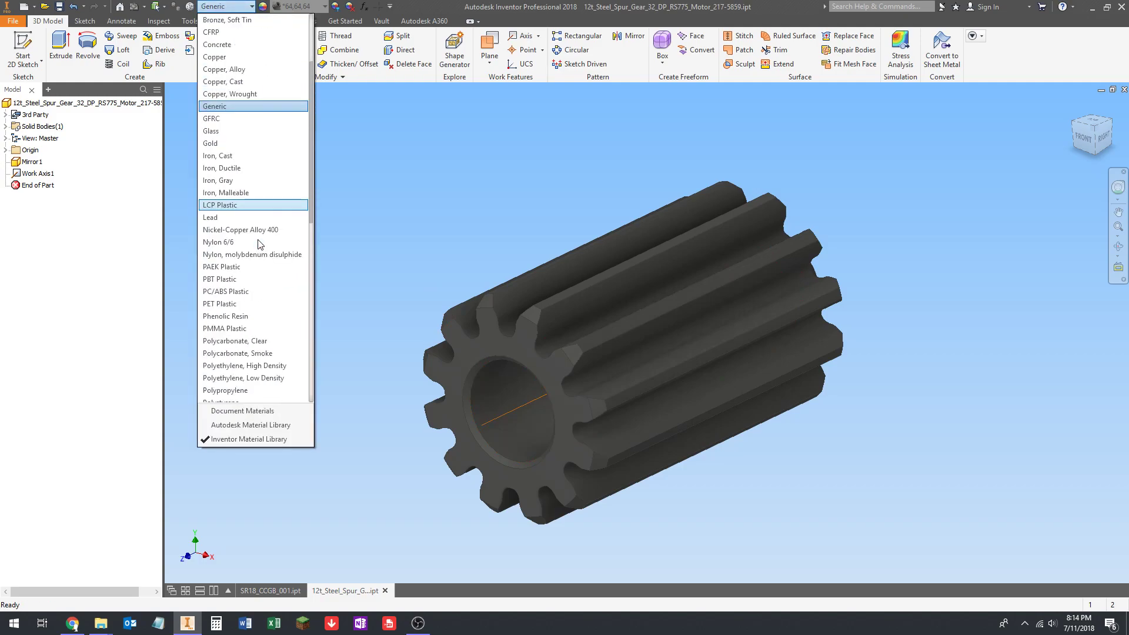
click(277, 292)
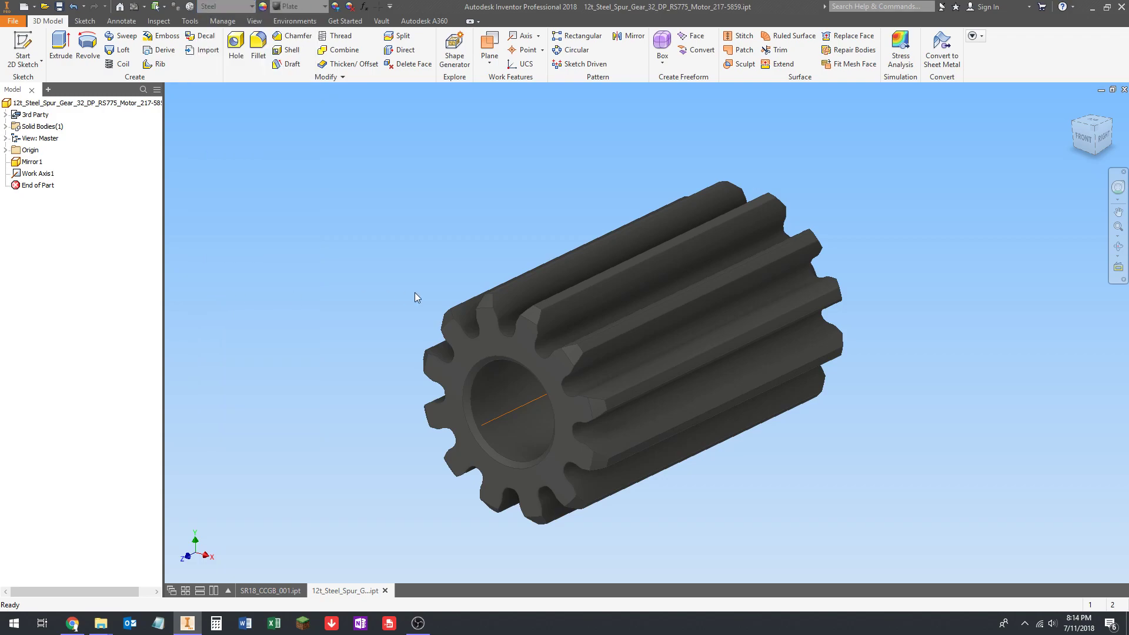
Step: Look over the finished 12-tooth gear and close the part
scroll(471, 236, up, 2)
shift+middle_drag(471, 237, 482, 341)
scroll(526, 317, down, 3)
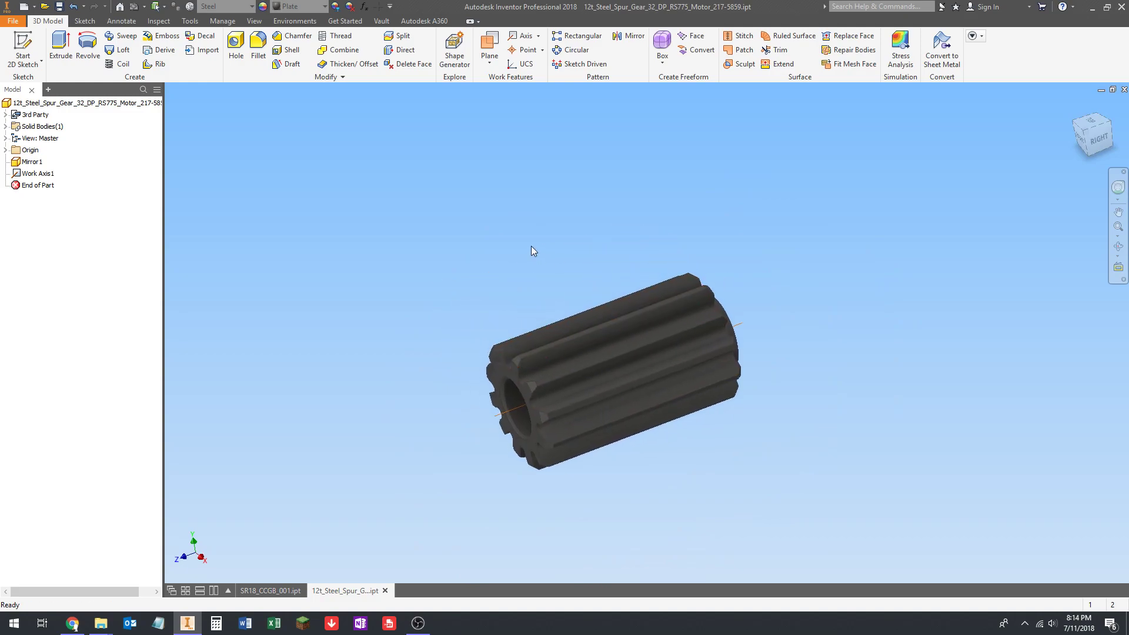
scroll(513, 217, up, 3)
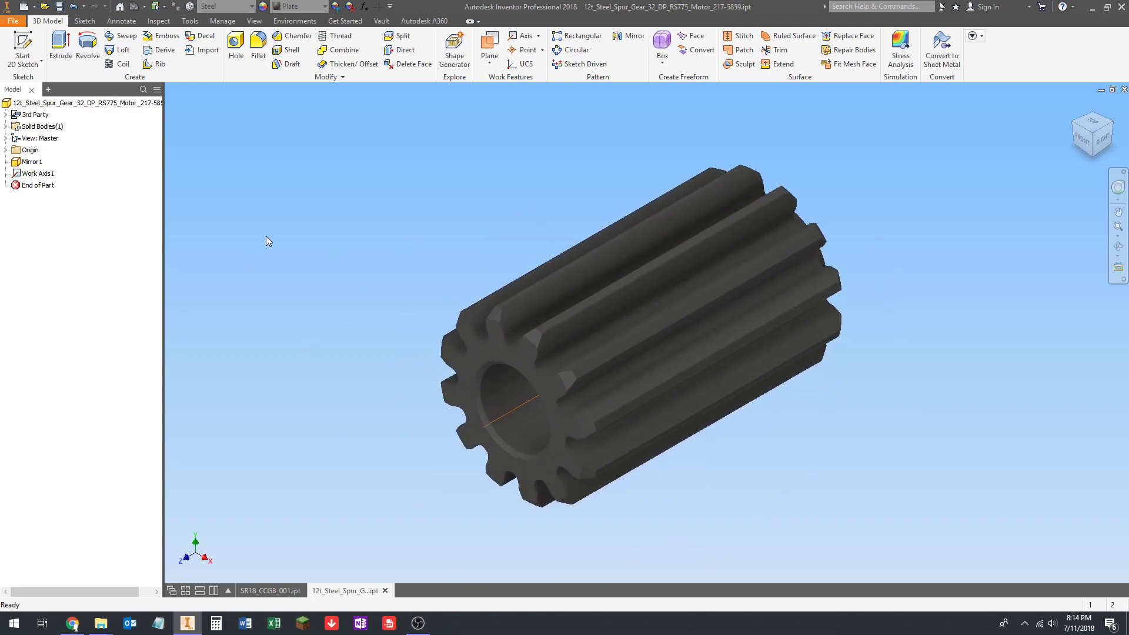
click(384, 592)
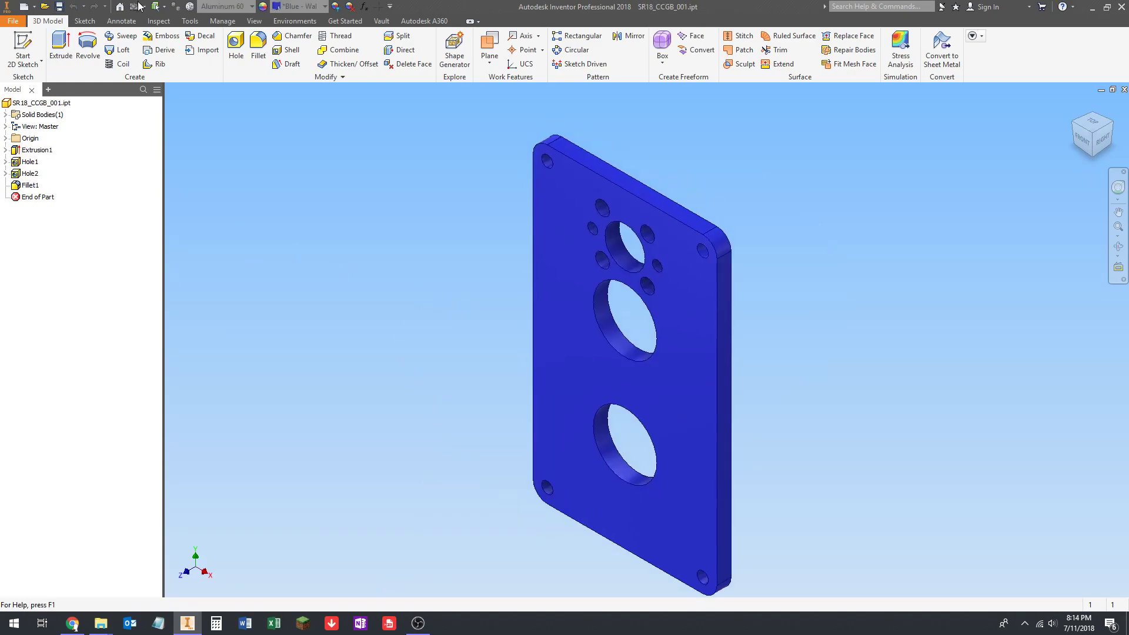
Step: Open 16t_Aluminum_Spur_Gear_20_DP_3_8_Hex_Bore_217-5450.STEP and import it as a converted model
click(45, 6)
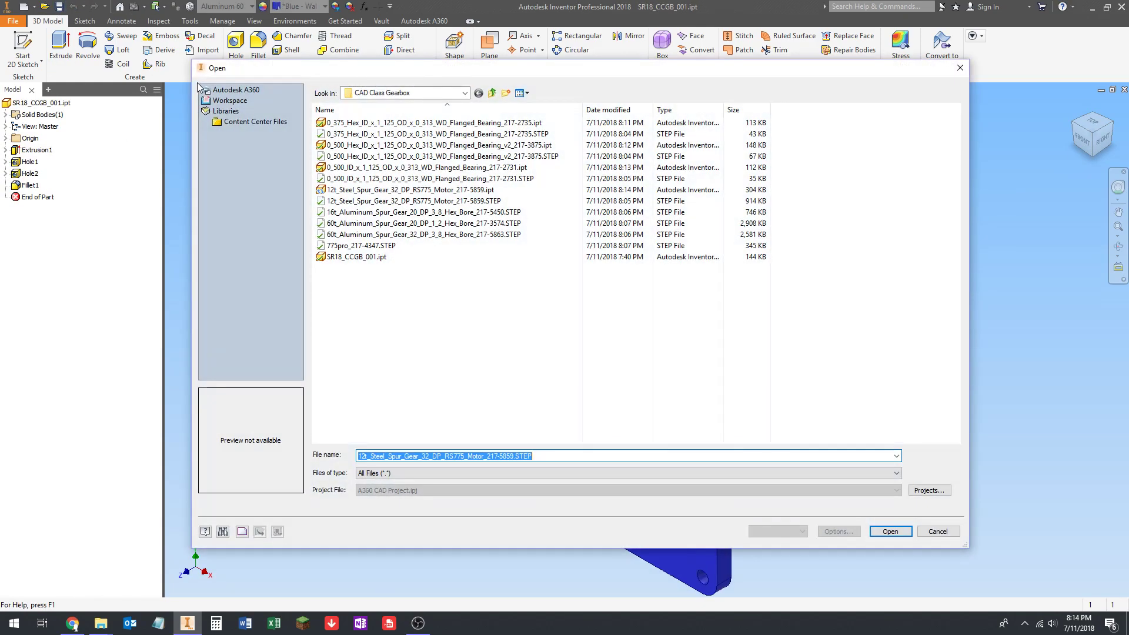
click(342, 213)
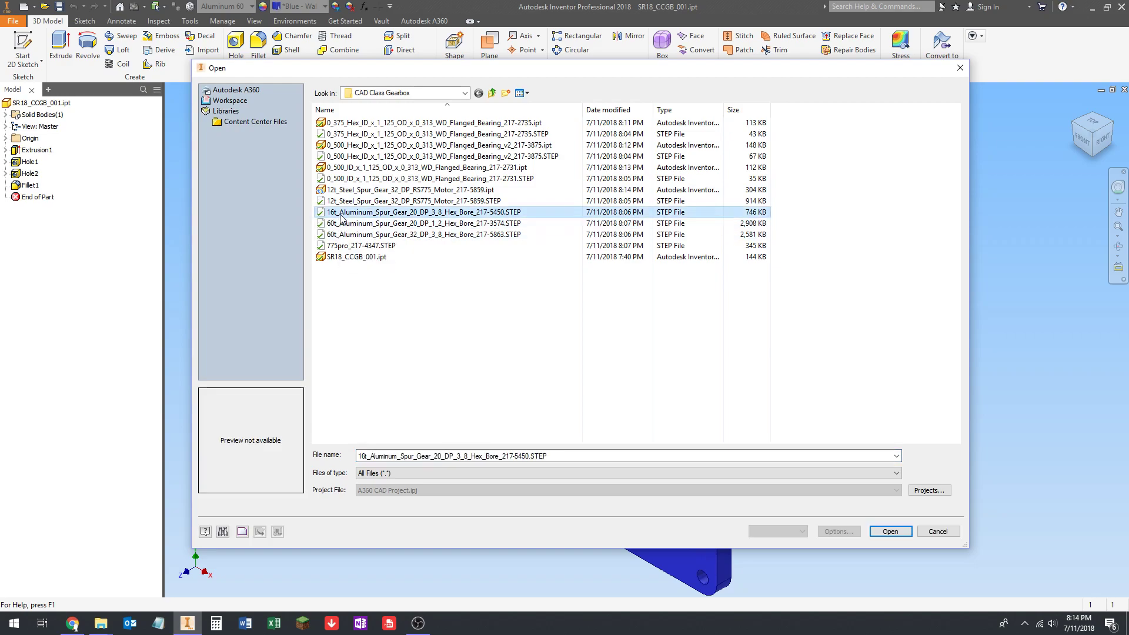
click(895, 534)
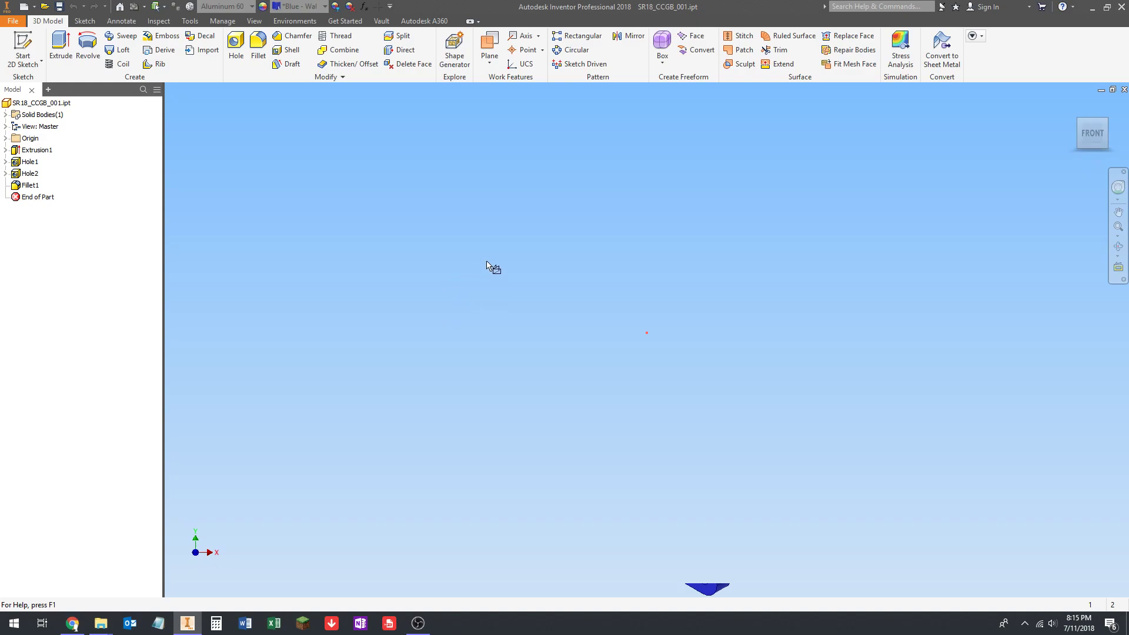
click(432, 321)
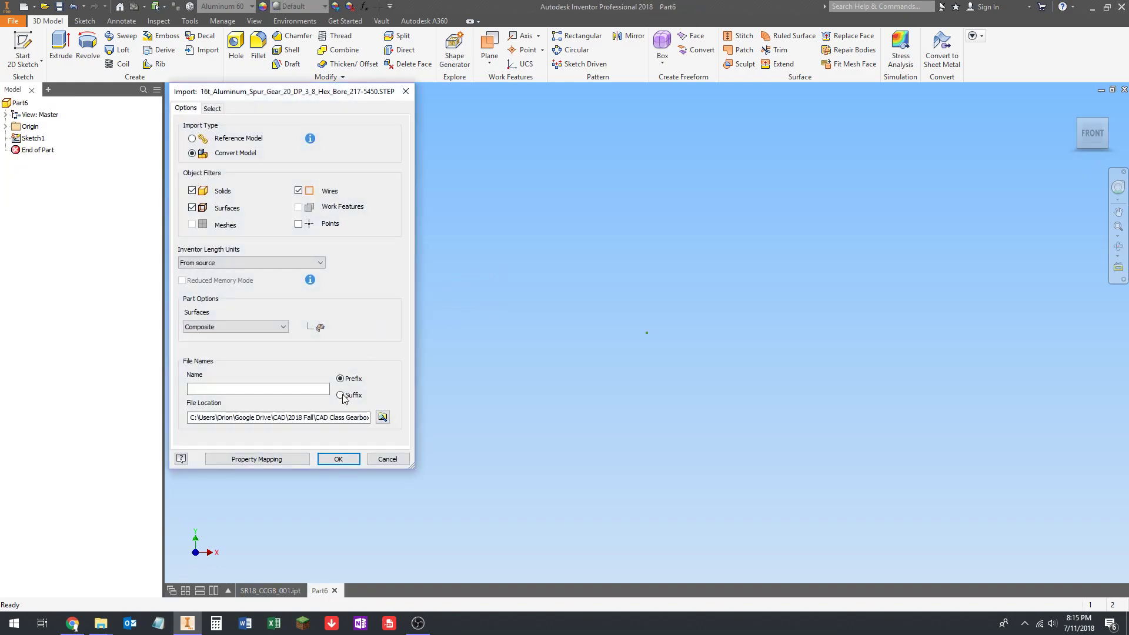
click(335, 458)
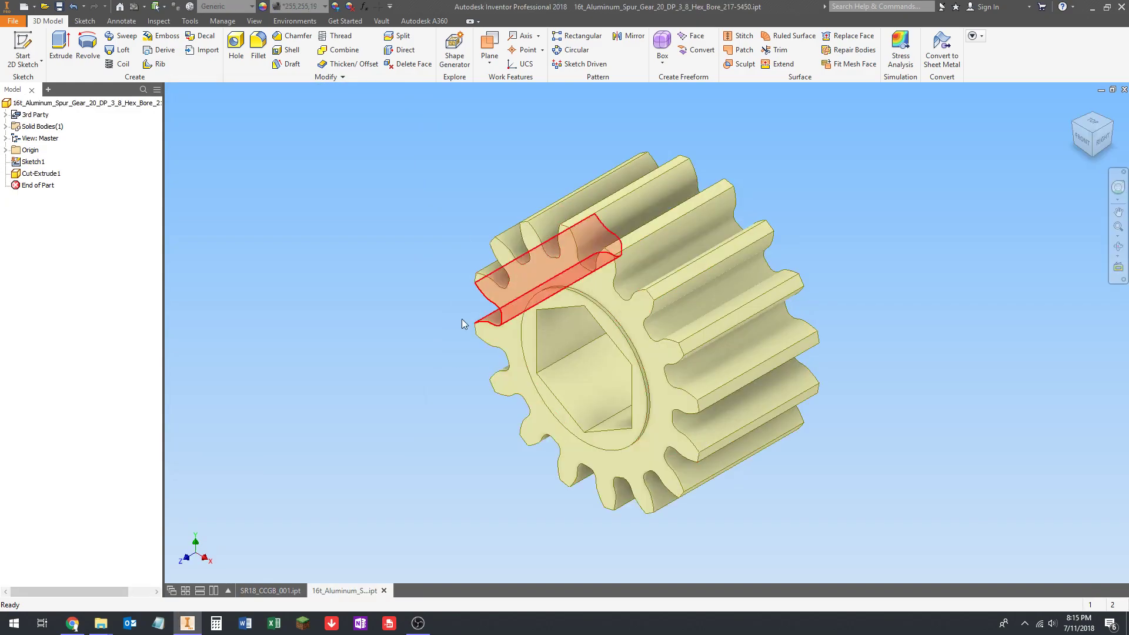
Step: Delete Sketch1 from the 16-tooth gear and create a centre work axis from the thin cylindrical step face around the hex bore
right_click(26, 160)
click(49, 191)
click(521, 36)
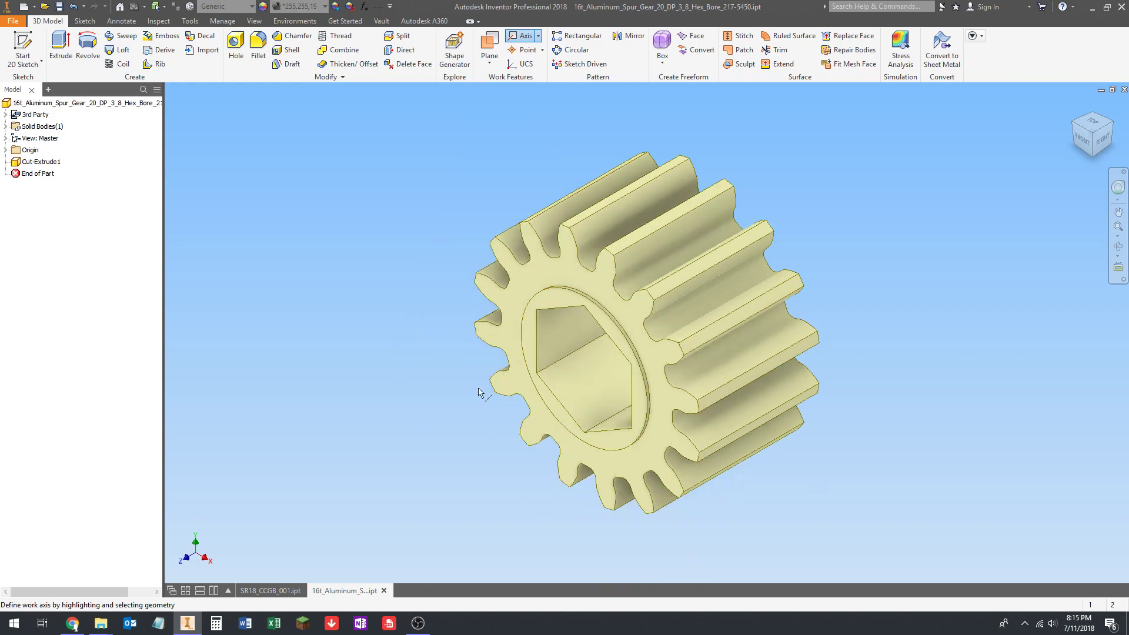
scroll(600, 353, up, 5)
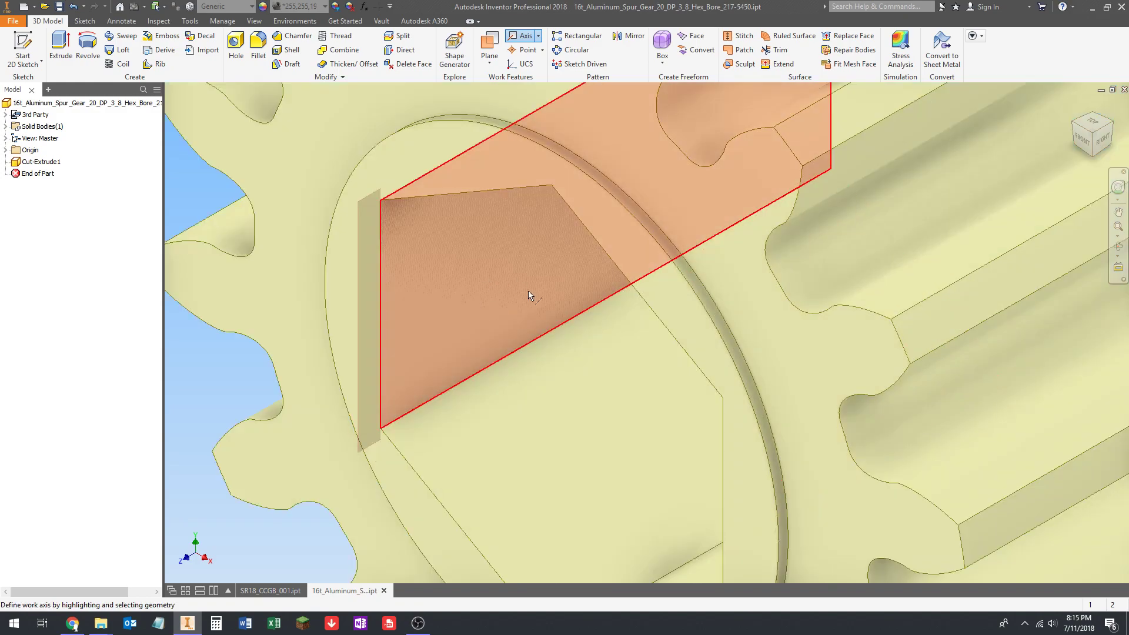
scroll(529, 329, down, 4)
scroll(535, 354, down, 3)
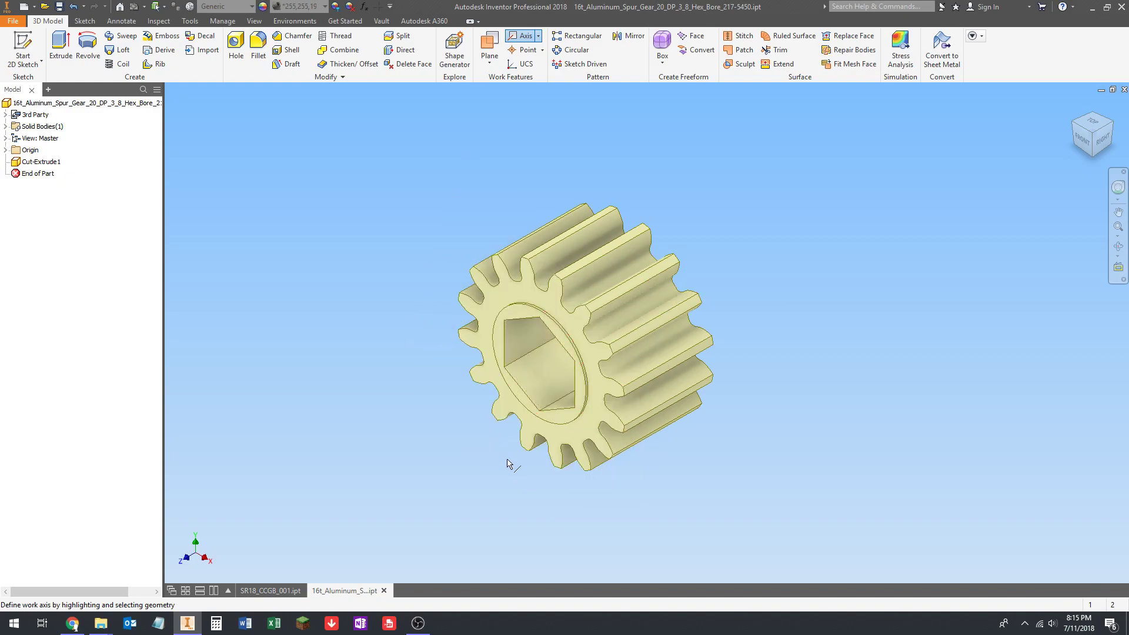
scroll(581, 325, down, 2)
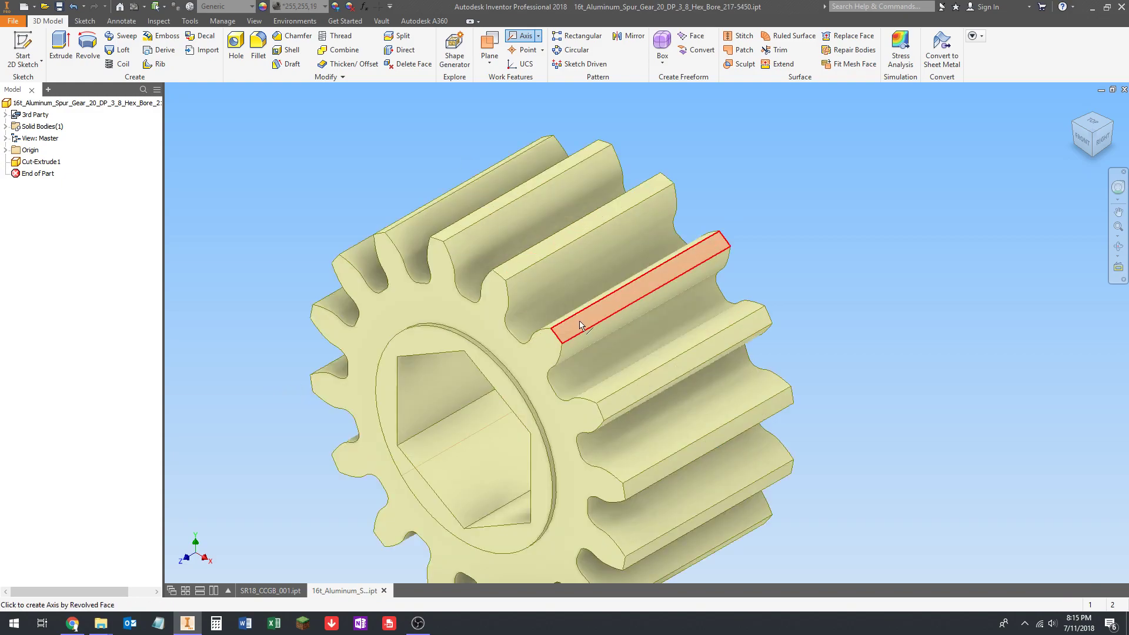
scroll(583, 327, up, 2)
shift+middle_drag(582, 327, 639, 303)
scroll(639, 302, down, 3)
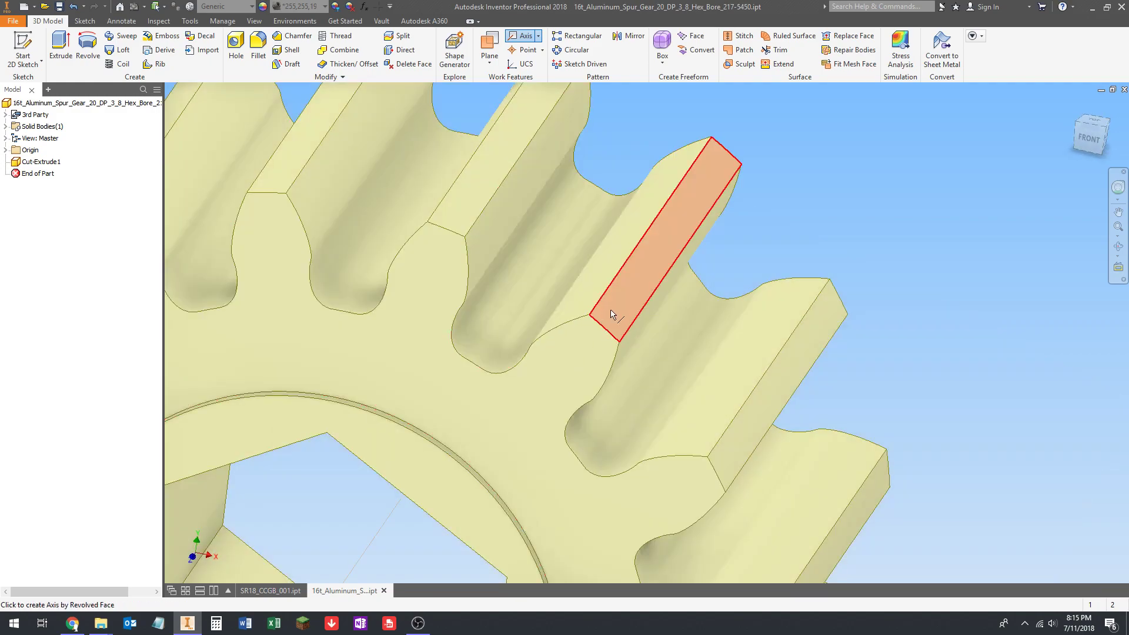
scroll(612, 311, up, 5)
shift+middle_drag(518, 388, 411, 394)
scroll(454, 359, down, 6)
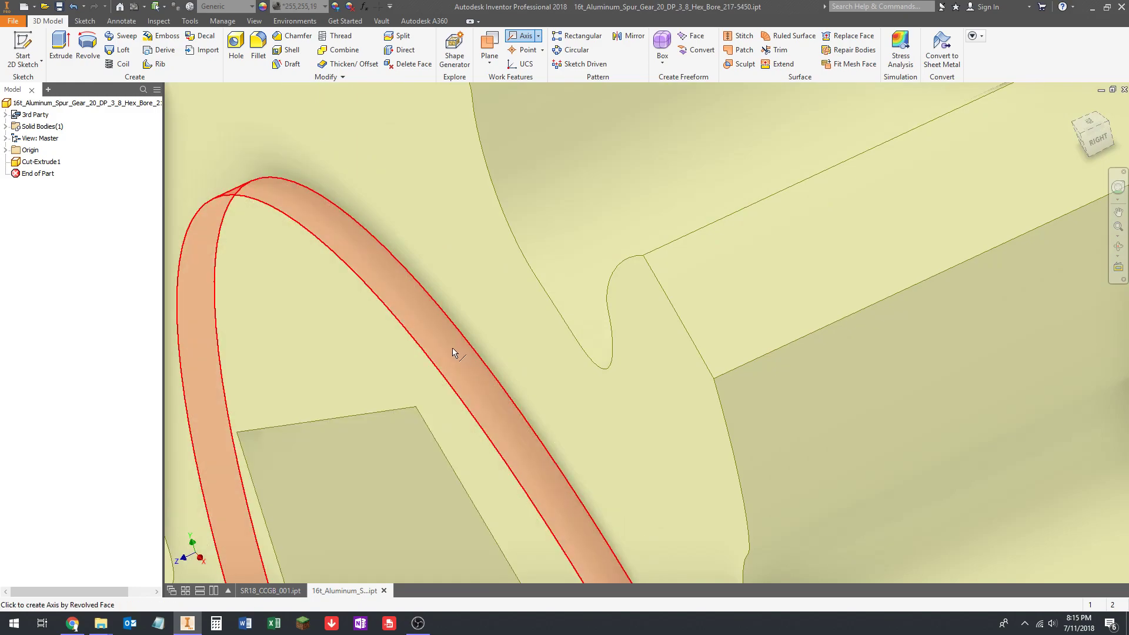
scroll(453, 352, up, 6)
middle_drag(491, 403, 519, 347)
scroll(595, 257, up, 4)
shift+middle_drag(597, 258, 559, 242)
scroll(563, 242, down, 3)
scroll(677, 200, down, 3)
scroll(630, 248, up, 5)
shift+middle_drag(633, 255, 700, 283)
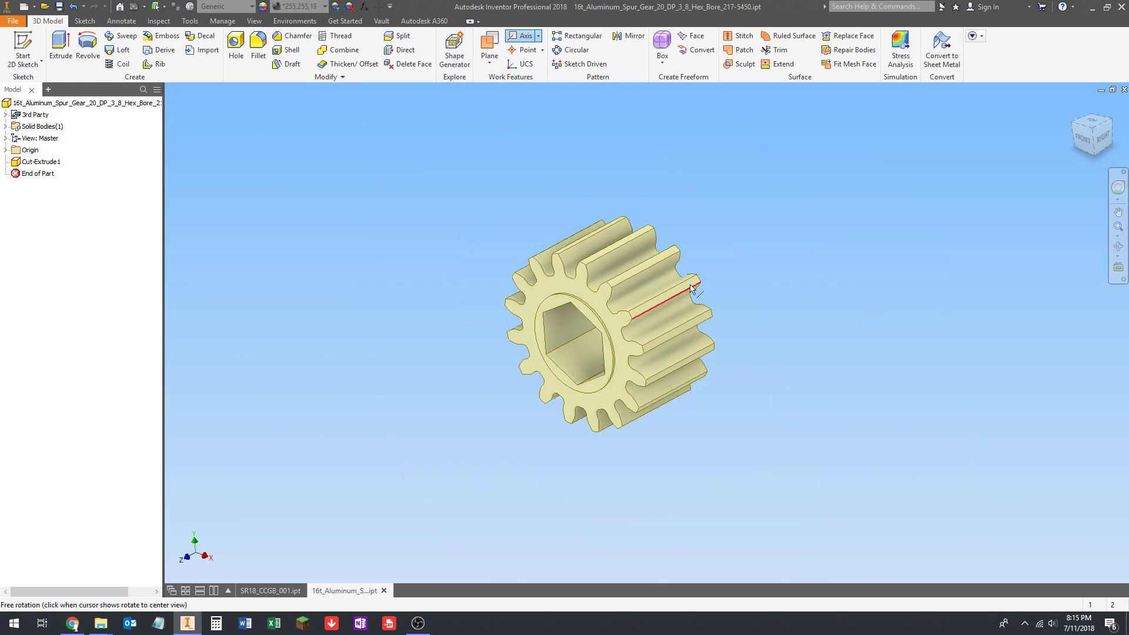
scroll(589, 320, down, 8)
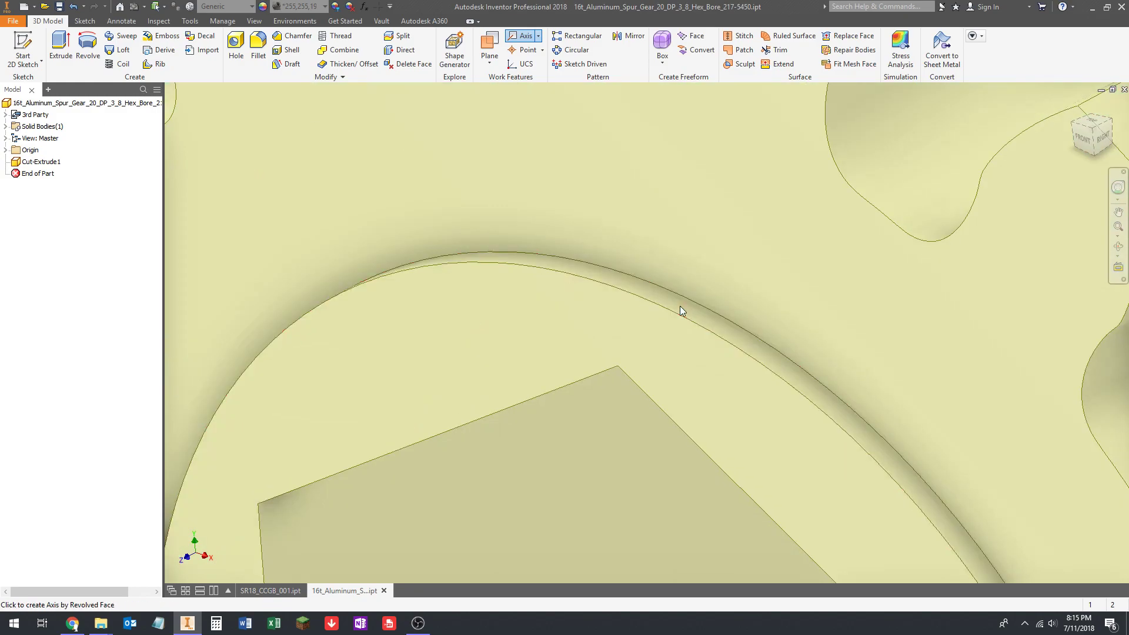
click(680, 306)
scroll(588, 282, up, 8)
shift+middle_drag(466, 260, 599, 257)
middle_drag(481, 241, 532, 290)
middle_drag(434, 281, 421, 269)
shift+middle_drag(546, 260, 518, 277)
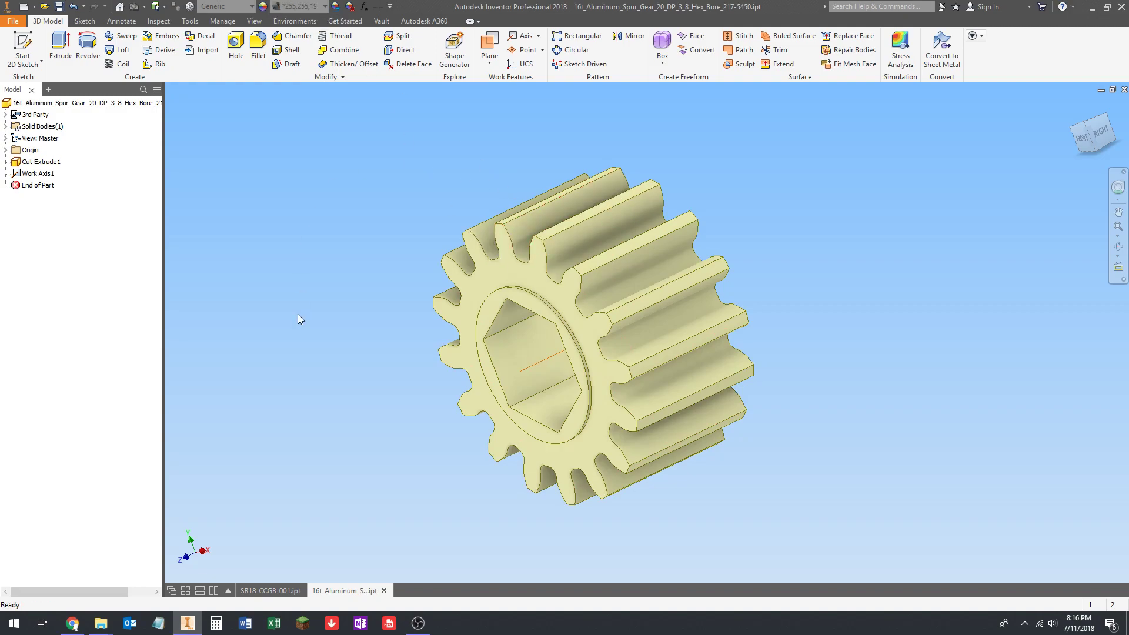
click(223, 7)
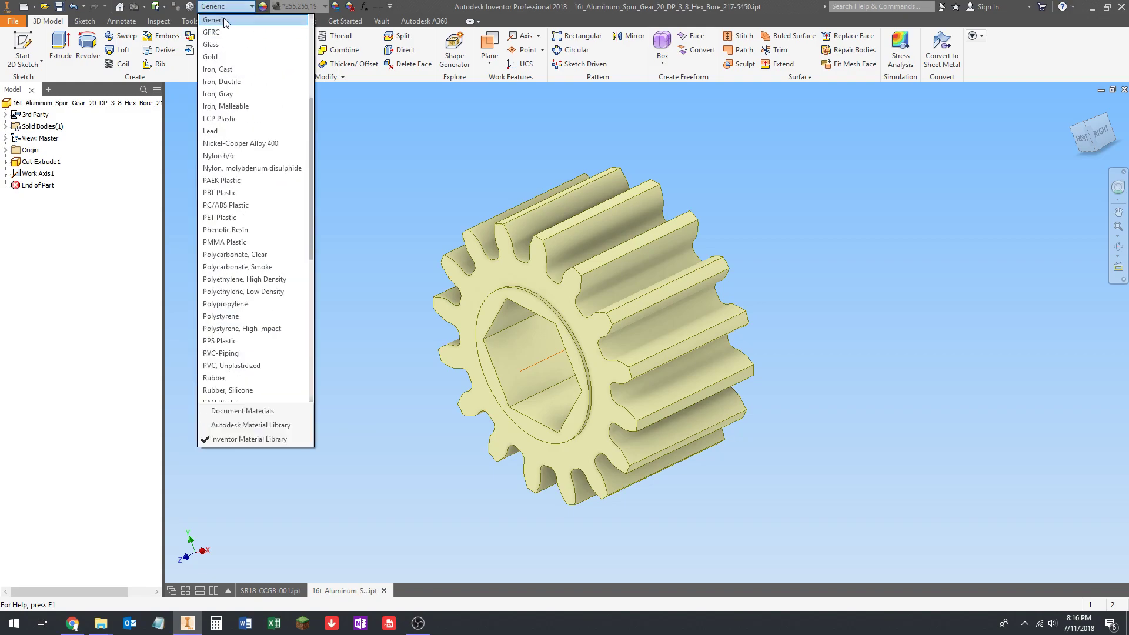
click(362, 193)
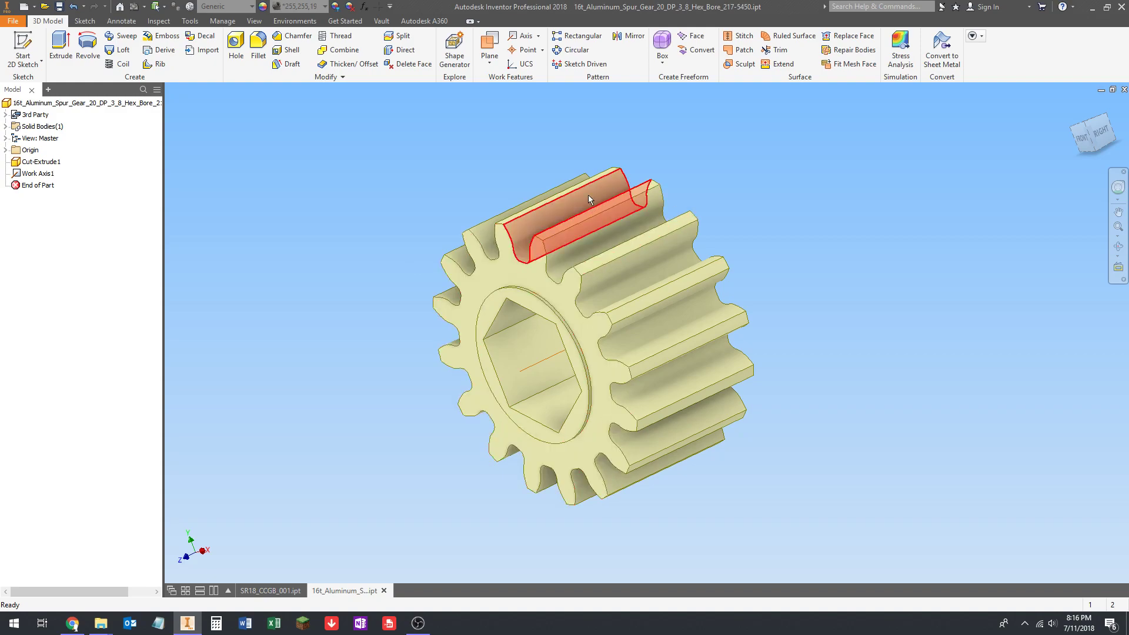
middle_drag(390, 156, 397, 160)
shift+middle_drag(375, 202, 361, 266)
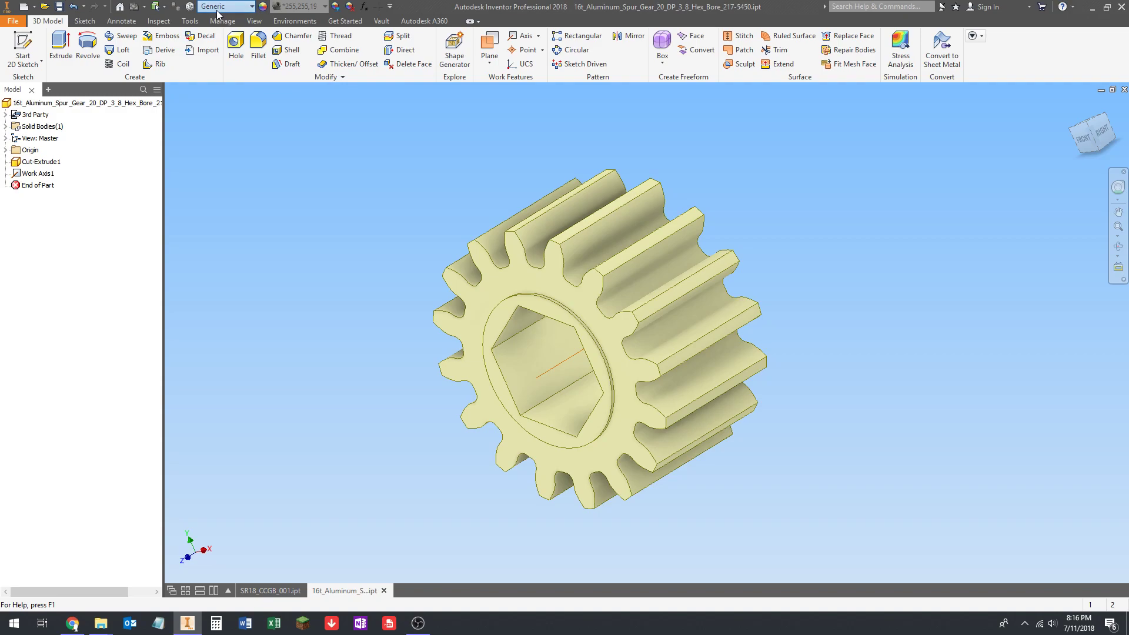
Step: Look through the Inventor Material Library for the gear's aluminum grade and switch to the Autodesk Material Library
click(236, 7)
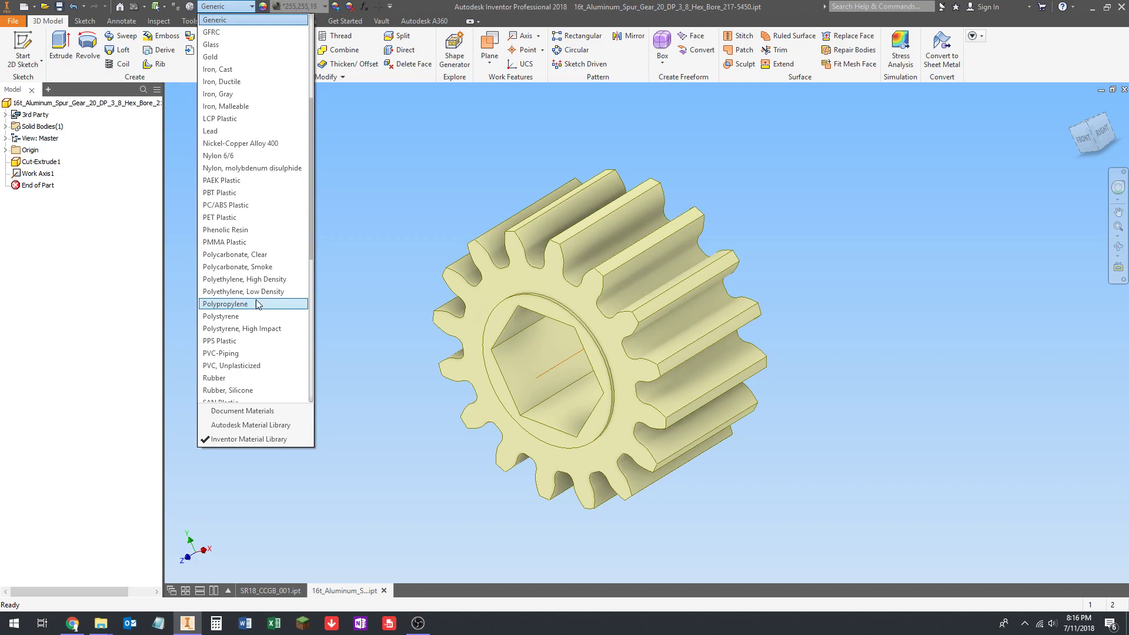
scroll(259, 288, up, 5)
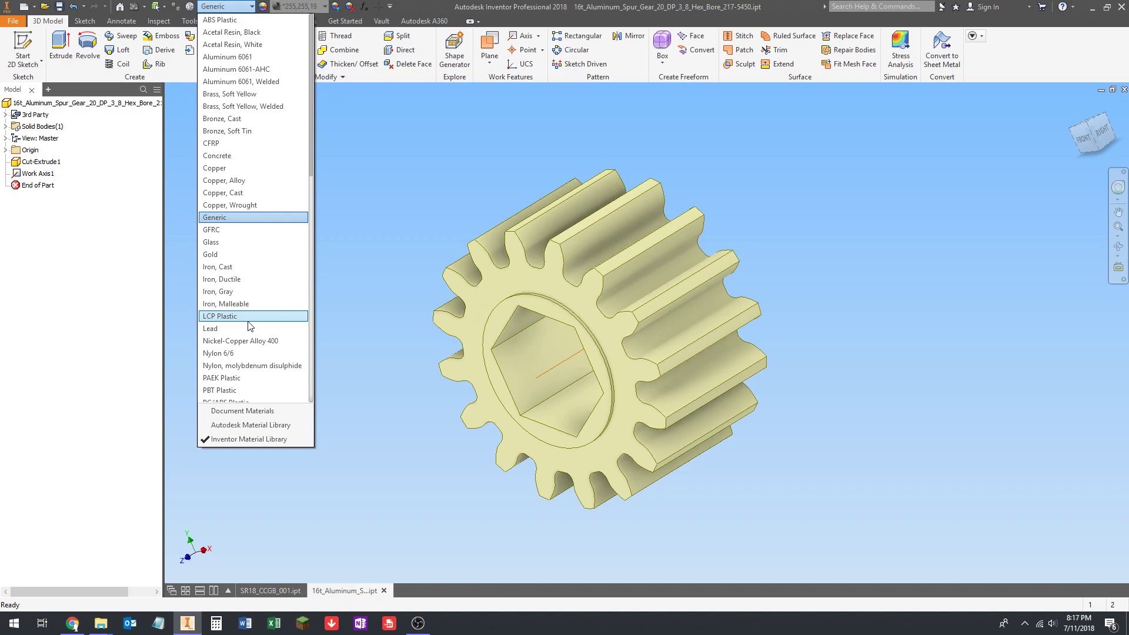
scroll(253, 353, down, 2)
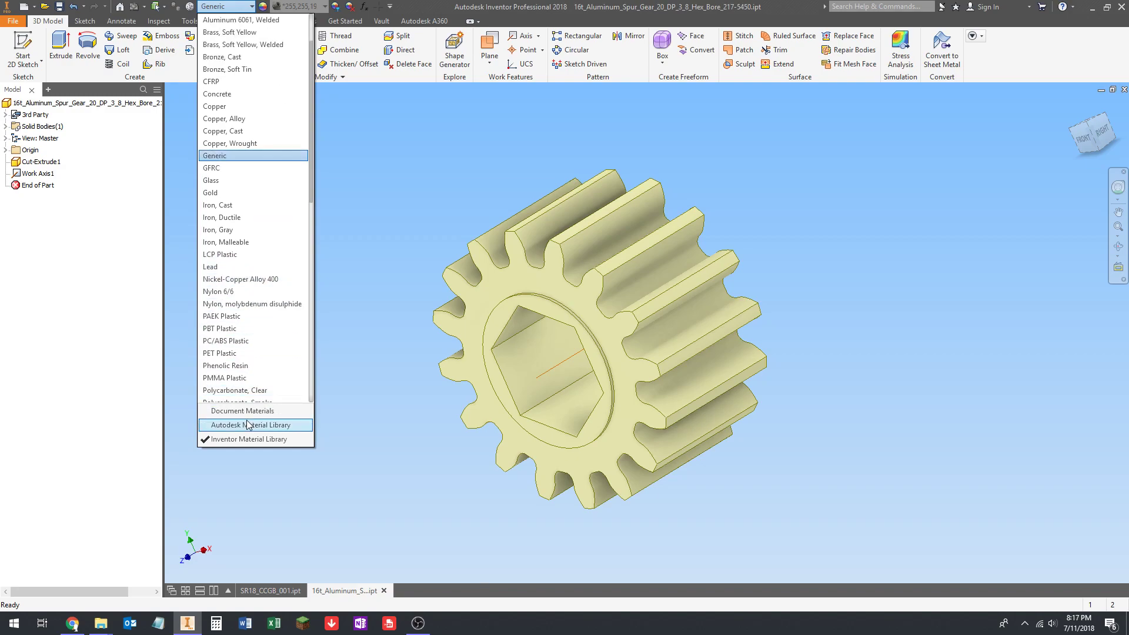
scroll(272, 245, down, 3)
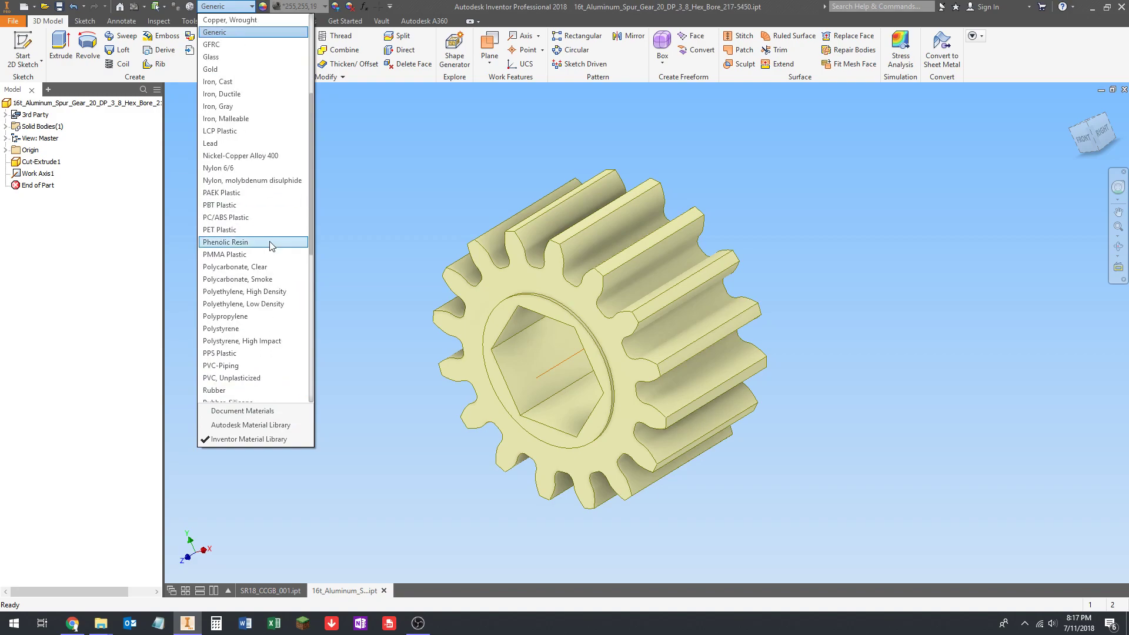
scroll(272, 250, up, 5)
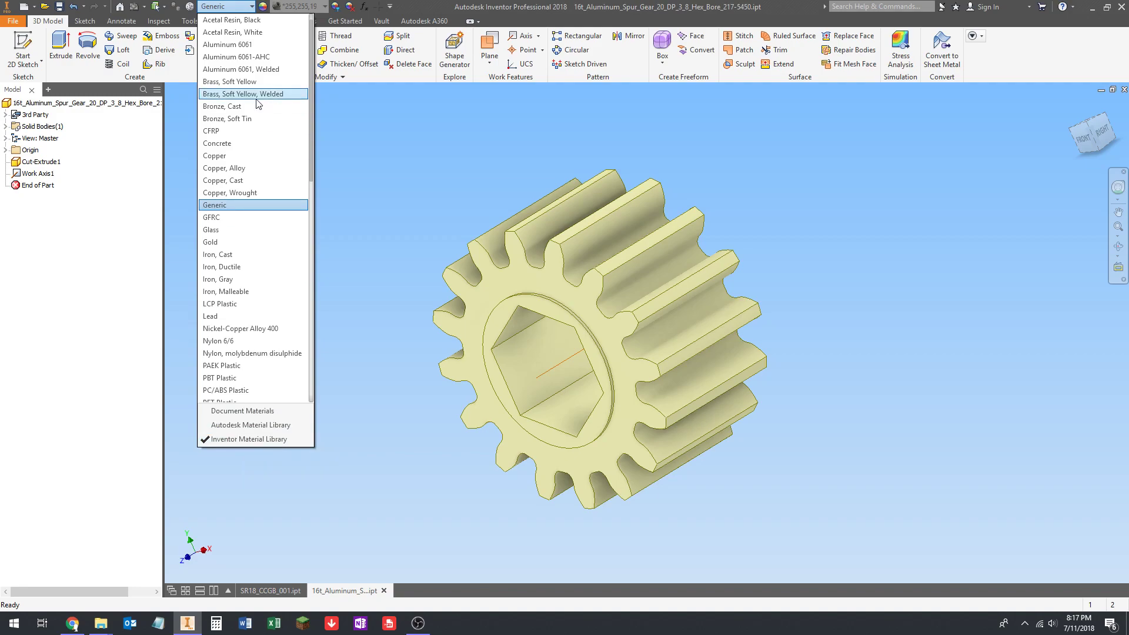
scroll(242, 200, down, 10)
scroll(247, 203, up, 11)
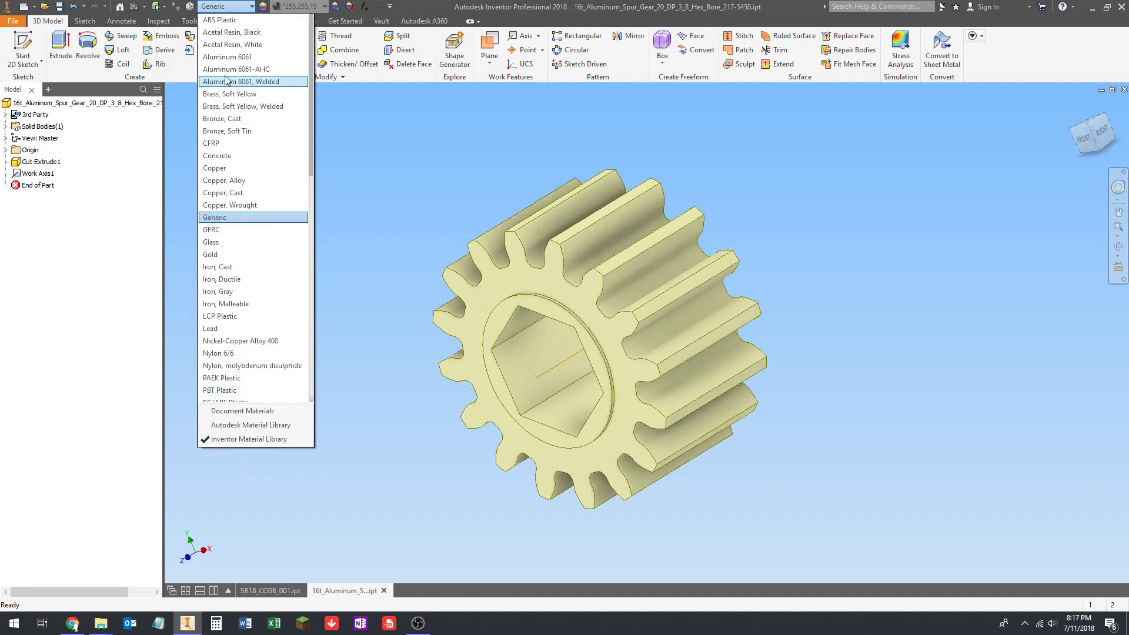
click(246, 426)
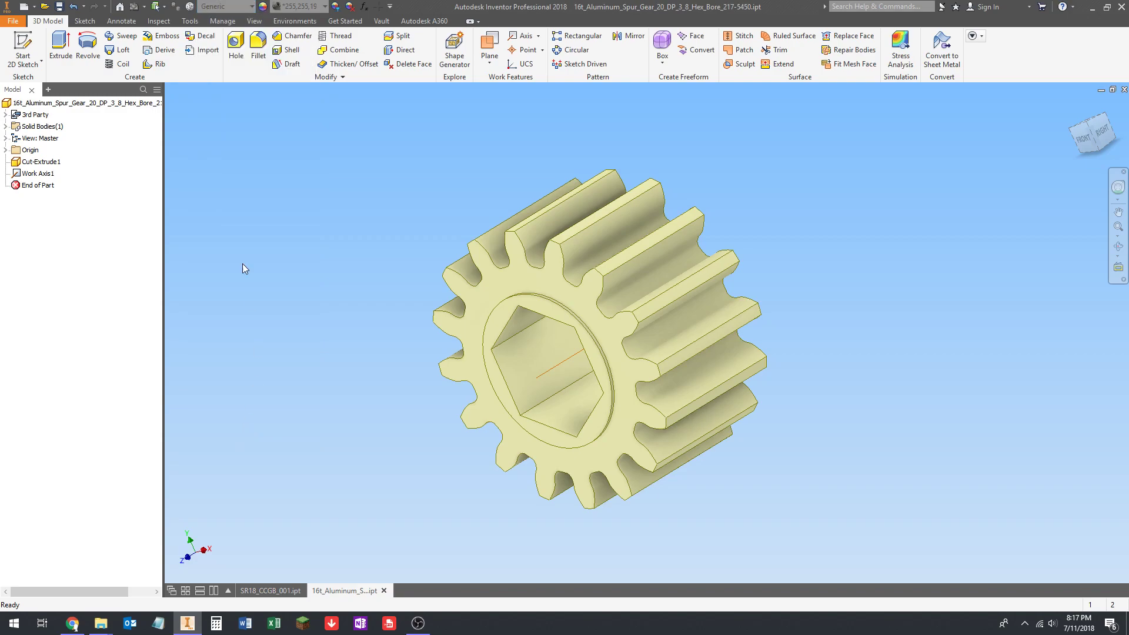
Step: Assign the Aluminum 7075 material to the 16-tooth gear
click(226, 7)
scroll(240, 241, up, 20)
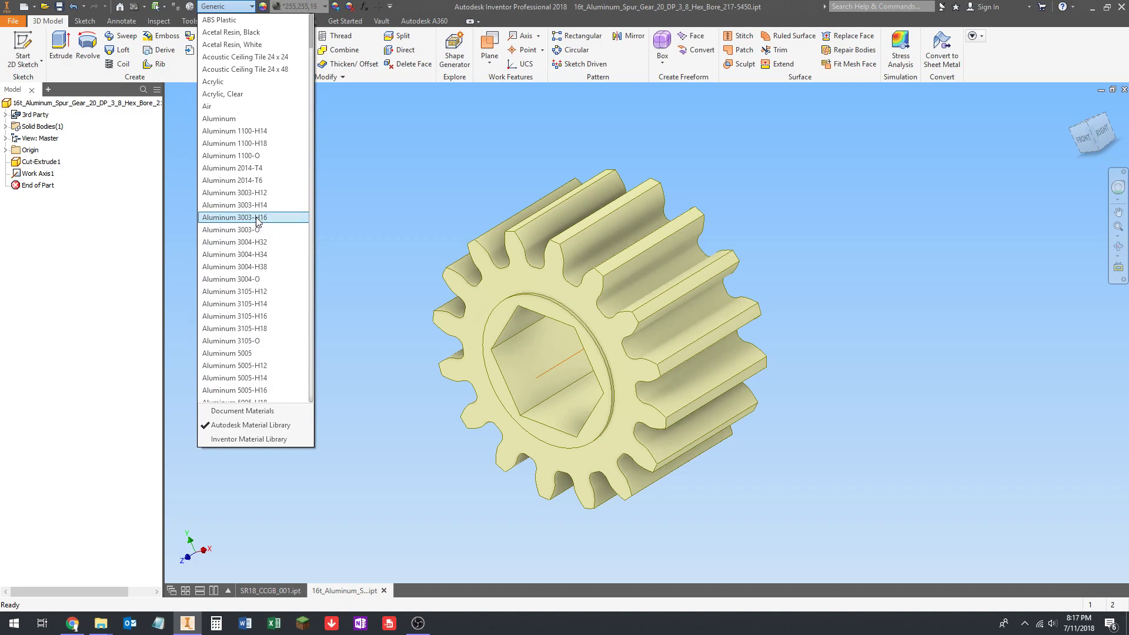
scroll(255, 235, down, 4)
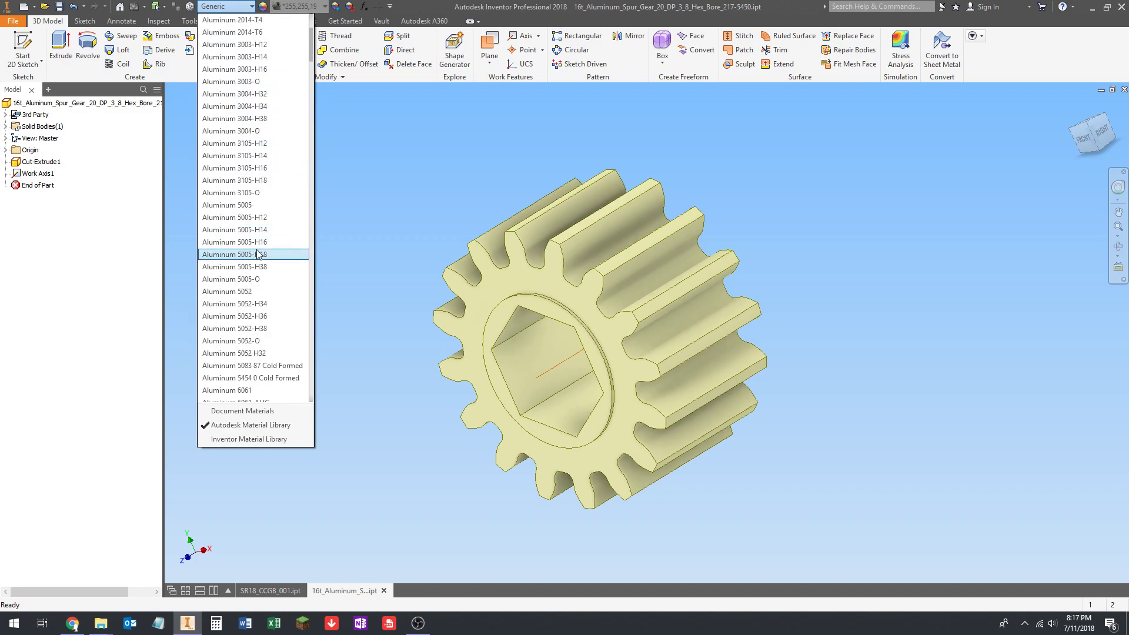
scroll(235, 183, down, 4)
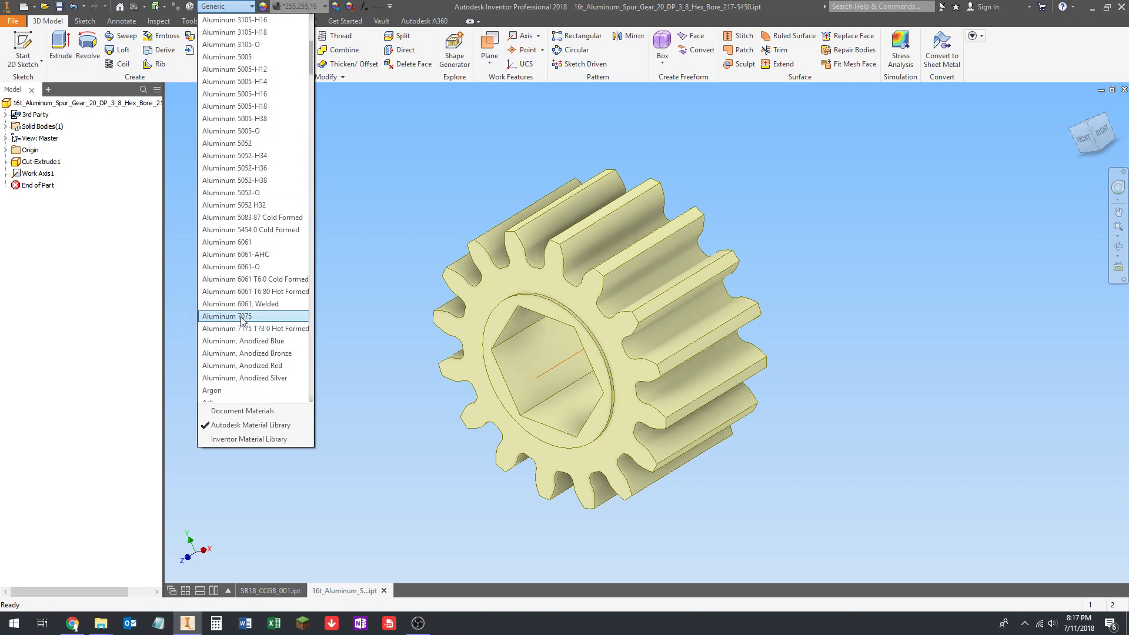
click(241, 317)
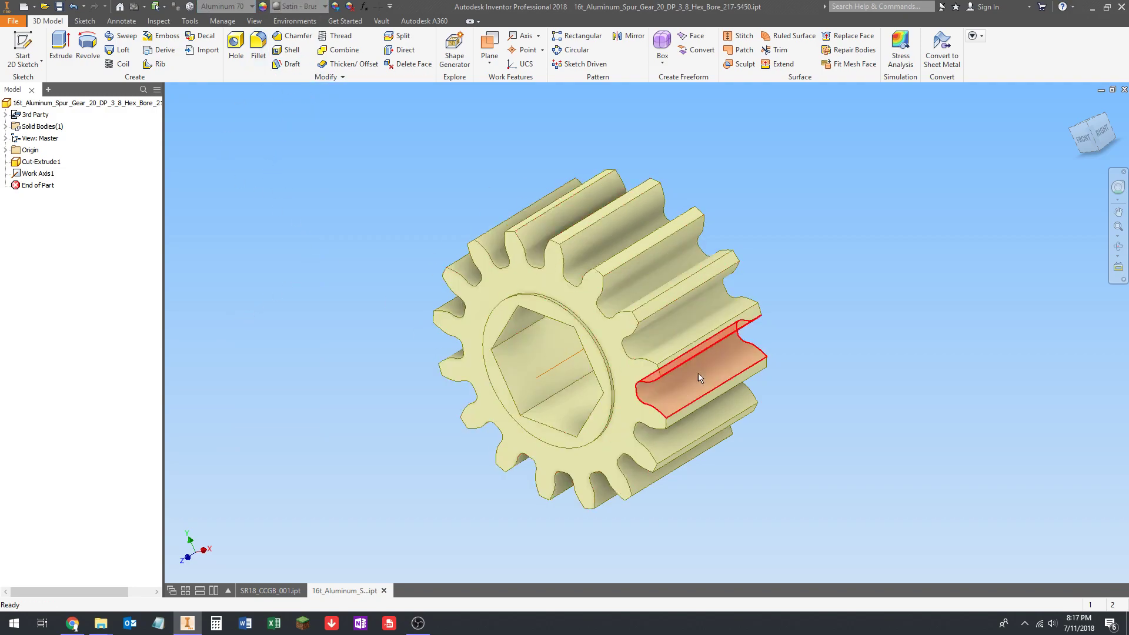
Step: Set the 16-tooth gear's Solid1 body appearance to As Part and clear all appearance overrides
click(6, 127)
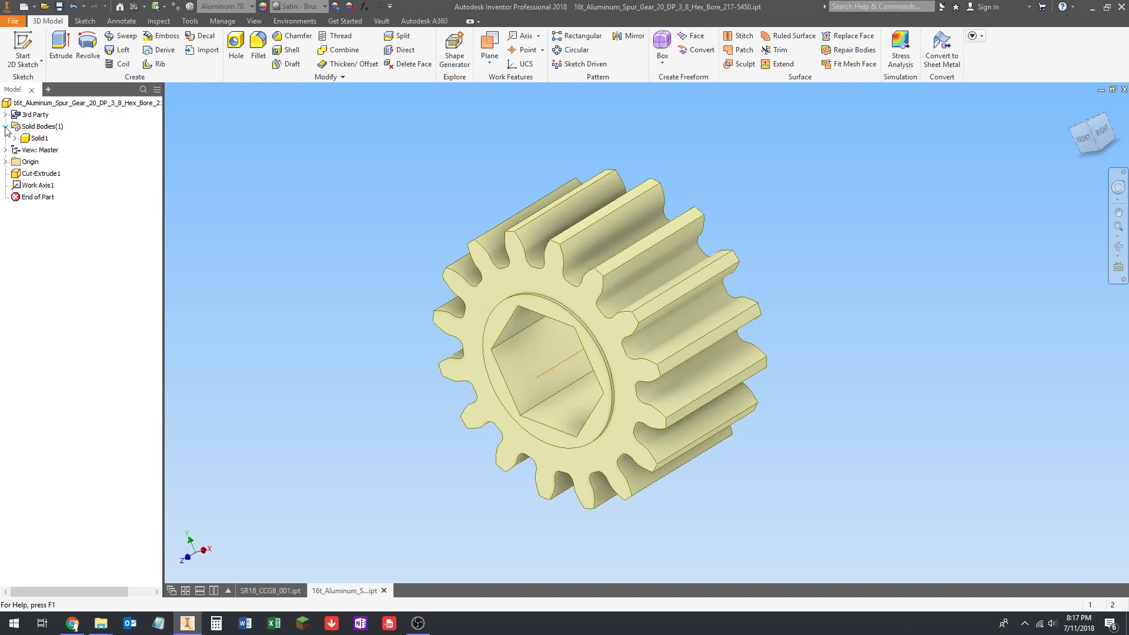
right_click(41, 140)
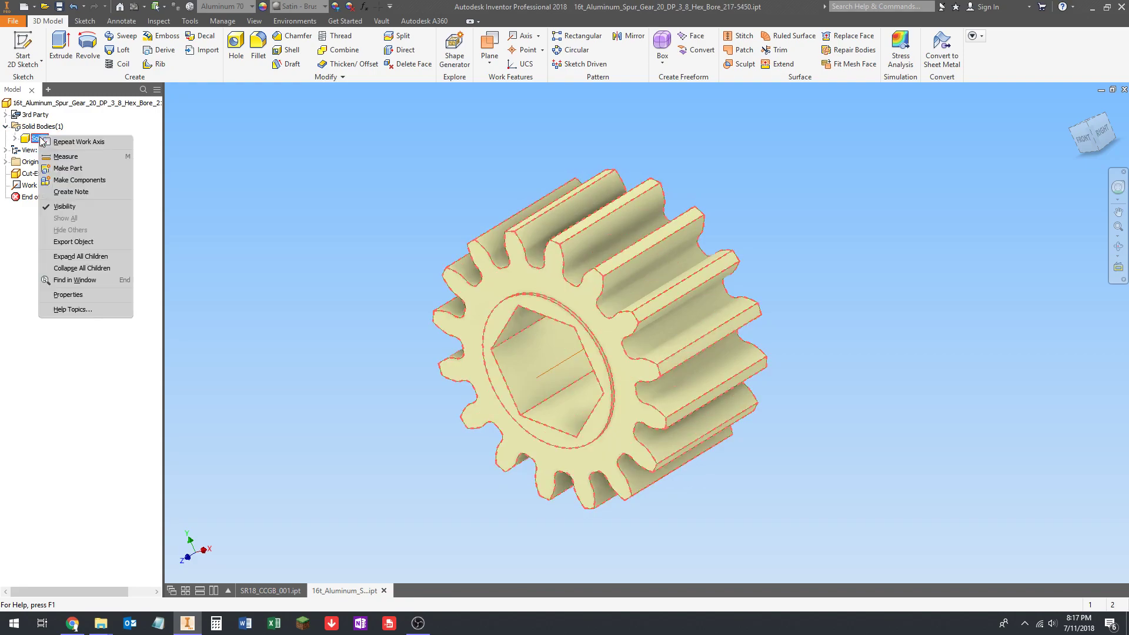
click(66, 294)
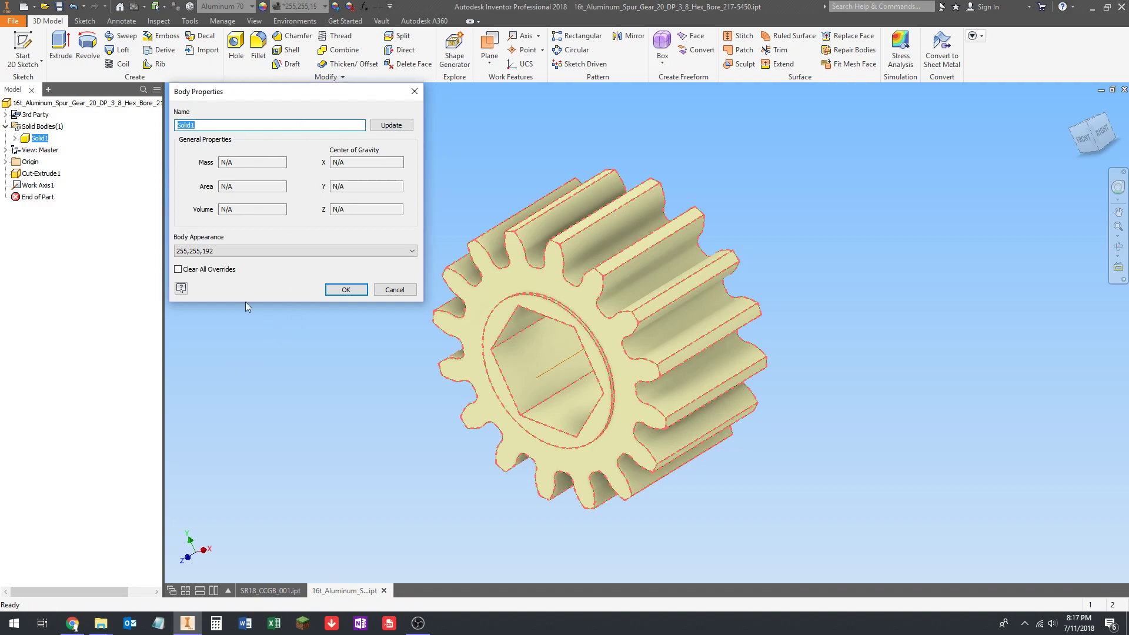
click(412, 251)
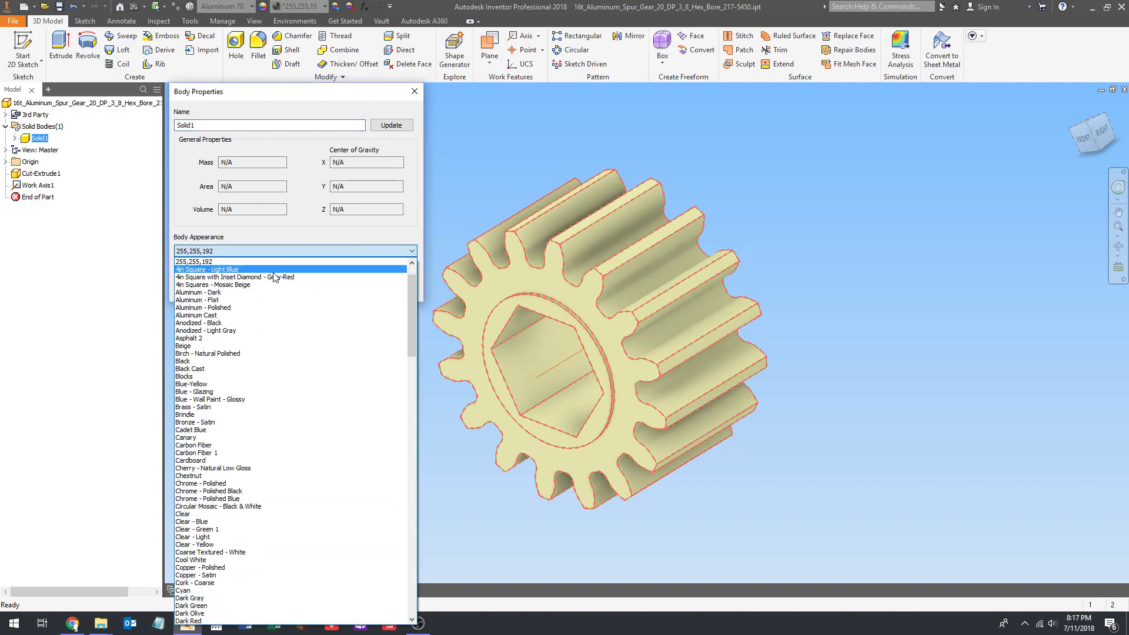
scroll(284, 316, up, 2)
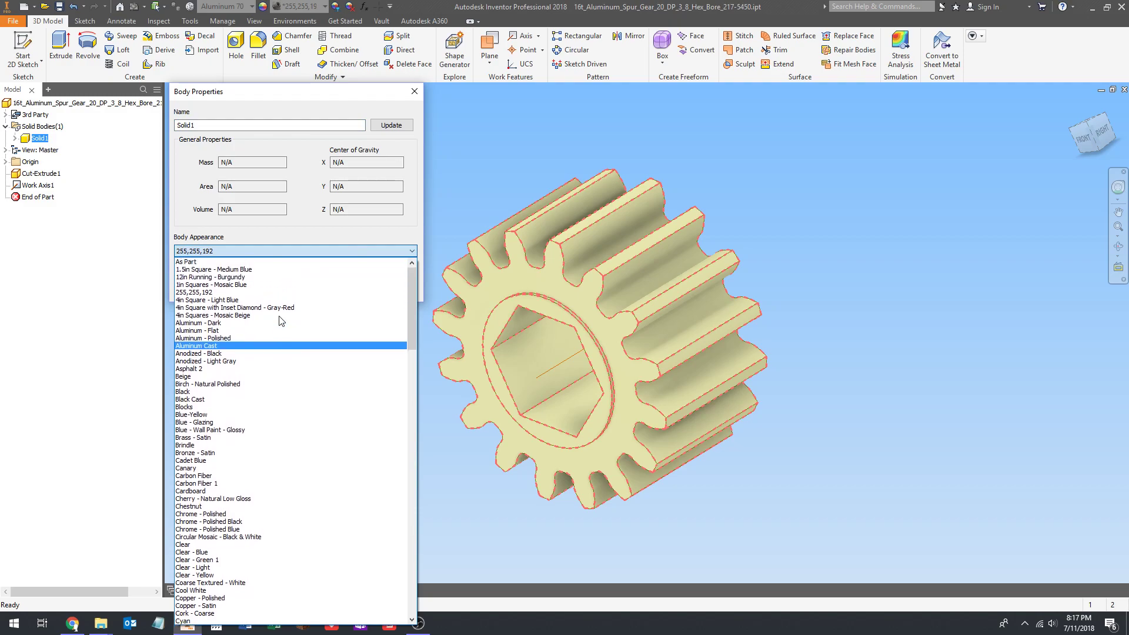
click(180, 262)
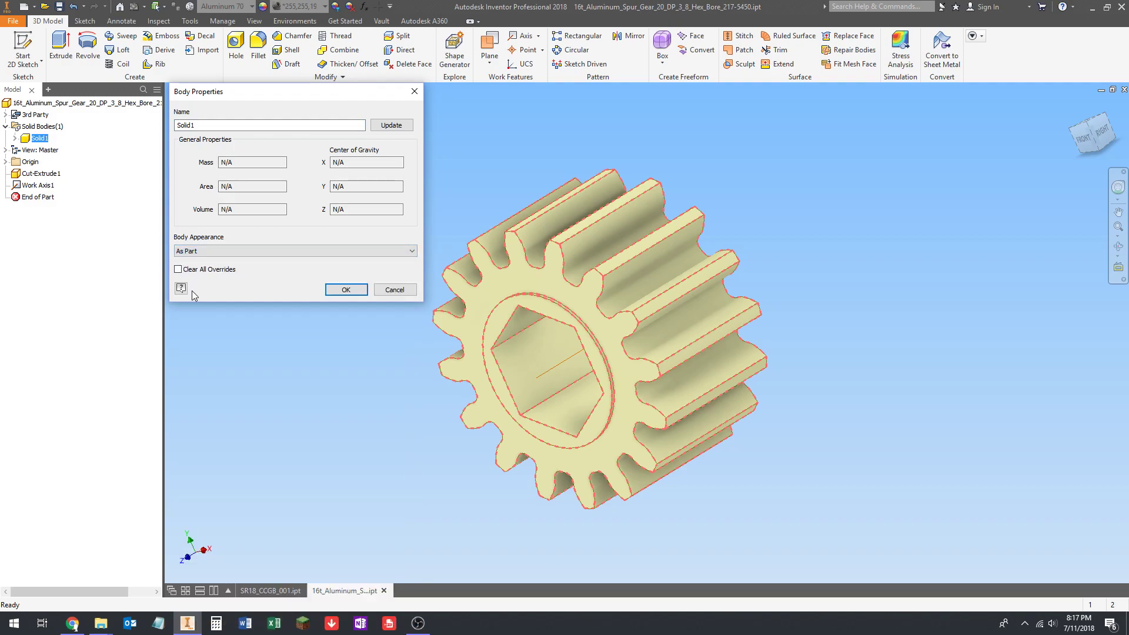
click(177, 270)
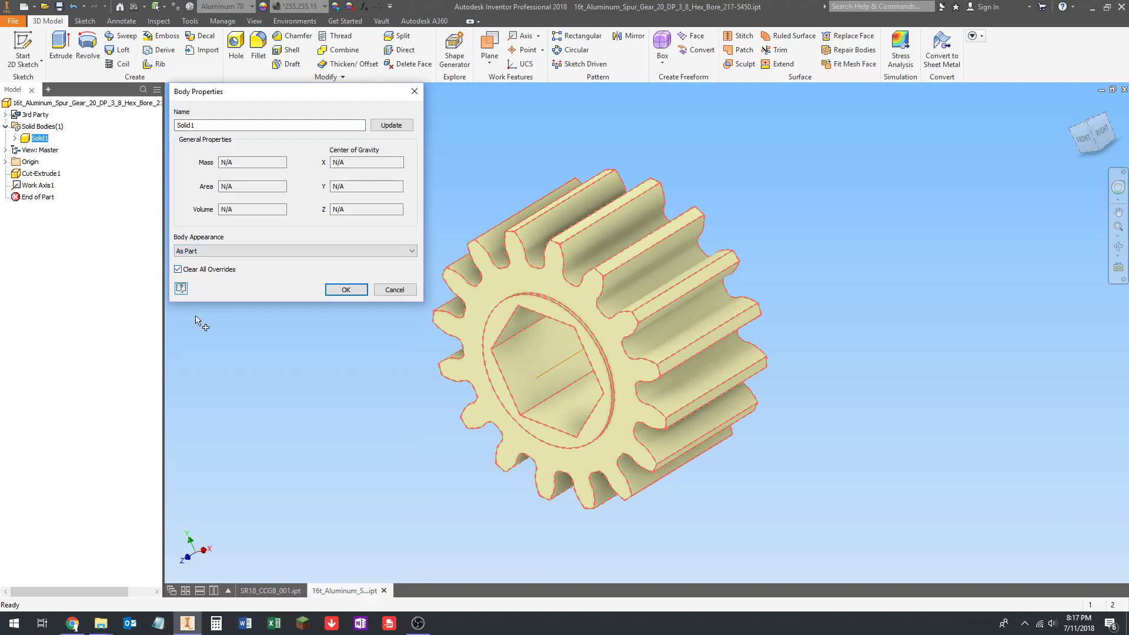
click(346, 291)
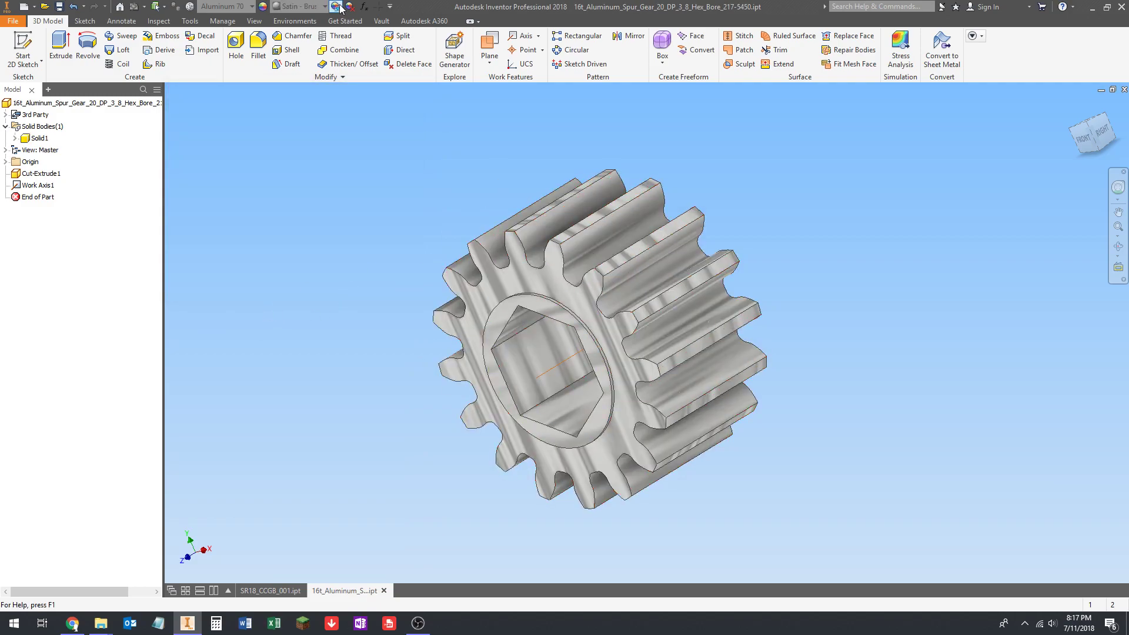
Step: Apply the Beige appearance from the Inventor Material Library to the 16-tooth gear, and save and close the part
middle_drag(761, 226, 608, 236)
key(F6)
click(295, 6)
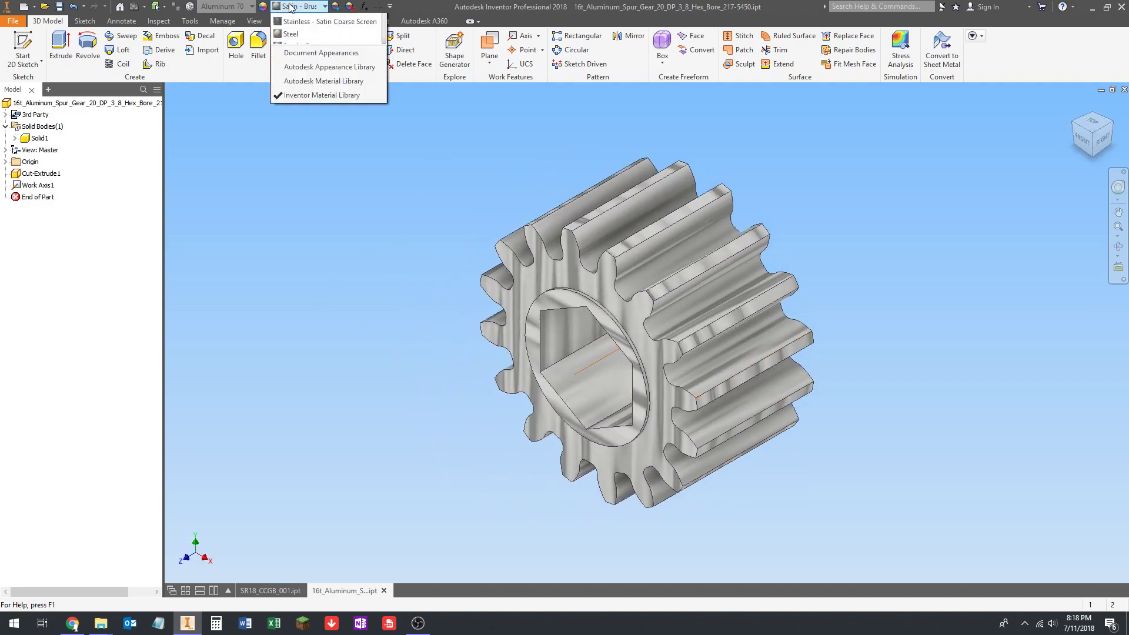
scroll(350, 259, down, 5)
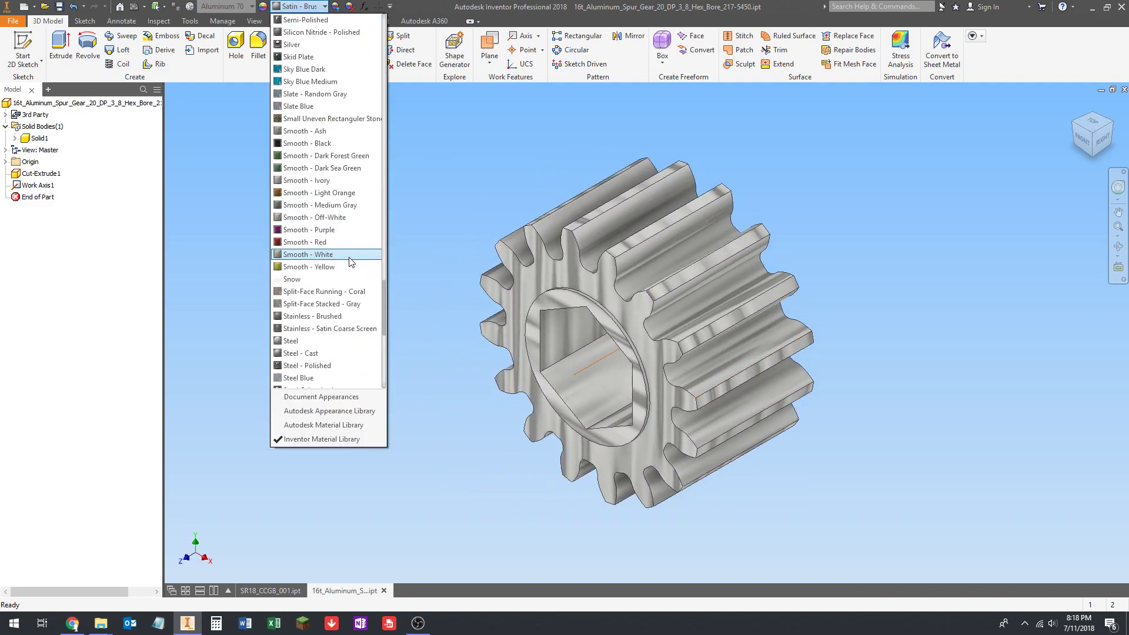
scroll(351, 262, down, 5)
scroll(351, 262, down, 1)
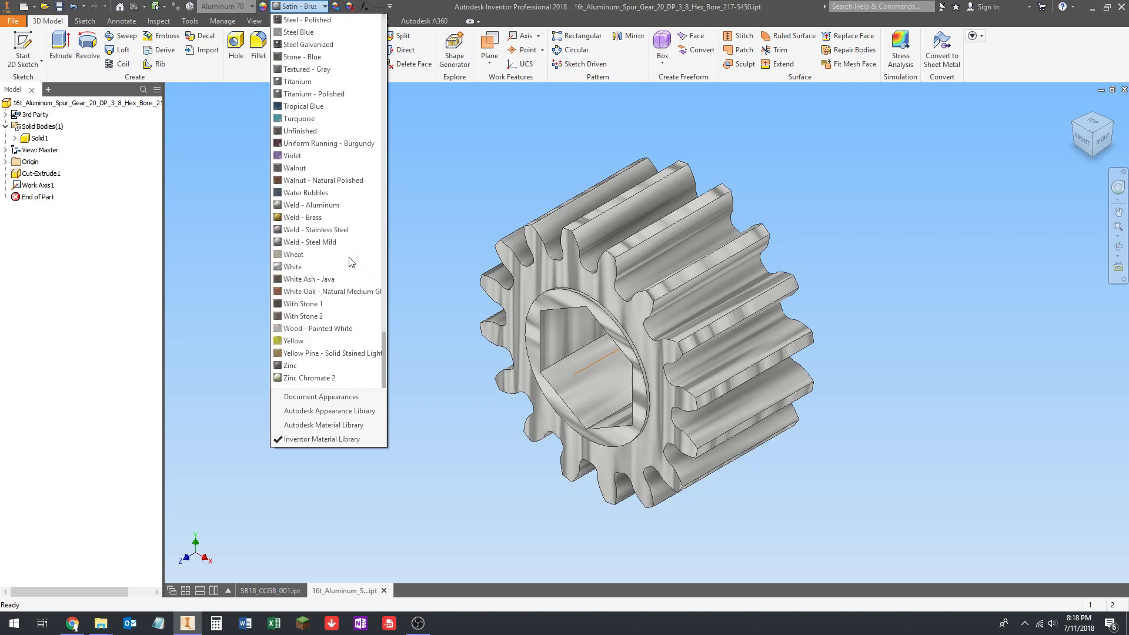
scroll(351, 262, up, 15)
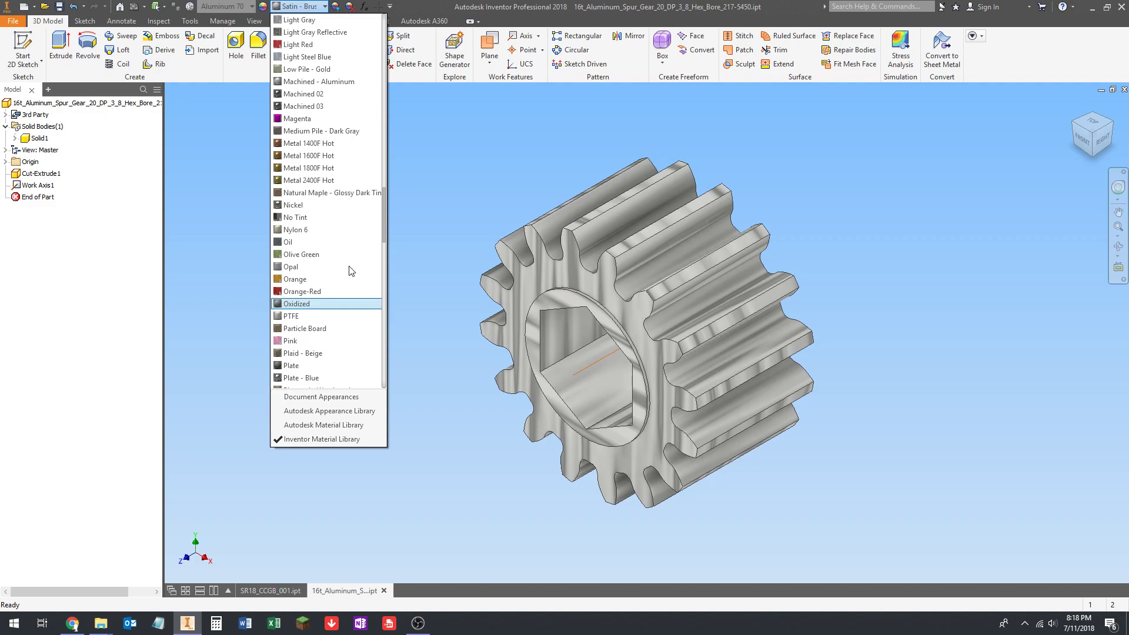
scroll(351, 271, up, 10)
click(310, 22)
shift+middle_drag(380, 140, 404, 270)
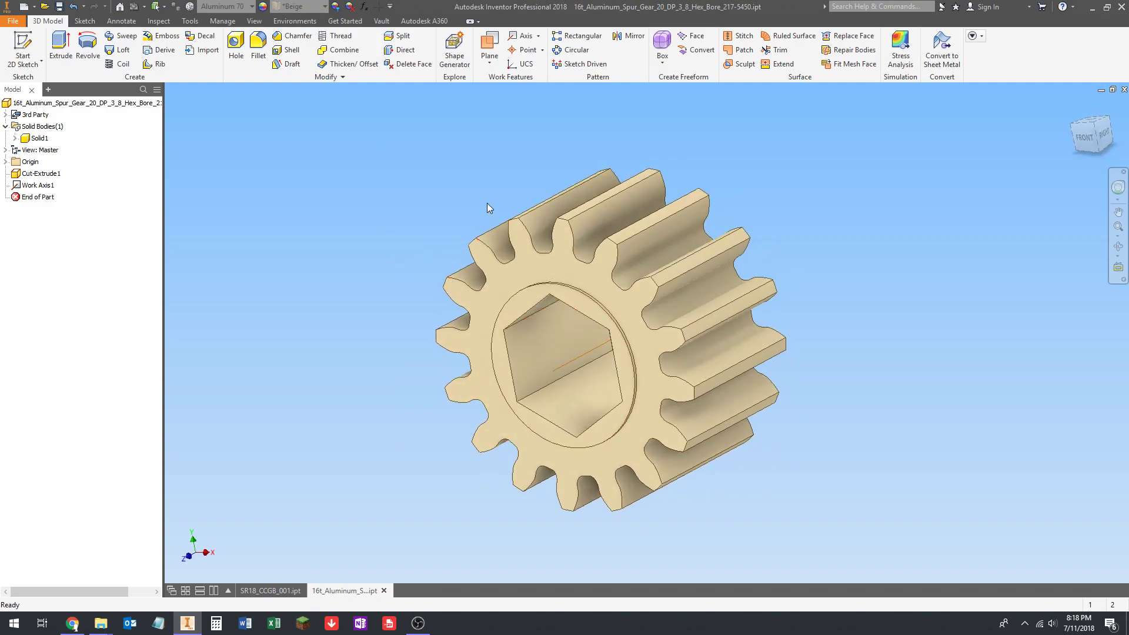
key(F6)
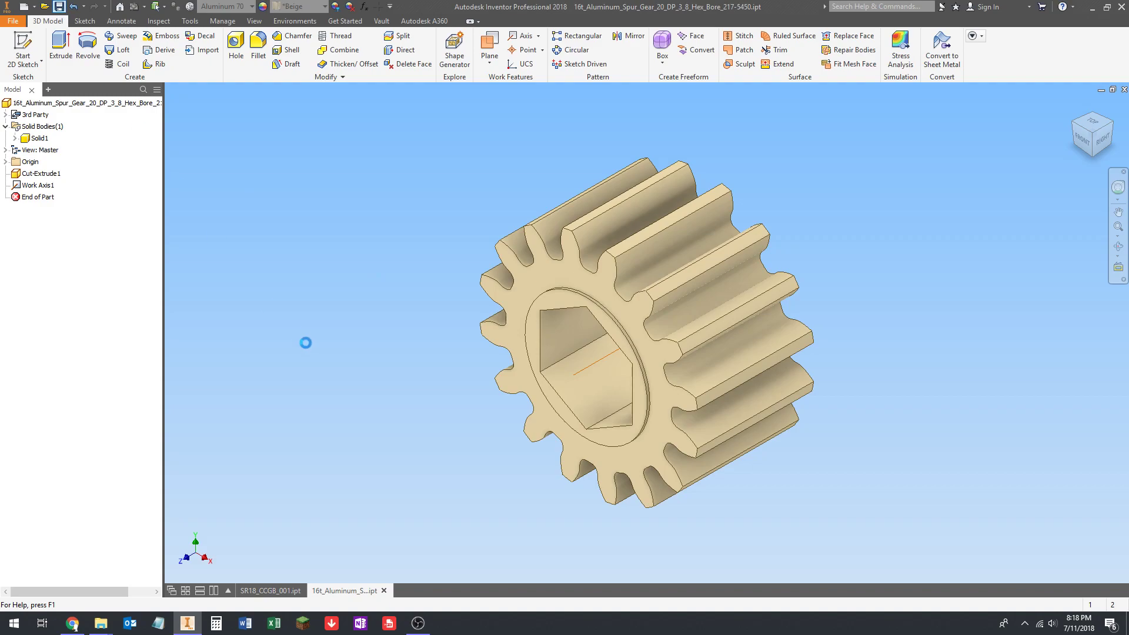
click(385, 590)
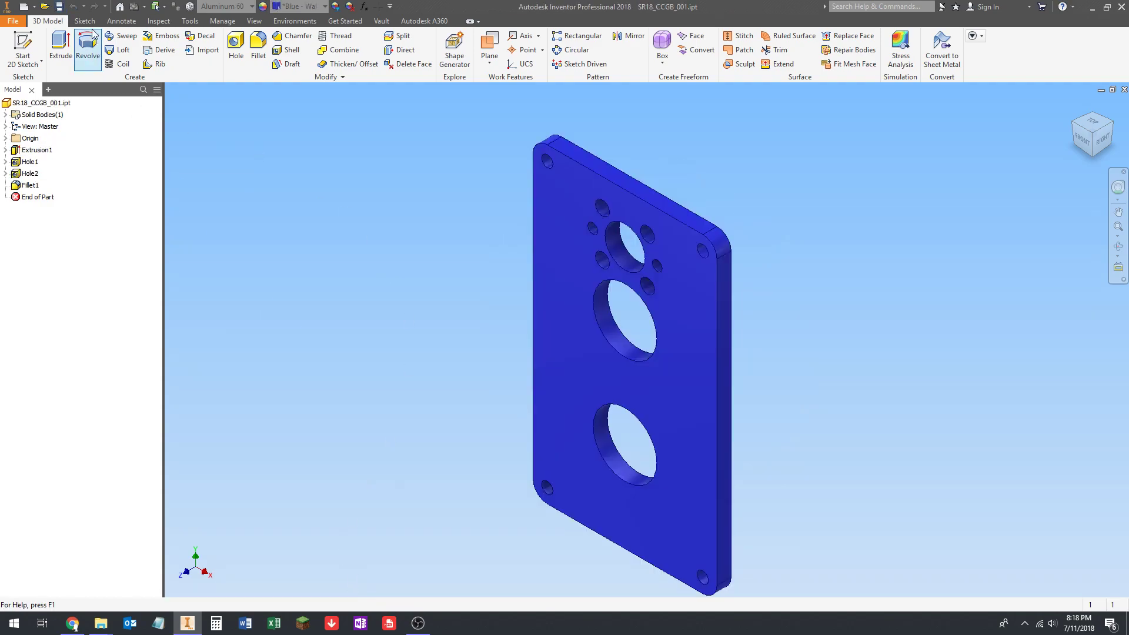
Step: Open 60t_Aluminum_Spur_Gear_20_DP_1_2_Hex_Bore_217-3574.STEP and import it as a converted model
click(44, 7)
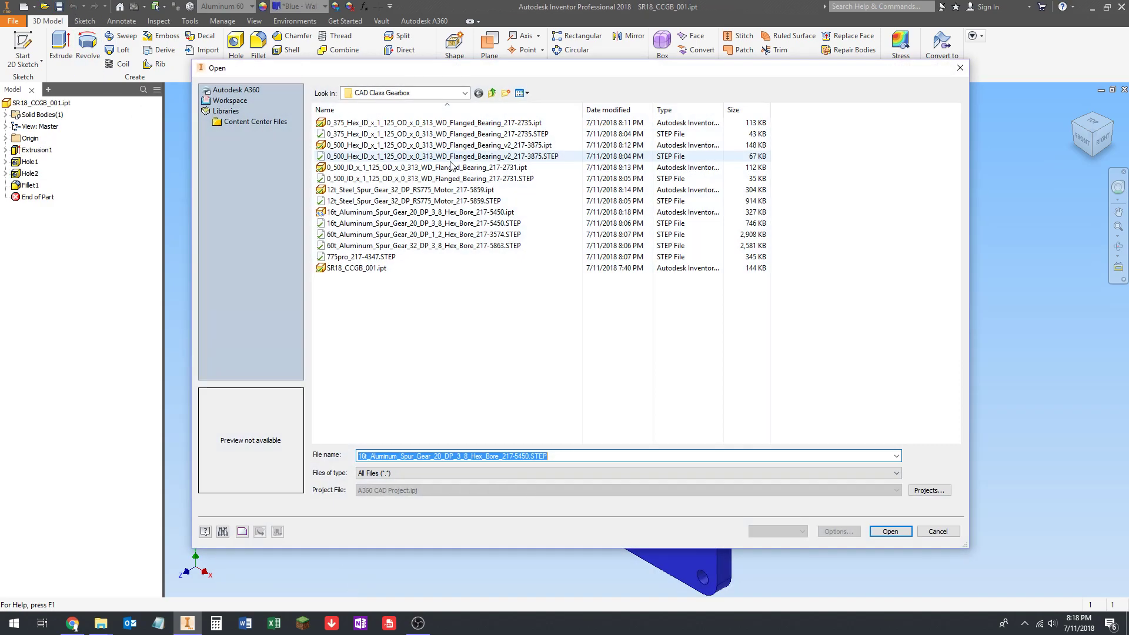
click(345, 235)
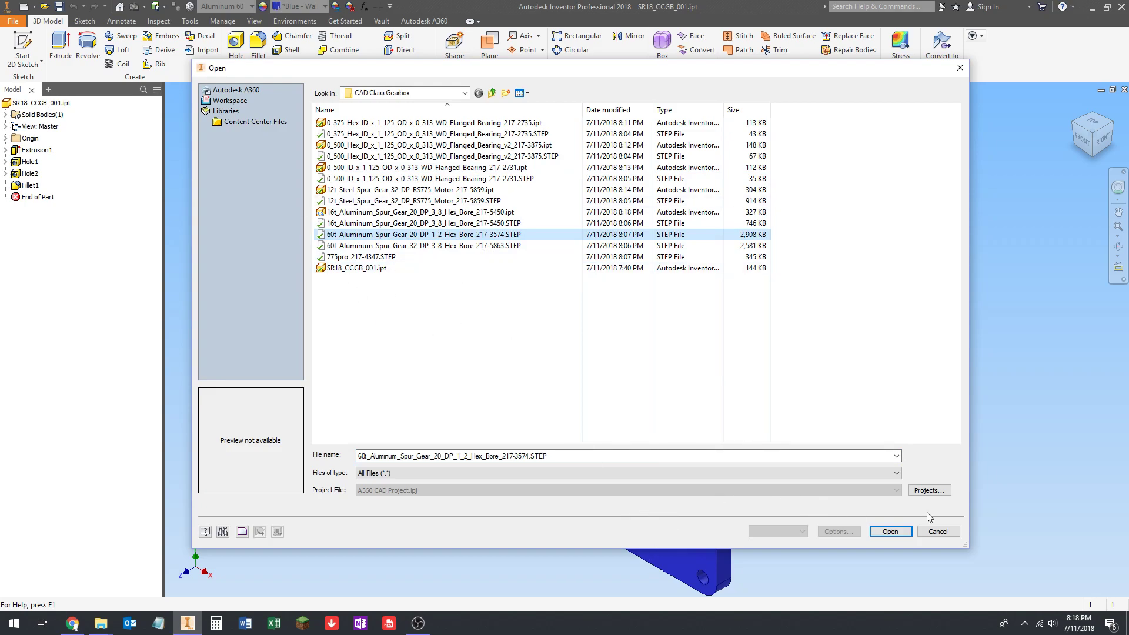
click(889, 532)
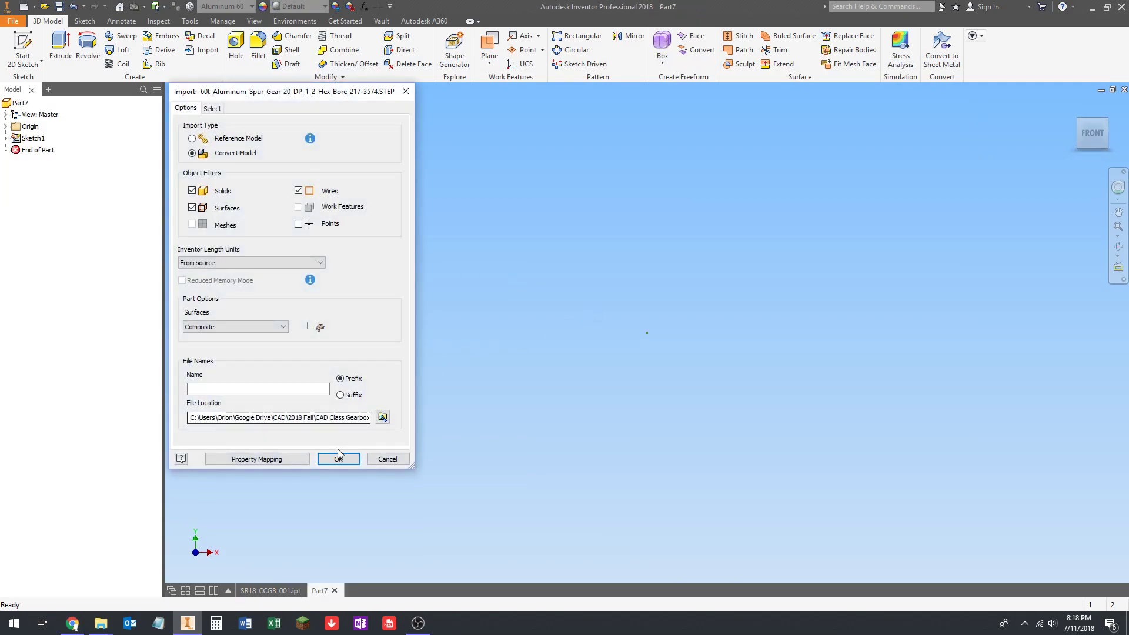
click(337, 457)
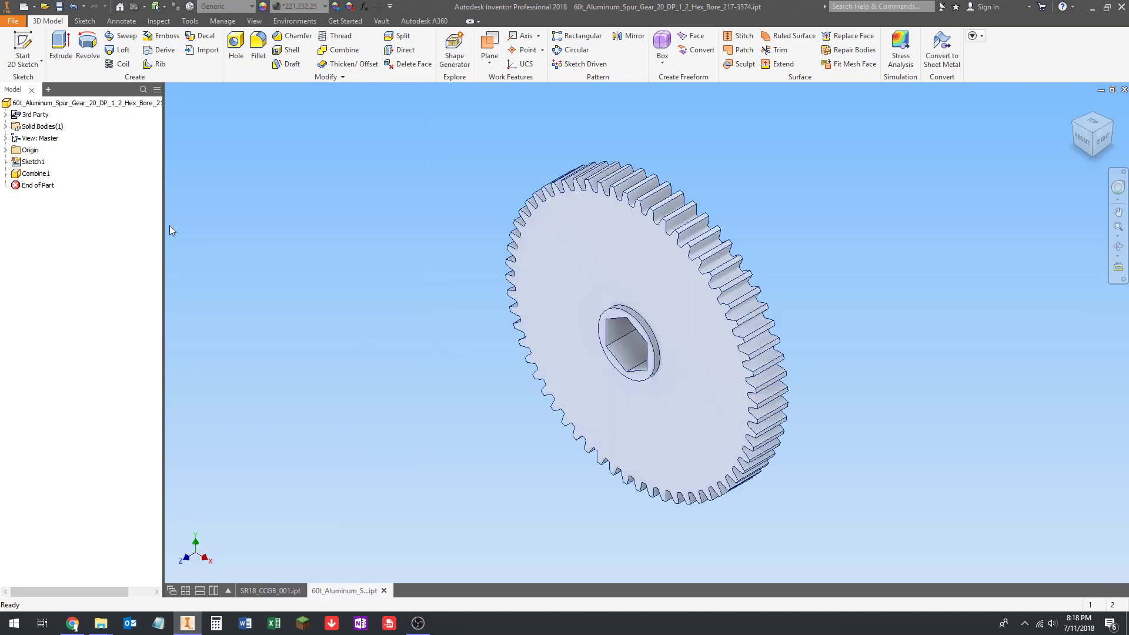
Step: Delete Sketch1 from the 20 DP 60-tooth gear and create a centre work axis from the hub's cylindrical face around the hex bore
right_click(27, 160)
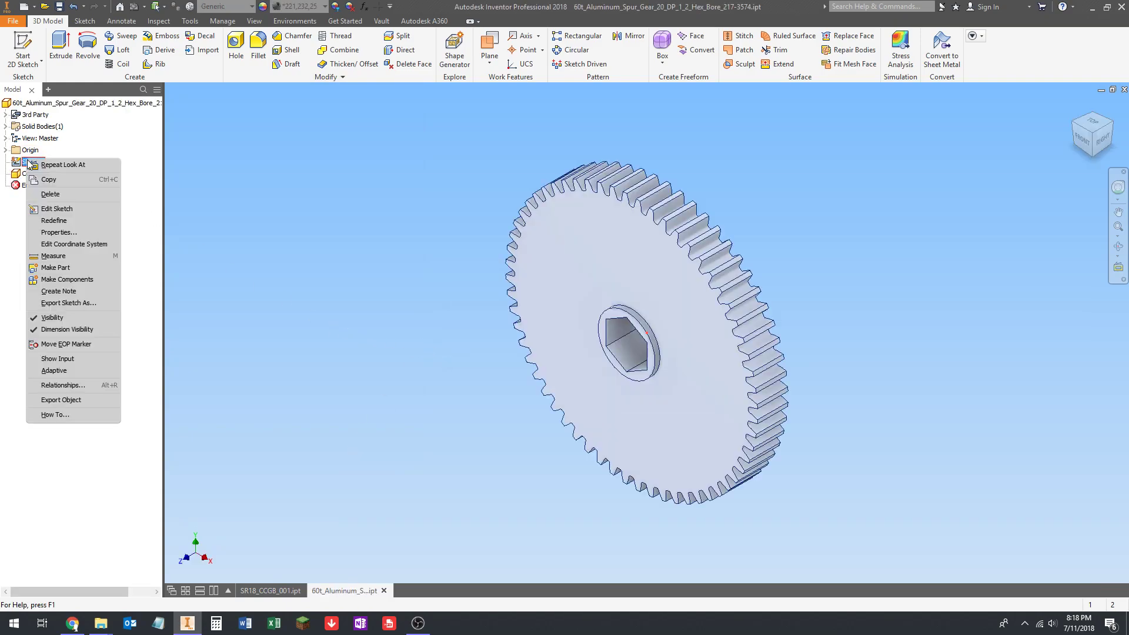
click(50, 194)
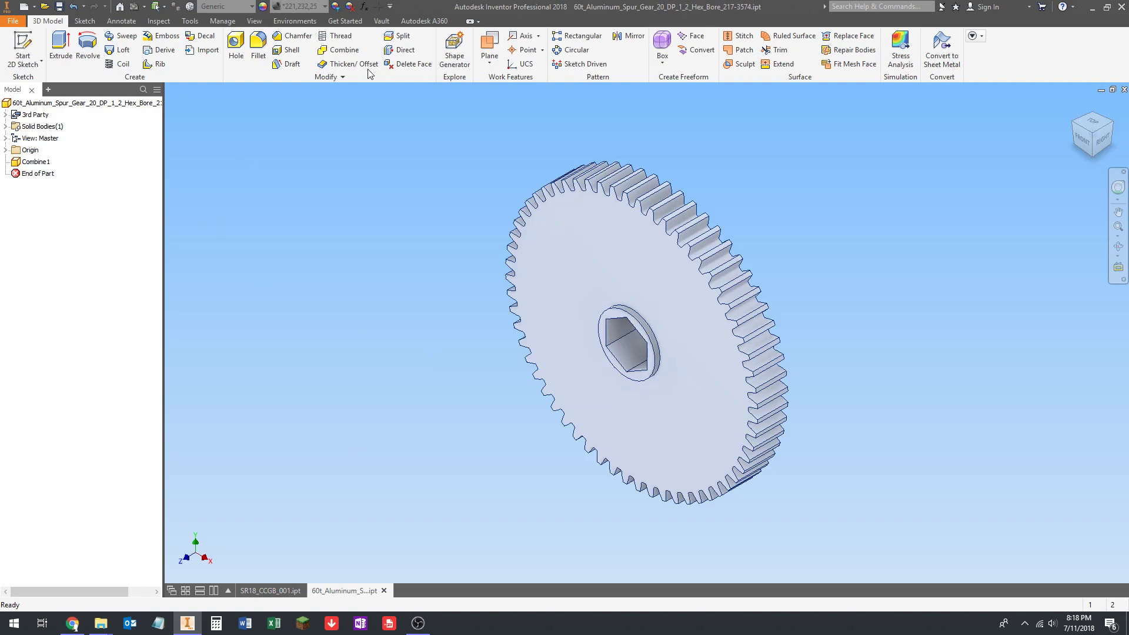
click(522, 36)
scroll(636, 308, down, 3)
scroll(636, 308, down, 5)
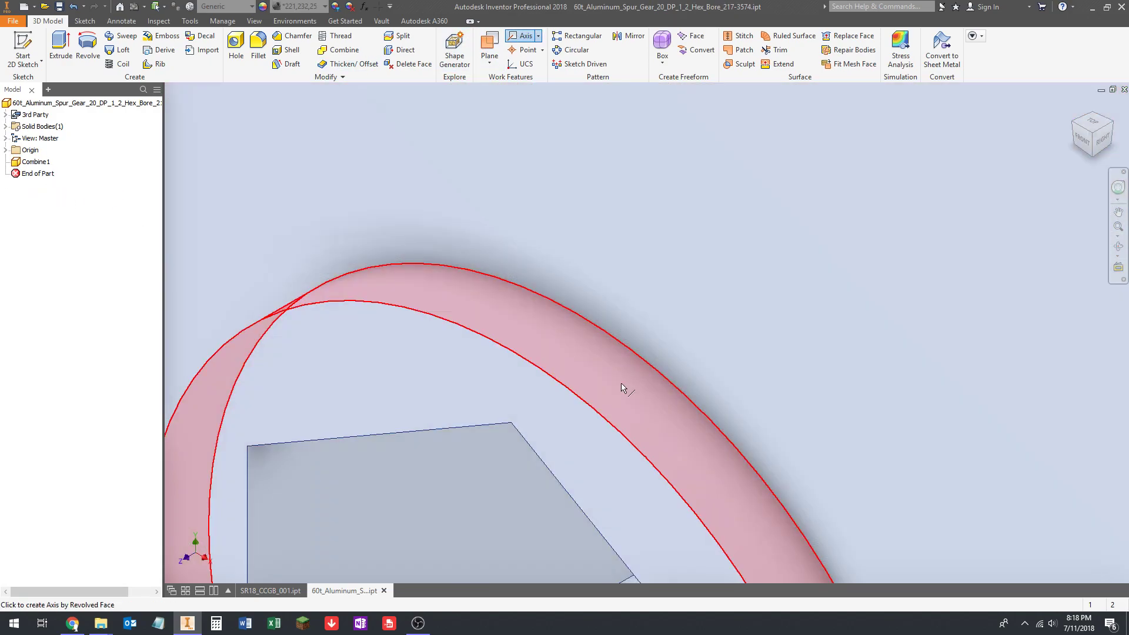
click(623, 385)
scroll(640, 297, up, 7)
scroll(454, 253, up, 3)
middle_drag(438, 256, 406, 300)
scroll(467, 323, down, 4)
scroll(467, 323, up, 3)
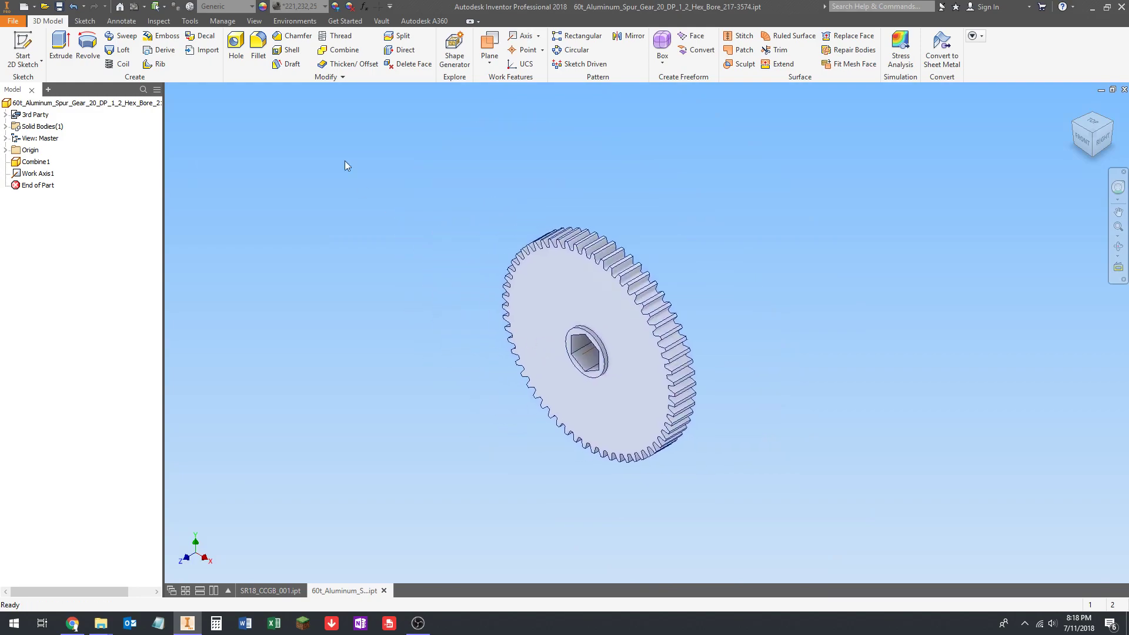
Step: Assign the Aluminum 7075 material from the Autodesk Material Library to the 20 DP 60-tooth gear
click(226, 6)
scroll(238, 238, up, 10)
scroll(237, 238, up, 10)
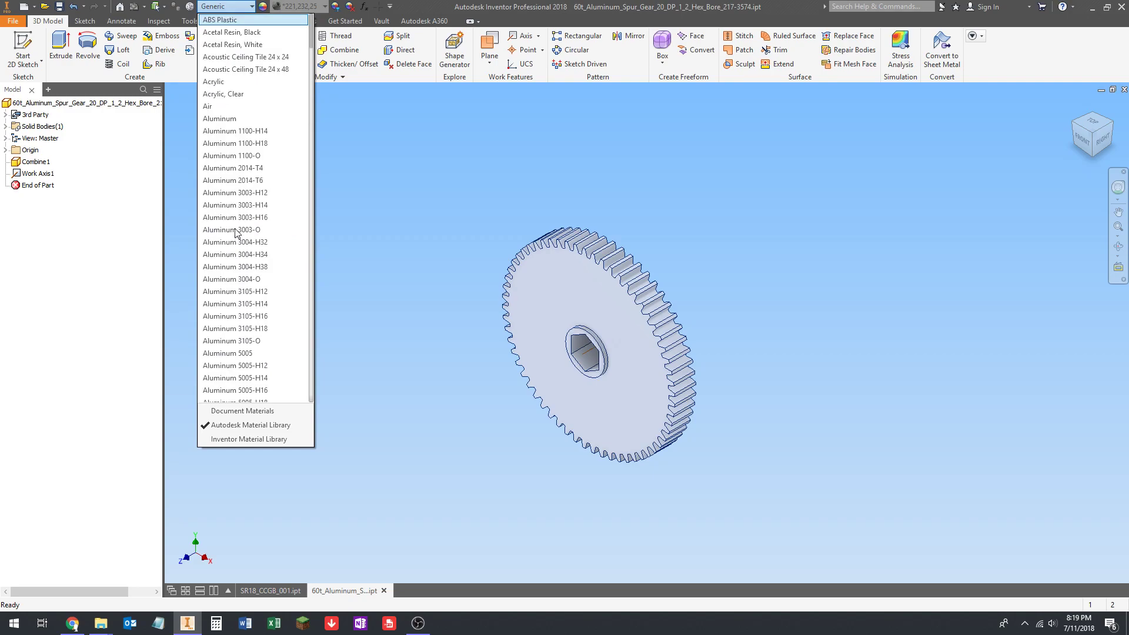
scroll(253, 258, down, 5)
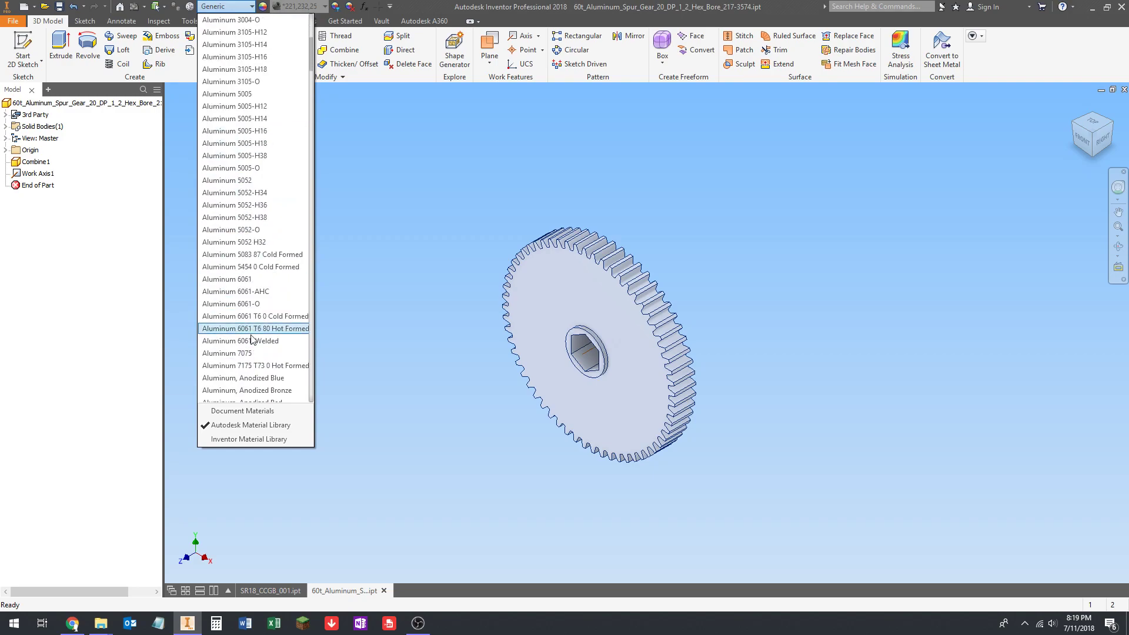
click(247, 353)
Step: Set the 20 DP 60-tooth gear's Solid1 body appearance to As Part with all overrides cleared
click(6, 126)
right_click(39, 138)
click(84, 307)
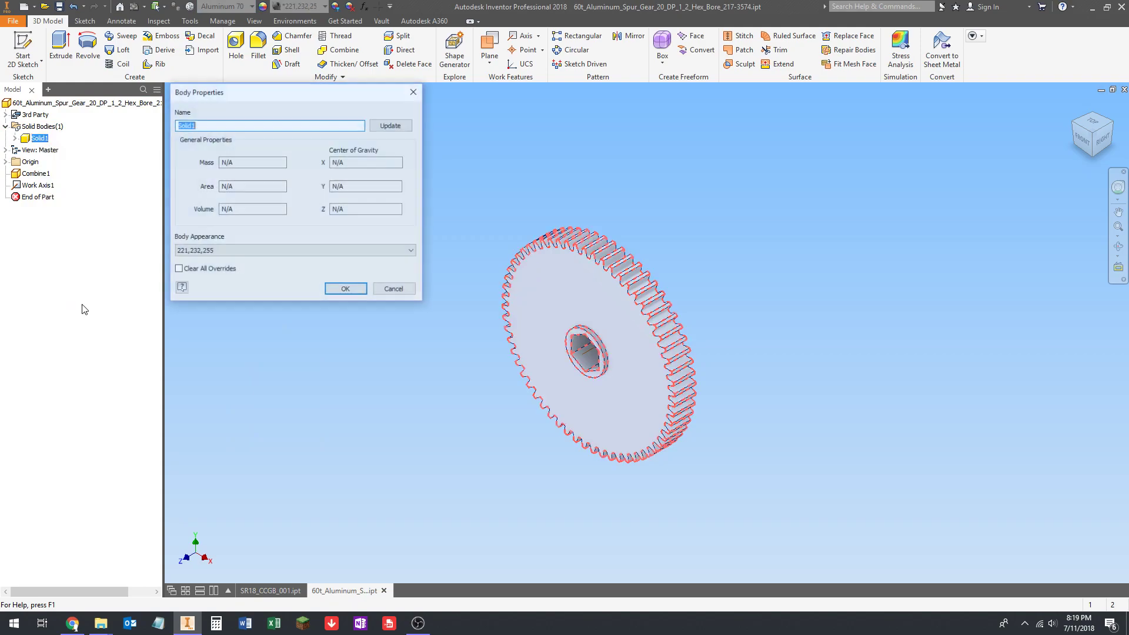
click(239, 251)
click(253, 285)
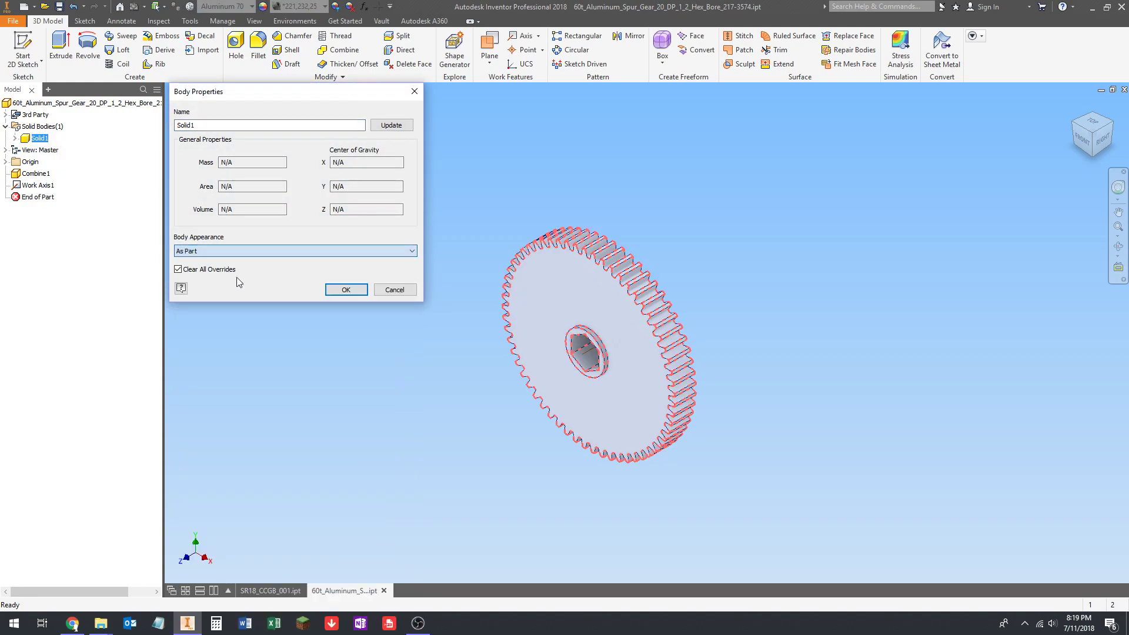
click(346, 290)
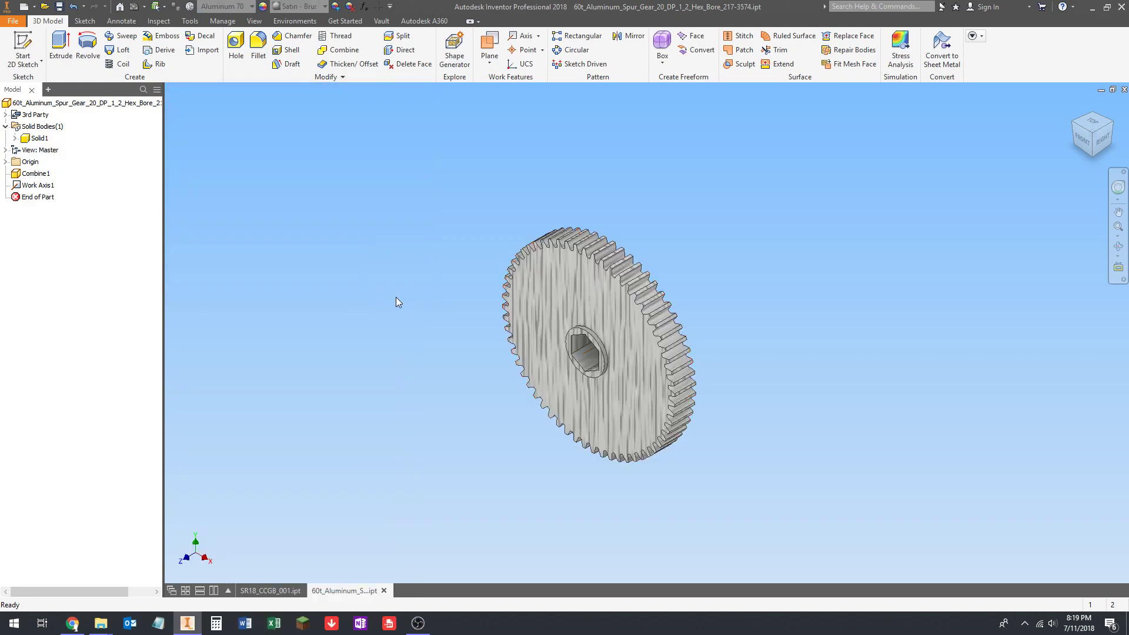
Step: Apply the Beige appearance to the 20 DP 60-tooth gear, and save and close the part
click(297, 8)
click(300, 34)
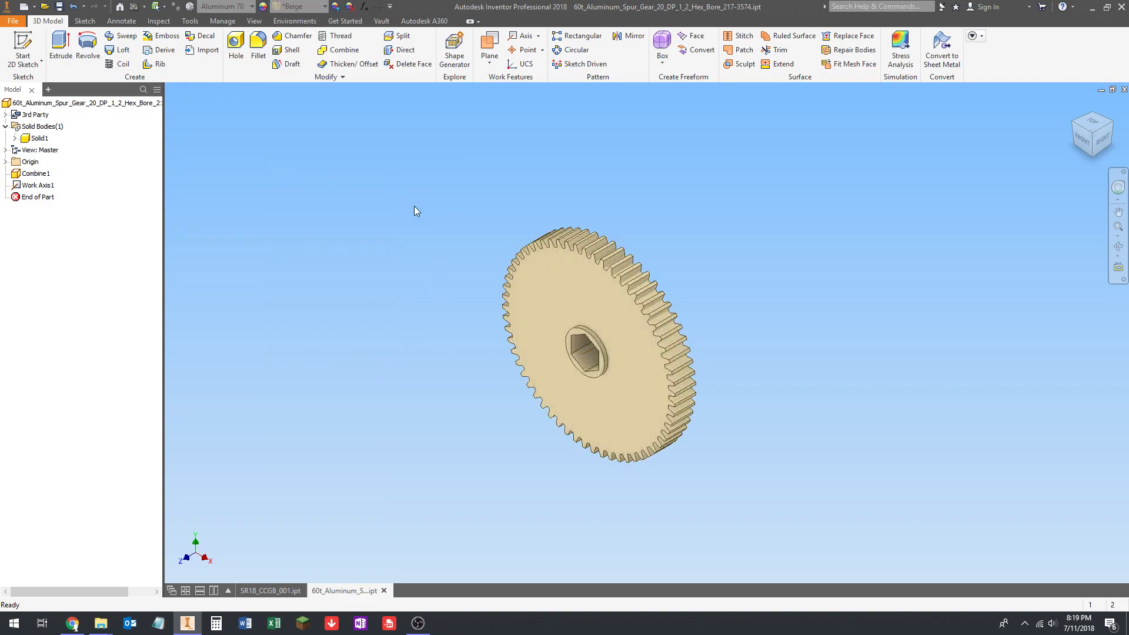
middle_drag(414, 207, 392, 209)
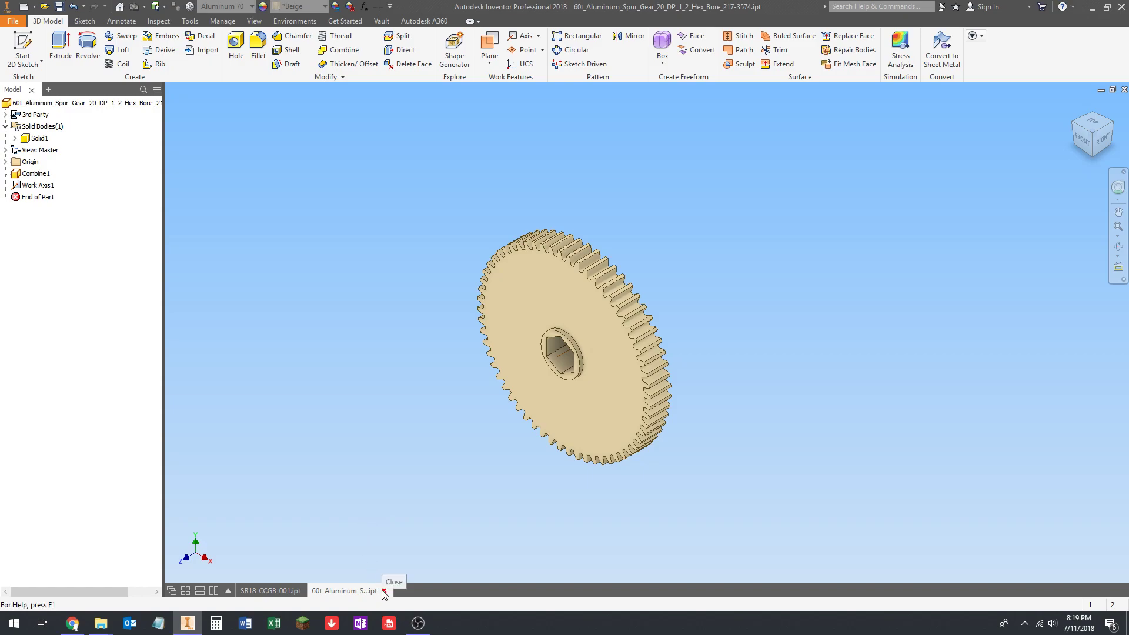
click(384, 591)
Step: Open 60t_Aluminum_Spur_Gear_32_DP_3_8_Hex_Bore_217-5863.STEP and import it as a converted model
click(44, 7)
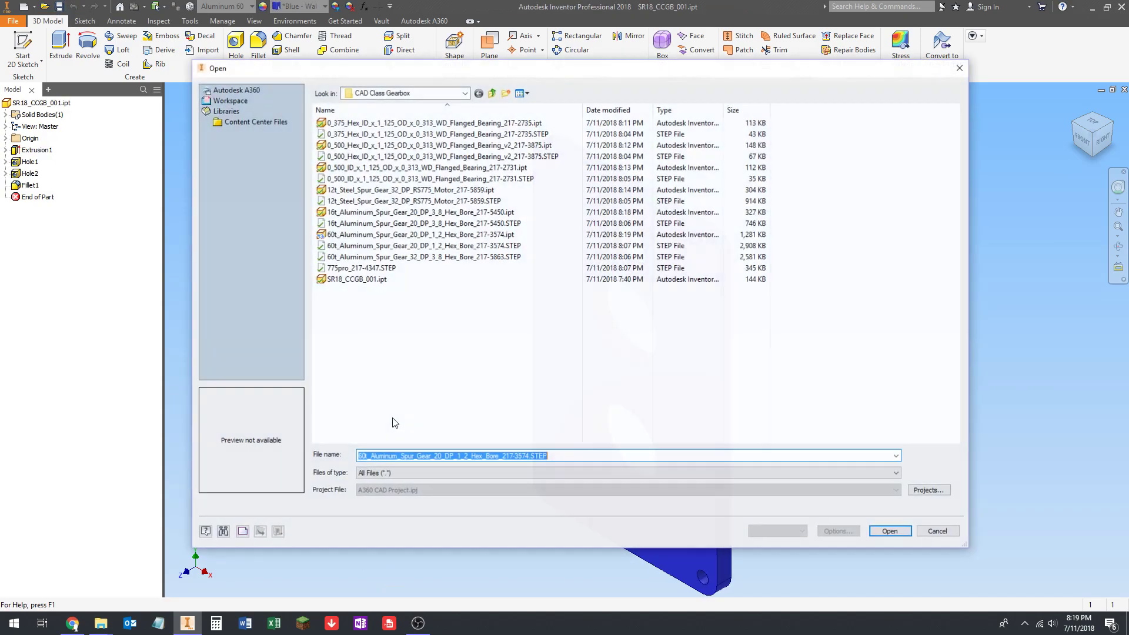
click(411, 256)
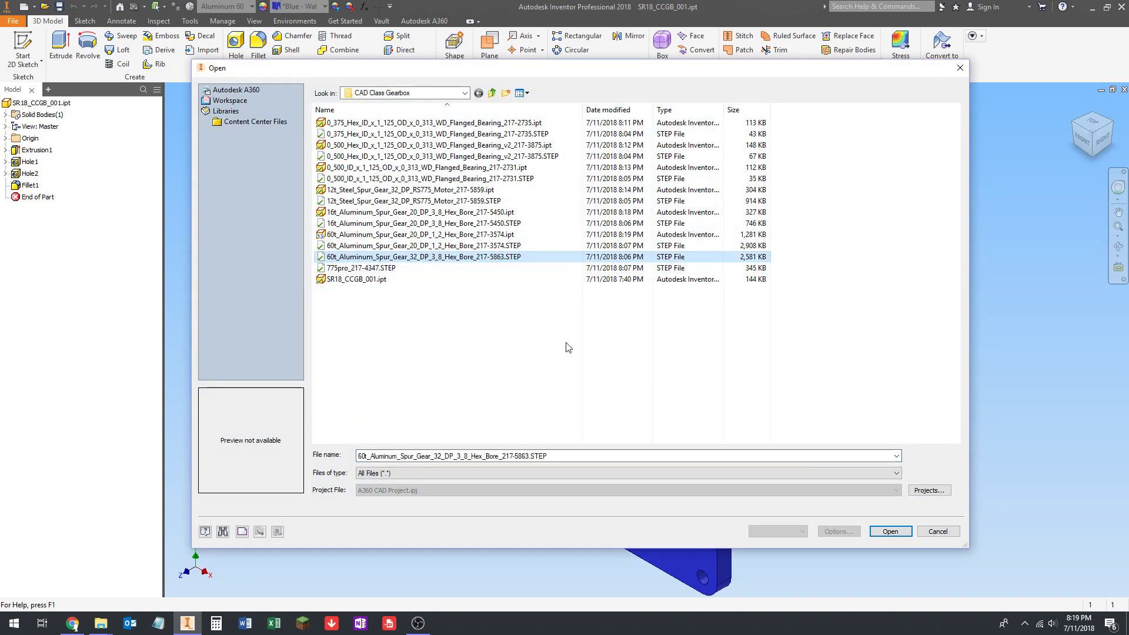
click(874, 532)
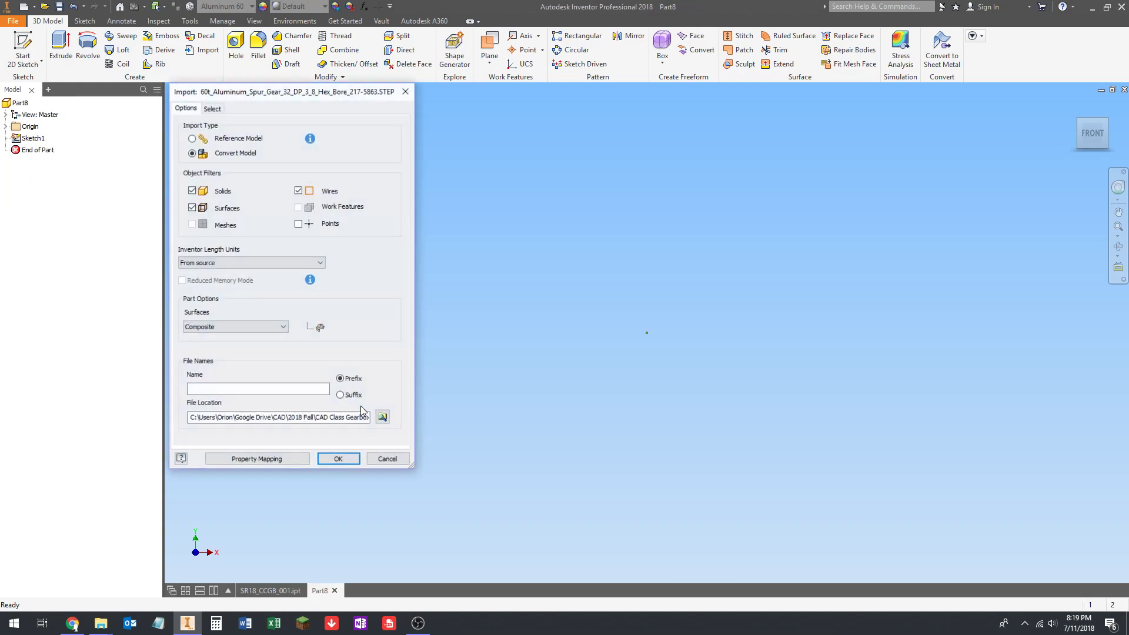
click(335, 456)
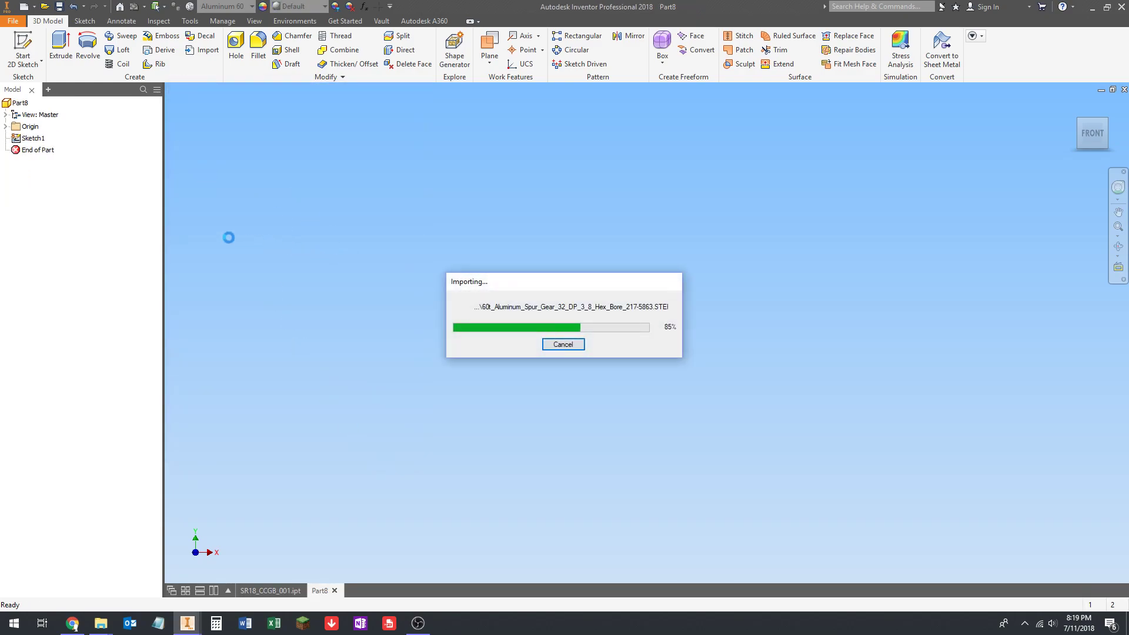
Step: Delete the leftover sketch from the imported 32 DP 60-tooth gear and add a centre work axis from the revolved face around its hub
right_click(31, 165)
click(42, 200)
click(510, 37)
scroll(622, 288, down, 6)
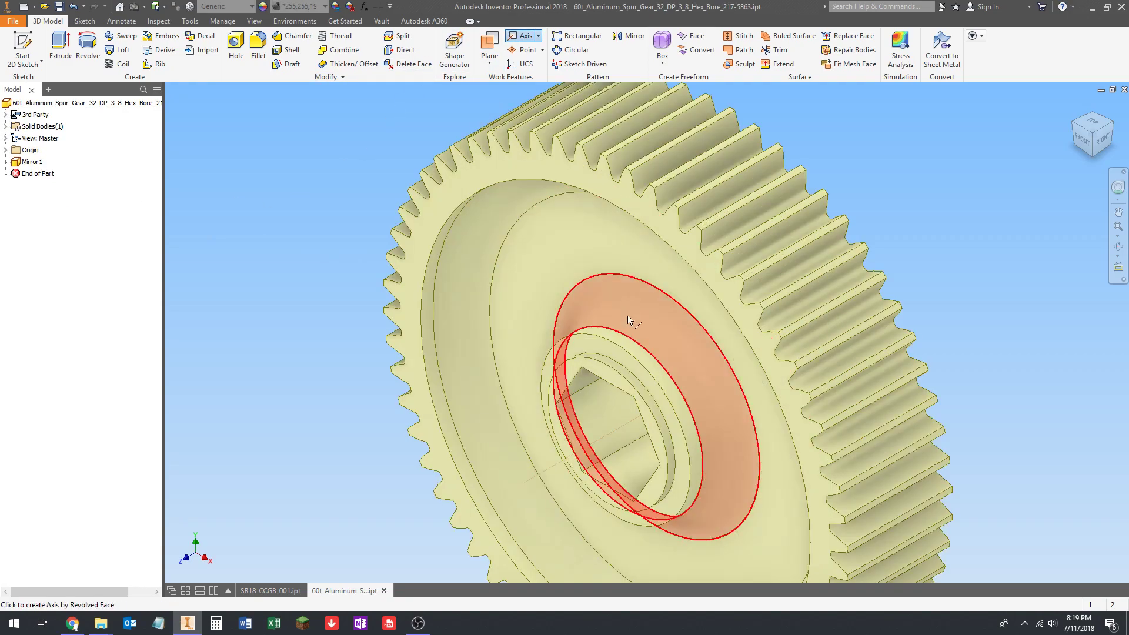
click(620, 351)
scroll(541, 204, up, 3)
scroll(342, 270, up, 4)
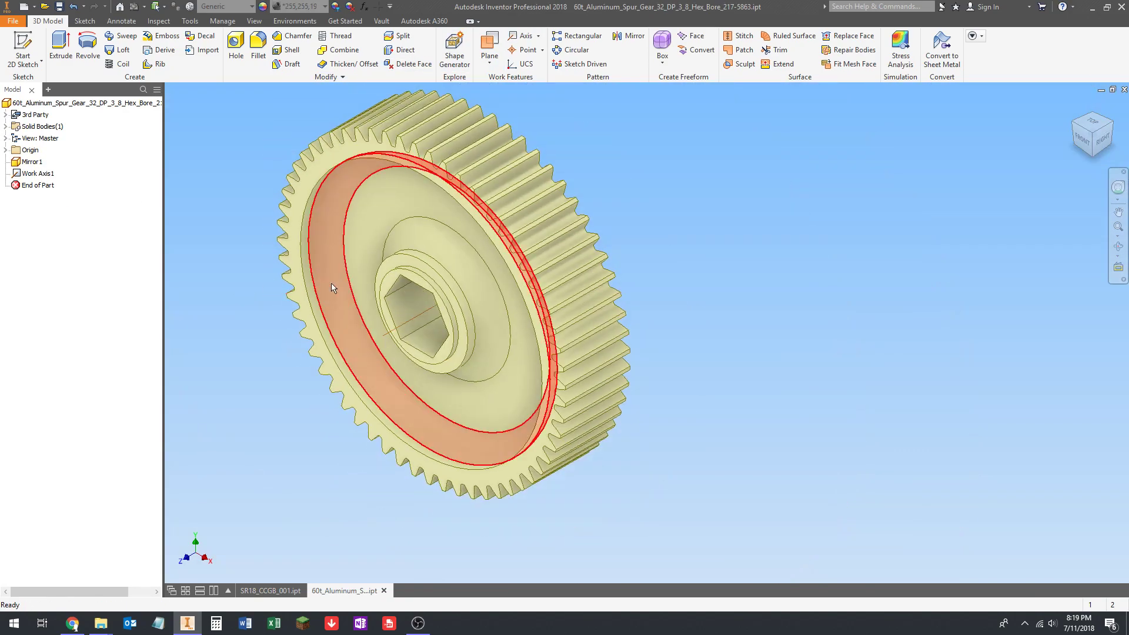
Step: Assign the Aluminum 7075 material from the Autodesk Material Library to the 32 DP 60-tooth gear
scroll(380, 286, down, 3)
shift+middle_drag(588, 247, 476, 344)
scroll(519, 295, up, 3)
key(F6)
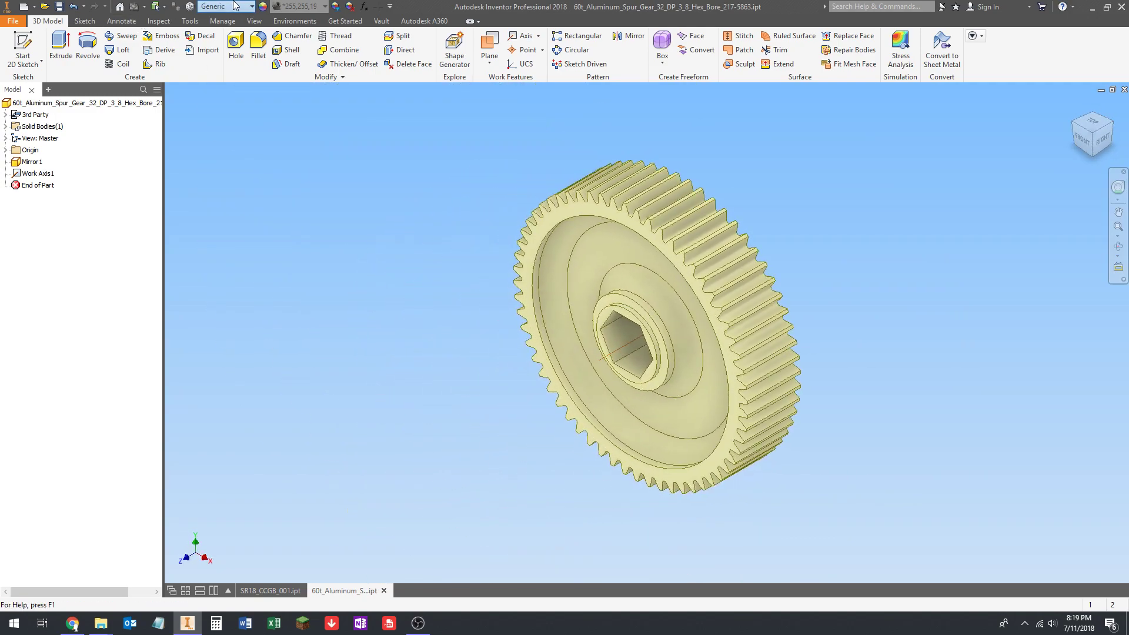
click(227, 6)
scroll(259, 235, down, 8)
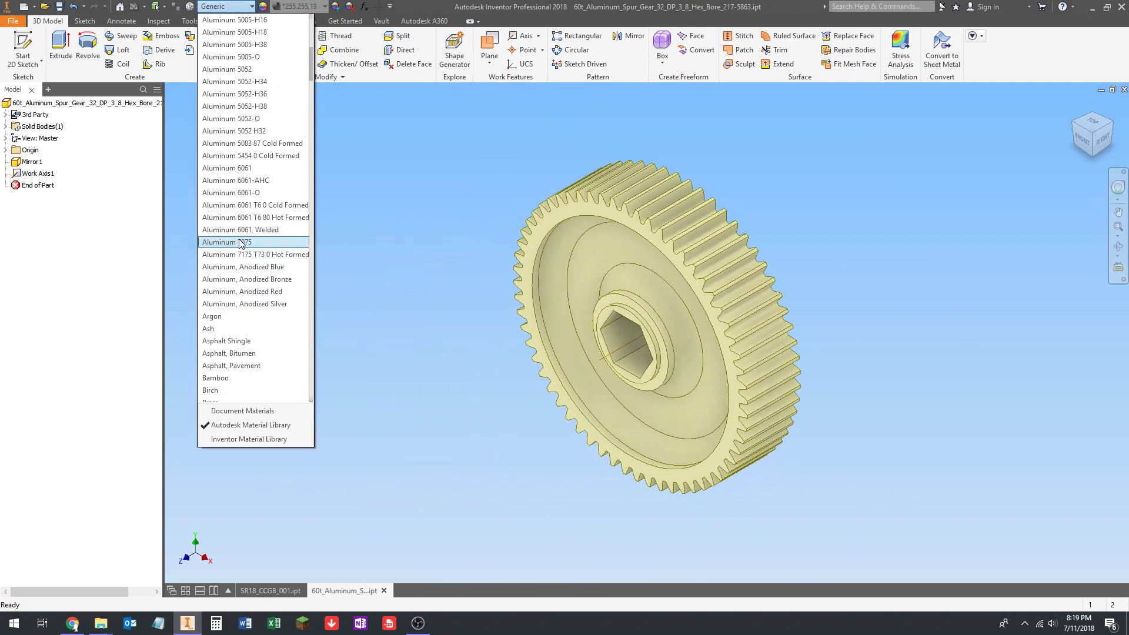
click(242, 243)
Step: Set the 32 DP 60-tooth gear's Solid1 body appearance to As Part with all overrides cleared
click(6, 126)
right_click(28, 130)
click(84, 120)
right_click(36, 135)
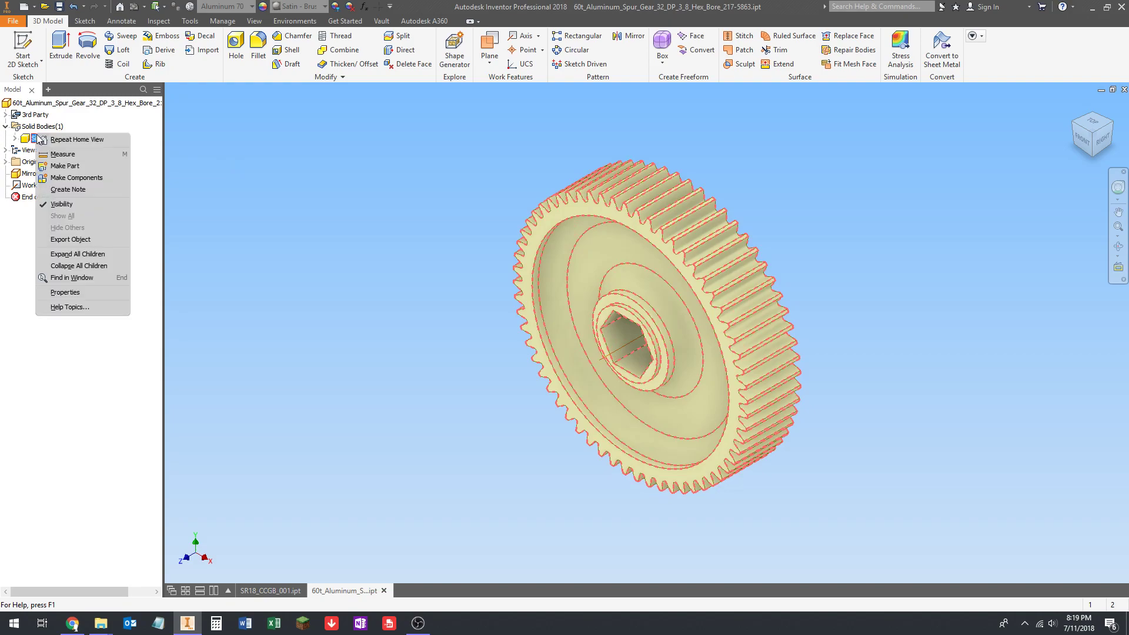
click(66, 293)
click(269, 251)
scroll(264, 306, up, 1)
click(200, 262)
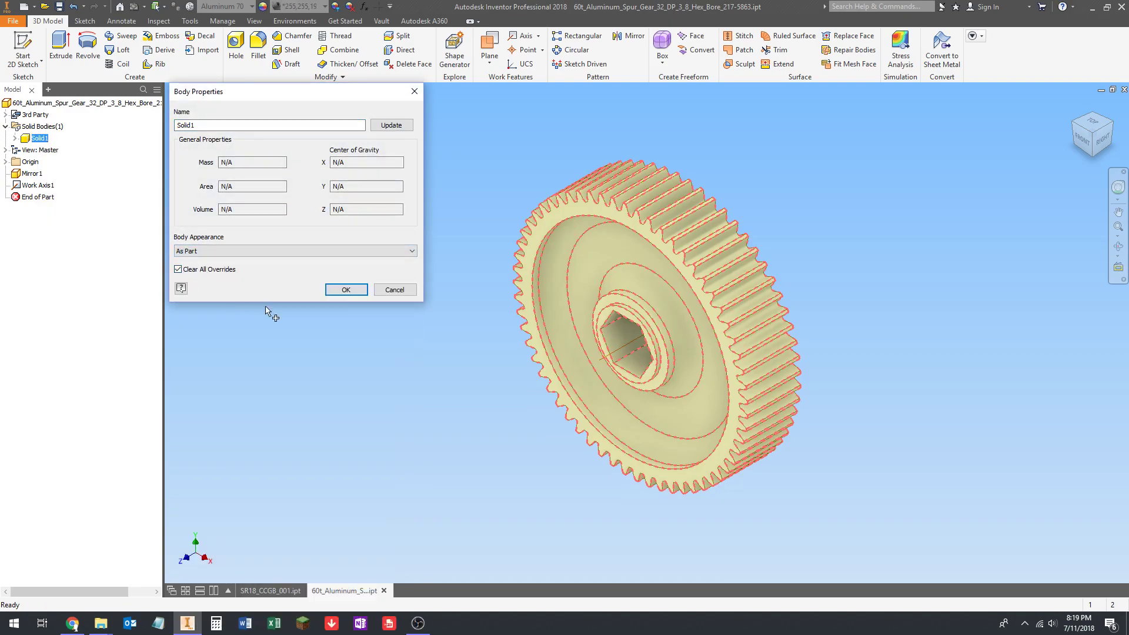
click(345, 290)
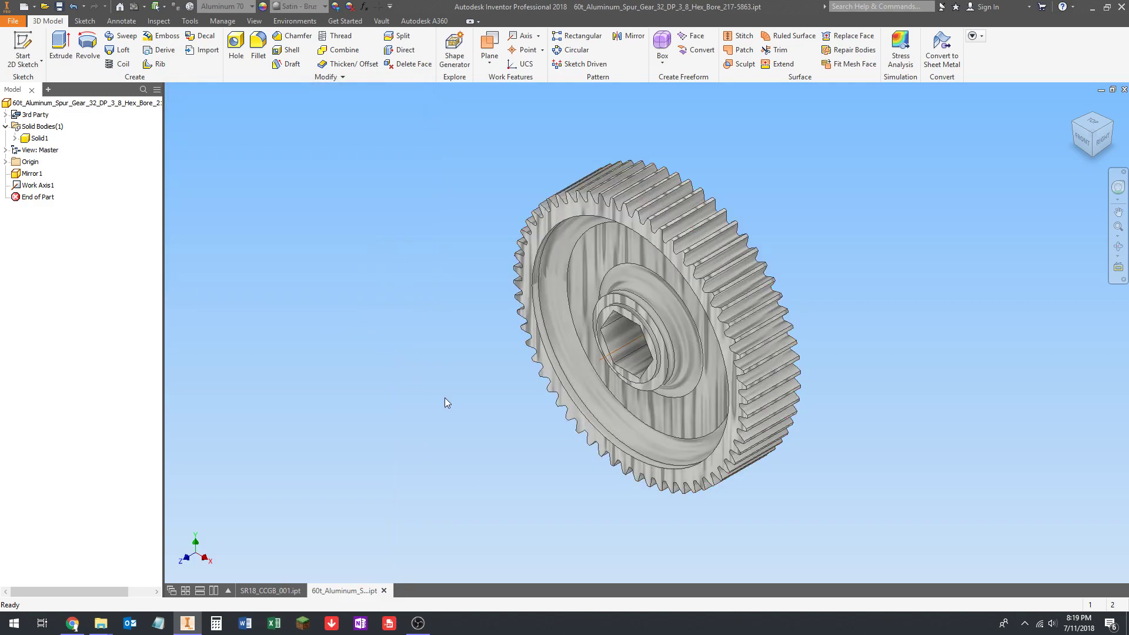
Step: Apply the Beige appearance to the 32 DP 60-tooth gear, and save and close the part
click(288, 12)
click(300, 15)
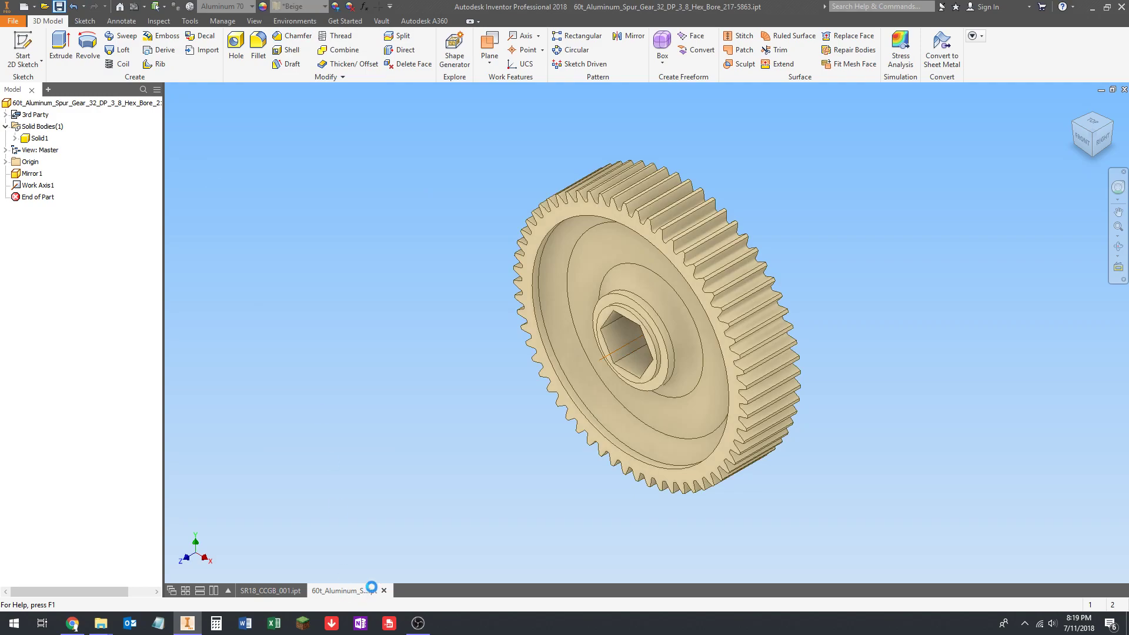
click(384, 591)
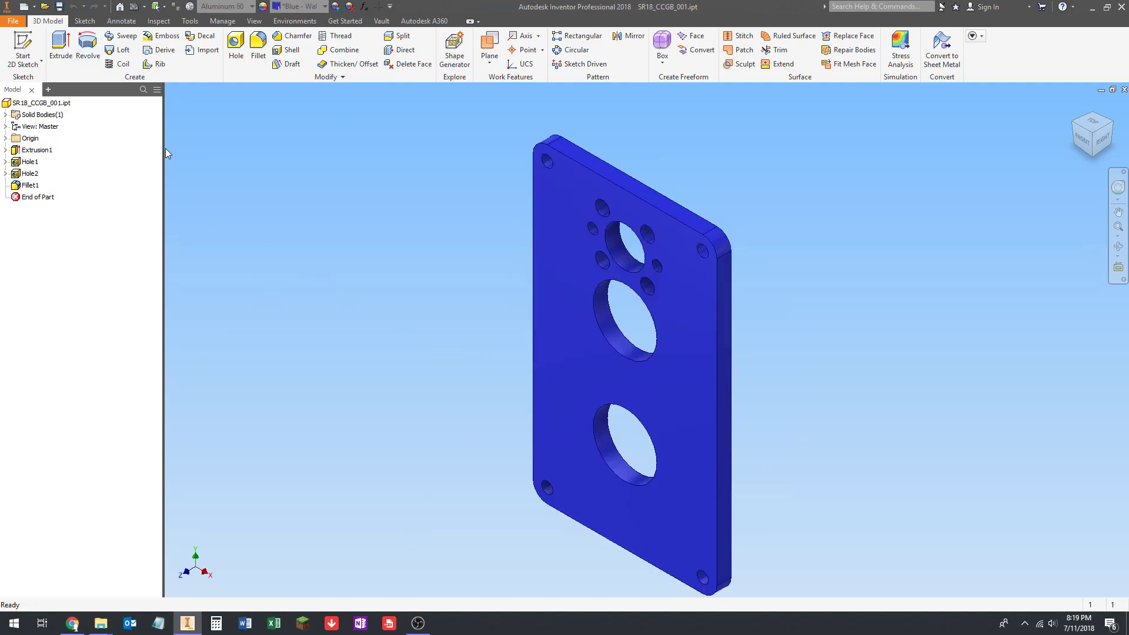
Step: Open 775pro_217-4347.STEP from the CAD Class Gearbox folder and import it as a converted model
click(45, 7)
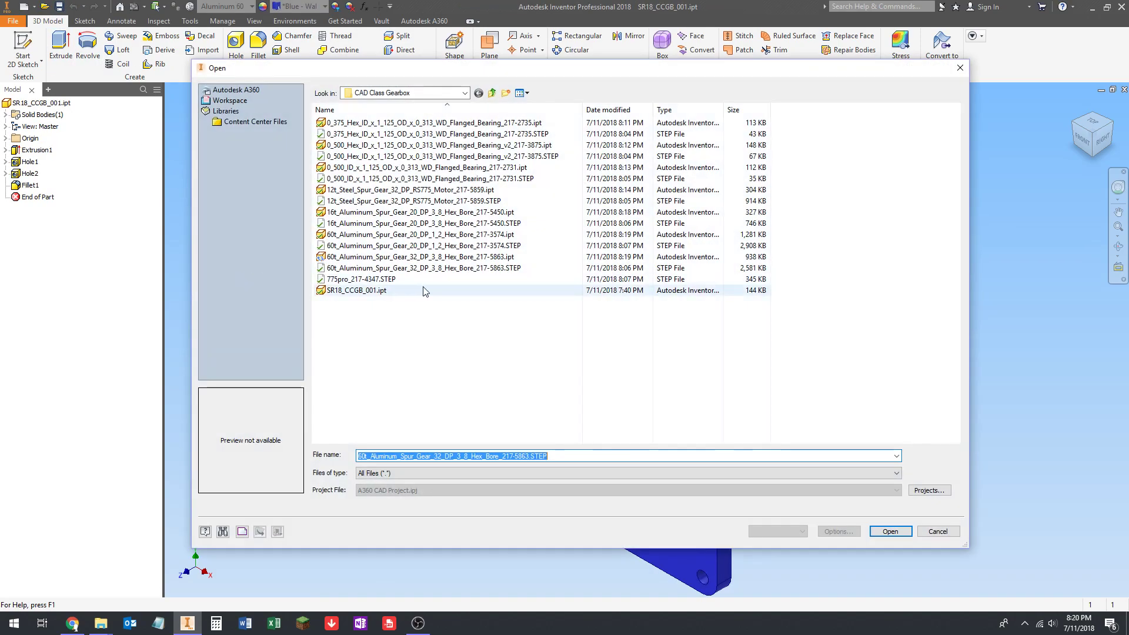
click(353, 280)
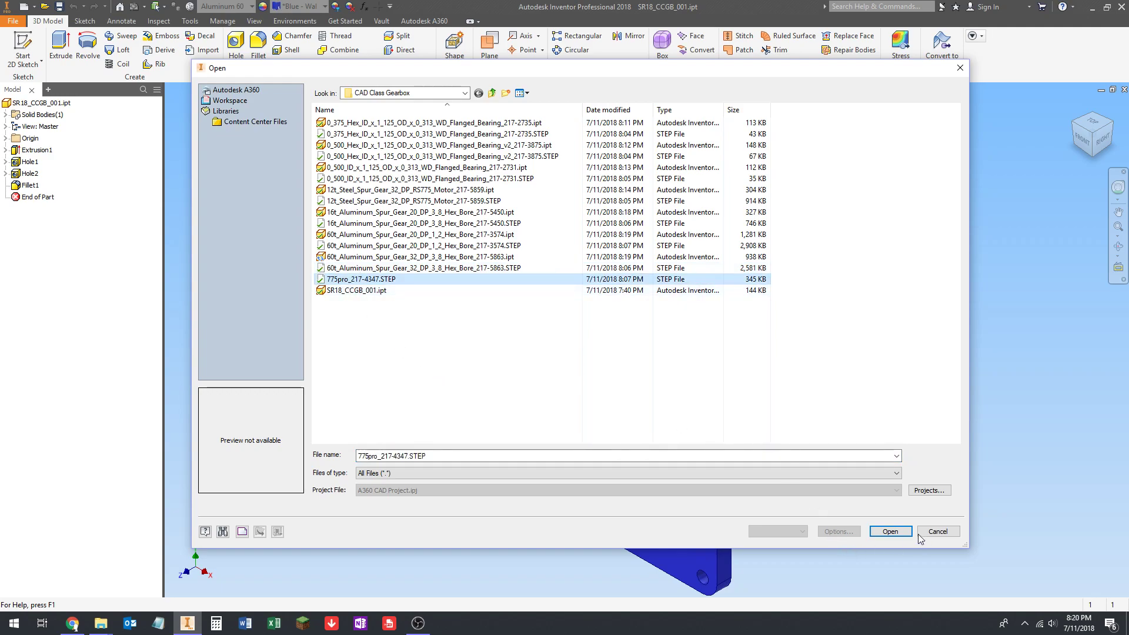
click(891, 532)
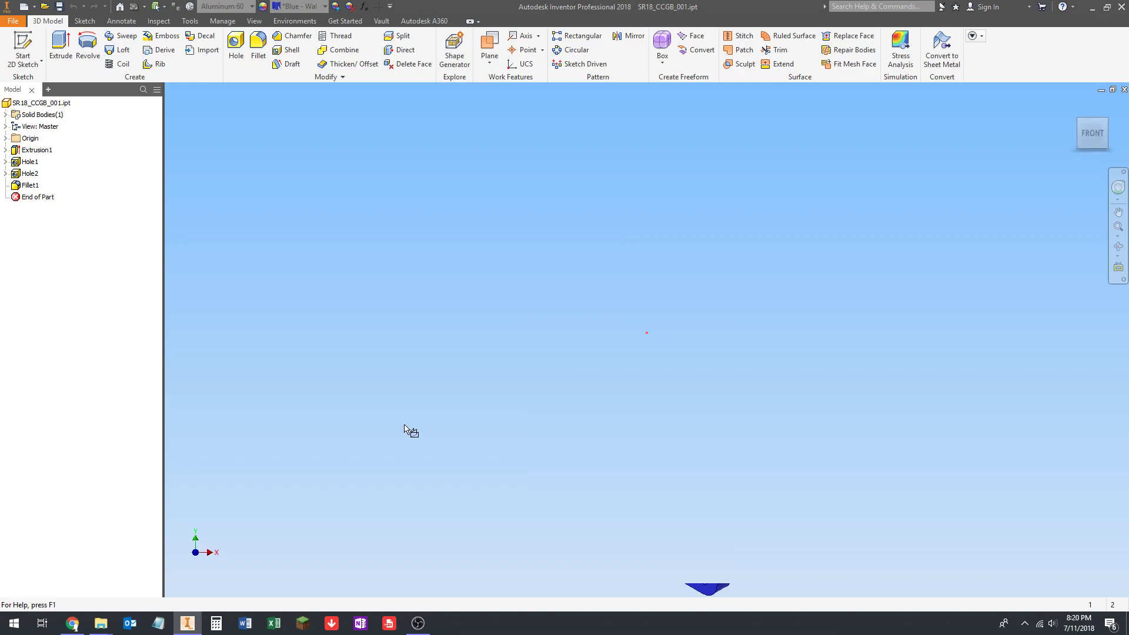
click(335, 464)
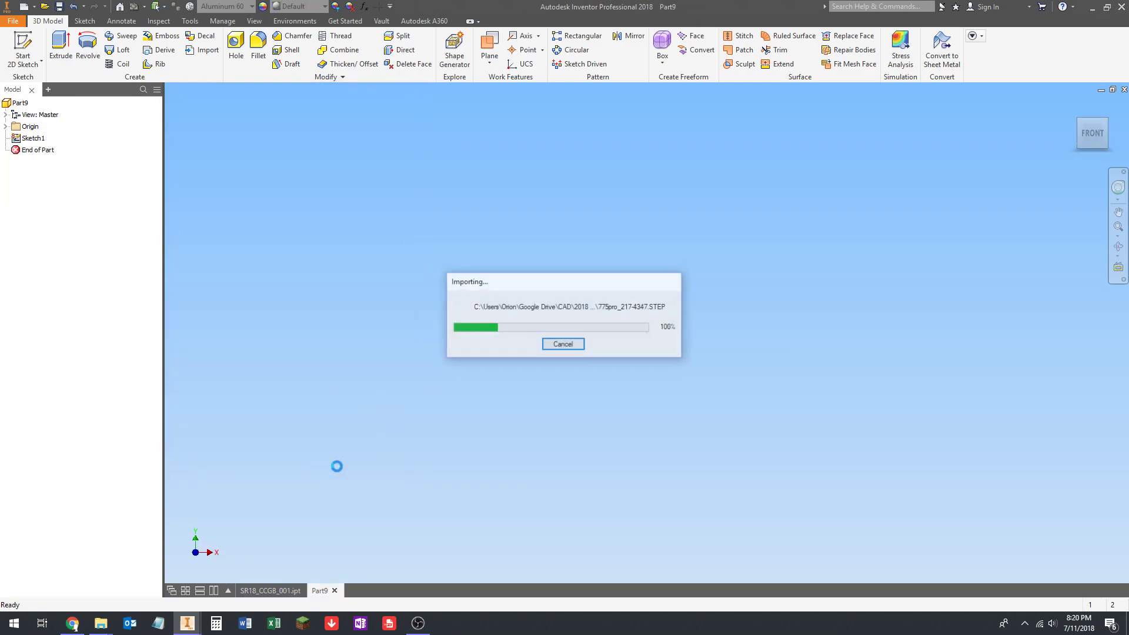
Step: Assign the Steel material from the Inventor Material Library to the 775pro motor
click(213, 7)
scroll(259, 310, down, 1)
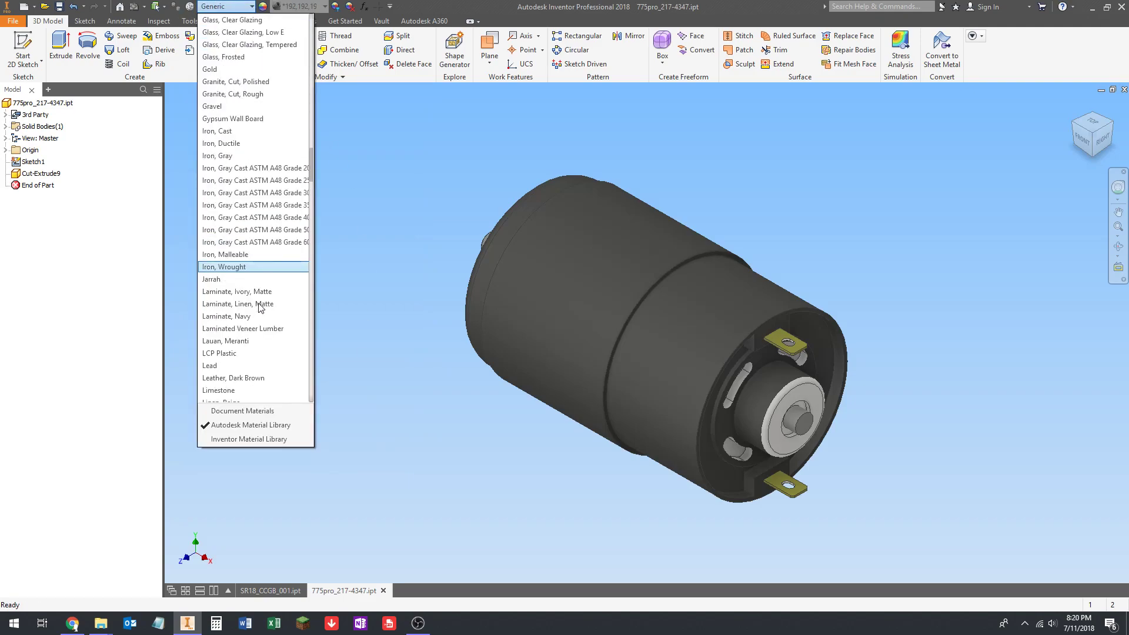
click(237, 439)
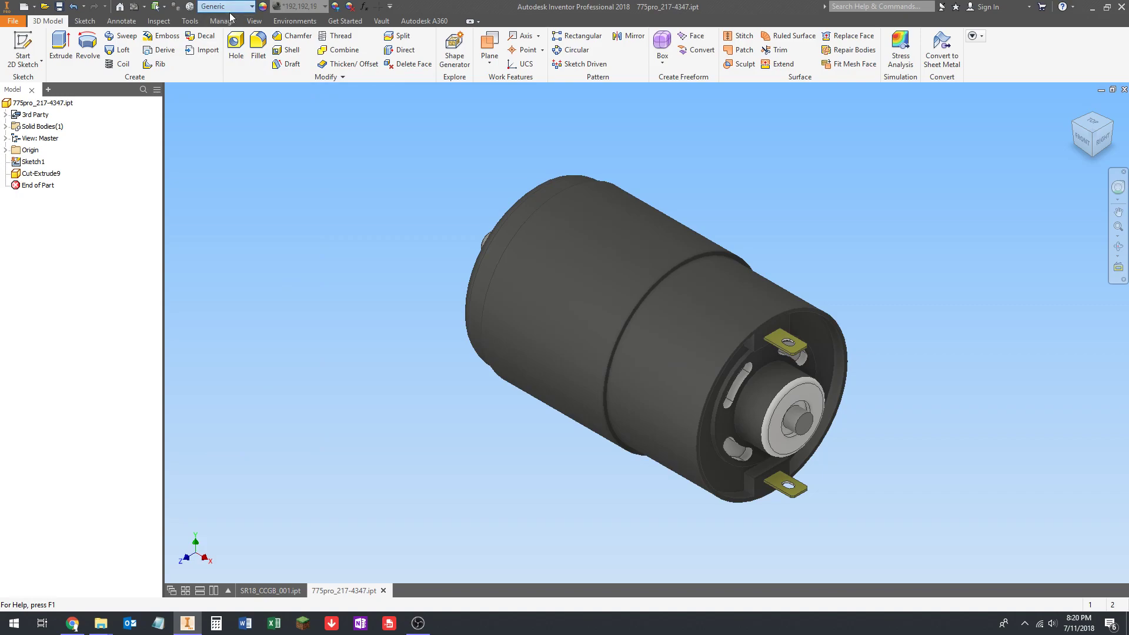
click(235, 6)
scroll(252, 288, up, 2)
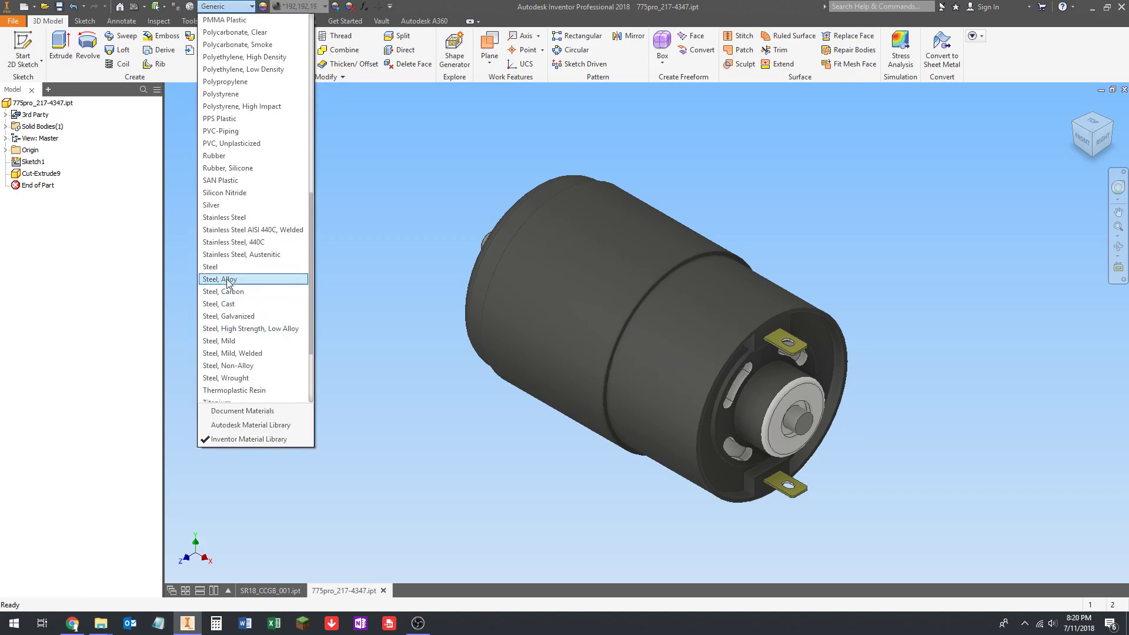
click(235, 266)
Step: Examine the 775pro motor from several sides, including its output shaft, vented end faces and the electrical terminals at the rear
middle_drag(489, 348, 459, 356)
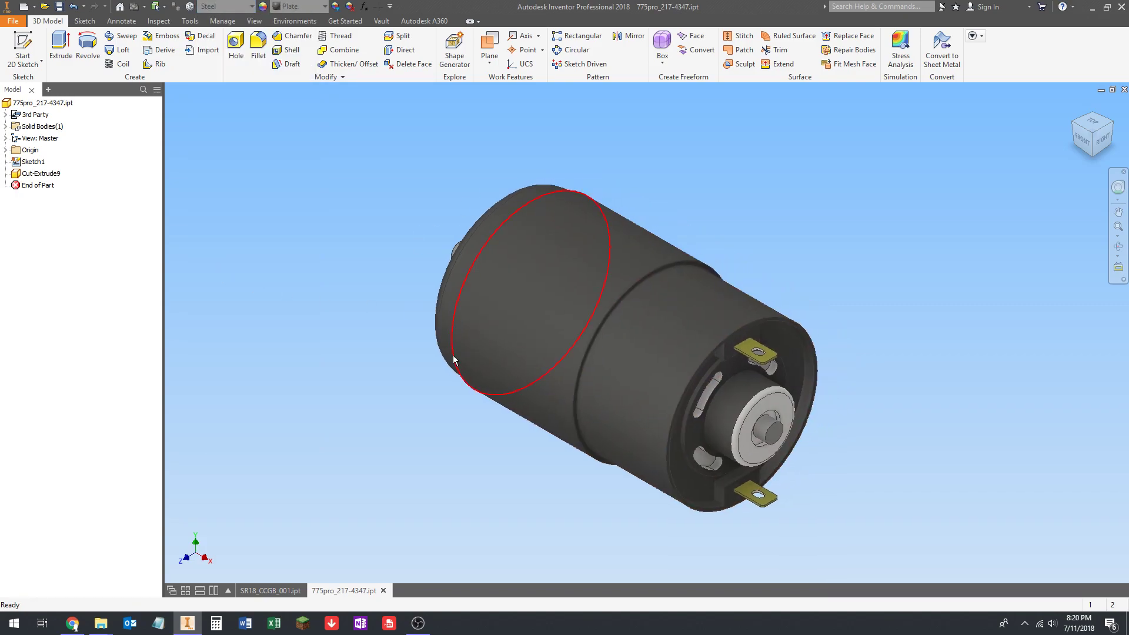
shift+middle_drag(365, 372, 723, 266)
scroll(598, 294, up, 3)
shift+middle_drag(598, 294, 553, 317)
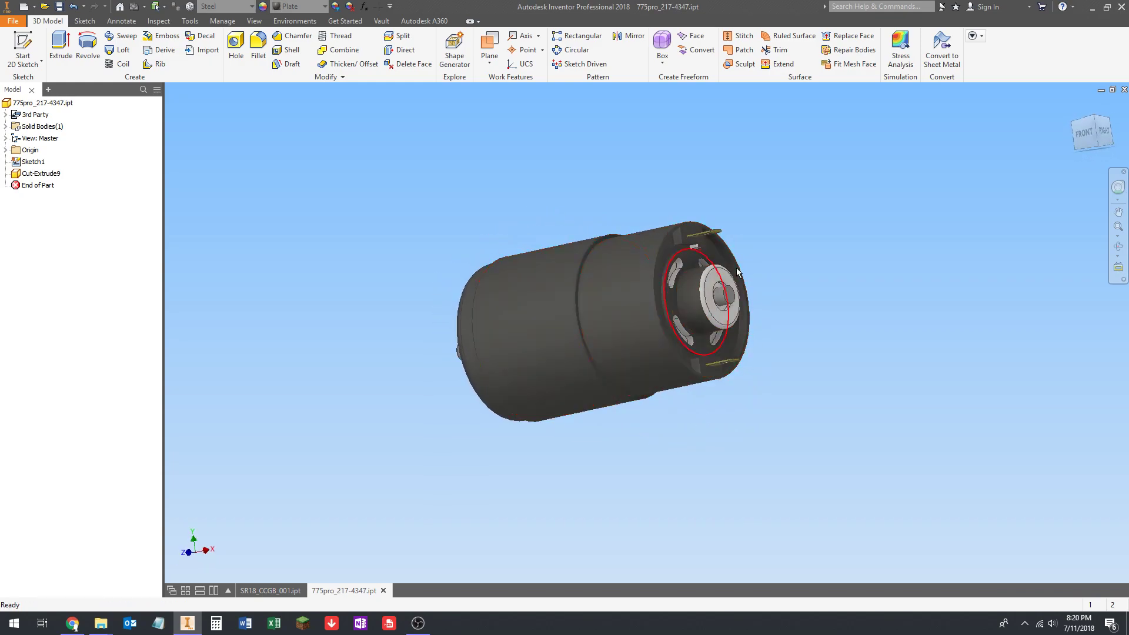
shift+middle_drag(633, 333, 627, 239)
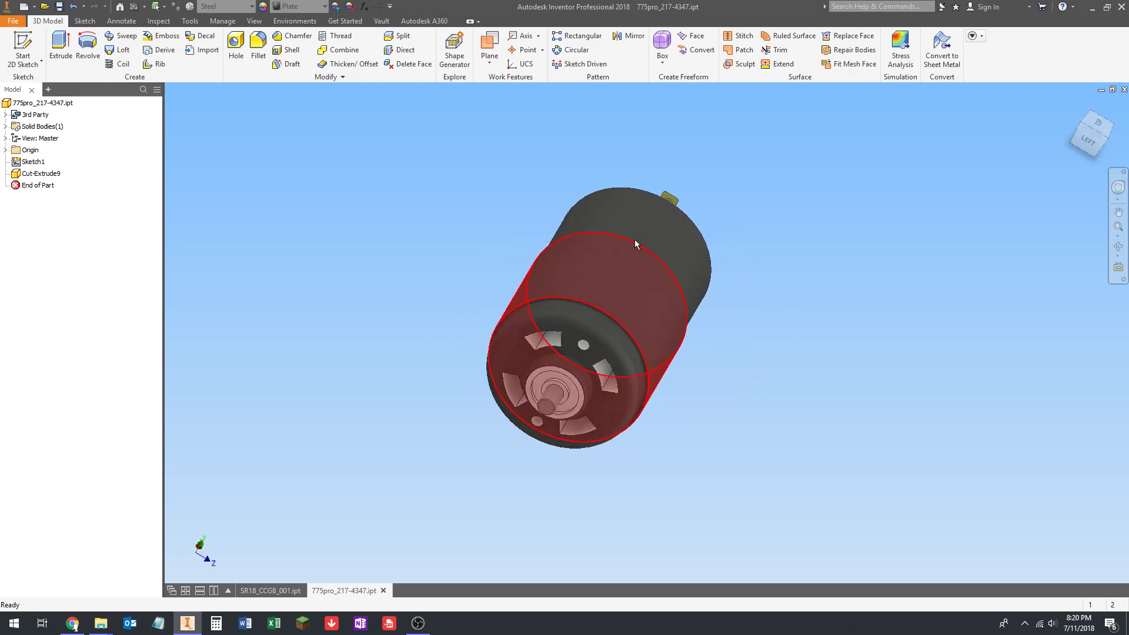
shift+middle_drag(579, 256, 646, 300)
shift+middle_drag(552, 333, 349, 242)
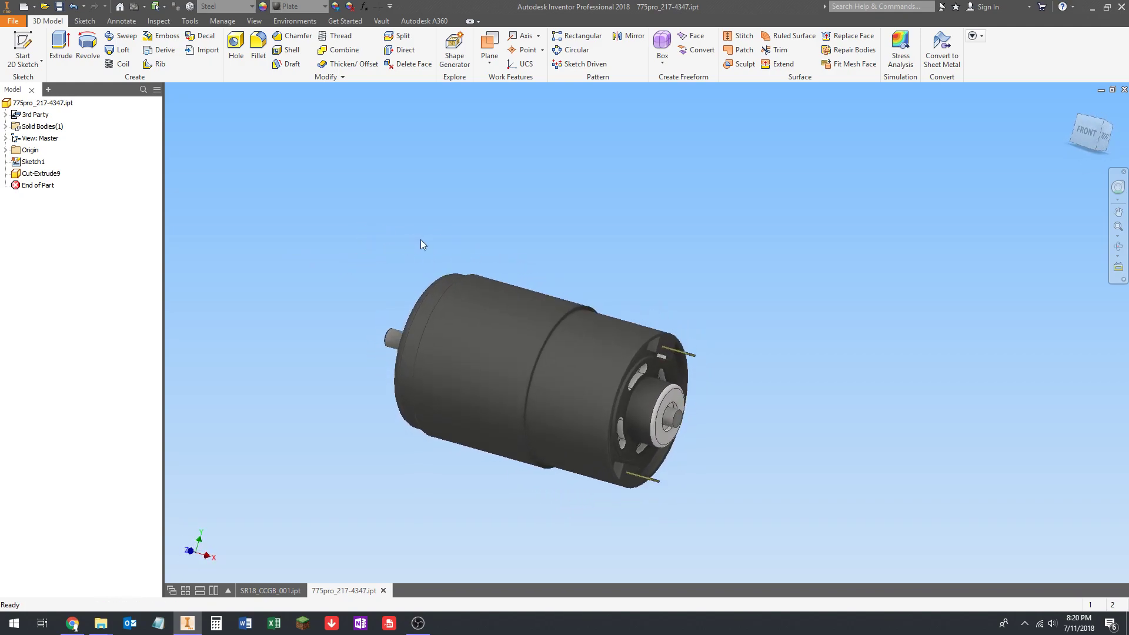
key(F6)
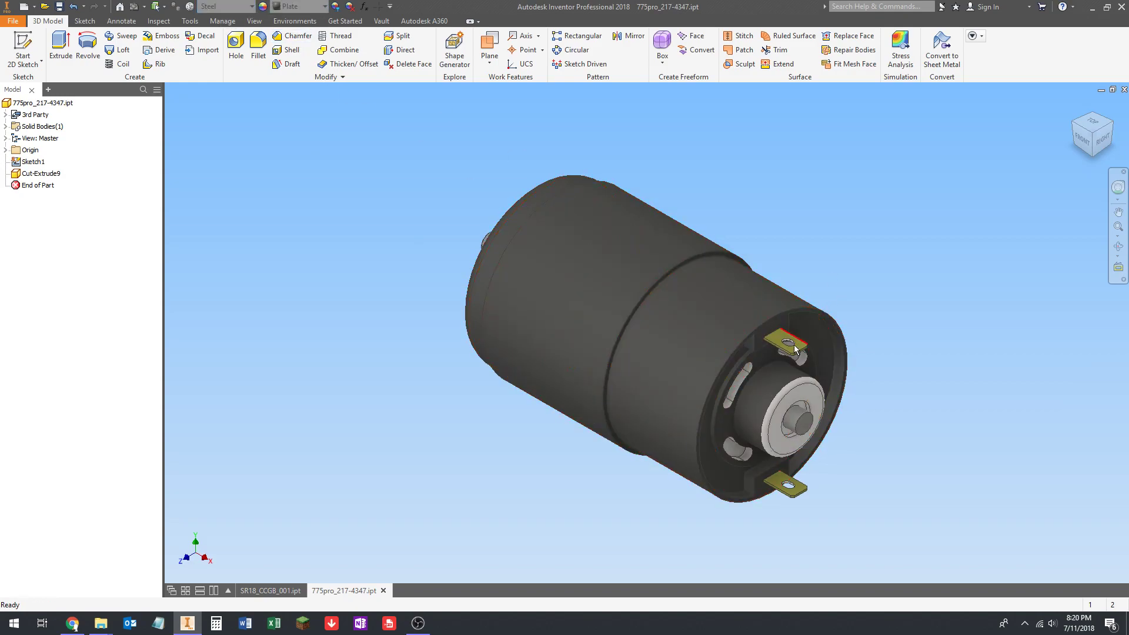
shift+middle_drag(772, 504, 710, 260)
scroll(749, 240, down, 5)
scroll(708, 260, up, 3)
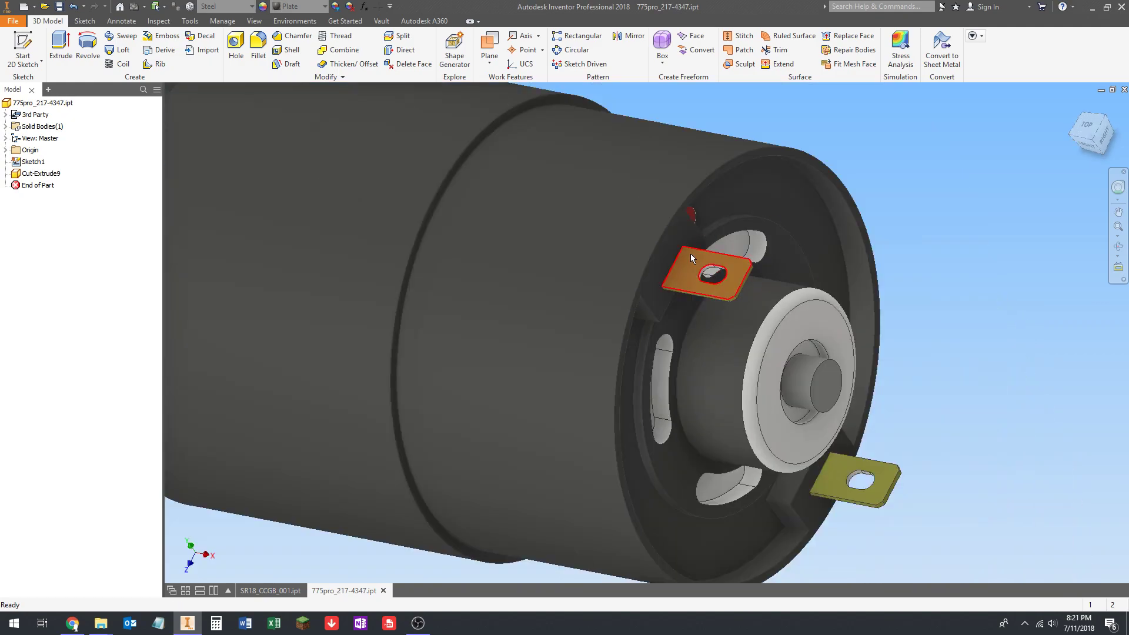
scroll(741, 270, up, 3)
shift+middle_drag(627, 289, 807, 270)
middle_drag(621, 253, 596, 264)
key(F6)
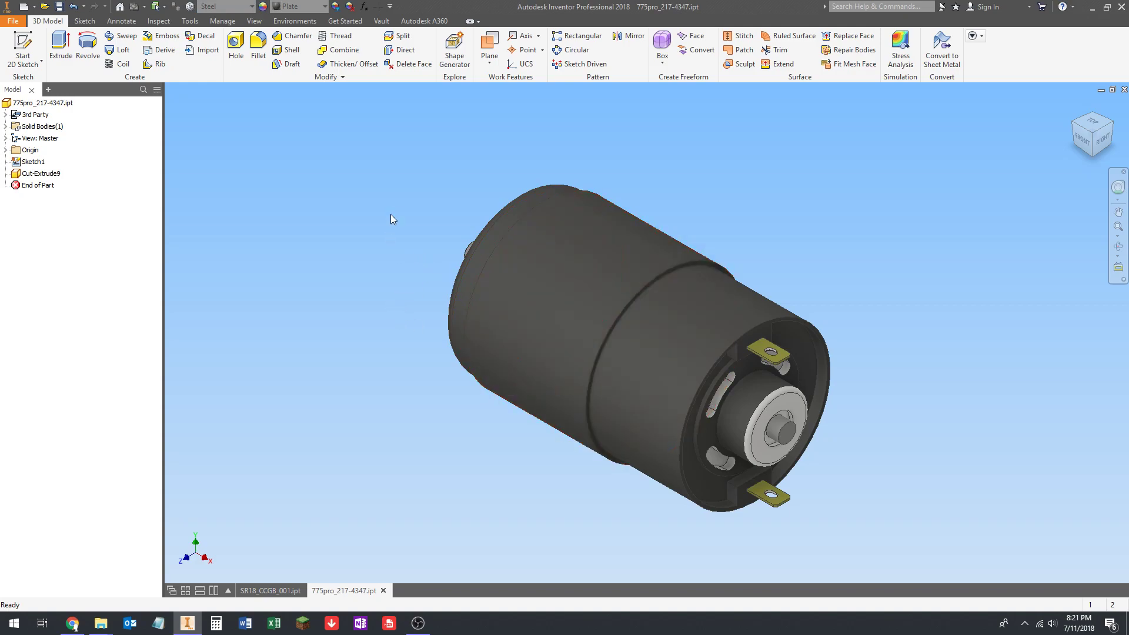
middle_drag(470, 238, 435, 224)
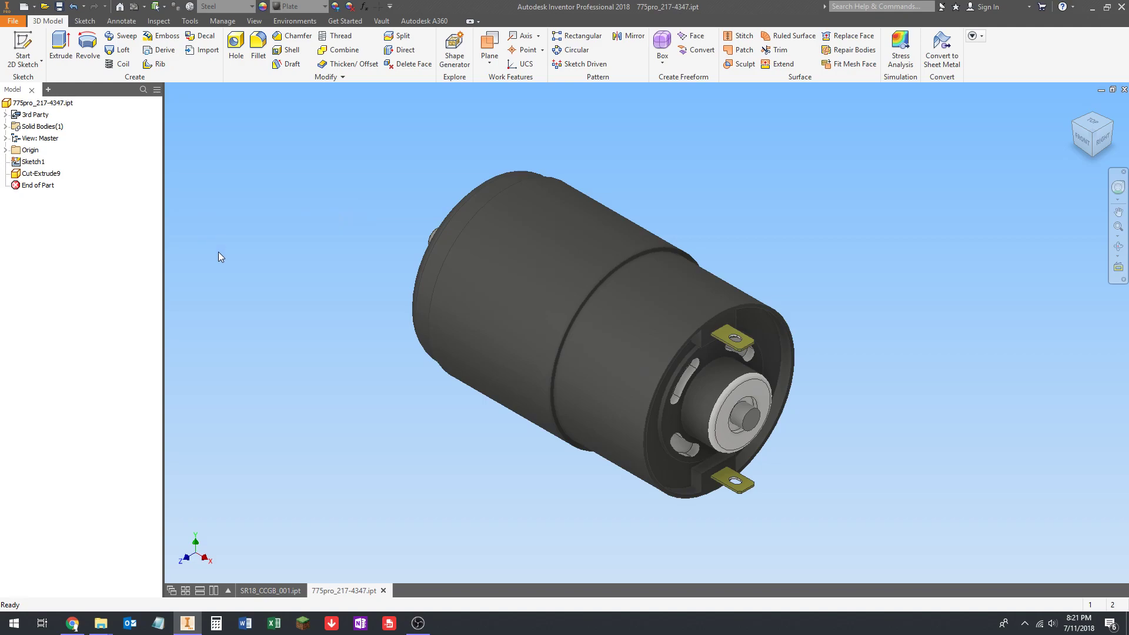
Step: Delete the motor's leftover Sketch1 and add a work axis through the centre of its cylindrical body
right_click(35, 164)
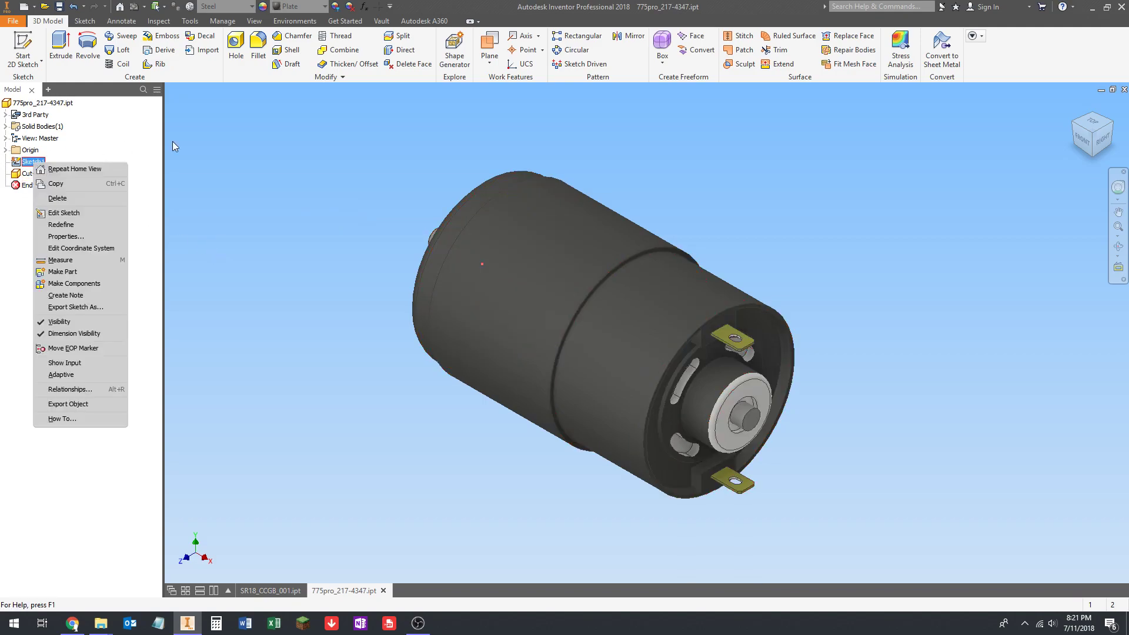
click(133, 147)
right_click(26, 165)
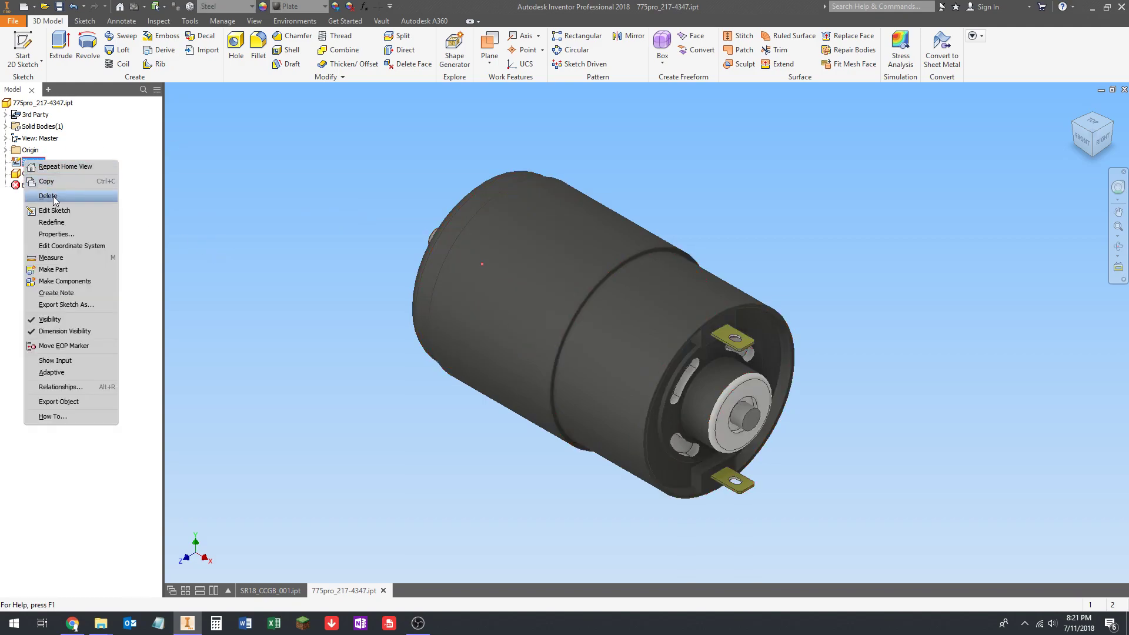
click(56, 207)
click(528, 36)
click(571, 308)
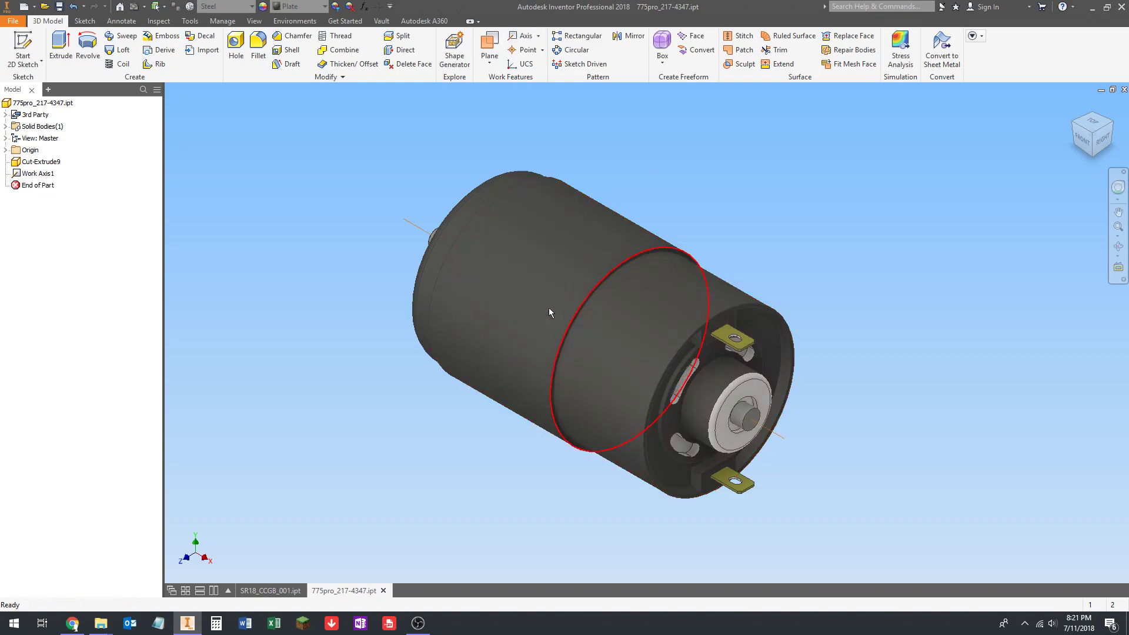
shift+middle_drag(344, 232, 477, 257)
key(F6)
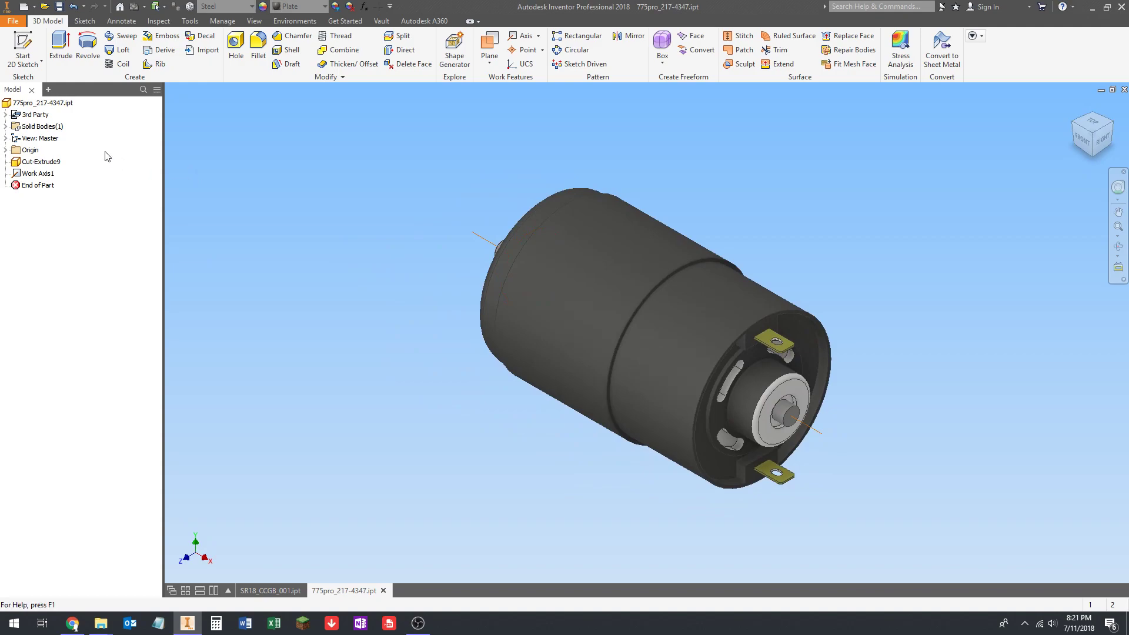
Step: Open the 775pro part's physical iProperties and update the calculated mass, area and volume
right_click(22, 106)
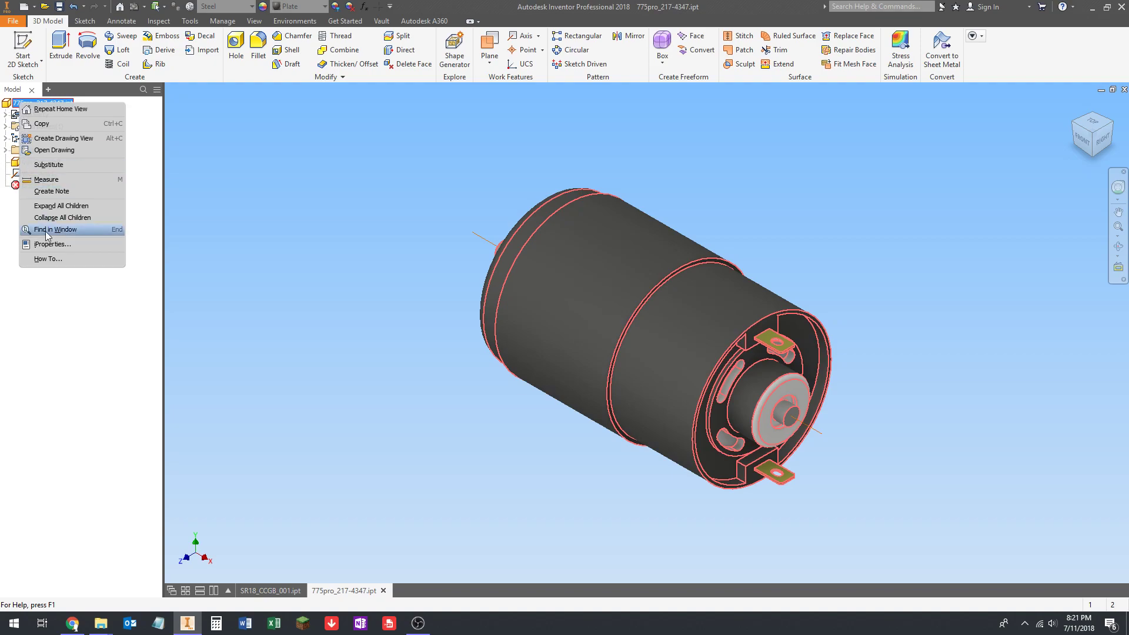
click(41, 245)
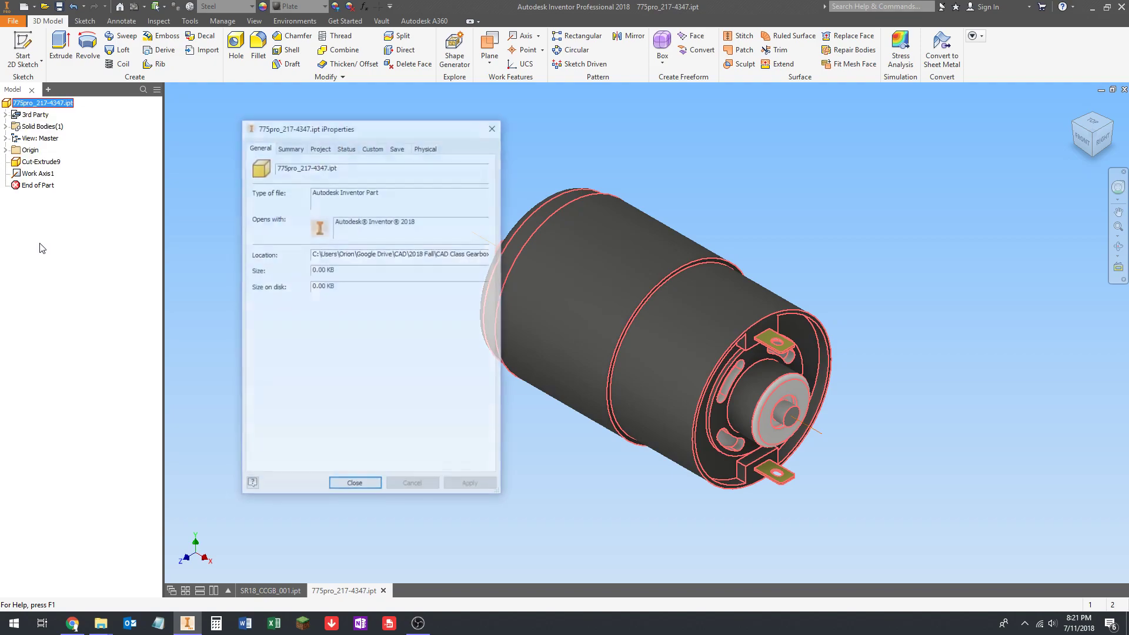
click(427, 148)
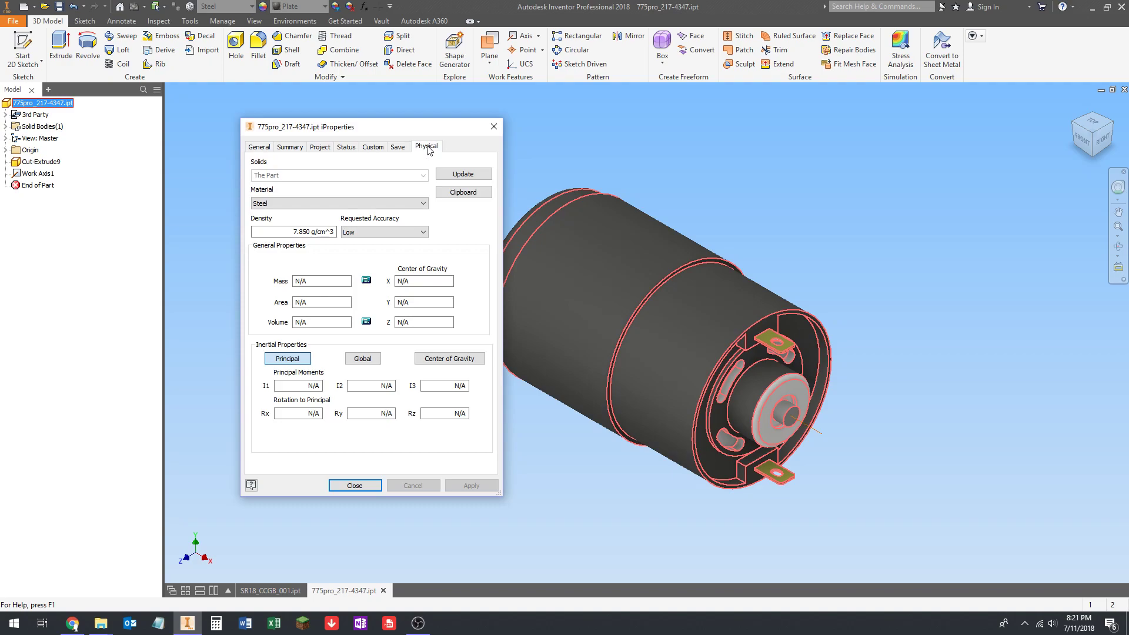
click(457, 175)
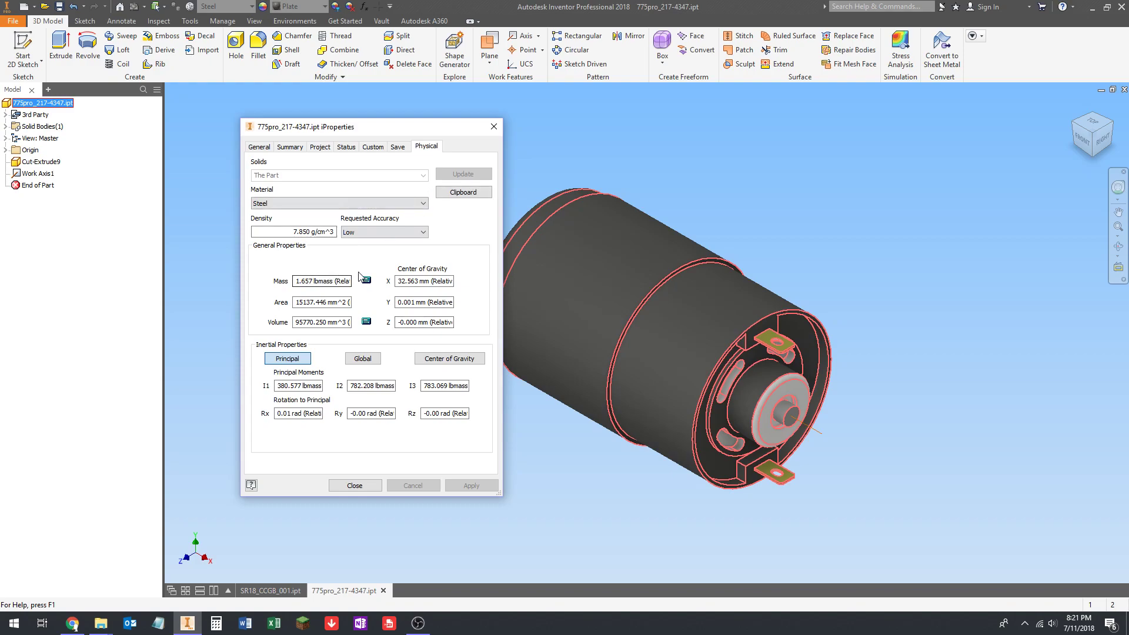
drag(297, 285, 303, 285)
Step: Switch to Chrome and look up the 775pro's actual weight on its VEX Robotics product page
click(72, 624)
scroll(386, 340, up, 4)
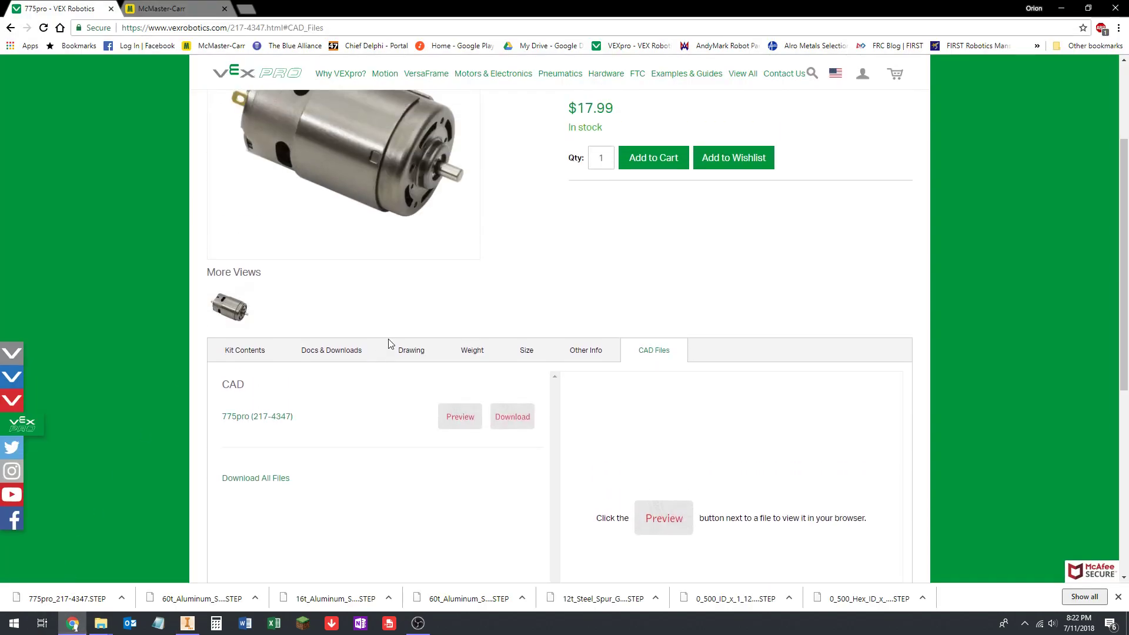
click(474, 353)
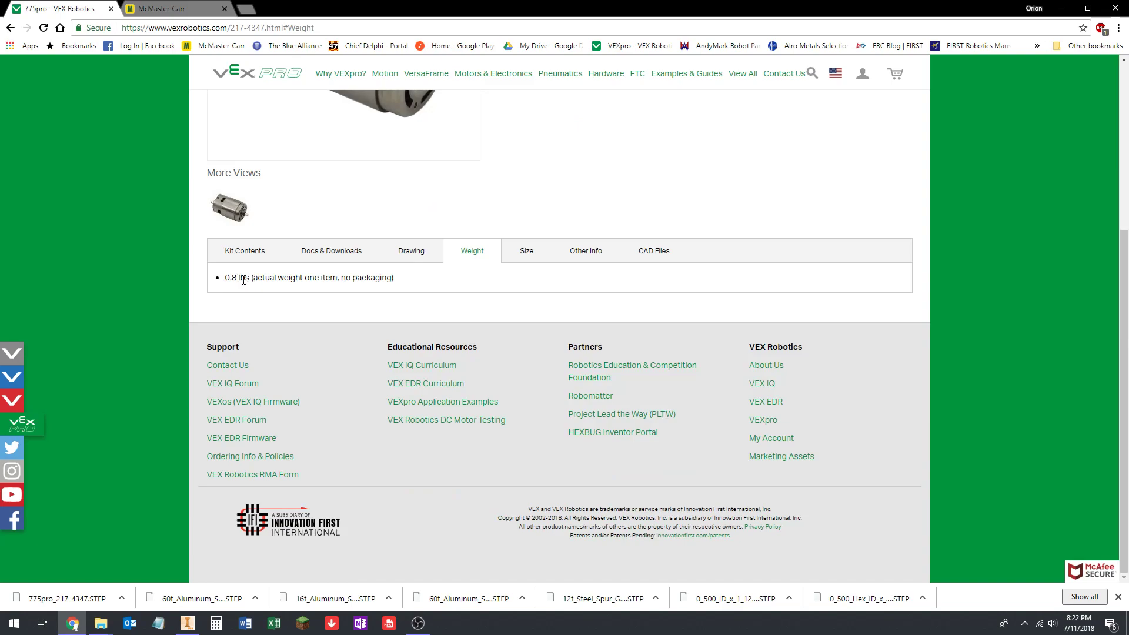
Step: Switch back to Inventor and override the 775pro motor's mass with 0.8 lbmass
click(196, 626)
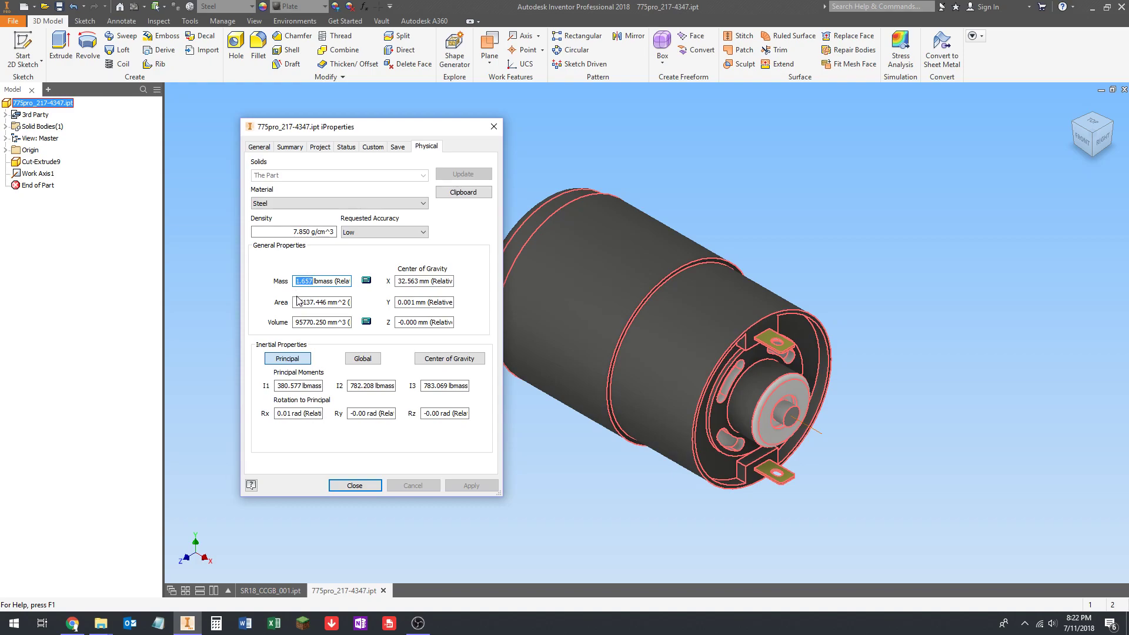
text(.8)
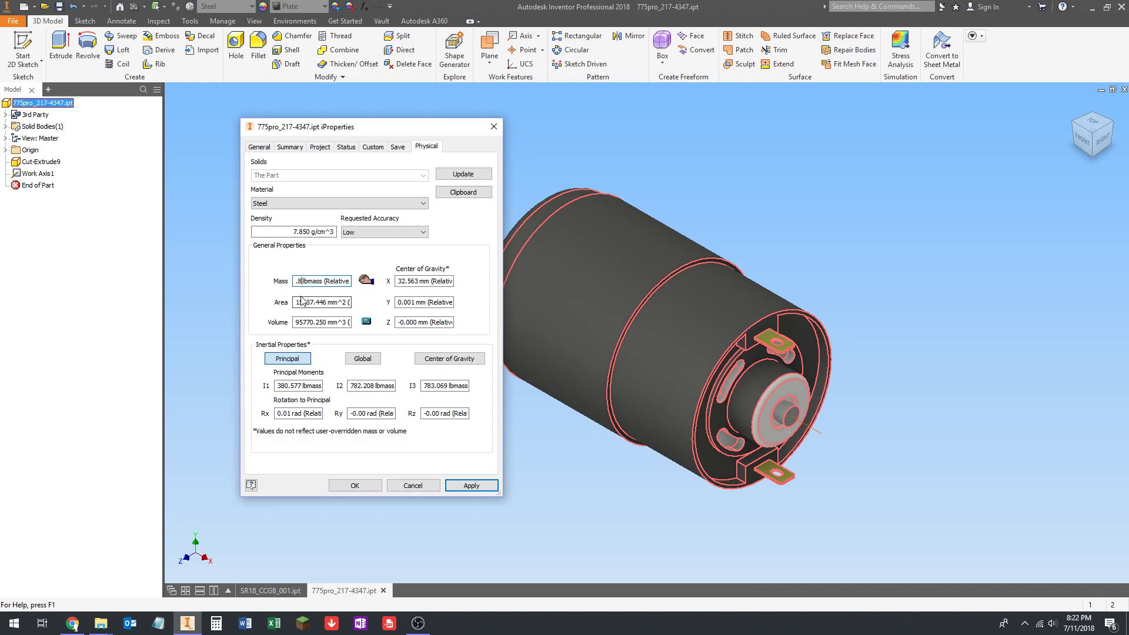
key(Return)
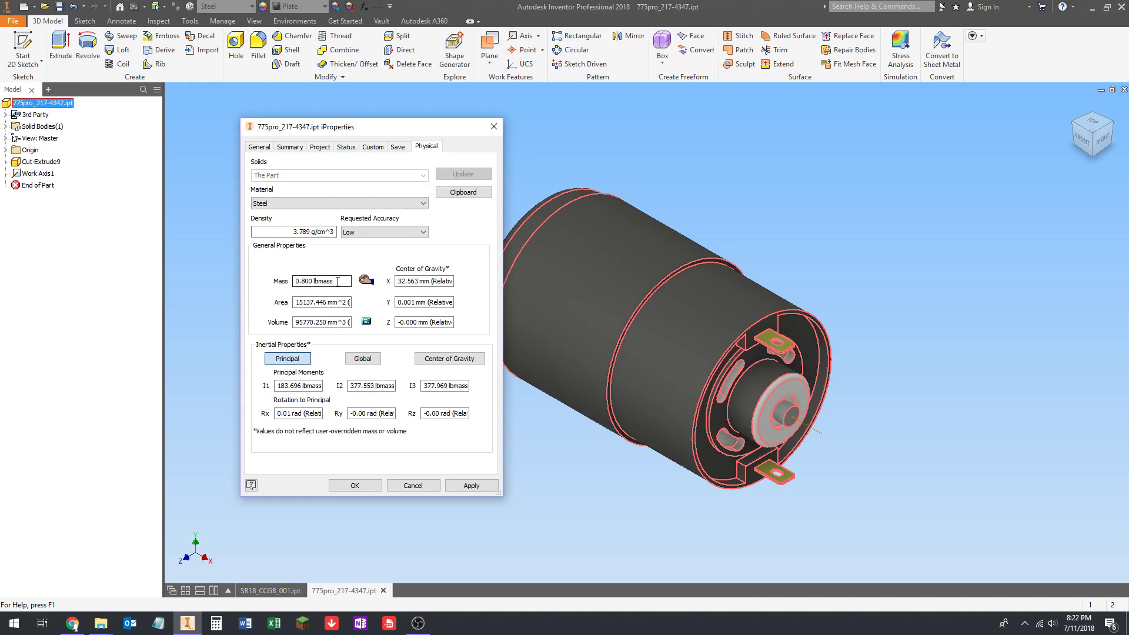
drag(338, 281, 147, 270)
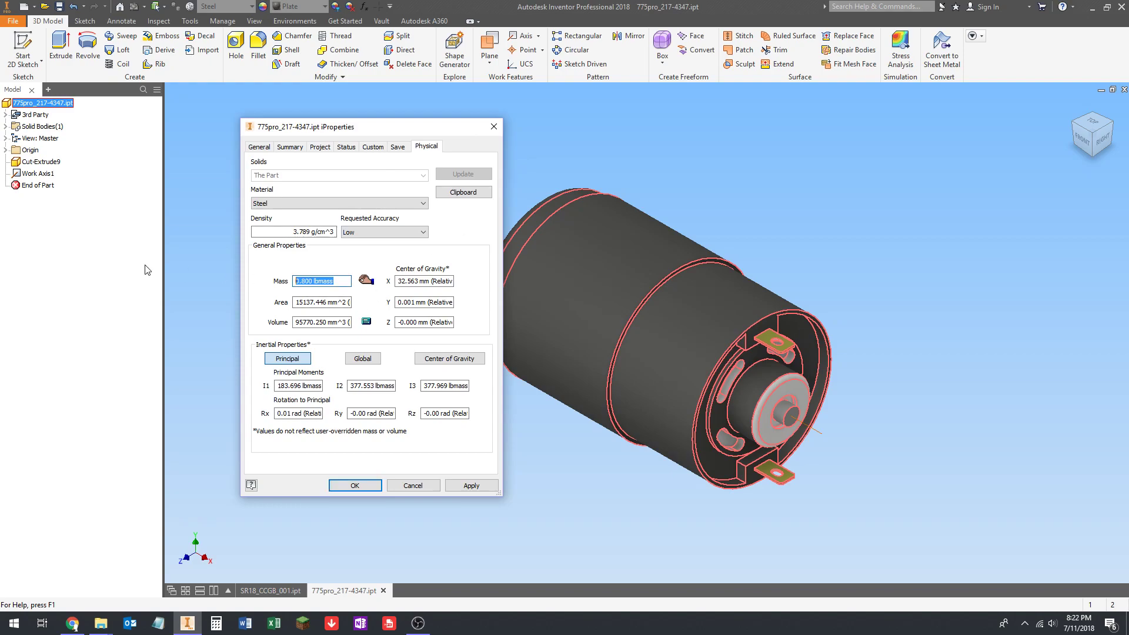
Step: Clear the motor's overridden mass, update the physical properties, and set the mass to 0.8 lbmass again
key(BackSpace)
click(463, 175)
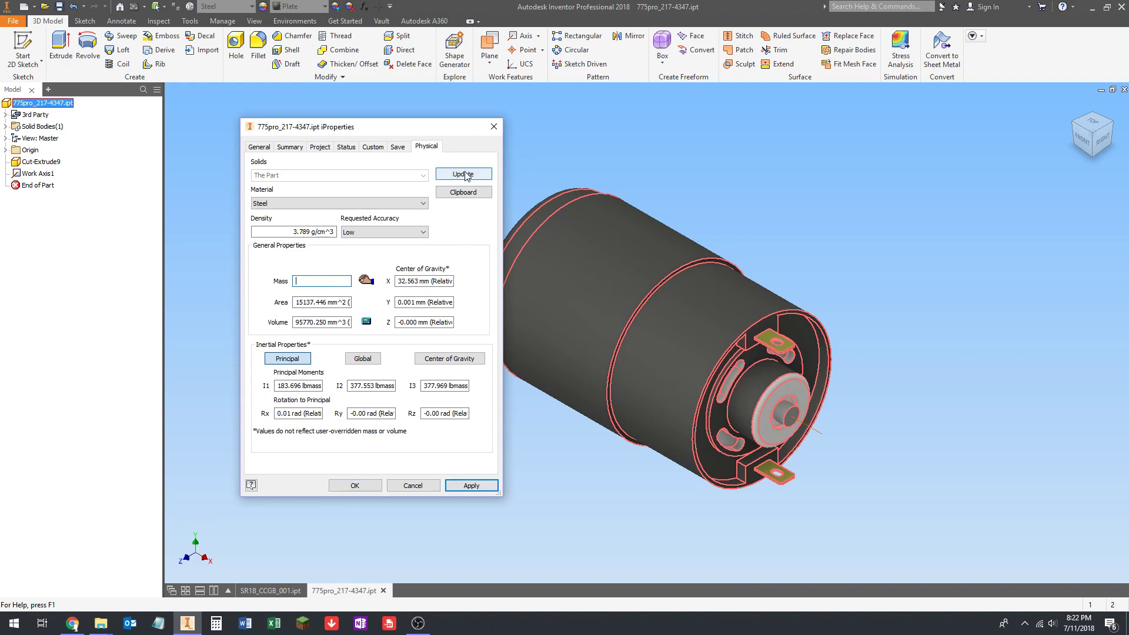
click(299, 283)
text(.8)
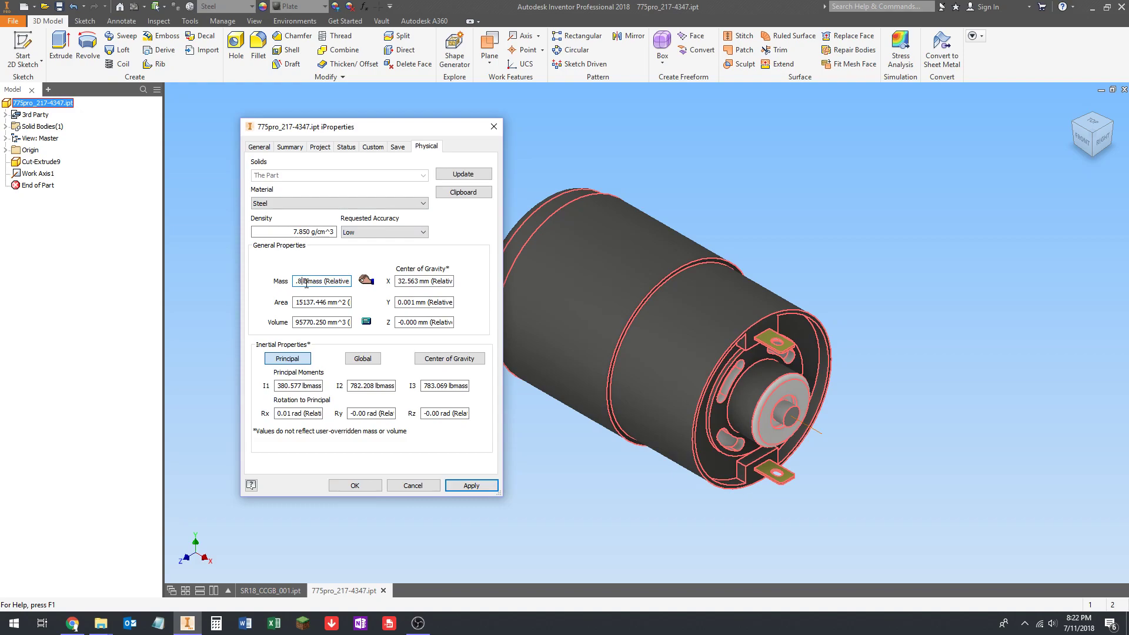
click(463, 174)
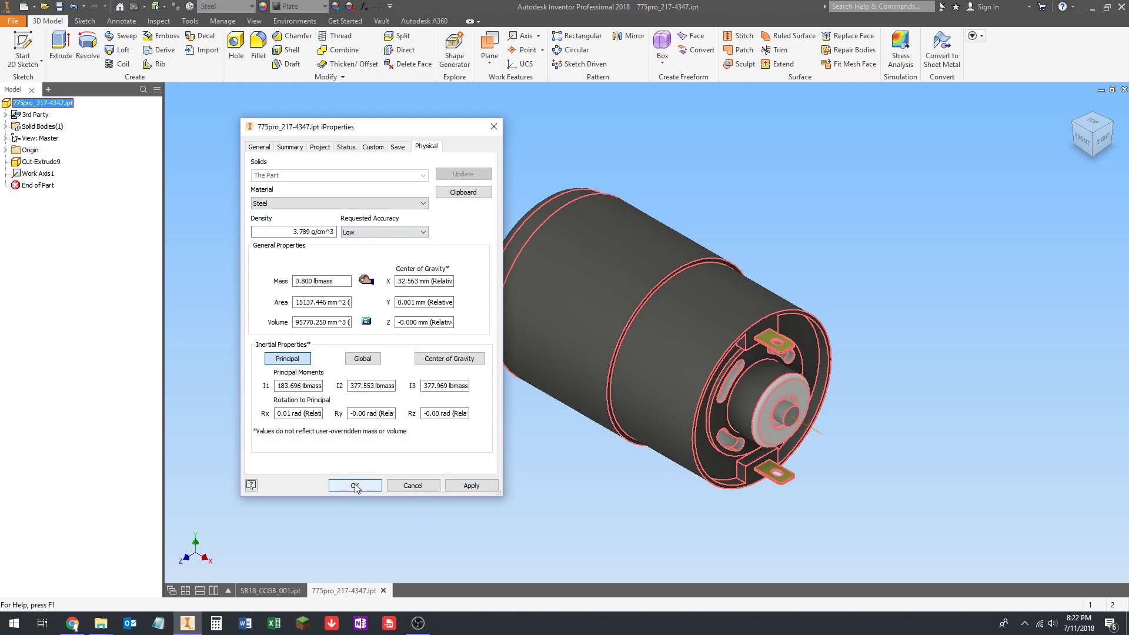
click(355, 486)
click(408, 189)
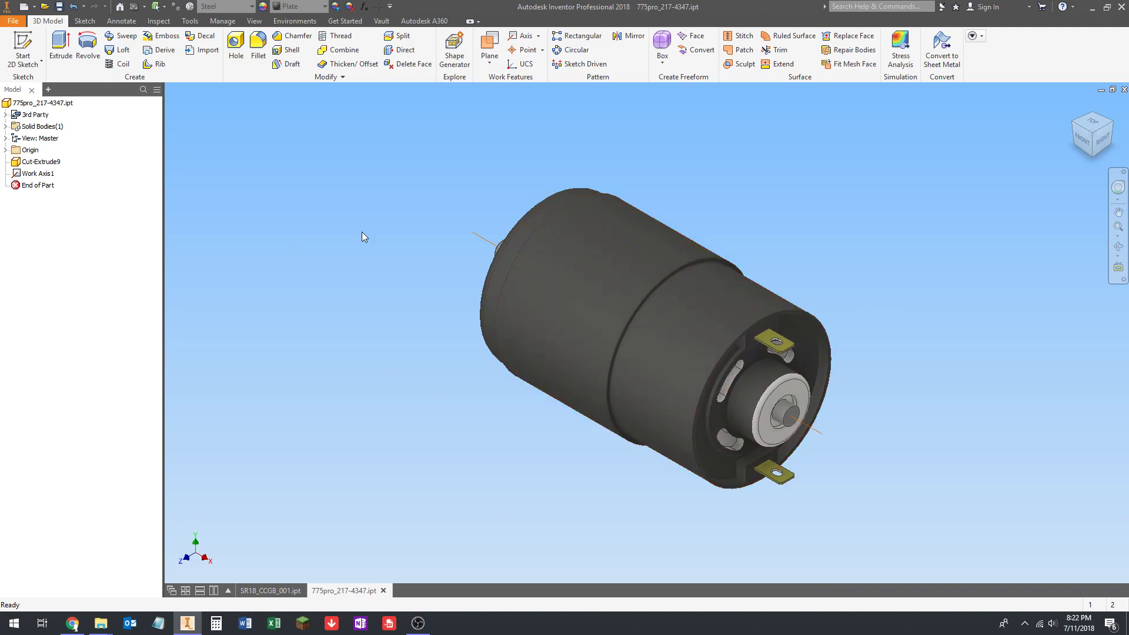
Step: Look over the motor part, then switch to the SR18_CCGB_001 part and inspect the plate's holes
middle_drag(380, 228, 345, 226)
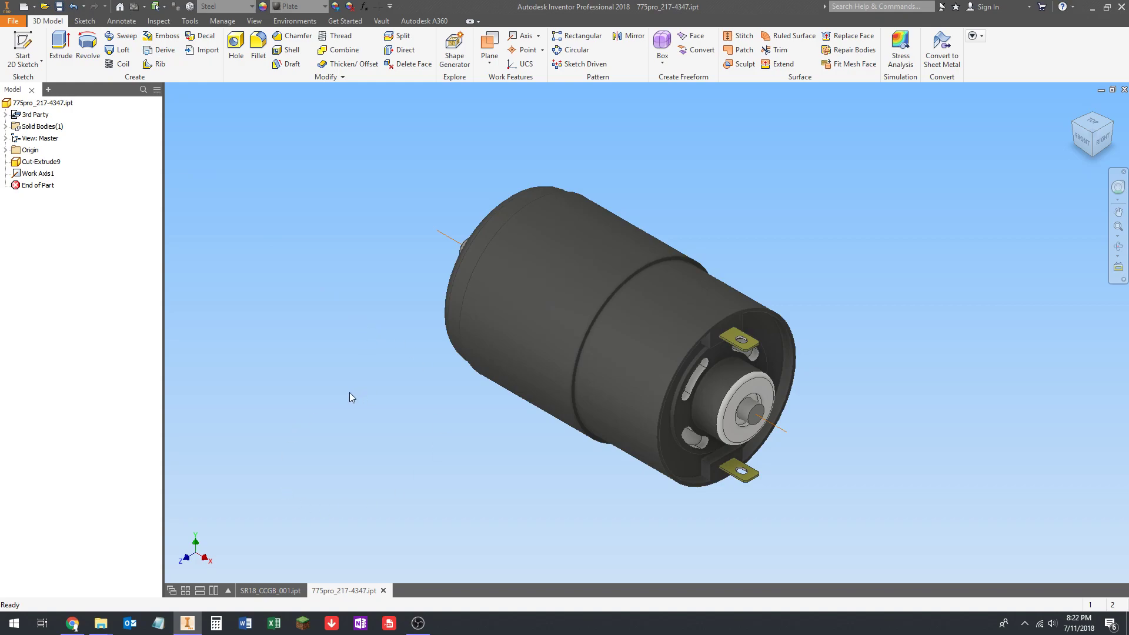
shift+middle_drag(268, 372, 393, 366)
middle_drag(393, 366, 358, 386)
key(F6)
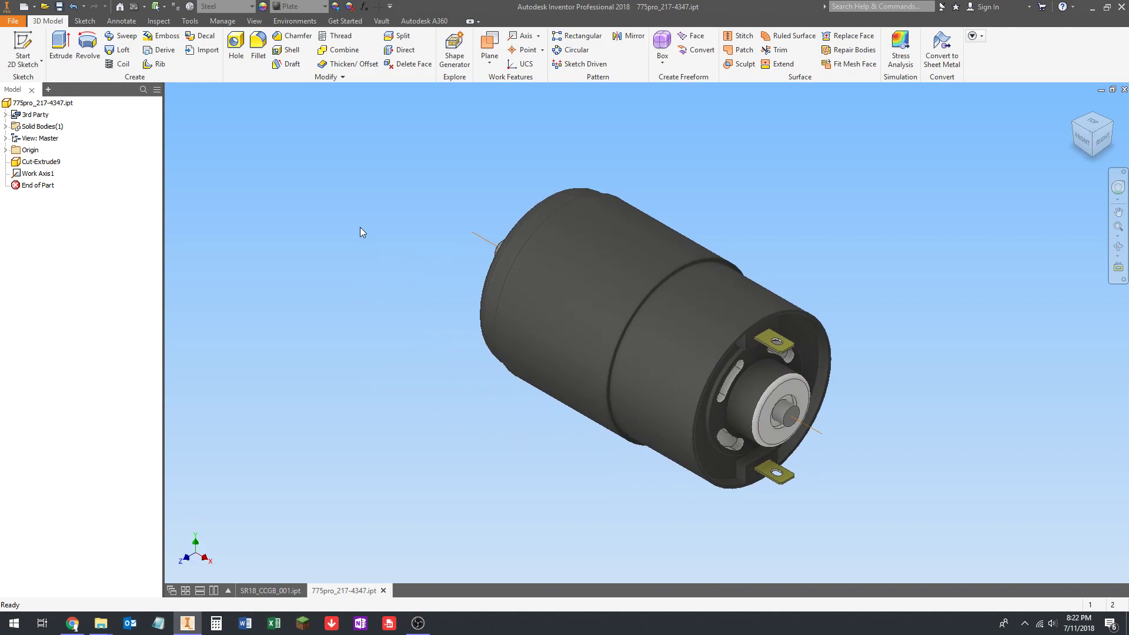
click(254, 591)
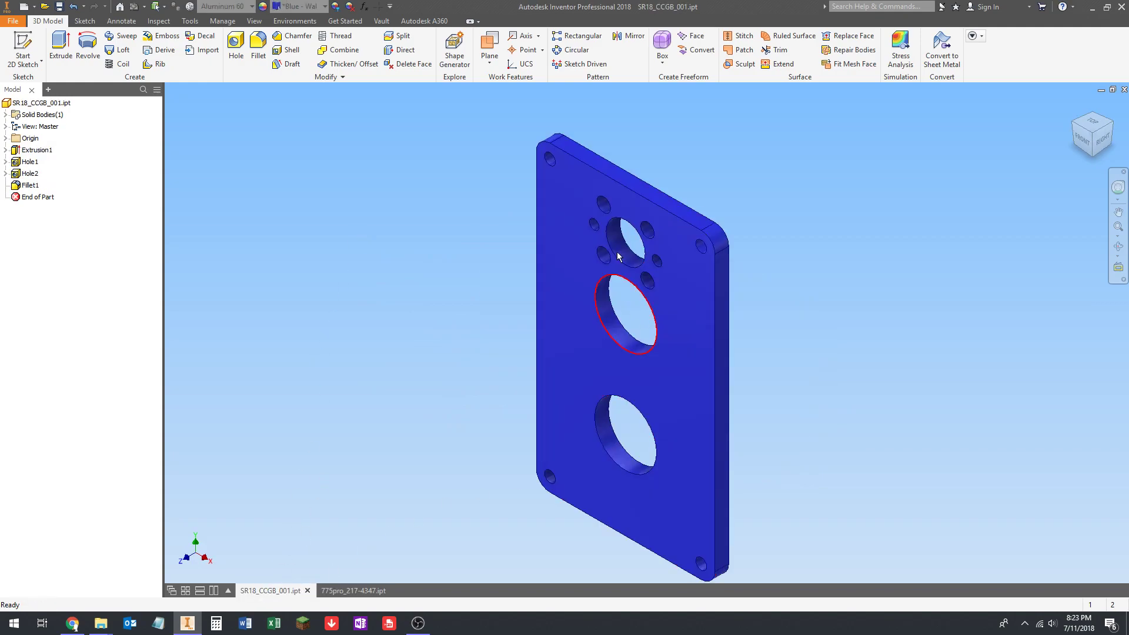
scroll(625, 255, up, 1)
middle_drag(625, 256, 627, 219)
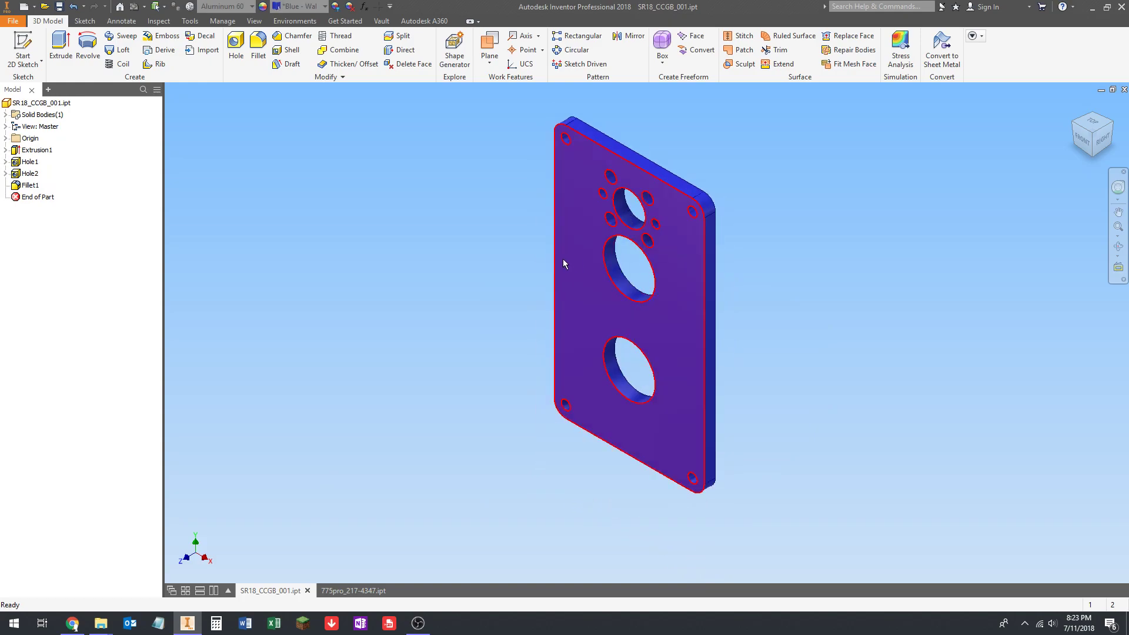
middle_drag(563, 260, 556, 275)
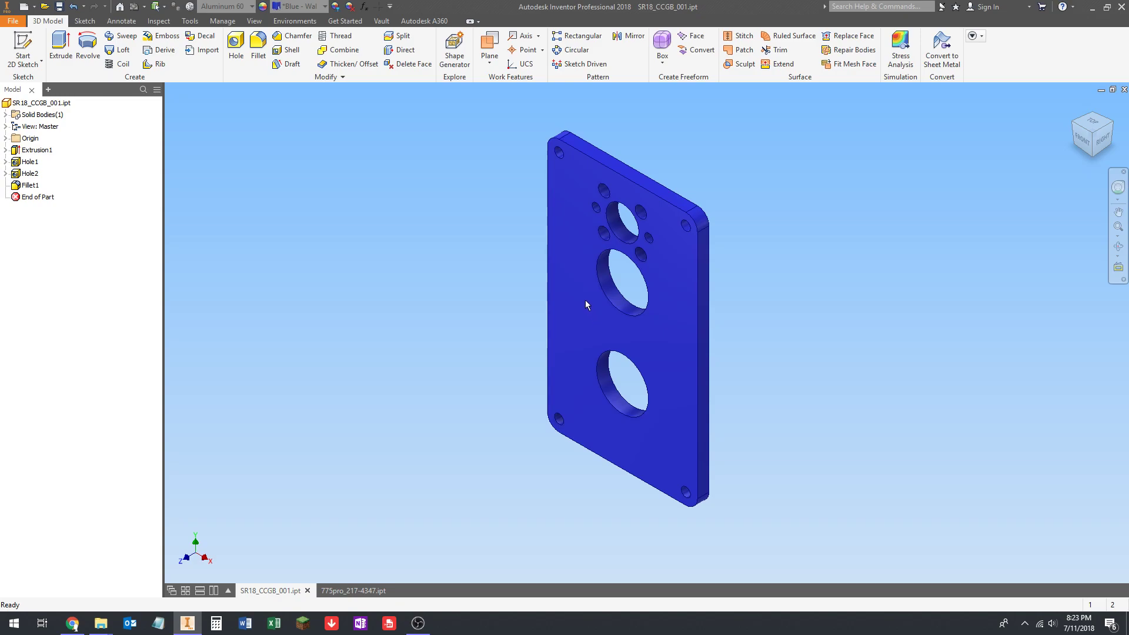
mouse_move(585, 300)
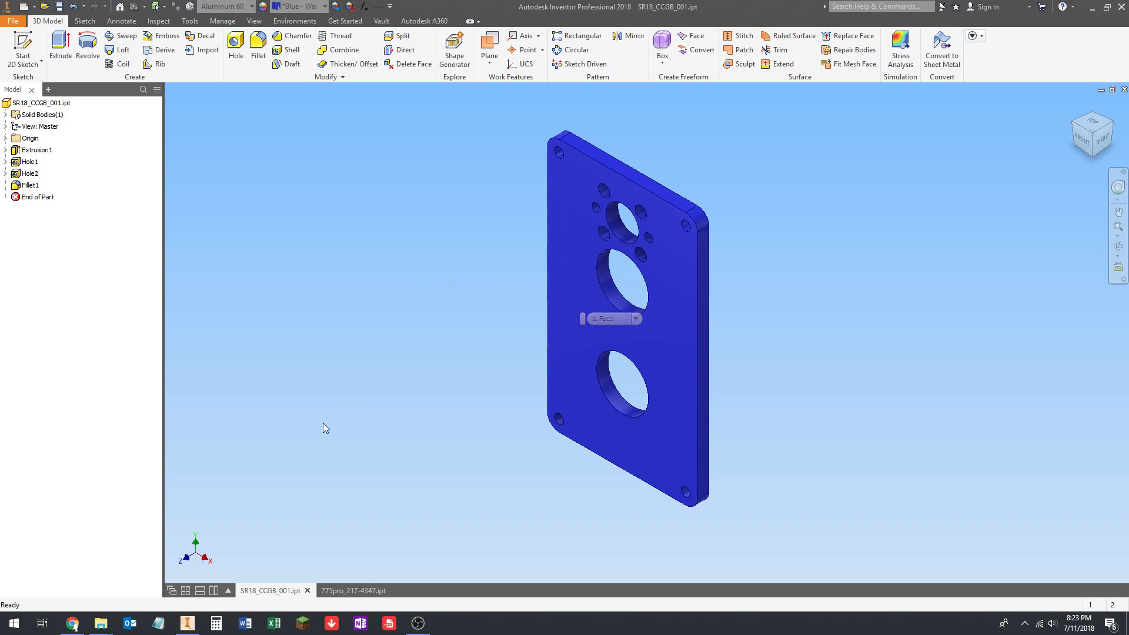
Step: Create a new assembly file from the Standard.iam template
click(24, 7)
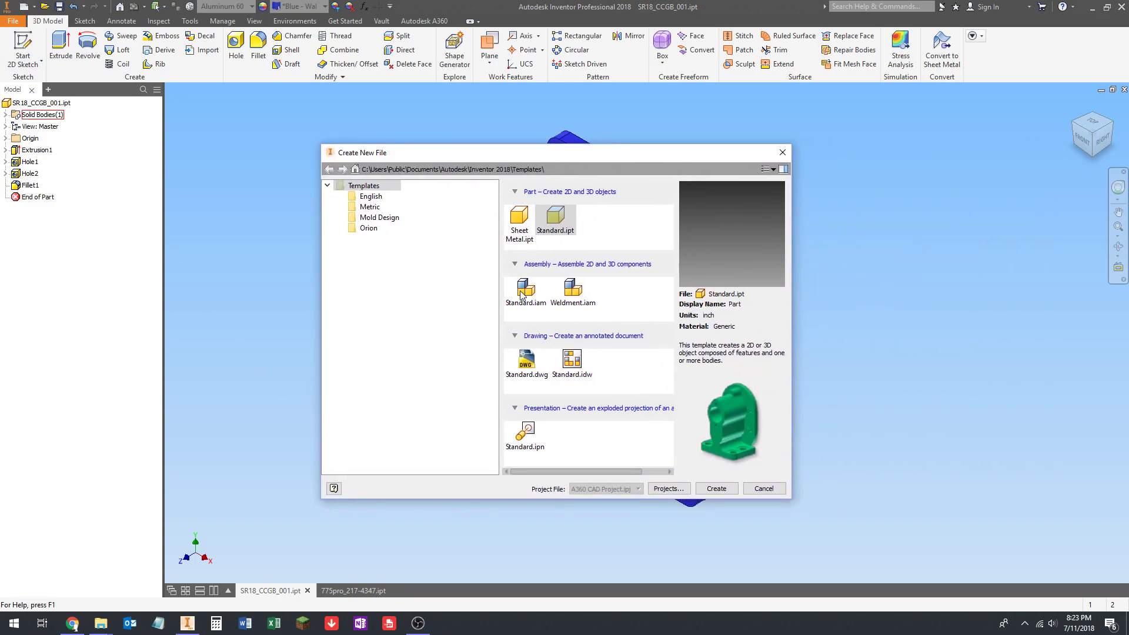
click(521, 308)
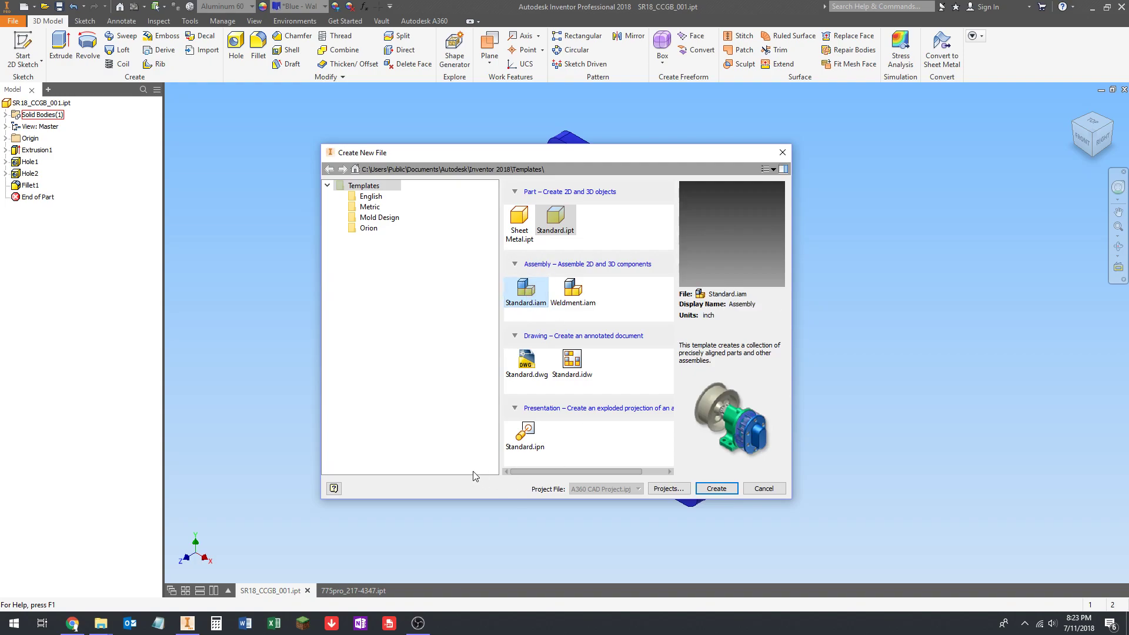
click(714, 489)
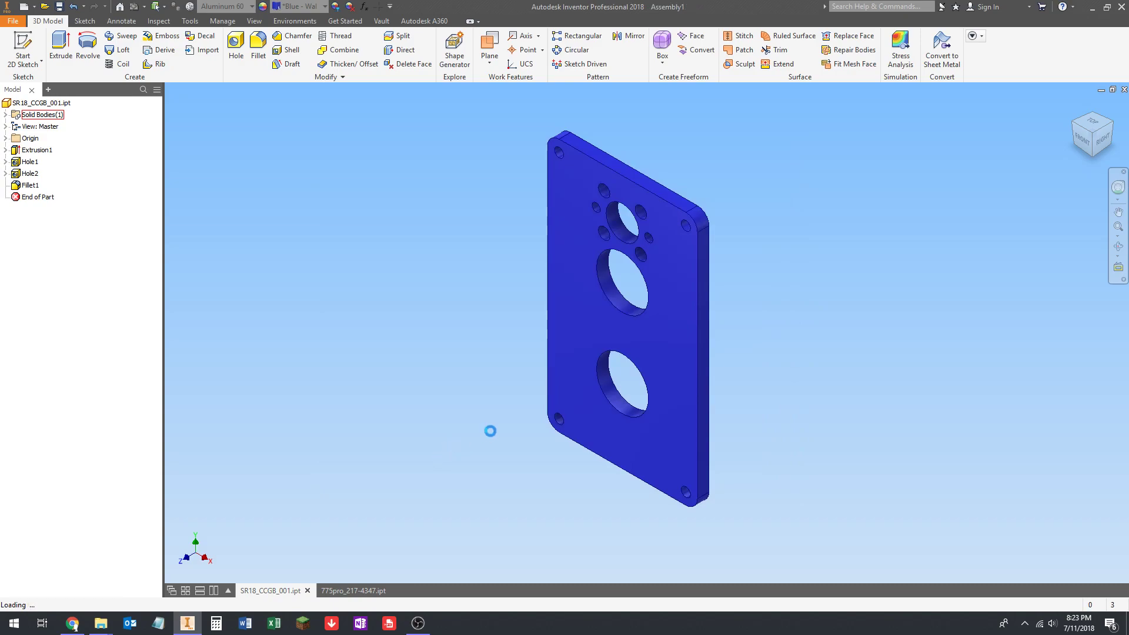
middle_drag(606, 294, 659, 289)
middle_drag(617, 324, 596, 347)
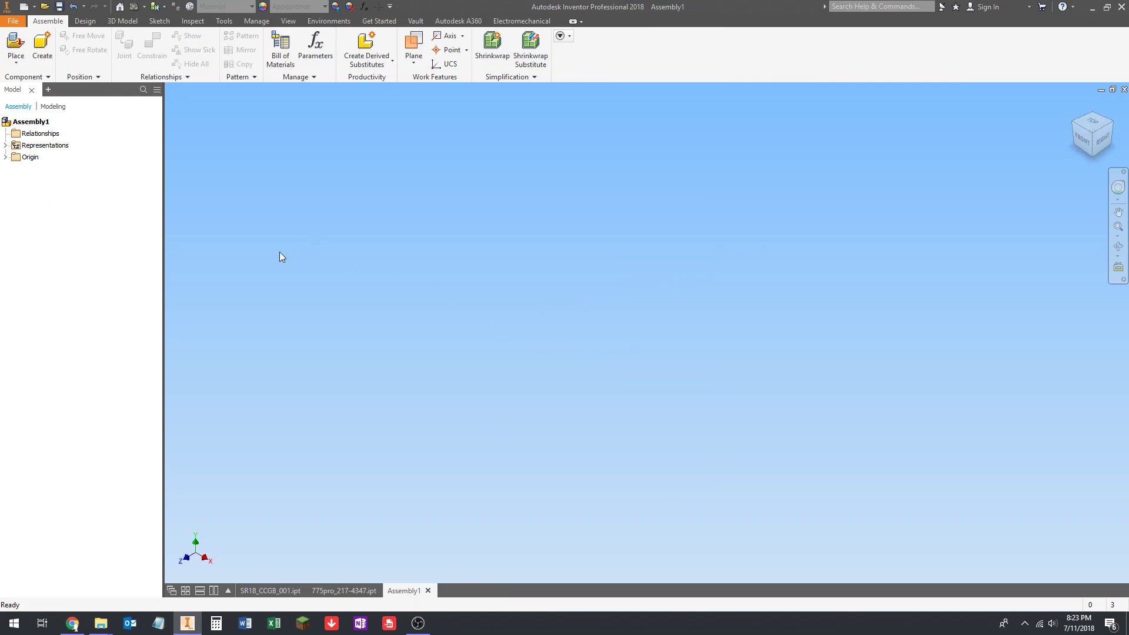
Step: Start placing a component, browse to the CAD Class Gearbox folder inside 2018 Fall, and show its files as large icons
click(15, 43)
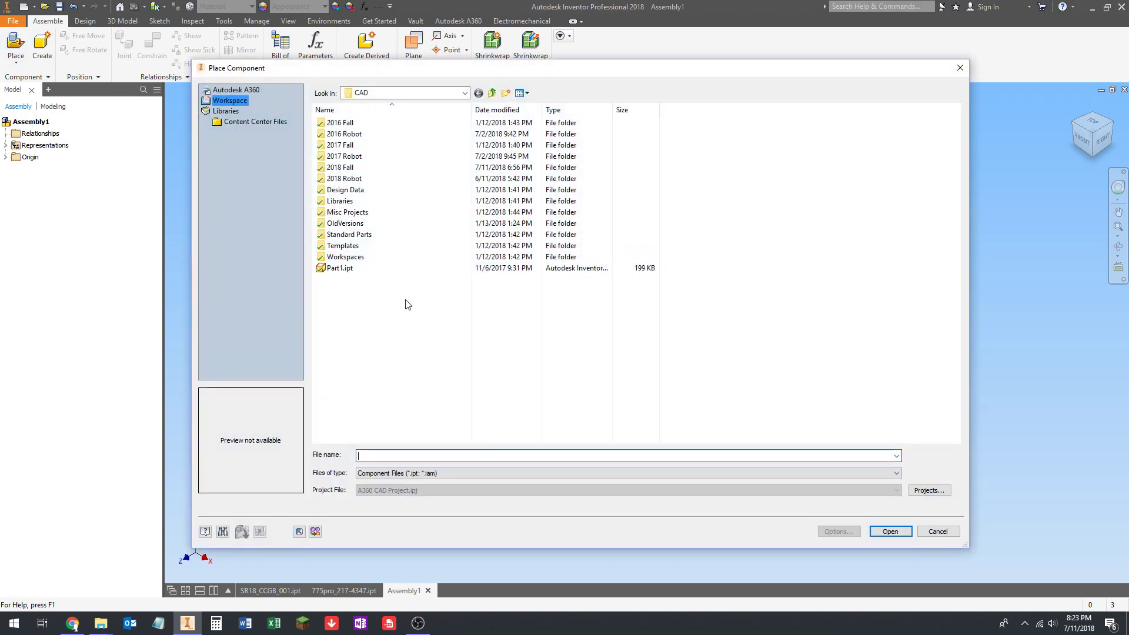
double_click(340, 168)
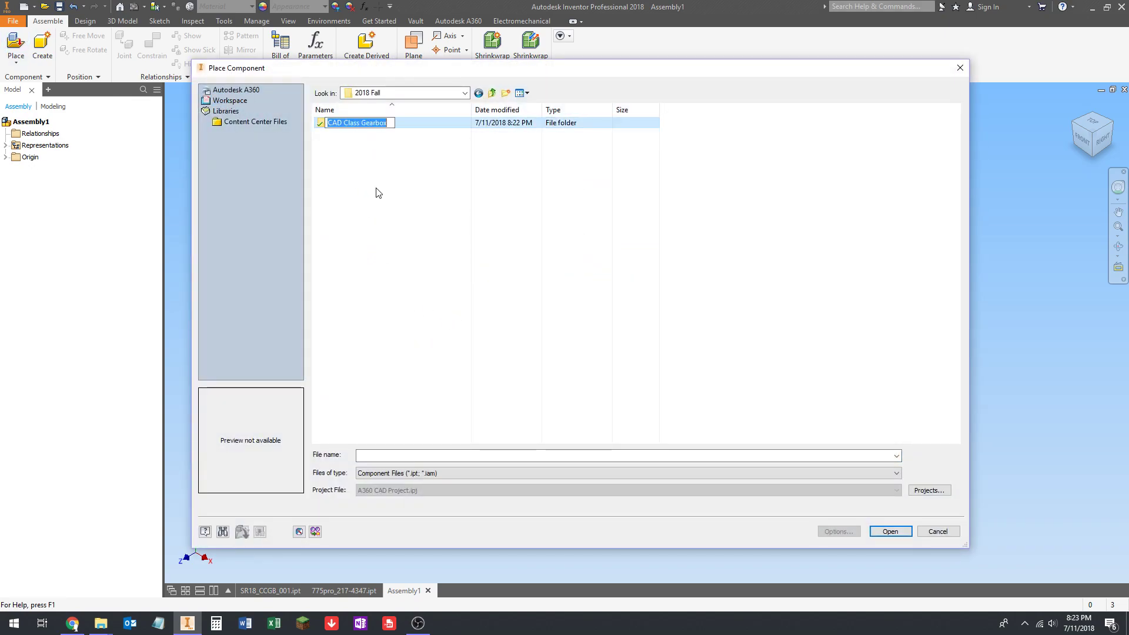
double_click(362, 124)
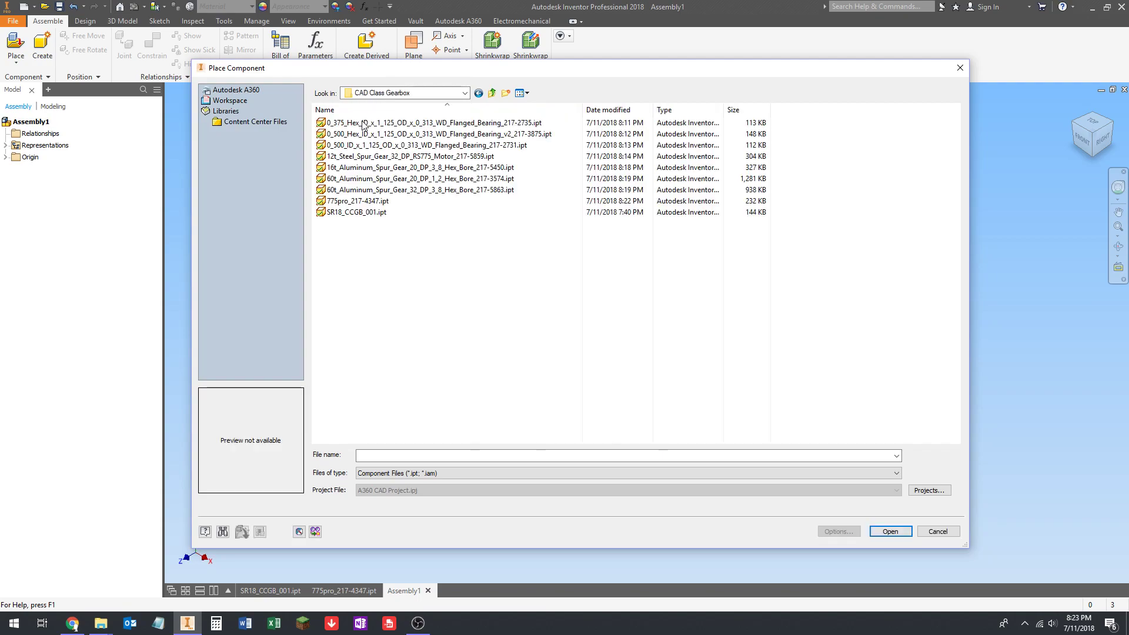
click(525, 94)
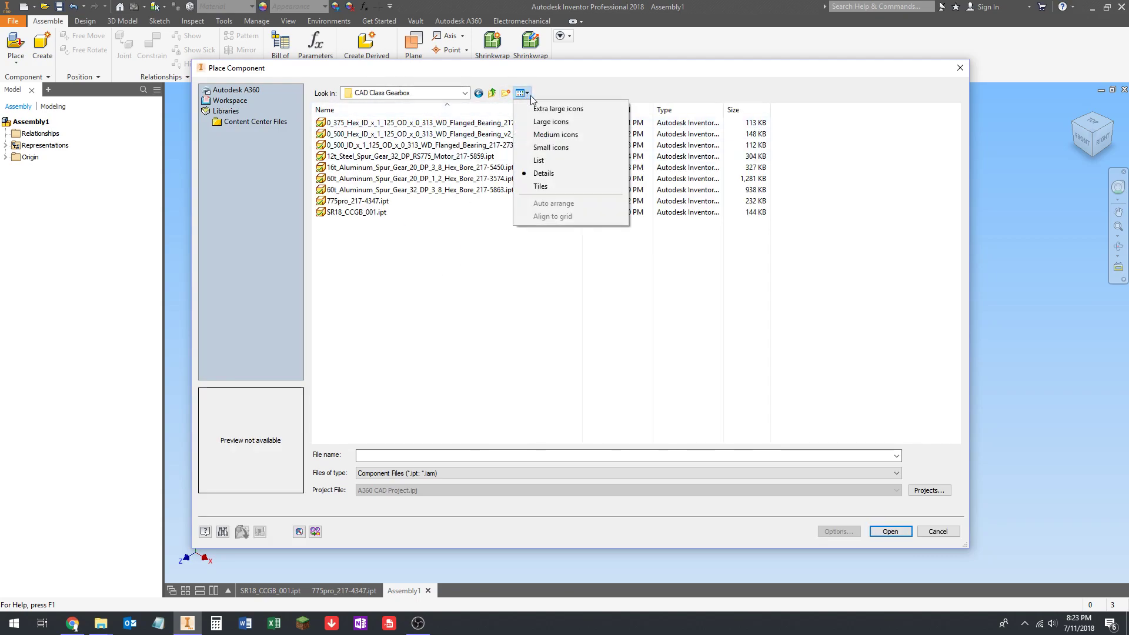
click(550, 121)
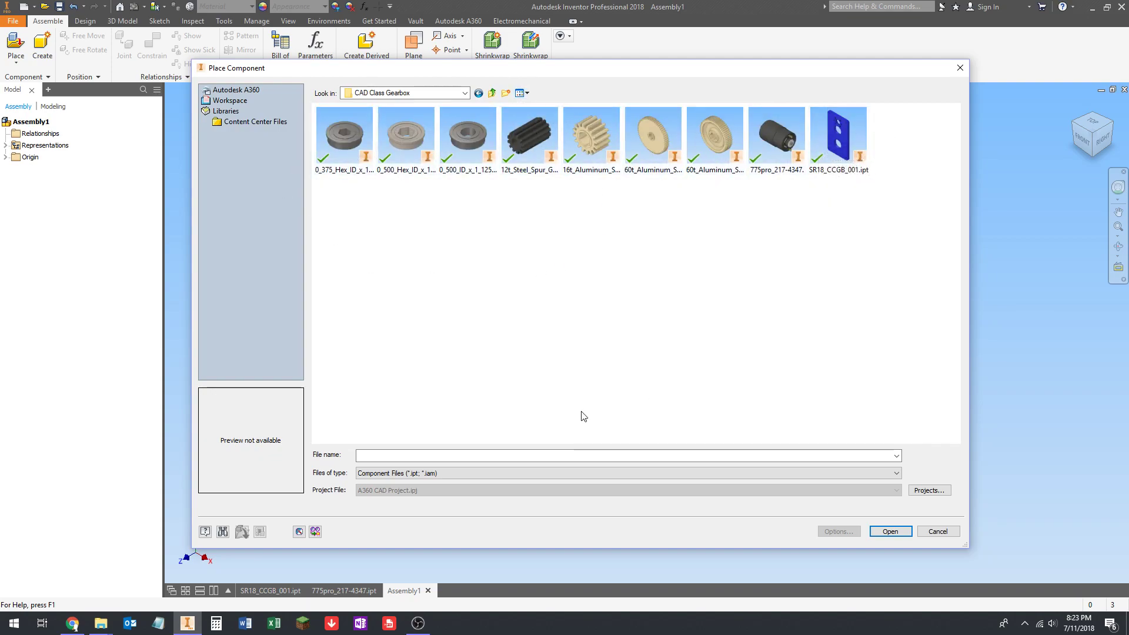
Step: Place the SR18_CCGB_001.ipt plate in the assembly, grounded at the origin
click(840, 144)
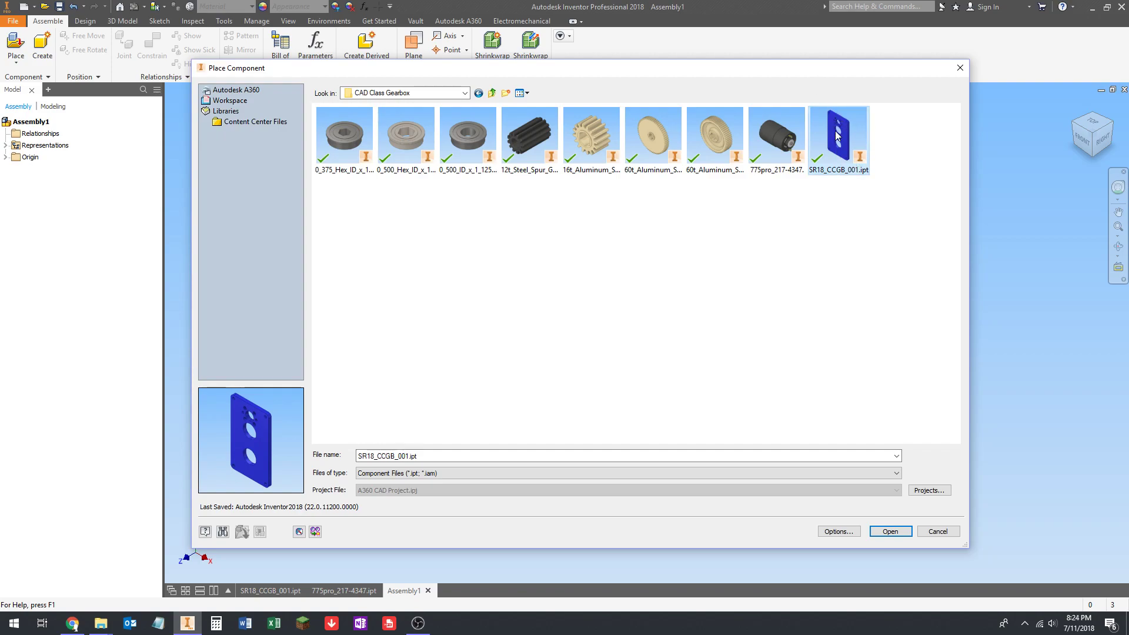
click(888, 533)
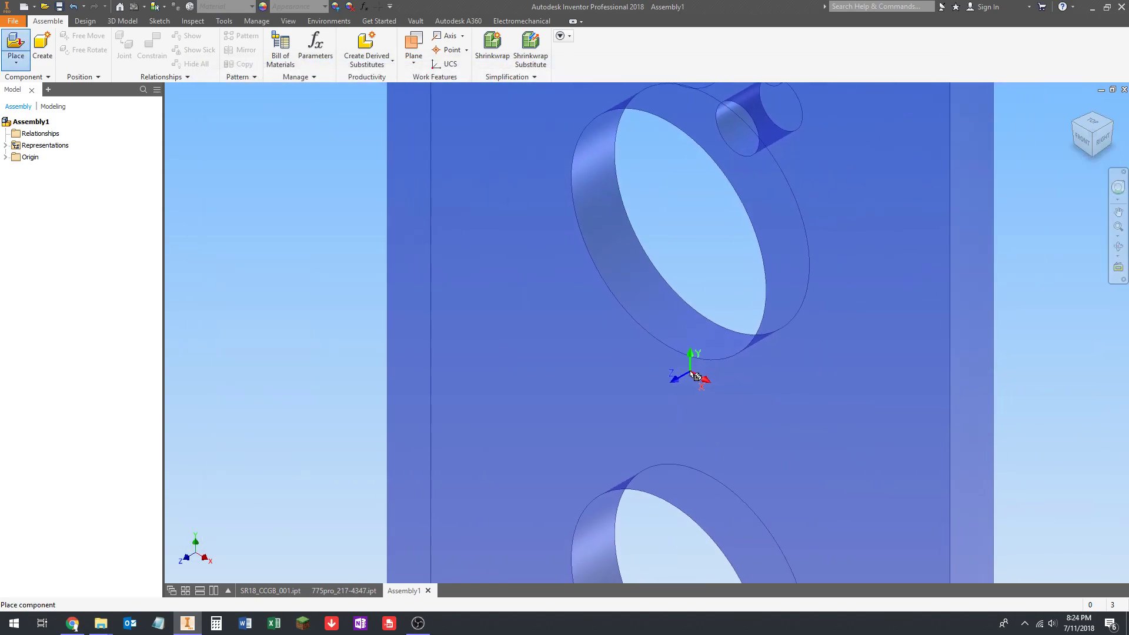
scroll(630, 355, down, 5)
scroll(633, 354, up, 2)
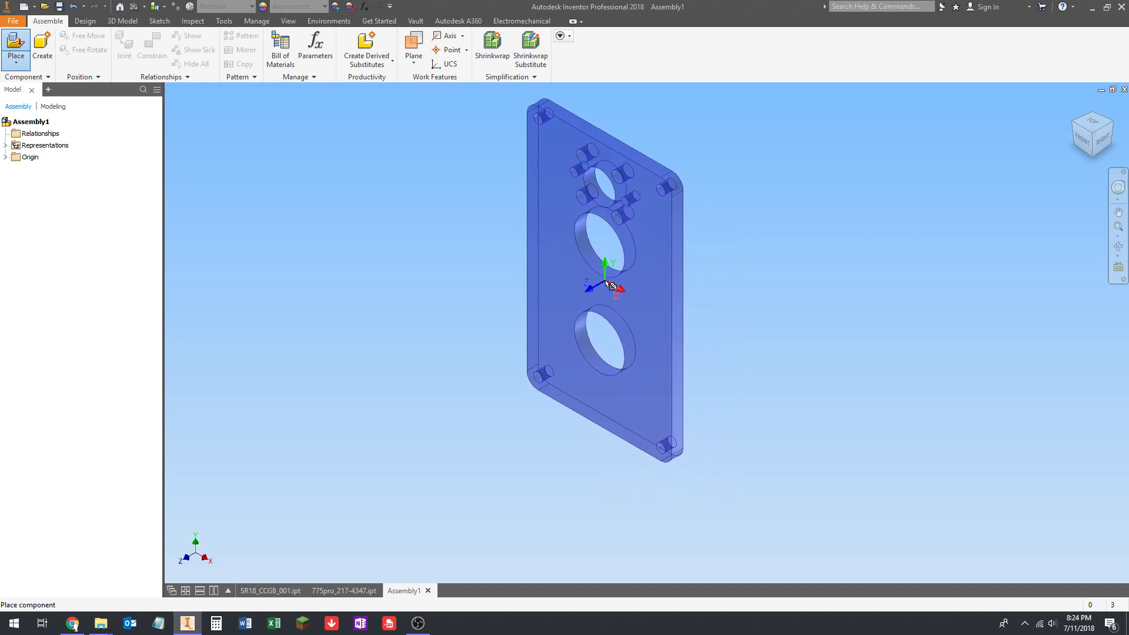
right_click(610, 286)
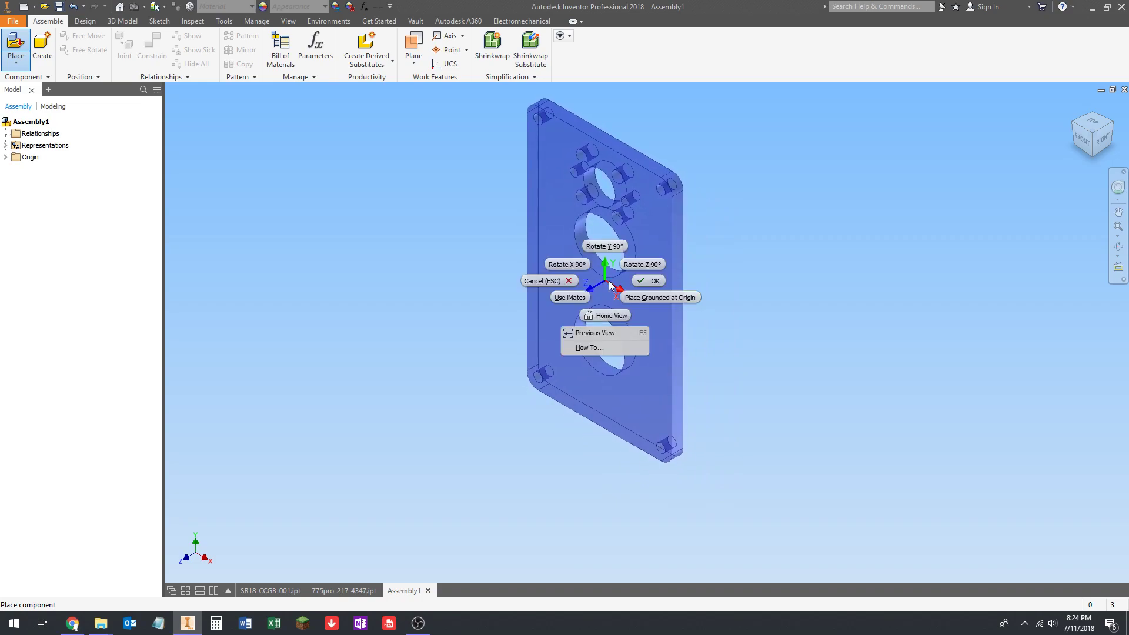
click(635, 297)
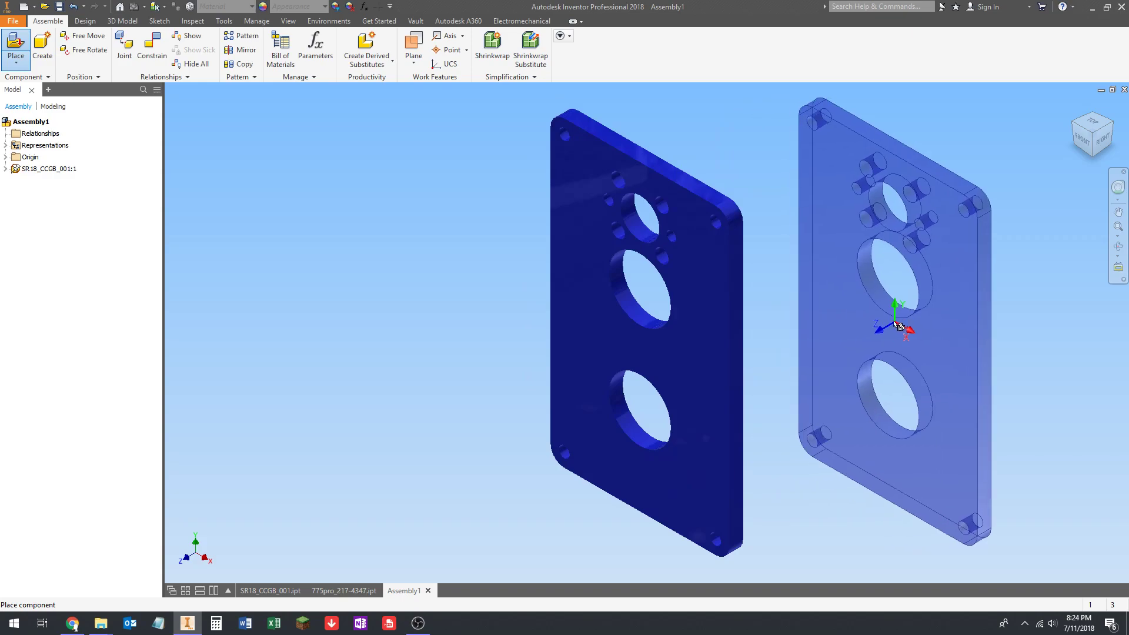
Step: Place a second, ungrounded copy of the plate in front of the grounded one and finish placing
scroll(846, 243, down, 3)
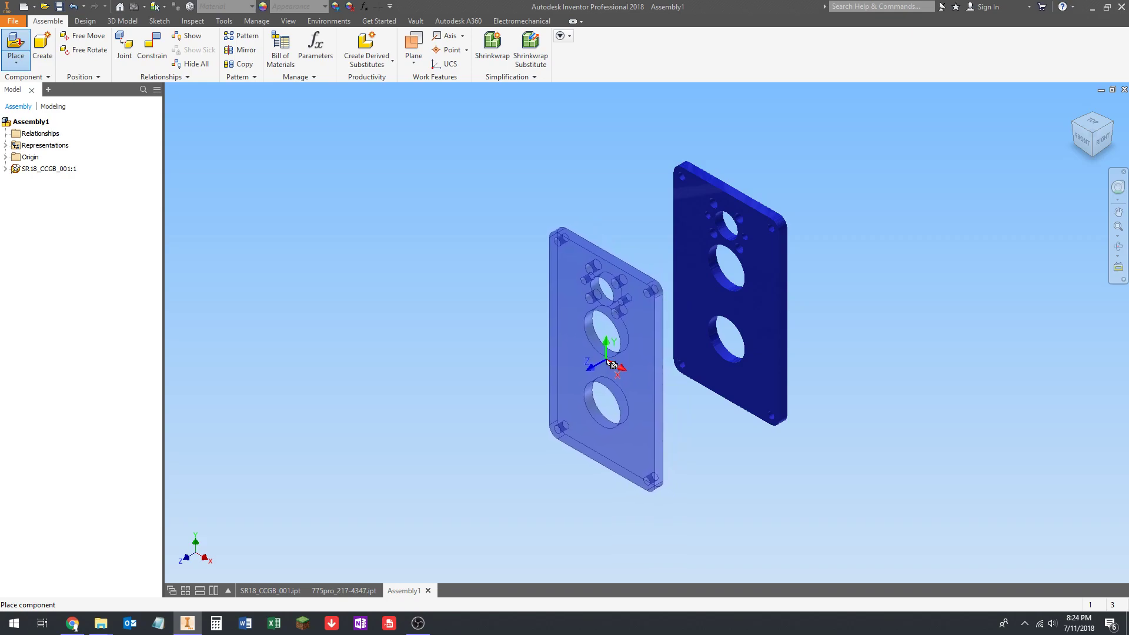
click(593, 375)
middle_drag(724, 431, 734, 463)
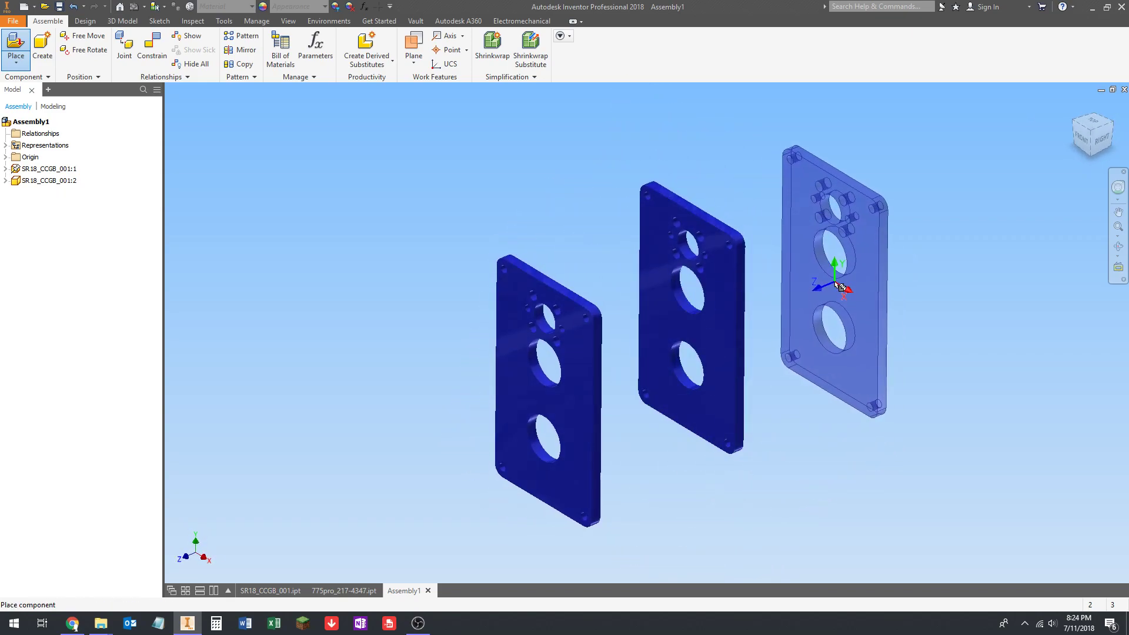
key(Escape)
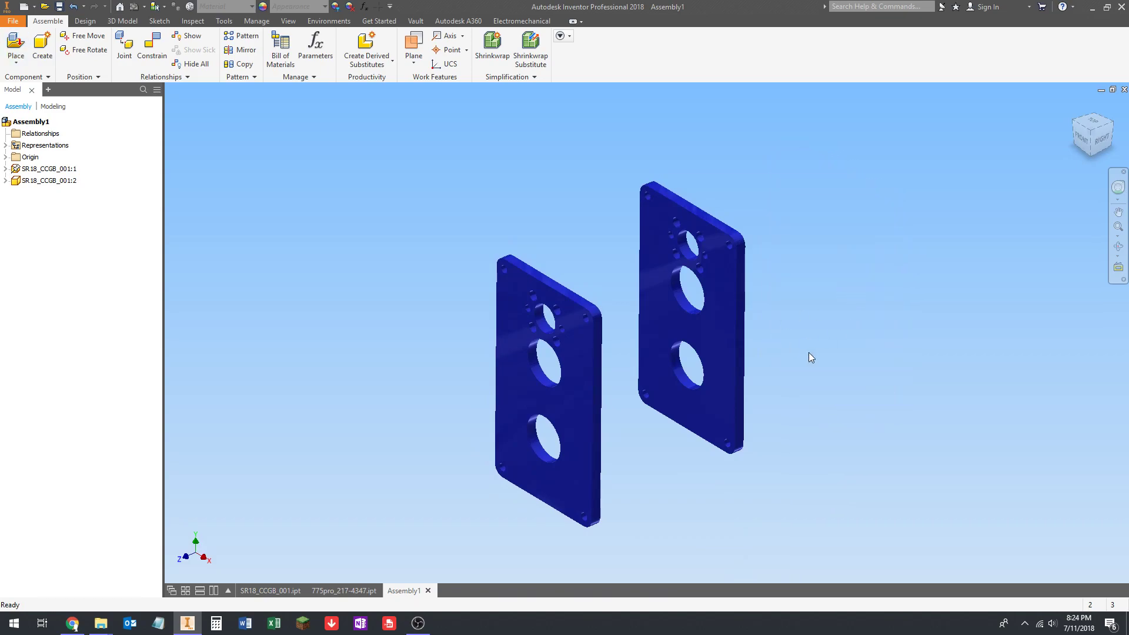
Step: Shift the ungrounded plate slightly and try to move the grounded plate to test their freedom of movement
middle_drag(811, 352, 799, 336)
mouse_move(560, 393)
mouse_down()
mouse_move(580, 420)
mouse_move(538, 413)
mouse_move(571, 406)
mouse_up()
mouse_move(710, 342)
mouse_down()
mouse_move(706, 365)
mouse_move(723, 339)
mouse_up()
click(824, 387)
scroll(722, 380, up, 2)
shift+middle_drag(723, 379, 723, 388)
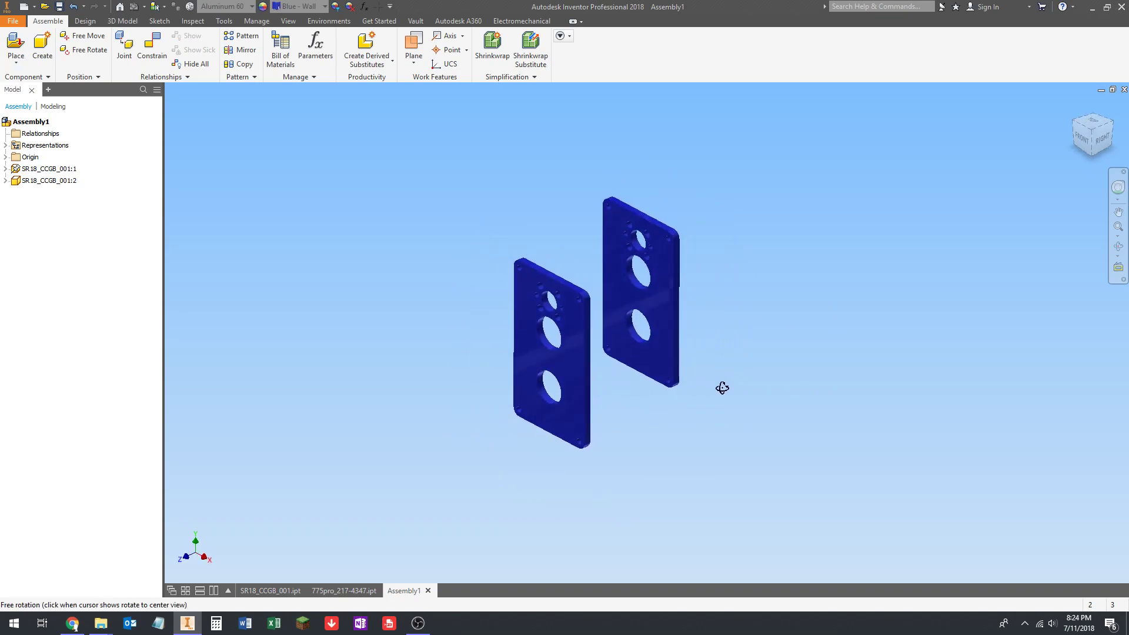
Step: Examine the grounded plate alongside the ungrounded plate from several angles
scroll(606, 193, down, 3)
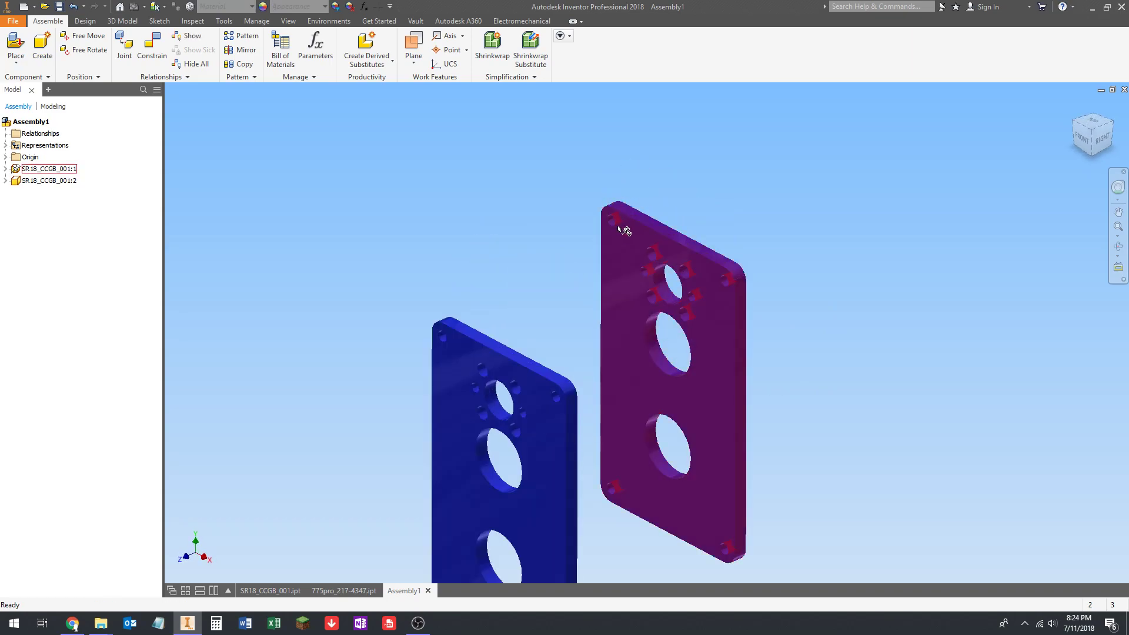
middle_drag(623, 238, 649, 191)
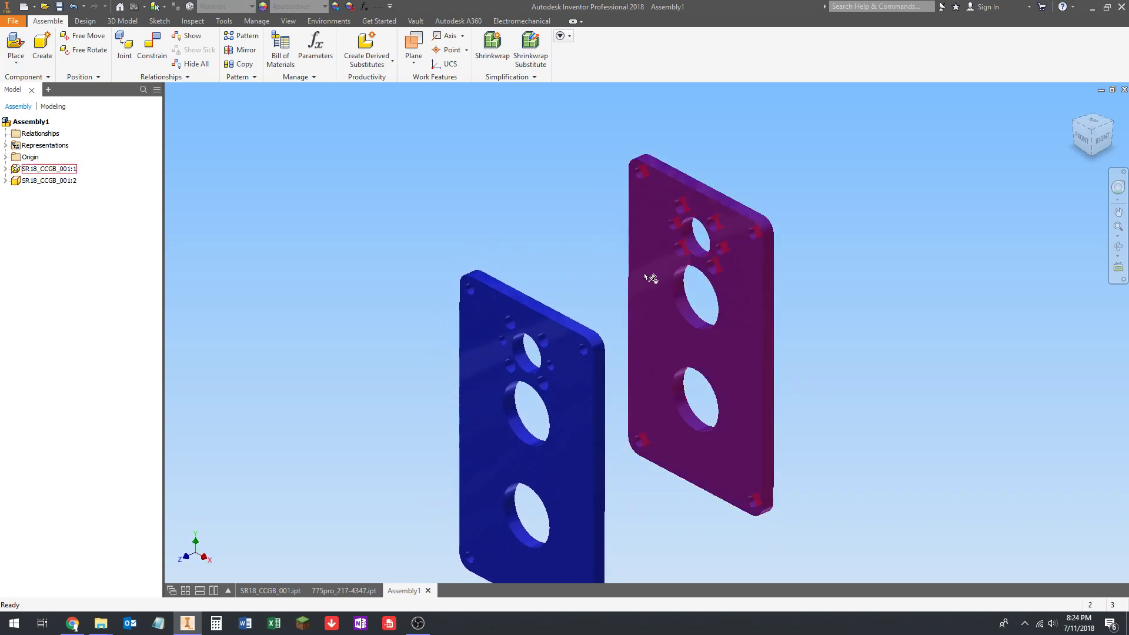
scroll(805, 358, up, 2)
middle_drag(804, 357, 787, 379)
click(775, 376)
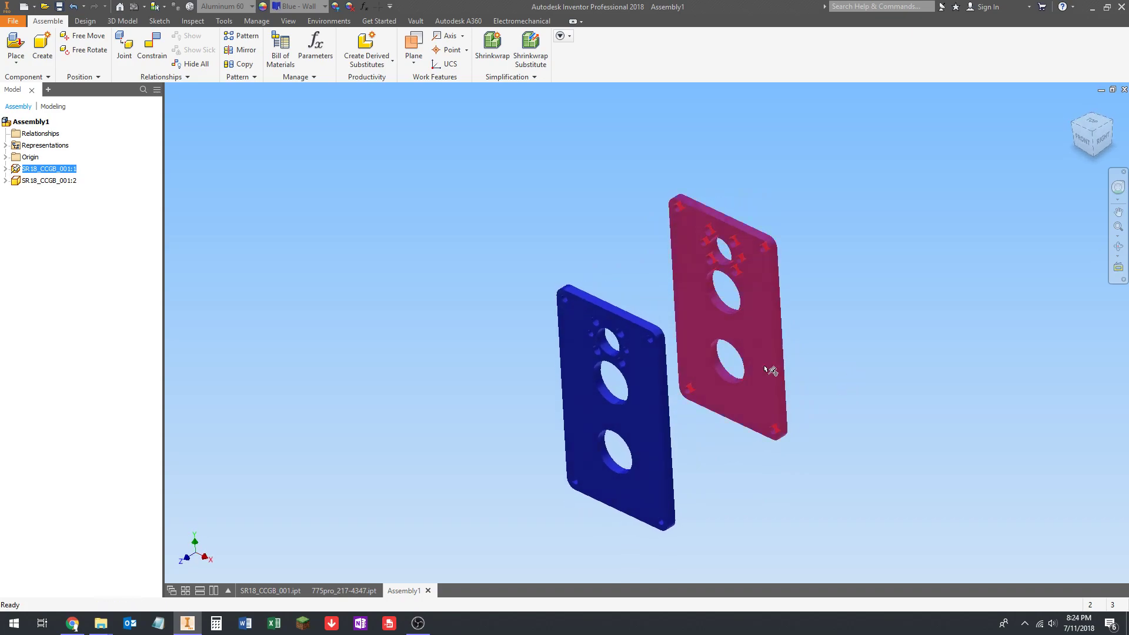
shift+middle_drag(753, 344, 775, 377)
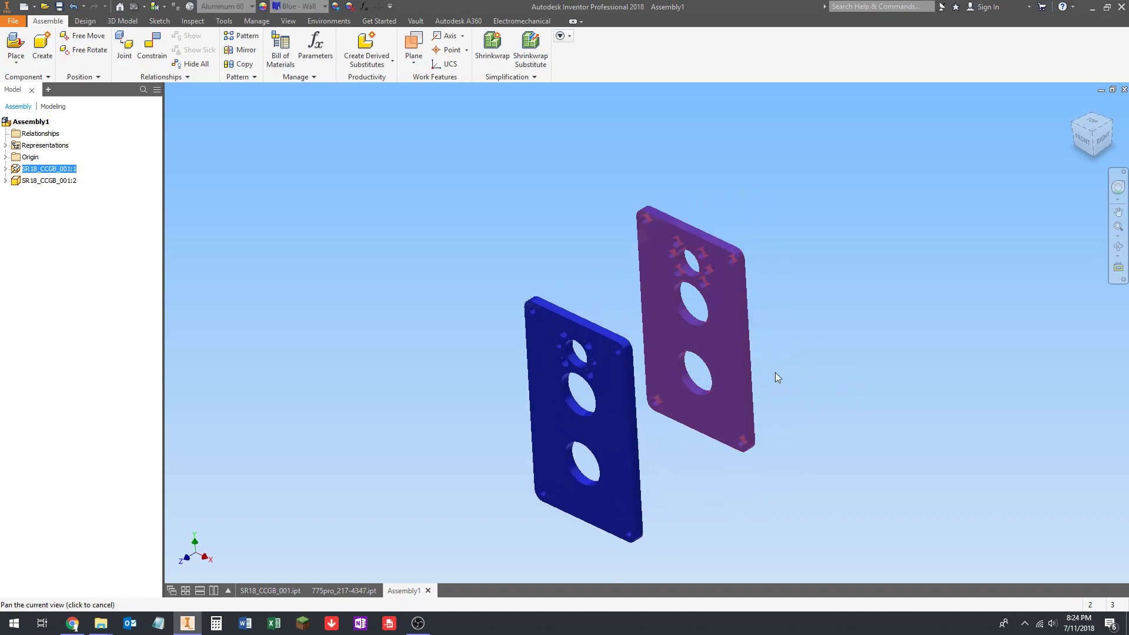
click(839, 392)
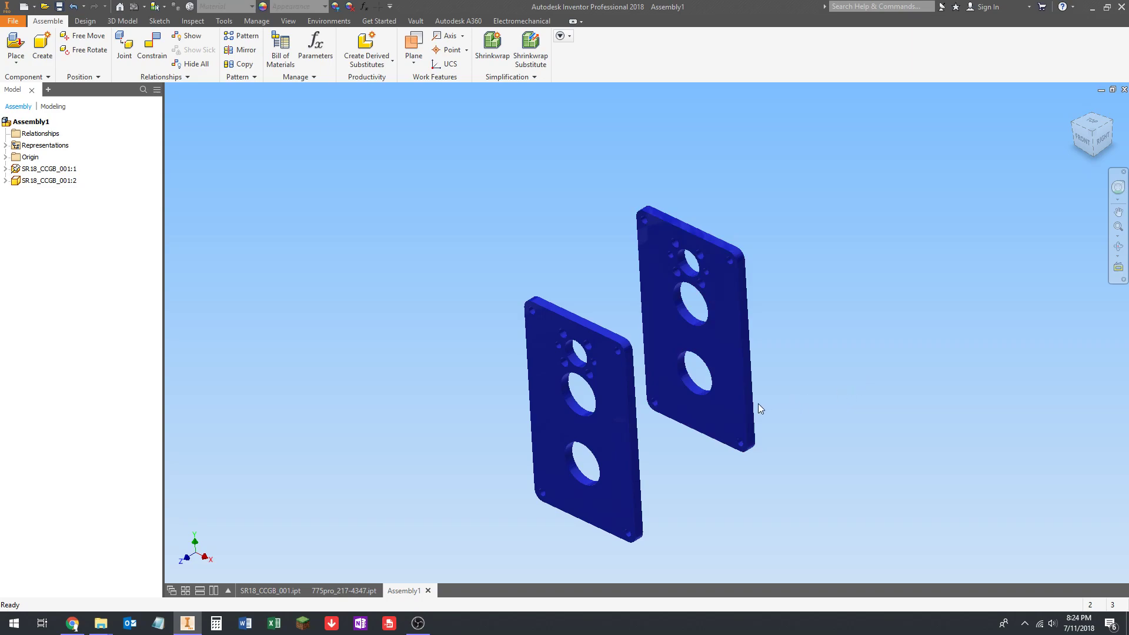
Step: Move the ungrounded plate closer to the grounded one, roughly level with it and with a gap between them
shift+middle_drag(756, 396, 688, 320)
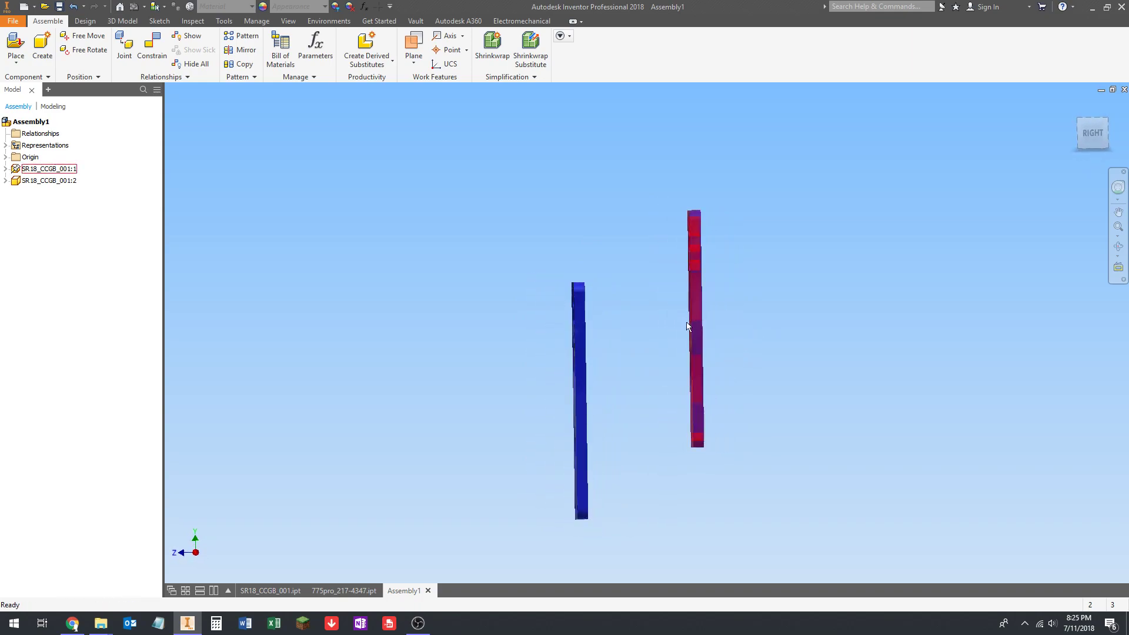
drag(582, 371, 625, 303)
shift+middle_drag(660, 305, 688, 328)
shift+middle_drag(761, 270, 711, 250)
drag(585, 249, 588, 295)
shift+middle_drag(730, 341, 759, 347)
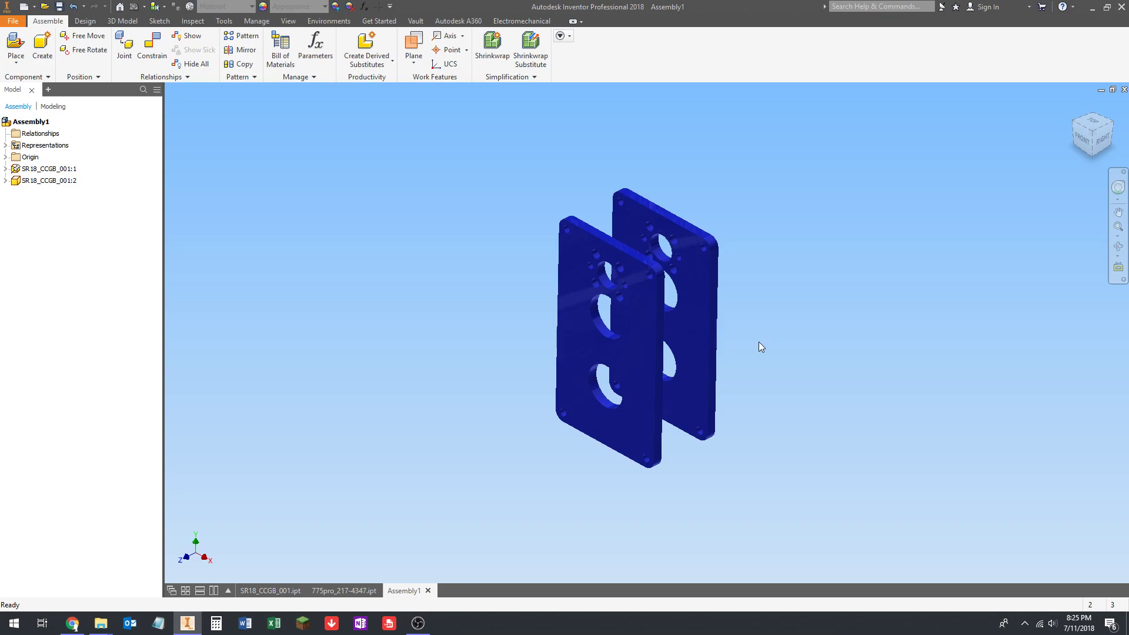
Step: Move the ungrounded plate closer to the grounded one in the side view, leaving a narrower gap between them
drag(1105, 142, 1053, 125)
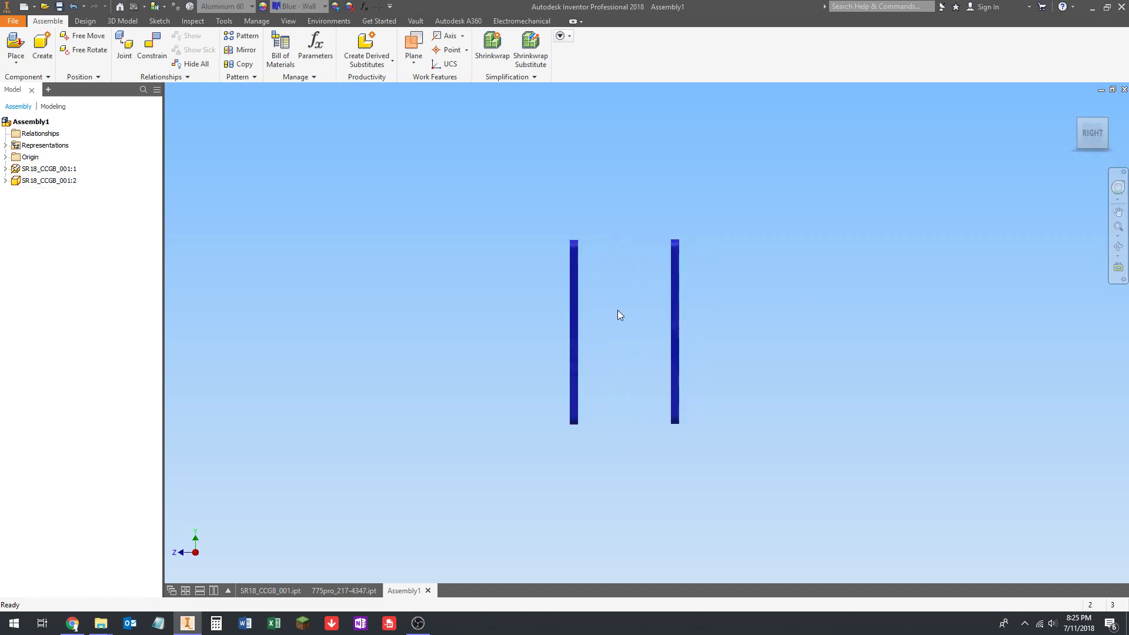
drag(573, 300, 648, 305)
drag(578, 307, 640, 290)
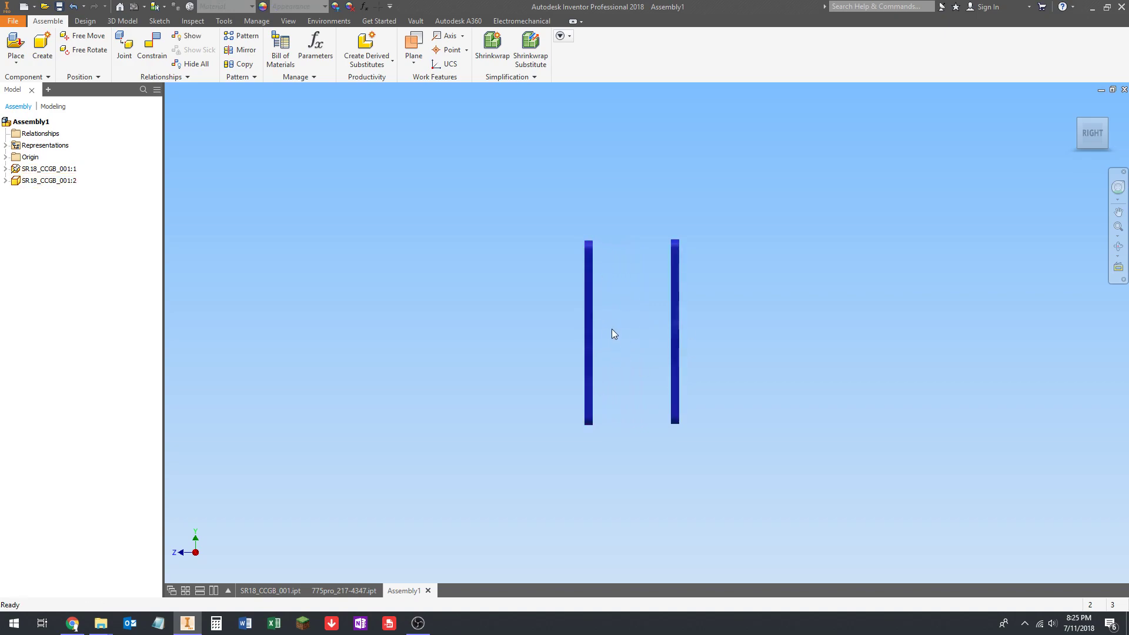
scroll(610, 328, down, 1)
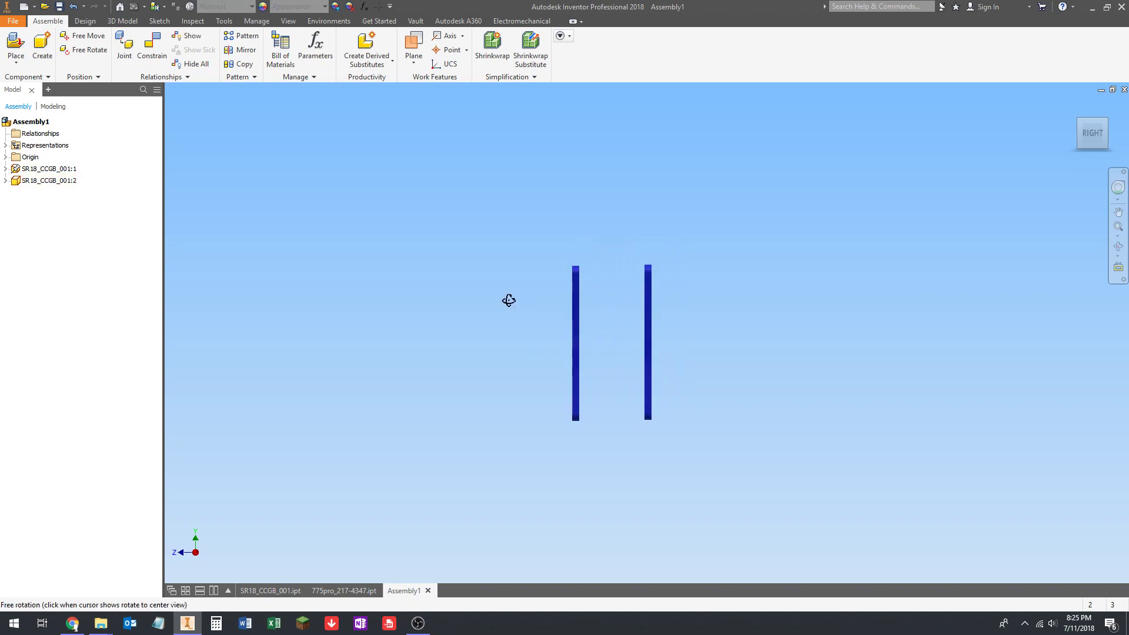
key(F6)
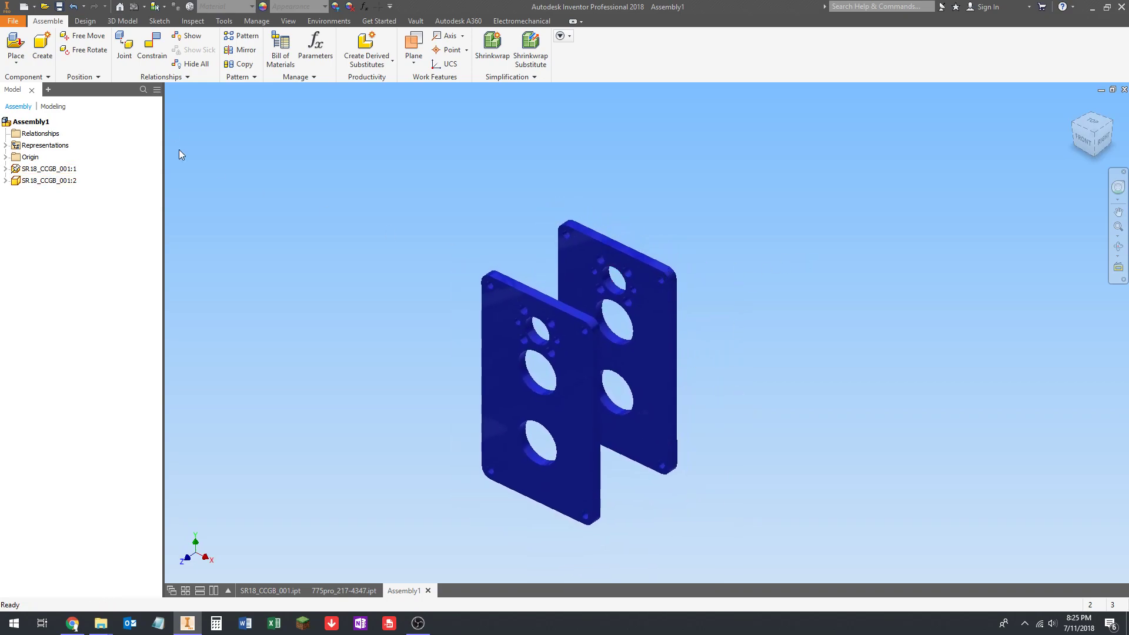
Step: Start placing the motor 775pro_217-4347.ipt and rotate it 90° about Y so its shaft end points toward the plates
click(25, 50)
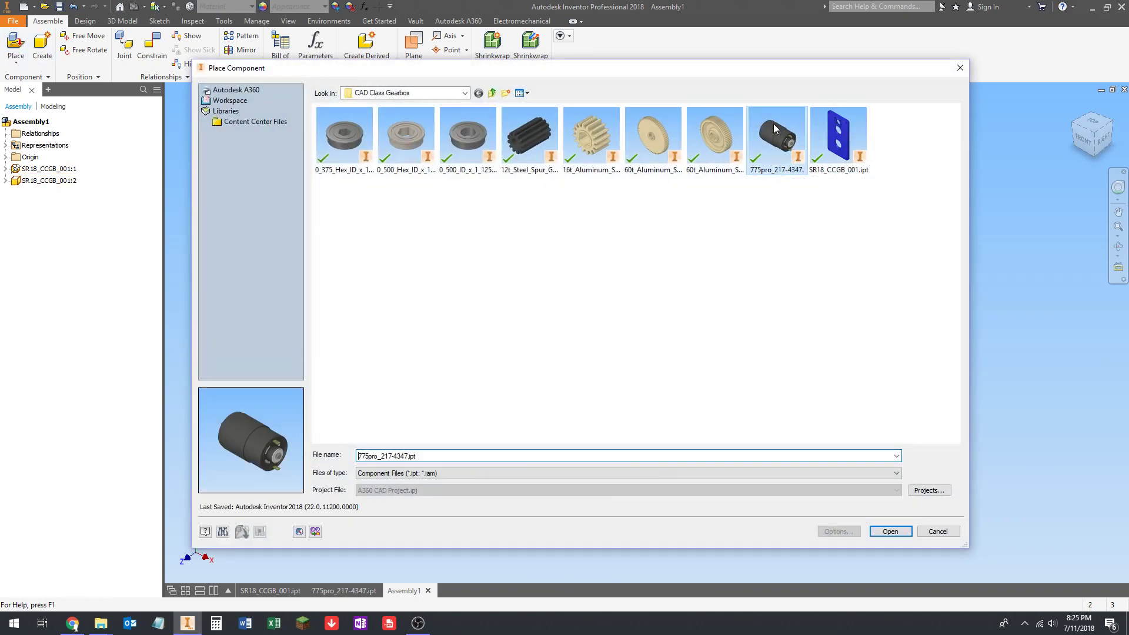
double_click(775, 128)
scroll(757, 182, down, 3)
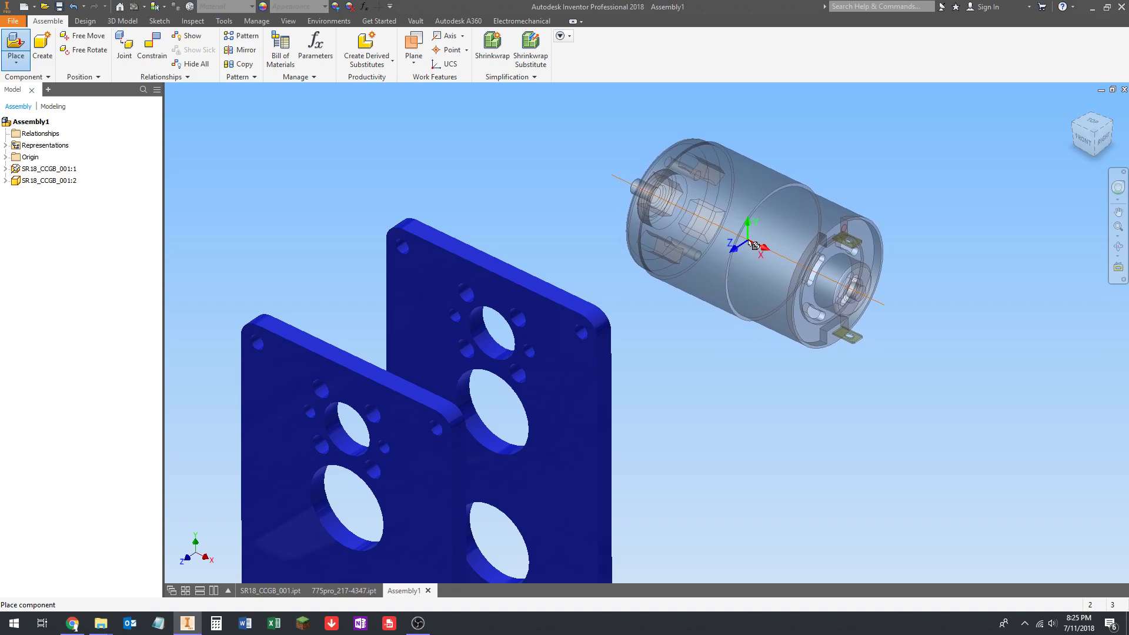
scroll(723, 232, up, 3)
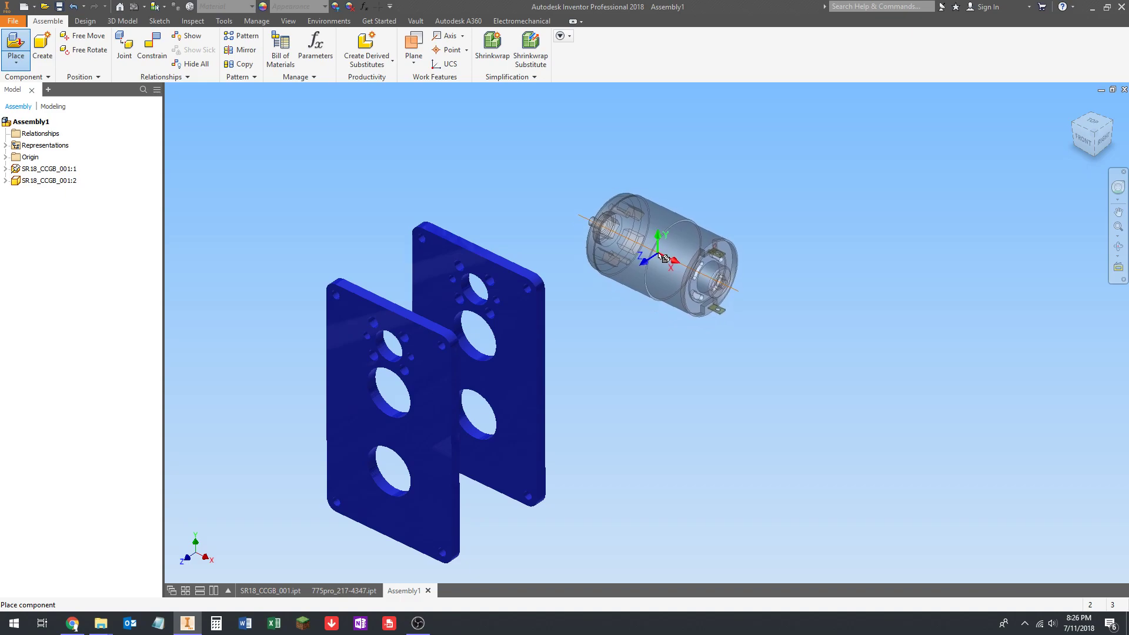
right_click(656, 259)
click(653, 220)
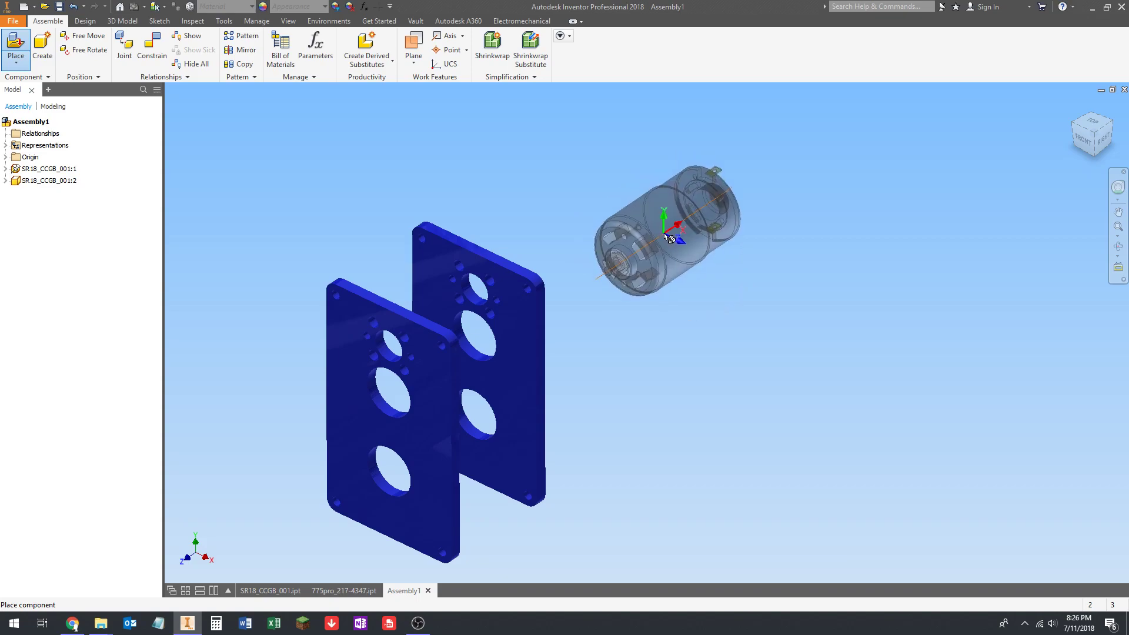
Step: Rotate the motor preview about its X axis in 90° increments until its Z axis points up
scroll(669, 237, up, 5)
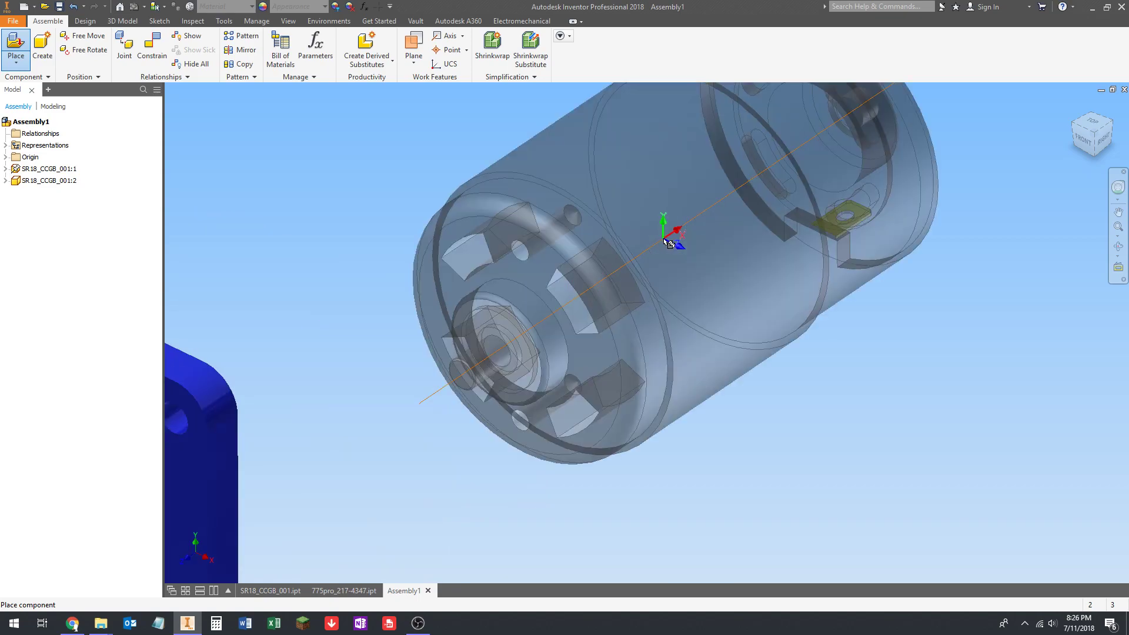
scroll(668, 237, down, 3)
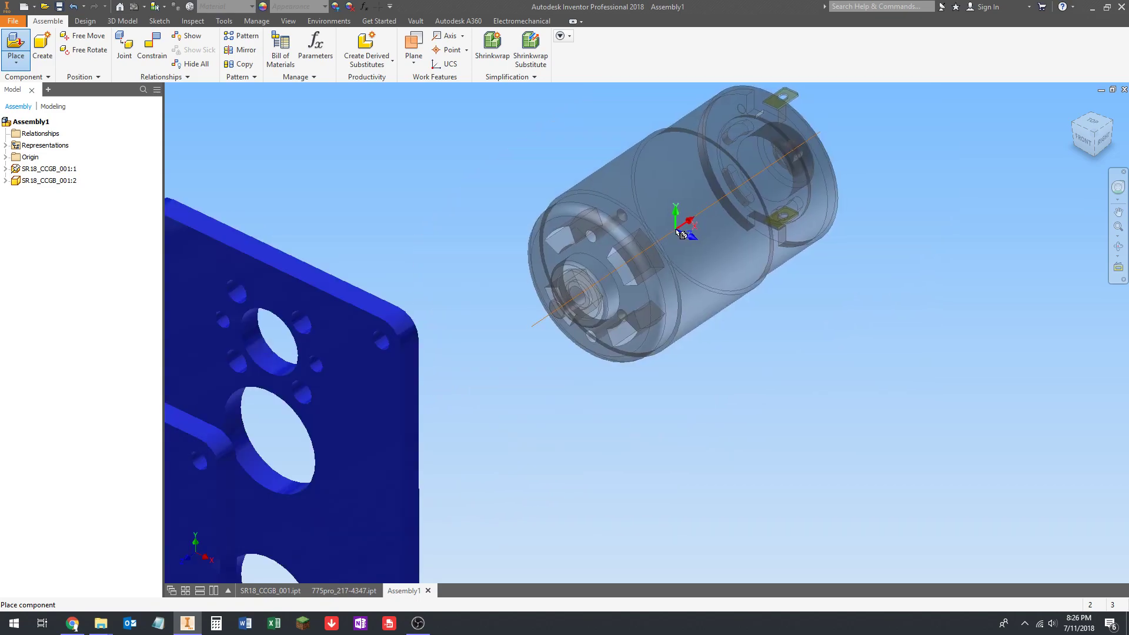
scroll(678, 230, up, 6)
scroll(887, 148, down, 7)
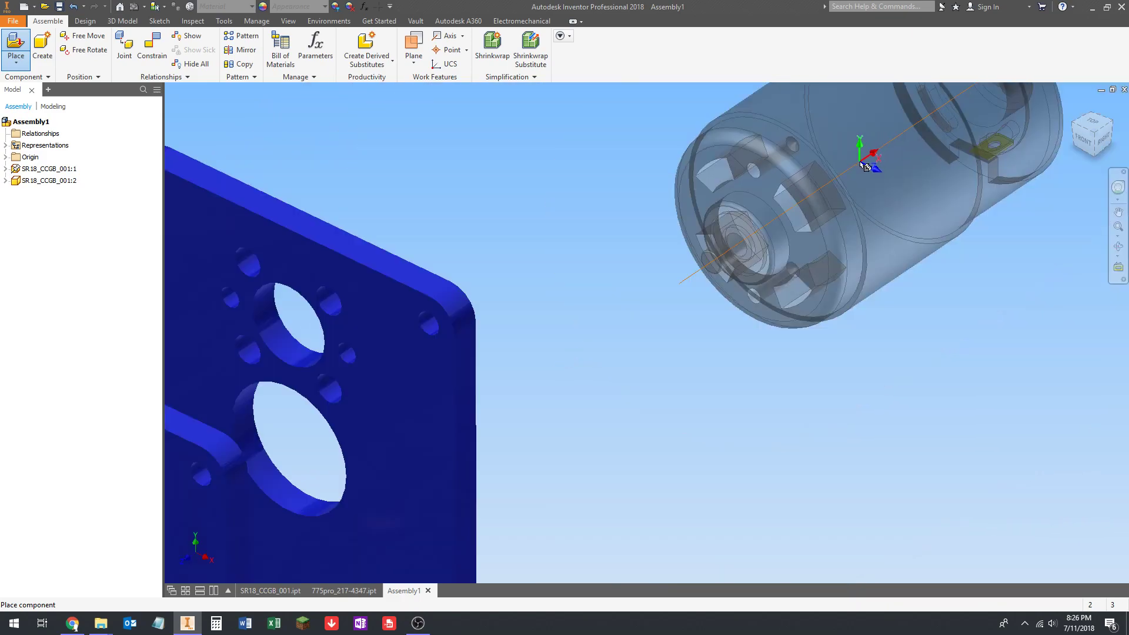
scroll(797, 186, up, 6)
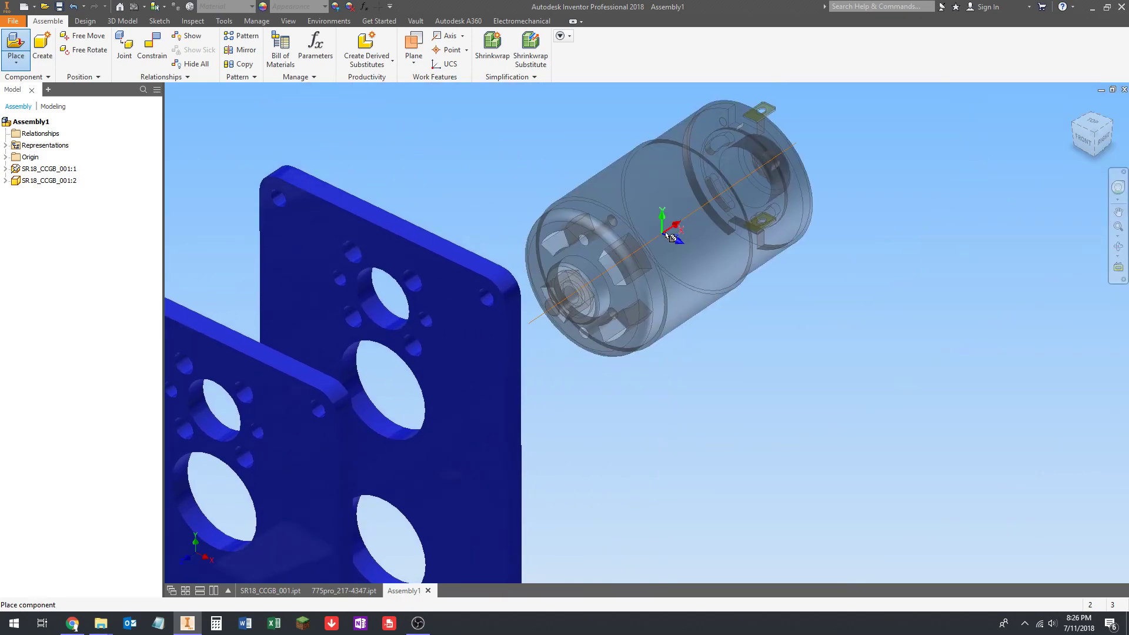
right_click(677, 233)
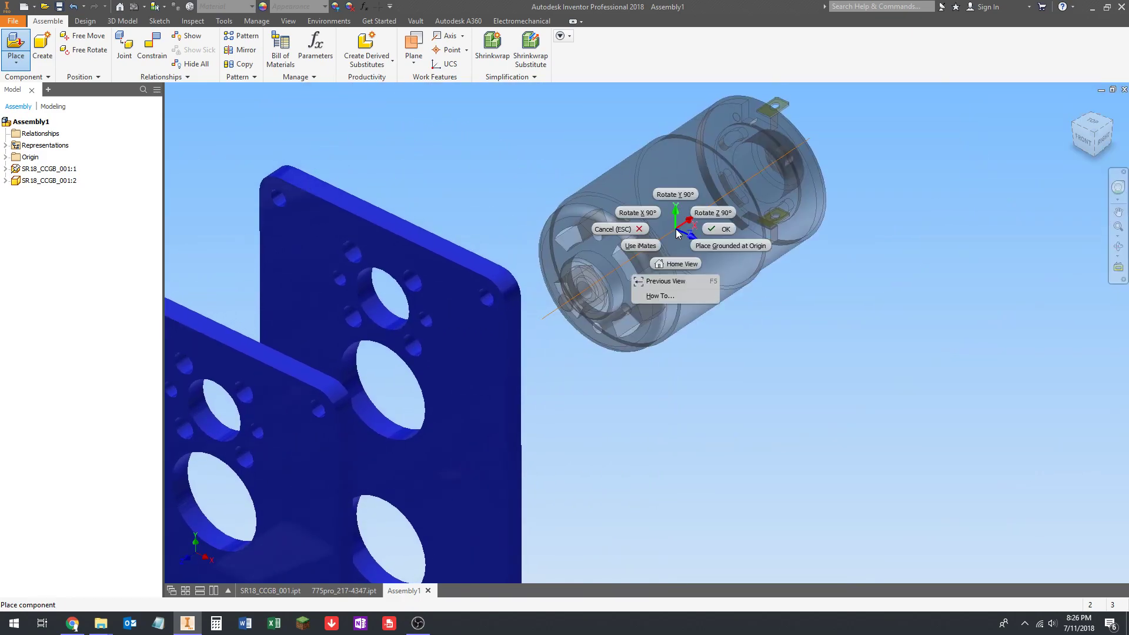
click(638, 213)
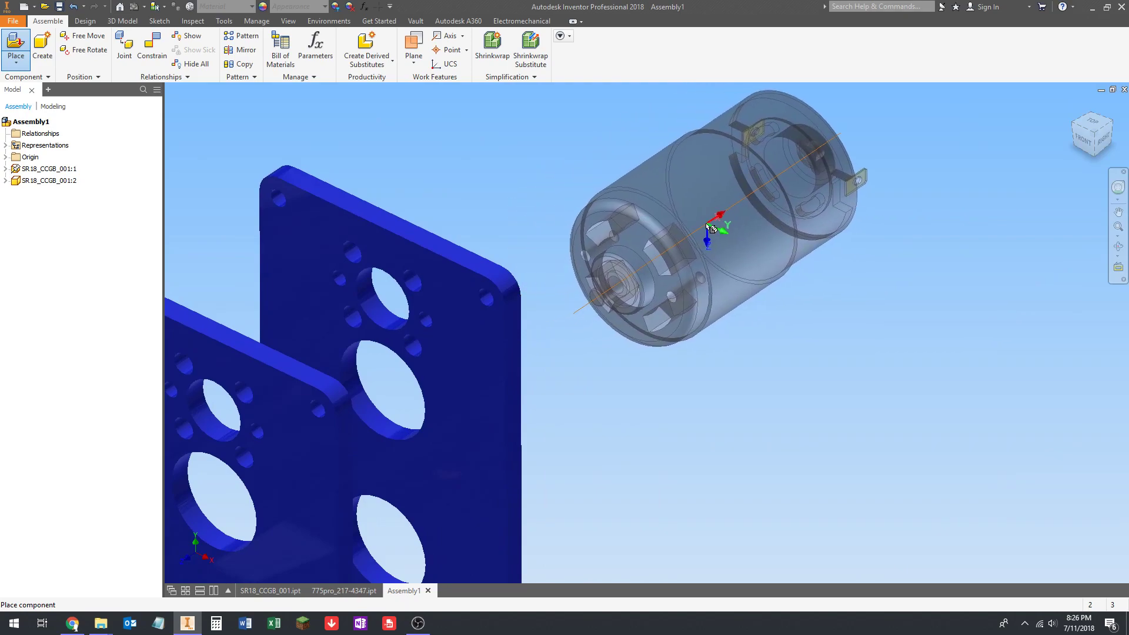
scroll(661, 227, down, 2)
scroll(662, 227, up, 2)
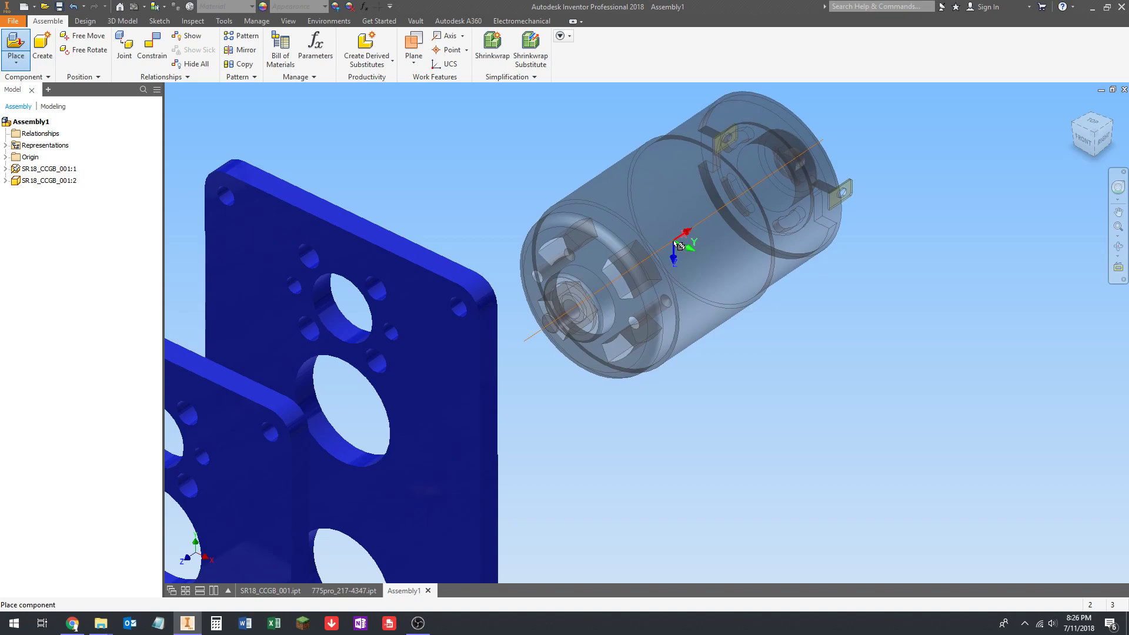
right_click(680, 243)
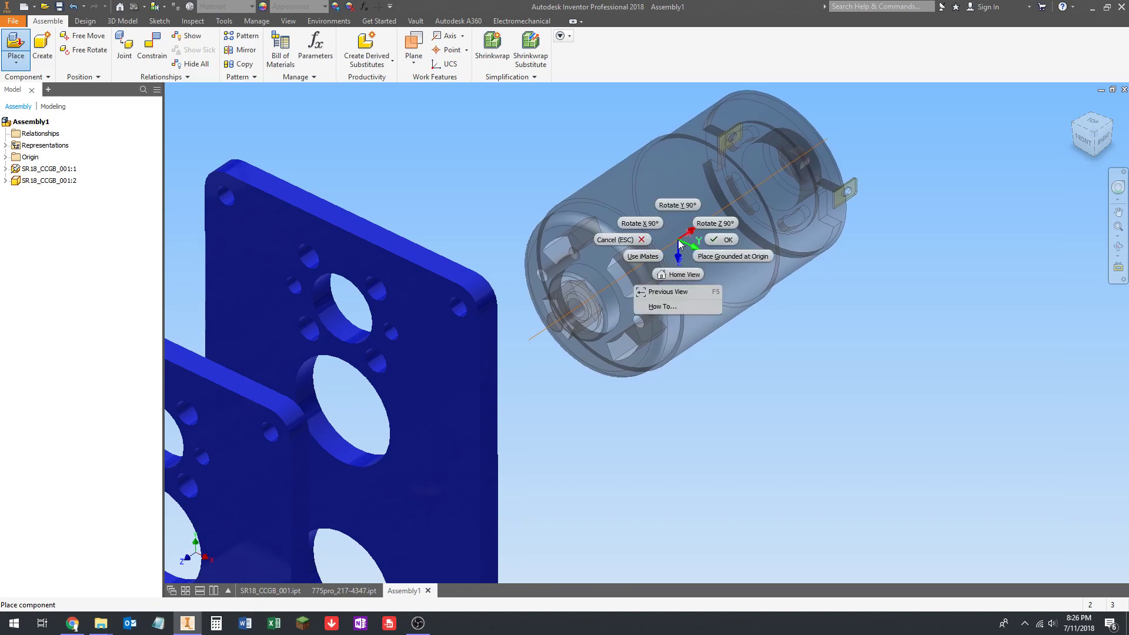
click(658, 226)
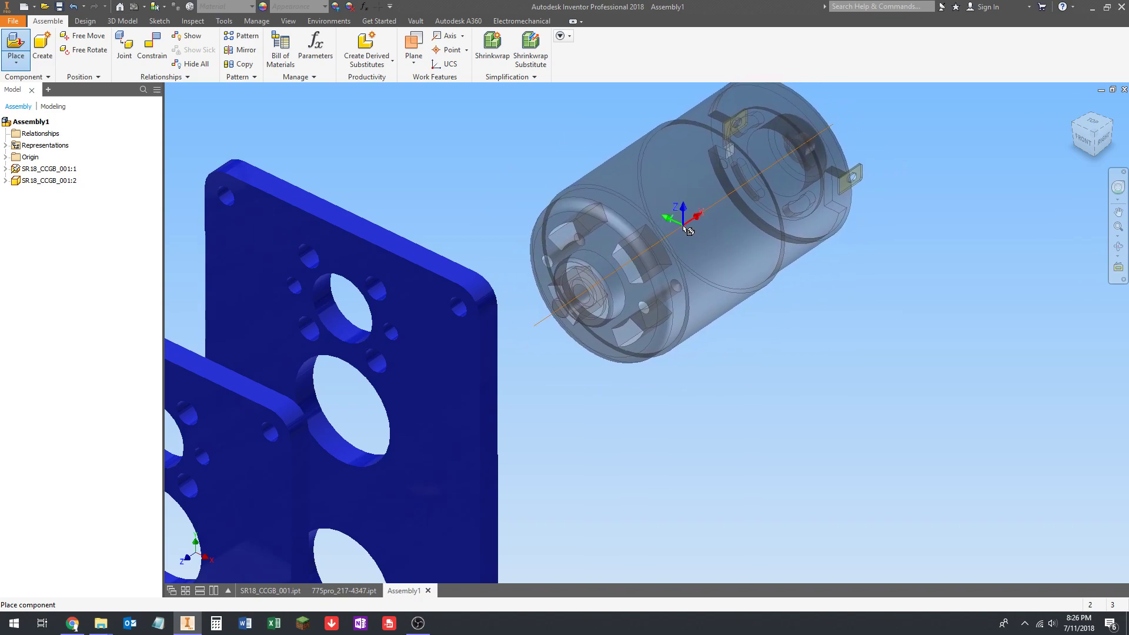
Step: Place a single motor behind the grounded plate near its upper end and finish placing
scroll(685, 229, down, 3)
middle_drag(718, 245, 592, 228)
middle_drag(663, 232, 765, 227)
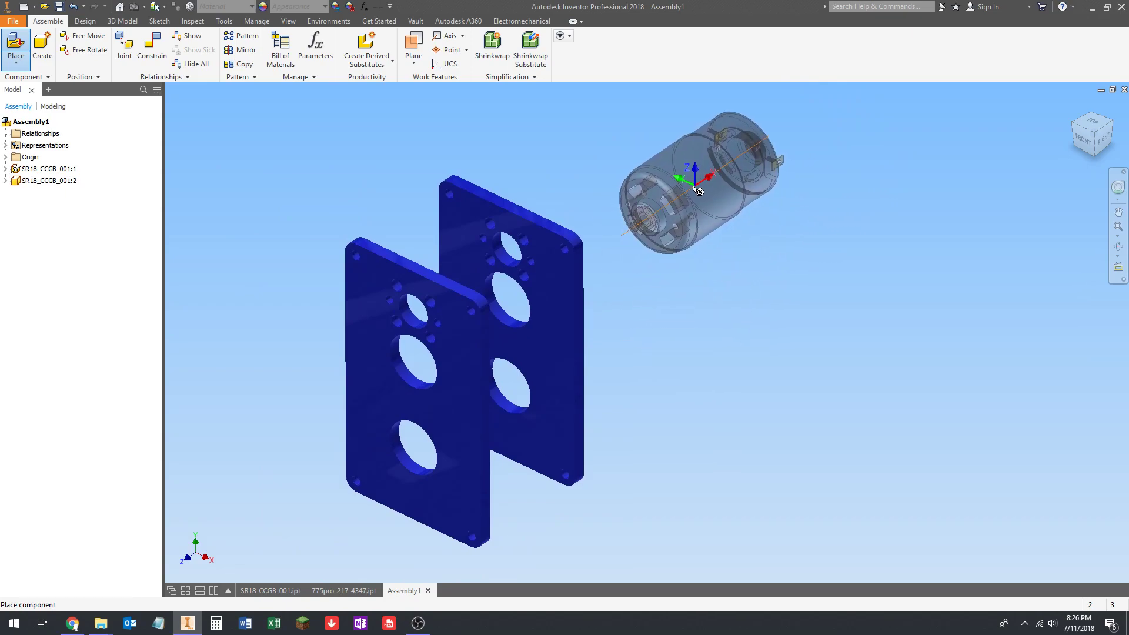
click(697, 197)
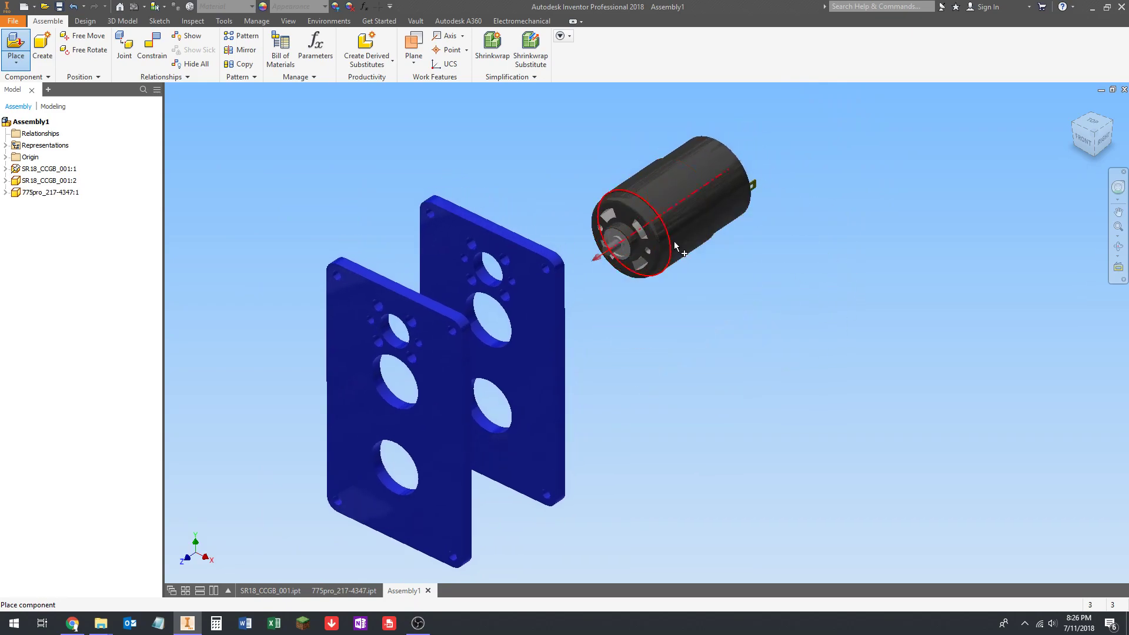
middle_drag(787, 318, 761, 337)
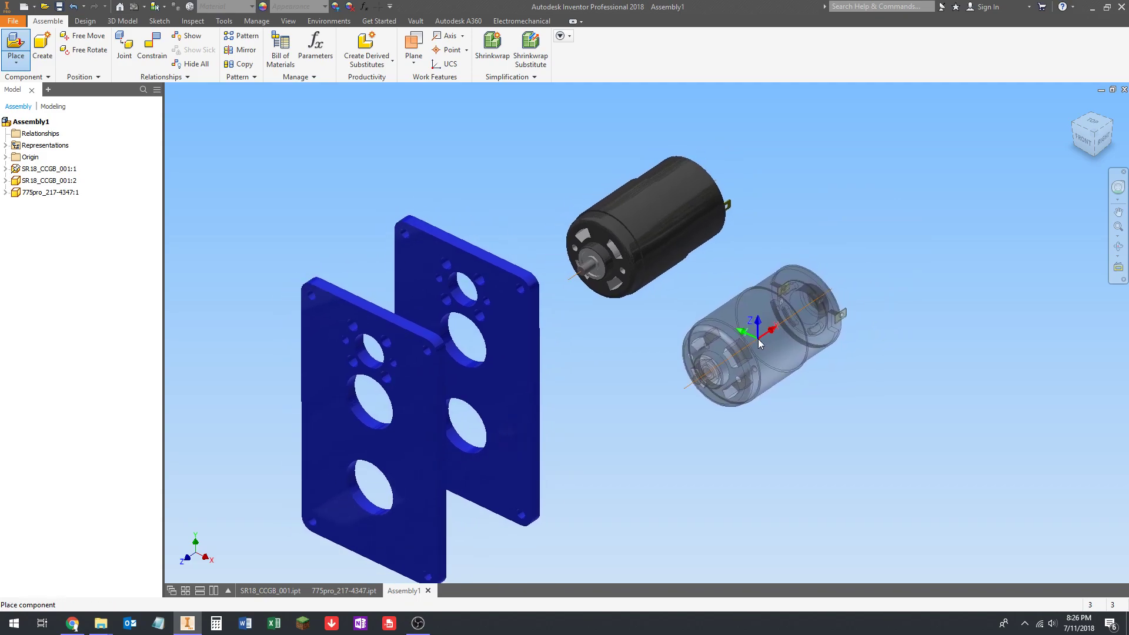
key(Escape)
middle_drag(669, 309, 722, 327)
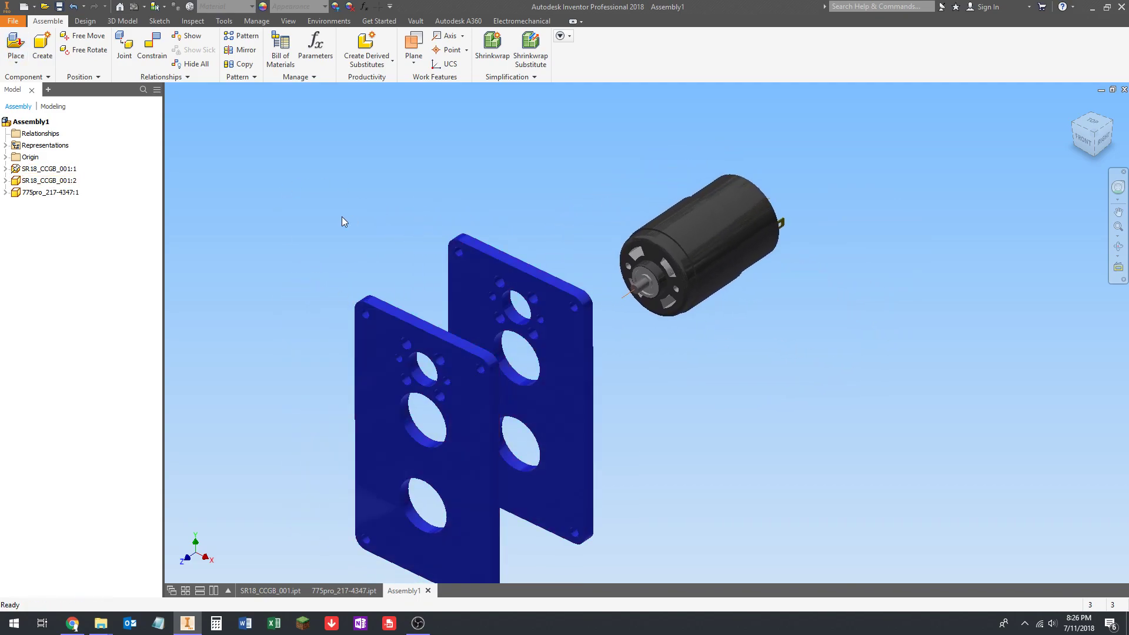
Step: Examine the motor's shaft end and its alignment with the two plates from several angles
middle_drag(567, 221, 514, 211)
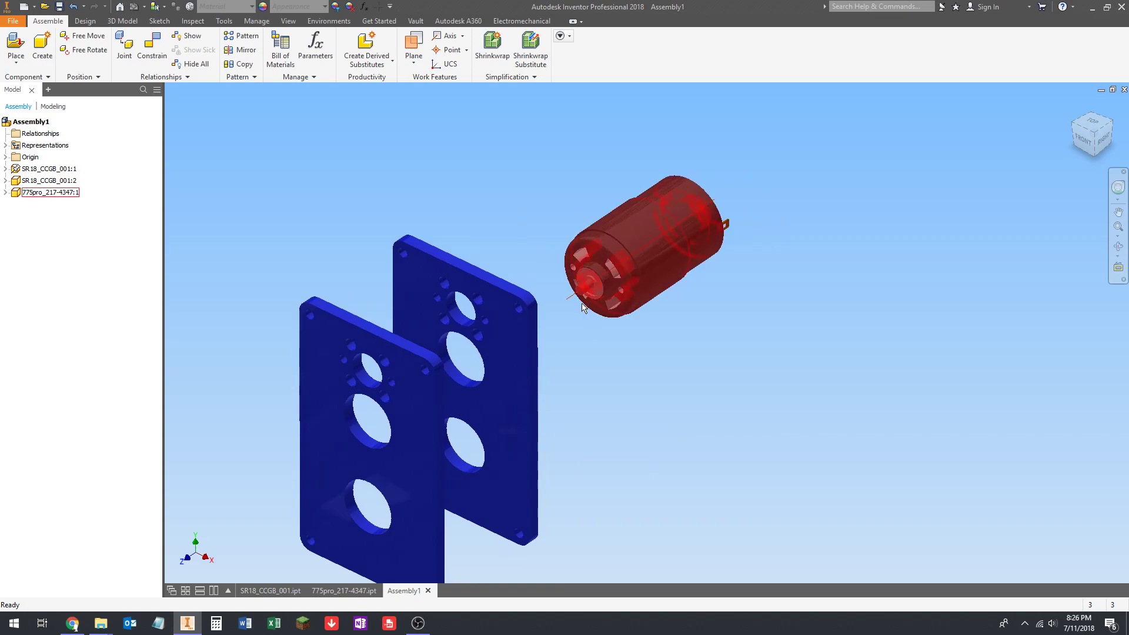
middle_drag(569, 298, 587, 295)
shift+middle_drag(587, 295, 588, 318)
scroll(550, 333, down, 5)
scroll(553, 324, up, 4)
scroll(553, 322, up, 2)
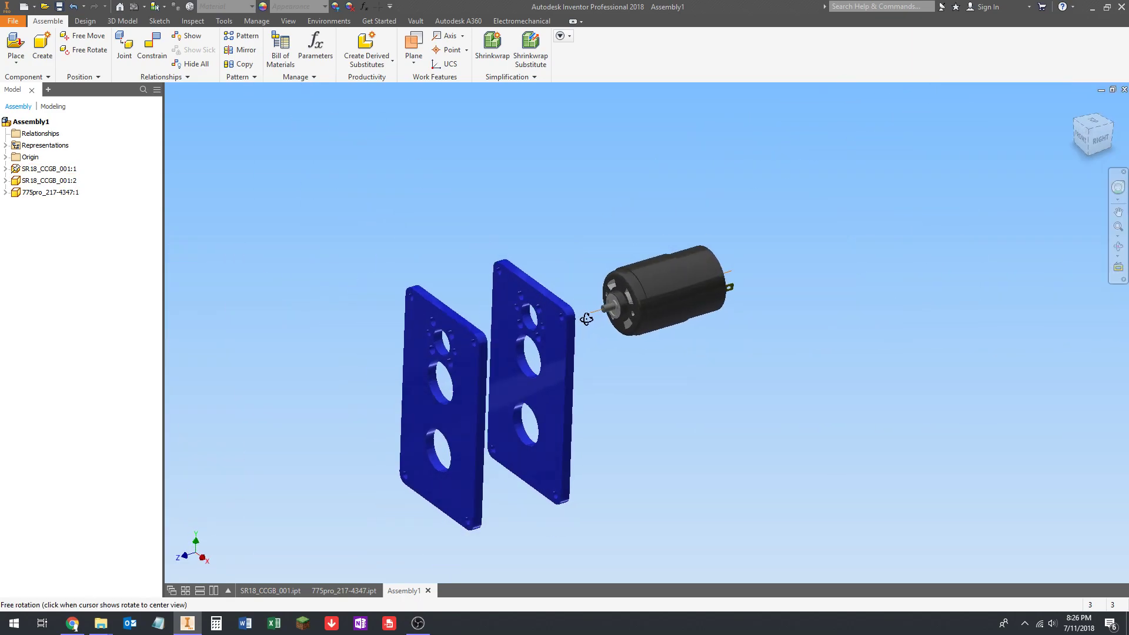
scroll(596, 309, down, 3)
shift+middle_drag(486, 309, 553, 348)
scroll(469, 318, up, 3)
scroll(442, 298, down, 4)
scroll(465, 287, up, 1)
middle_drag(476, 283, 493, 271)
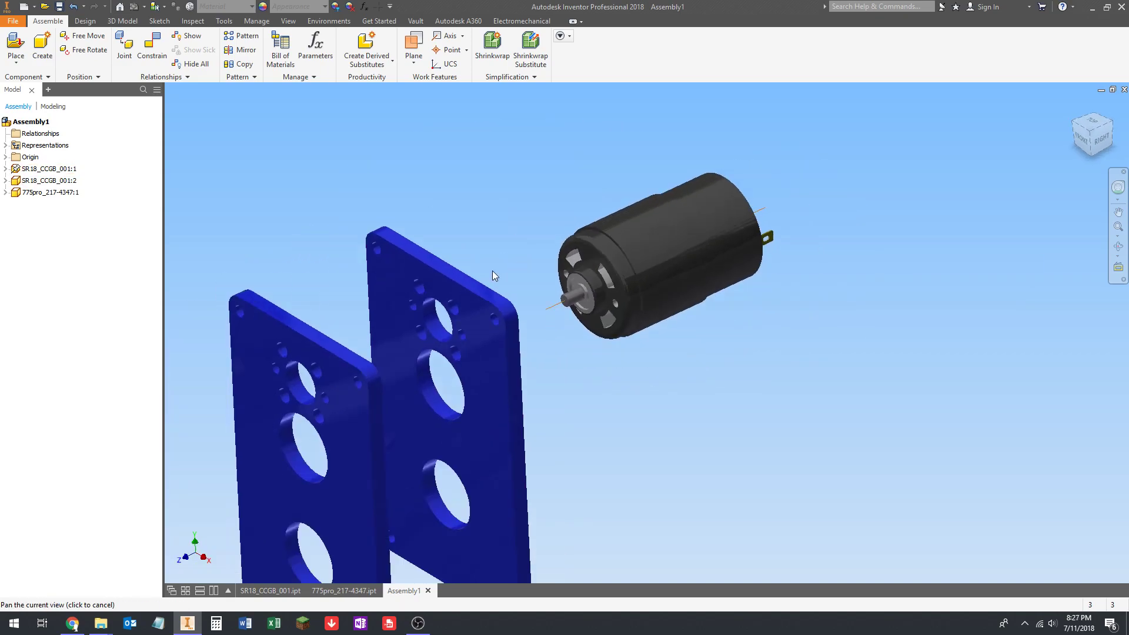
Step: Apply a mate constraint with 0.000 in offset between the motor's shaft axis and the grounded plate's upper bore axis, and close the constraint dialog
click(147, 52)
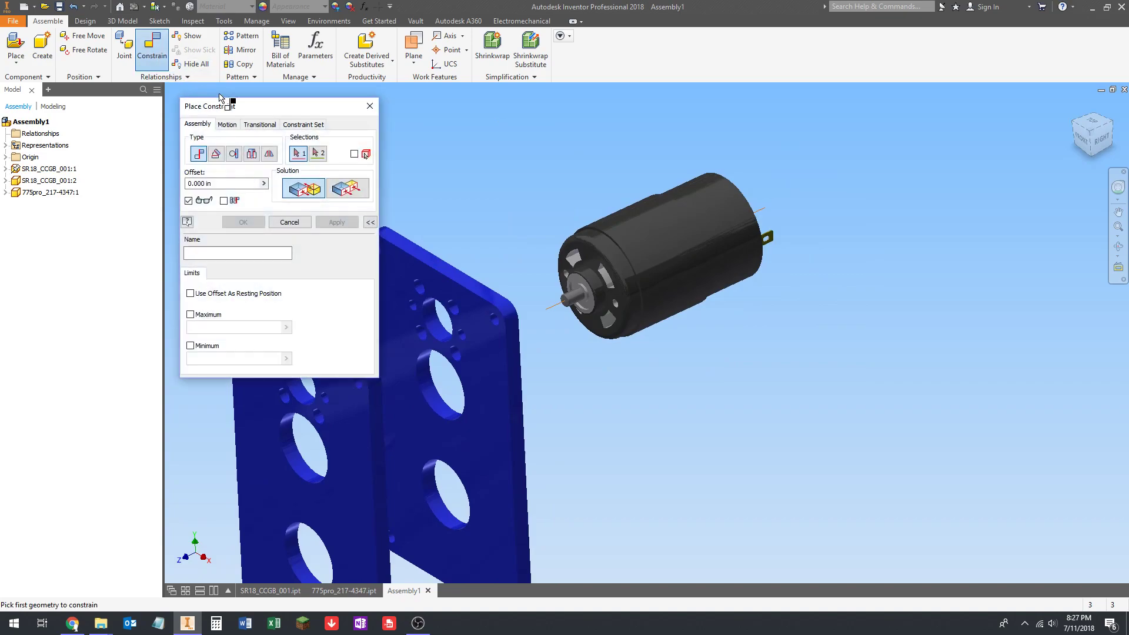
middle_drag(488, 225, 663, 234)
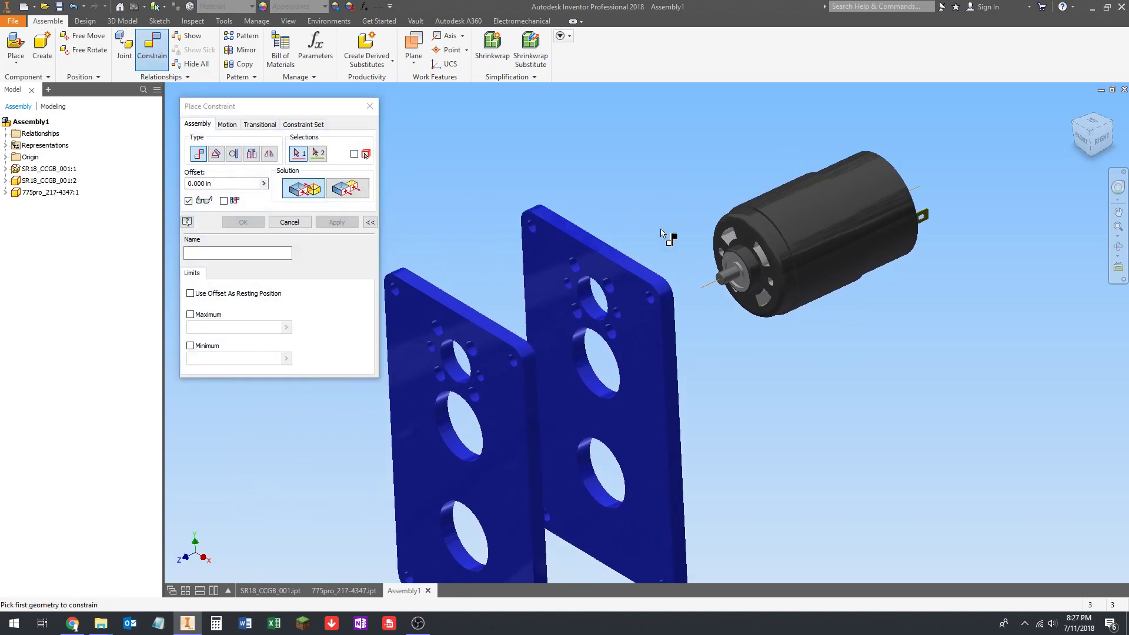
click(709, 289)
scroll(499, 373, up, 4)
click(481, 397)
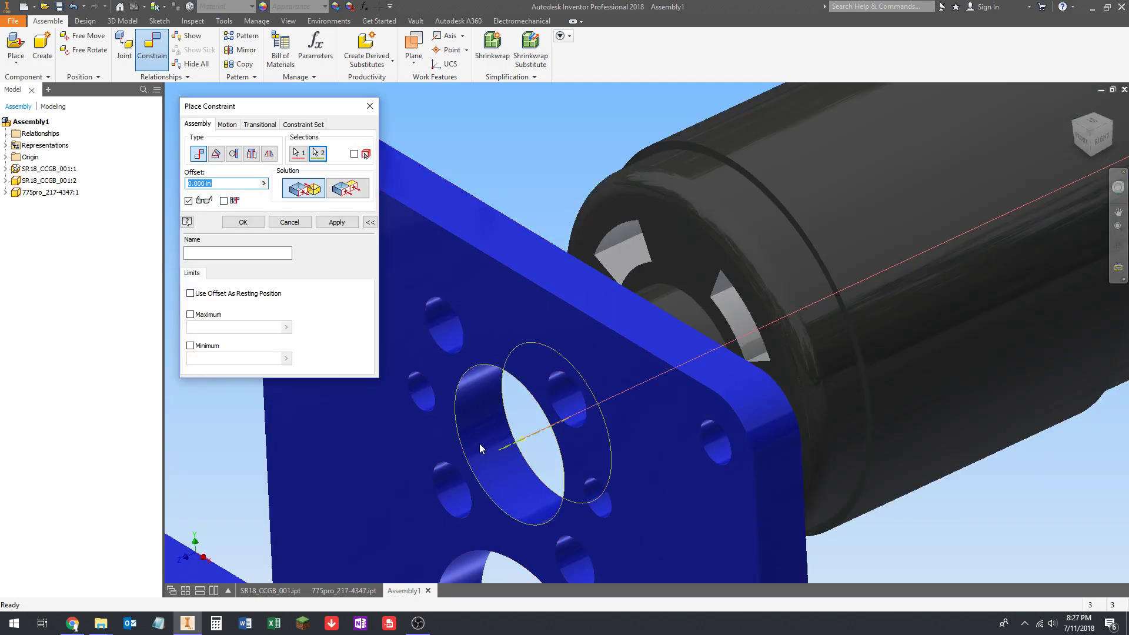
scroll(623, 210, down, 4)
shift+middle_drag(841, 282, 628, 304)
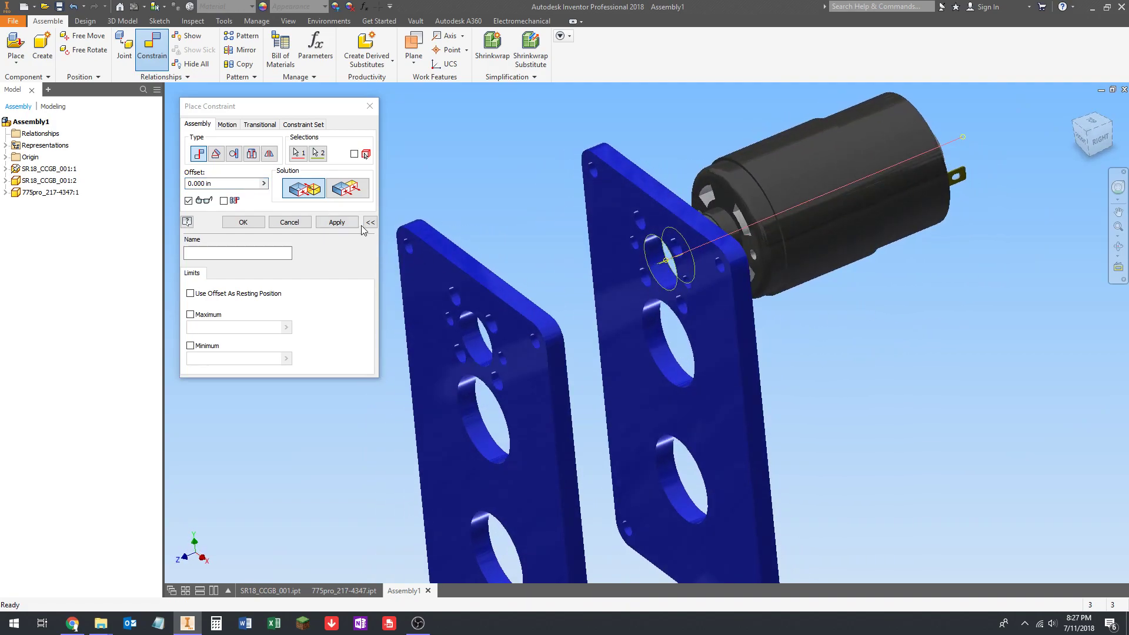
middle_drag(519, 253, 540, 237)
mouse_move(633, 206)
shift+middle_down()
mouse_move(658, 239)
mouse_move(662, 227)
mouse_move(635, 223)
shift+middle_up()
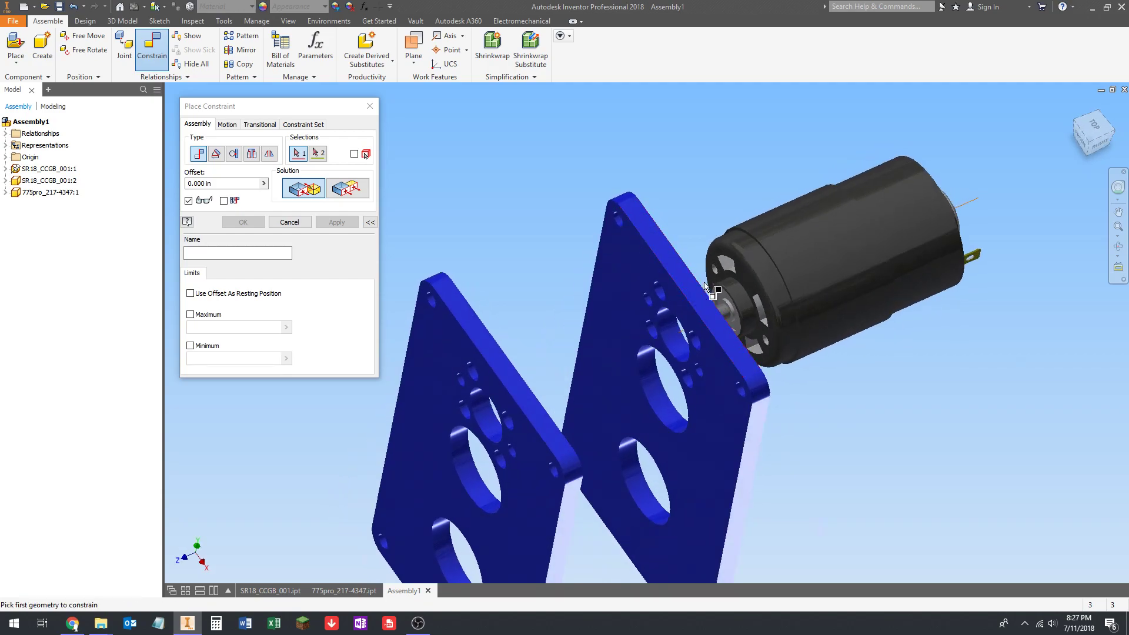
scroll(708, 286, down, 5)
scroll(706, 242, up, 3)
scroll(453, 224, up, 2)
middle_drag(465, 231, 565, 229)
key(Escape)
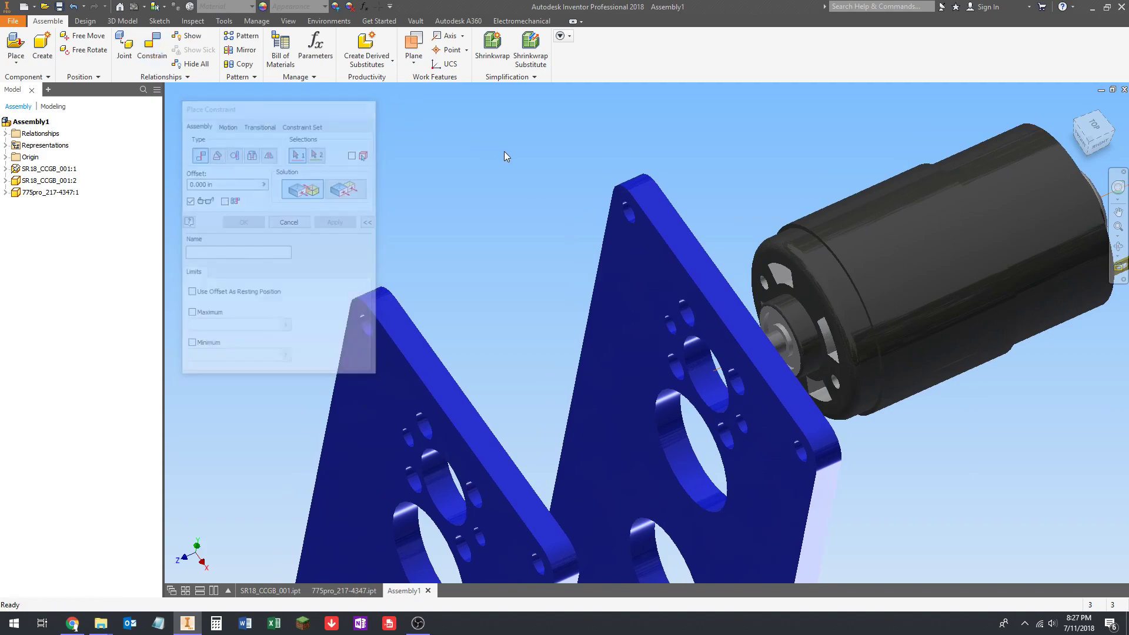
Step: Try moving the motor to test the freedom left by the axis mate with the grounded plate
middle_drag(518, 159, 479, 164)
mouse_move(734, 252)
shift+middle_down()
mouse_move(694, 235)
mouse_move(728, 237)
shift+middle_up()
drag(730, 239, 758, 252)
click(690, 143)
Step: Examine the mounting holes on the motor's front face and the matching small holes around the grounded plate's upper bore
scroll(689, 147, down, 3)
middle_drag(692, 154, 715, 200)
scroll(706, 235, up, 4)
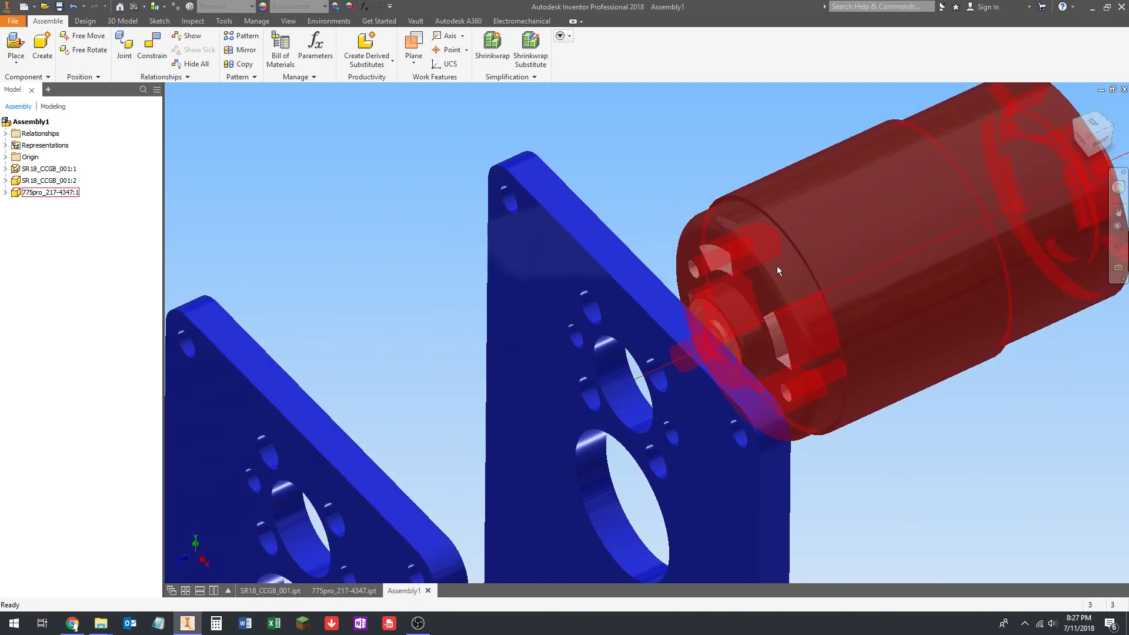
scroll(680, 206, up, 5)
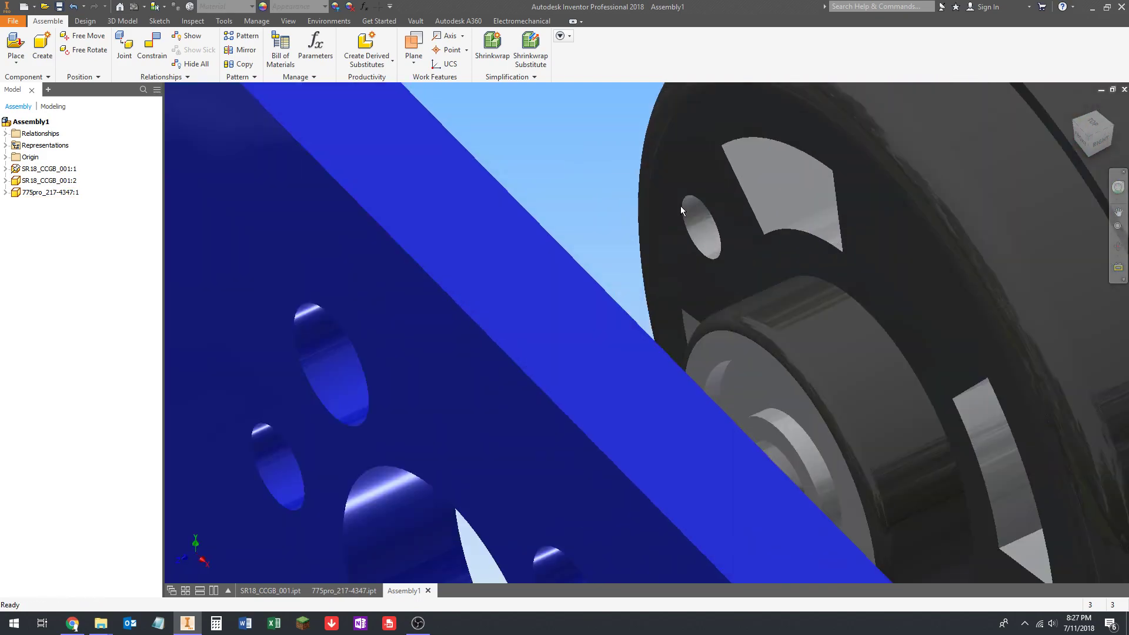
scroll(712, 223, down, 3)
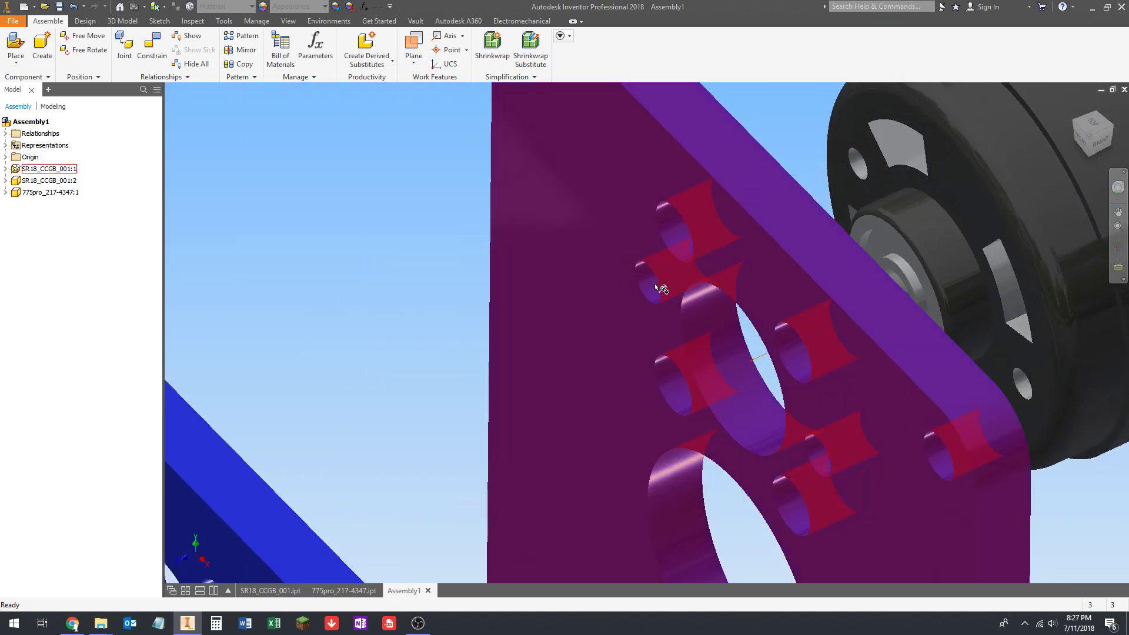
scroll(652, 286, down, 4)
scroll(598, 242, up, 3)
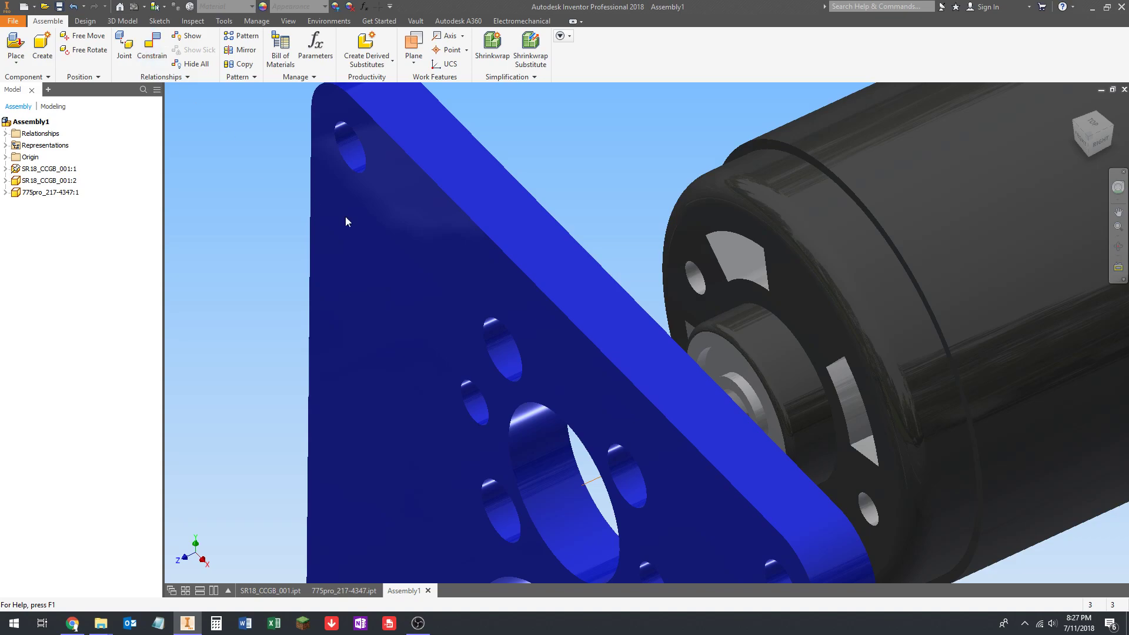
Step: Apply a mate constraint with 0.000 in offset between a motor mounting hole's axis and the matching small hole's axis on the grounded plate
key(c)
scroll(677, 301, up, 4)
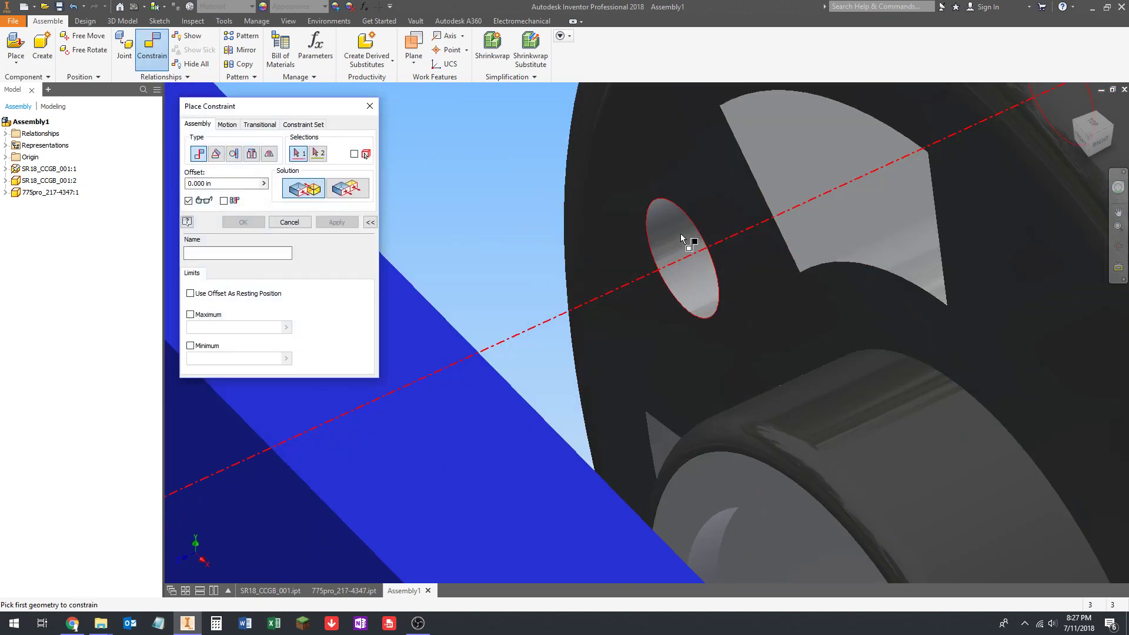
scroll(682, 237, up, 3)
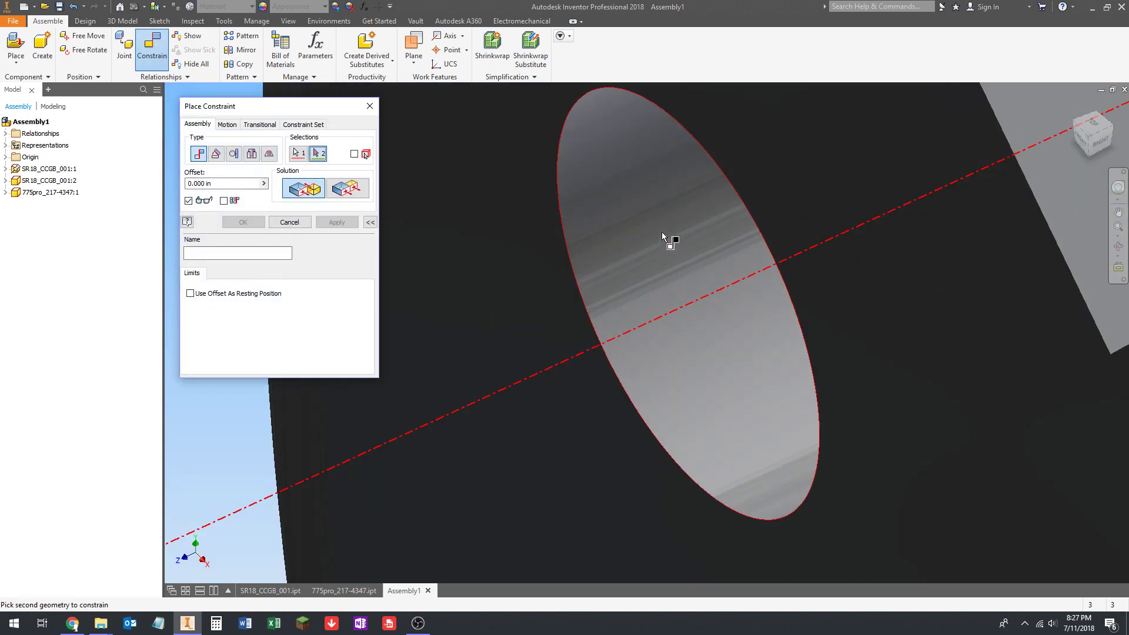
click(661, 232)
scroll(683, 206, down, 6)
scroll(556, 297, up, 5)
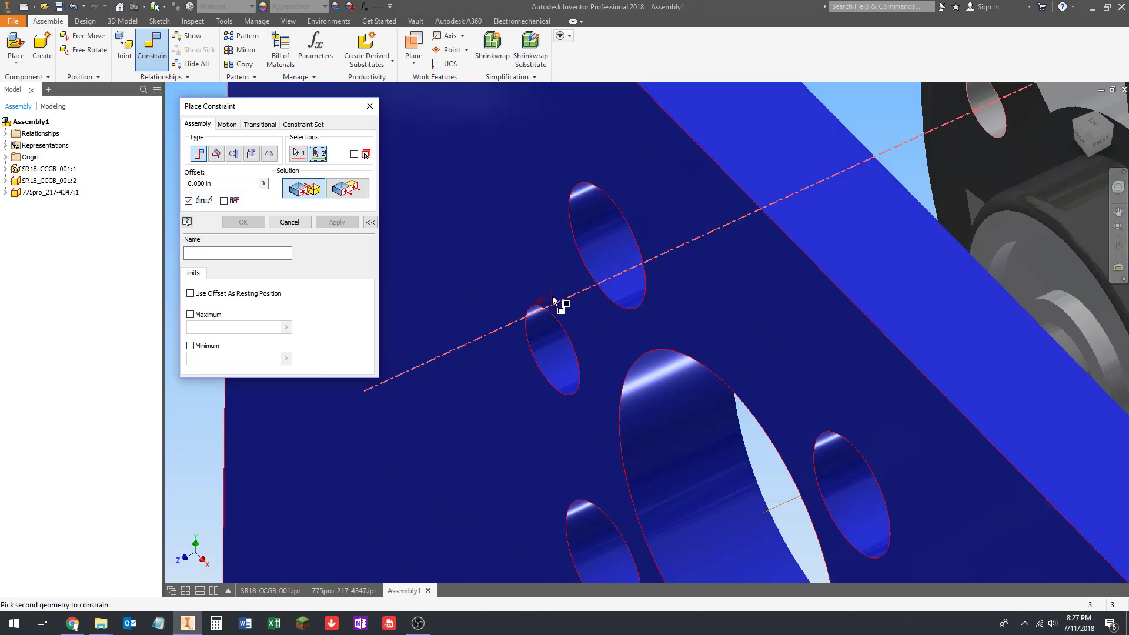
scroll(556, 300, up, 3)
click(555, 388)
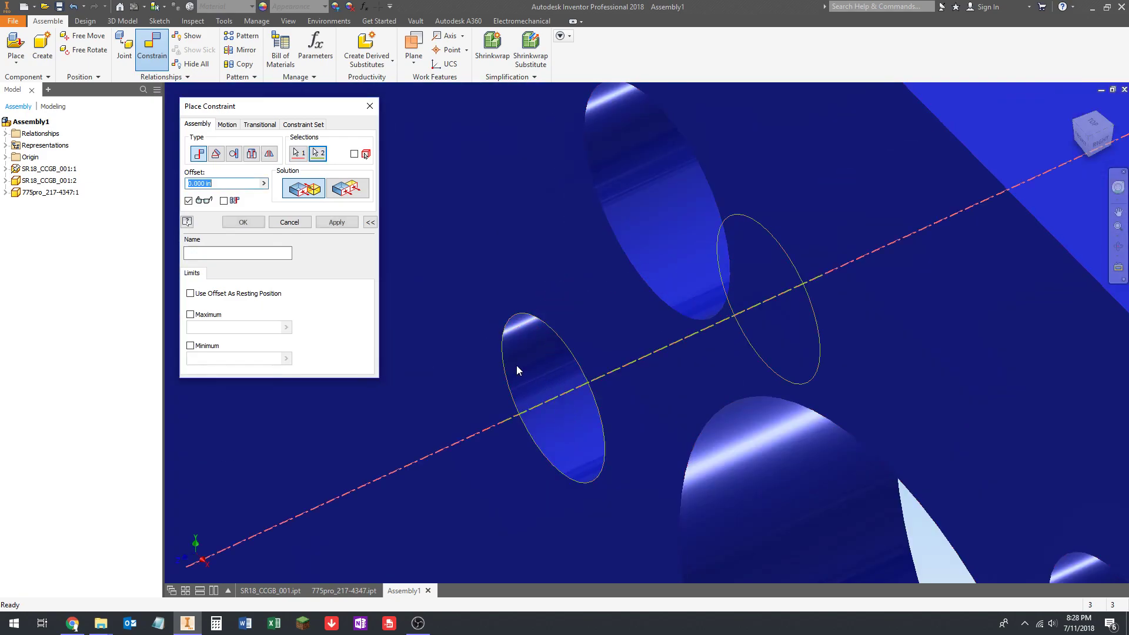
scroll(517, 335, down, 4)
click(337, 222)
Step: Mate the motor's front face to the grounded plate's facing side with 0.000 in offset and close the constraint dialog
key(F2)
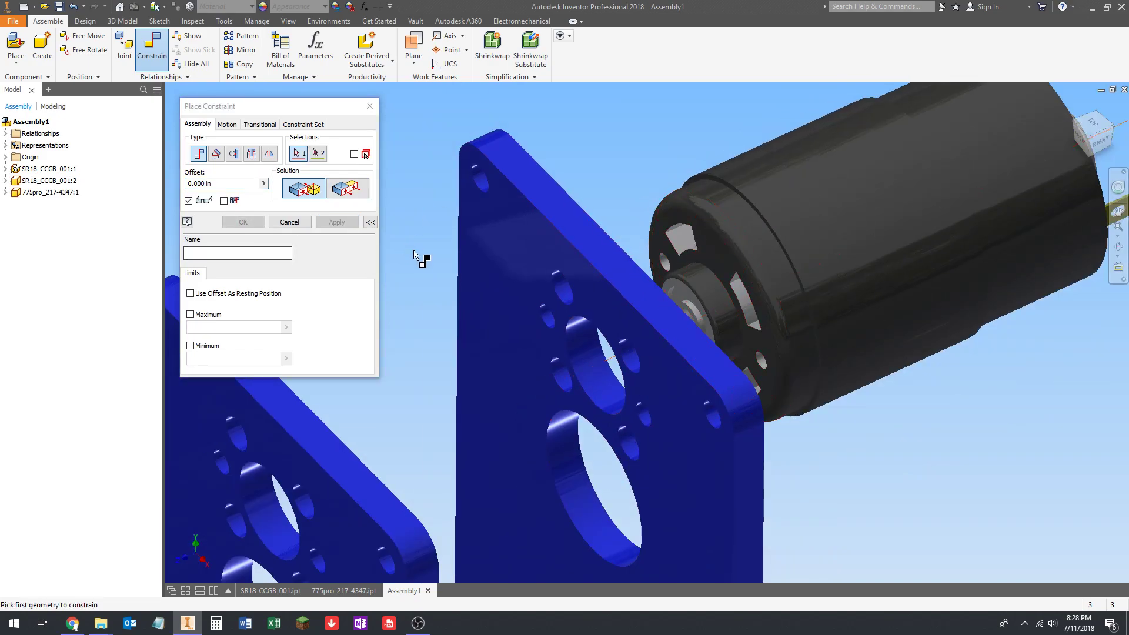
click(714, 253)
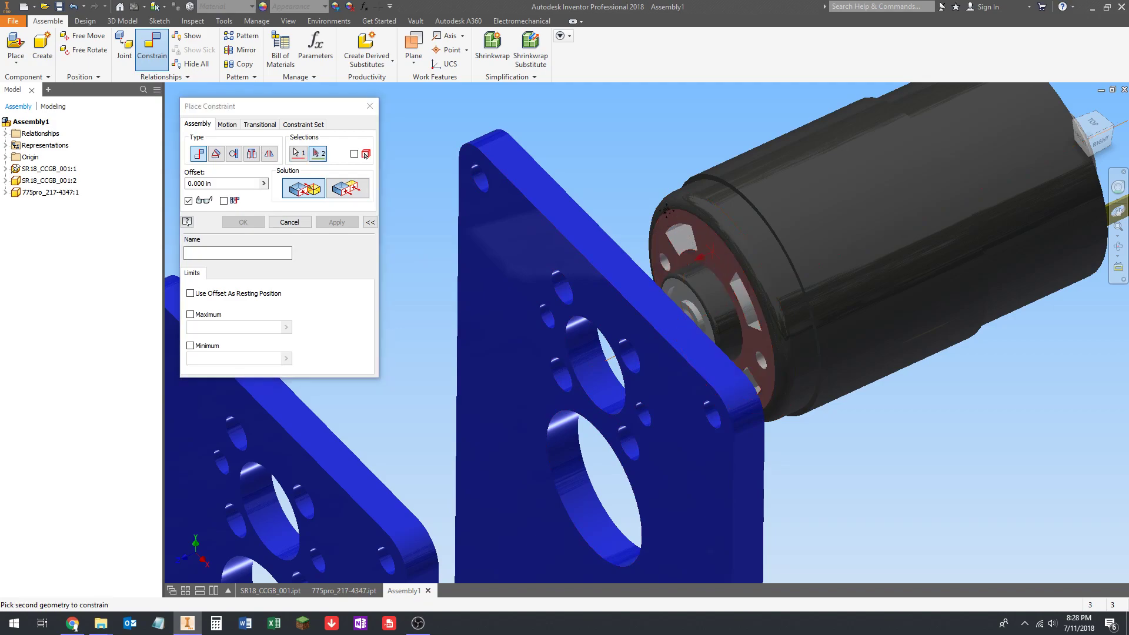
scroll(718, 233, down, 3)
shift+middle_drag(717, 233, 665, 229)
click(701, 166)
shift+middle_drag(596, 310, 710, 324)
click(339, 222)
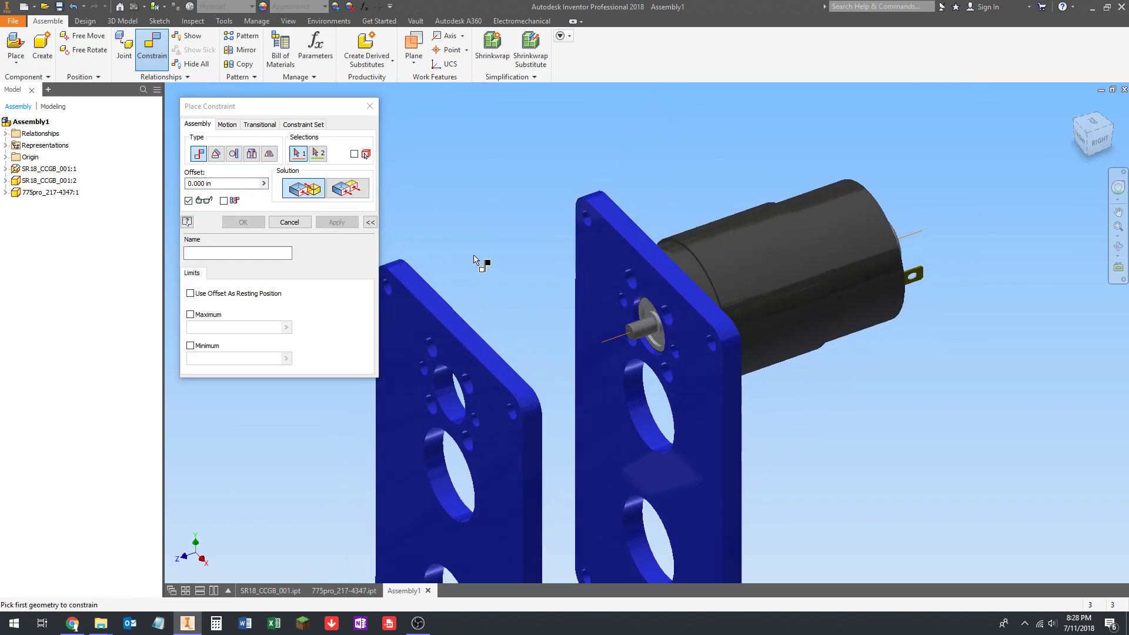
key(Escape)
Step: Try moving the motor to test its remaining freedom, and examine how it sits on the grounded plate
drag(715, 274, 738, 327)
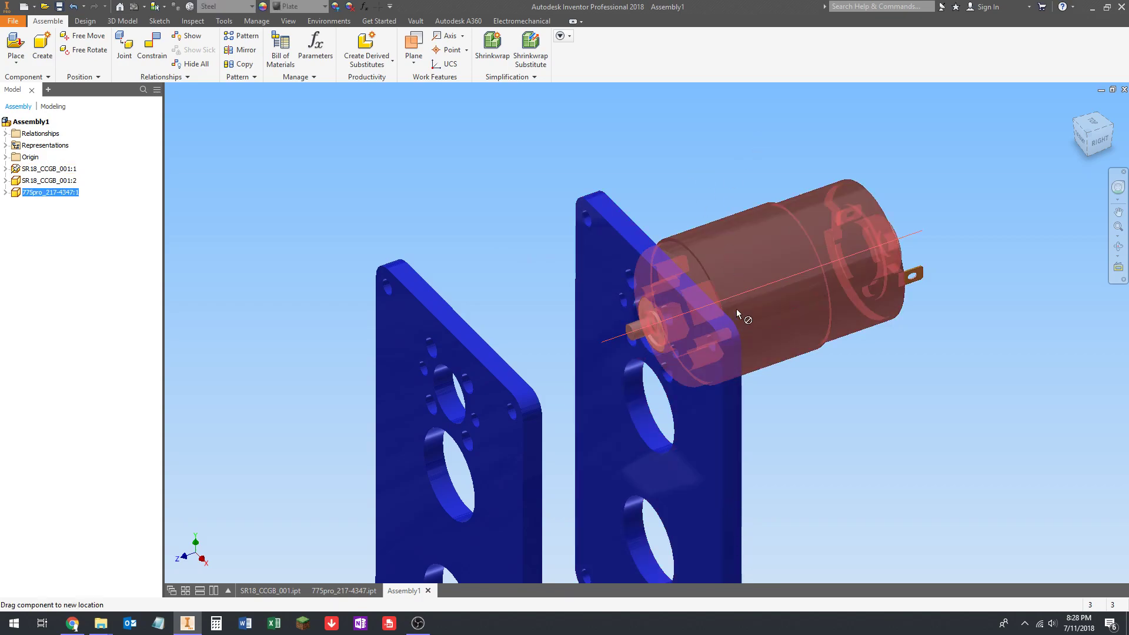
scroll(742, 215, up, 3)
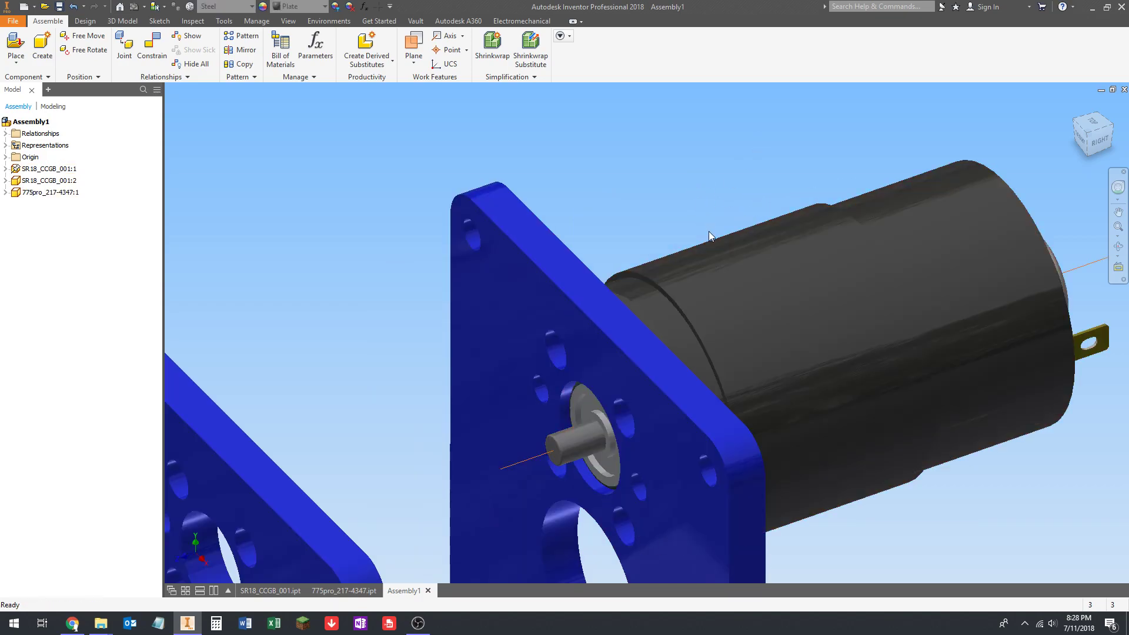
scroll(708, 231, down, 5)
click(665, 193)
middle_drag(670, 219, 642, 308)
scroll(603, 343, up, 5)
scroll(603, 343, down, 1)
scroll(642, 308, down, 5)
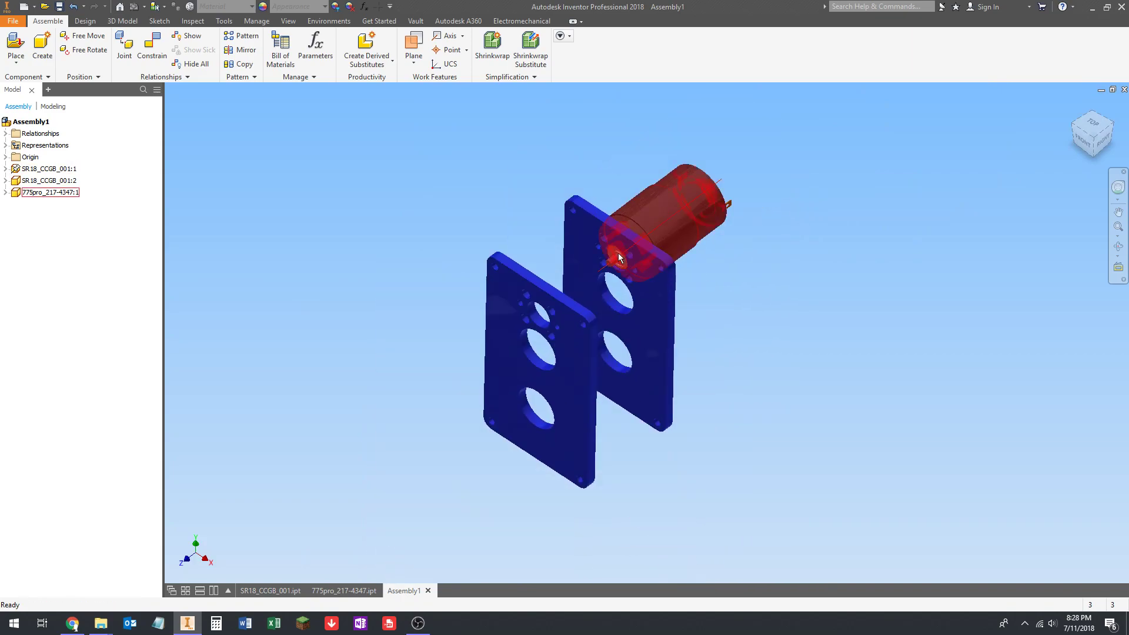
scroll(686, 293, down, 1)
middle_drag(687, 293, 678, 321)
scroll(690, 310, up, 6)
scroll(690, 313, down, 2)
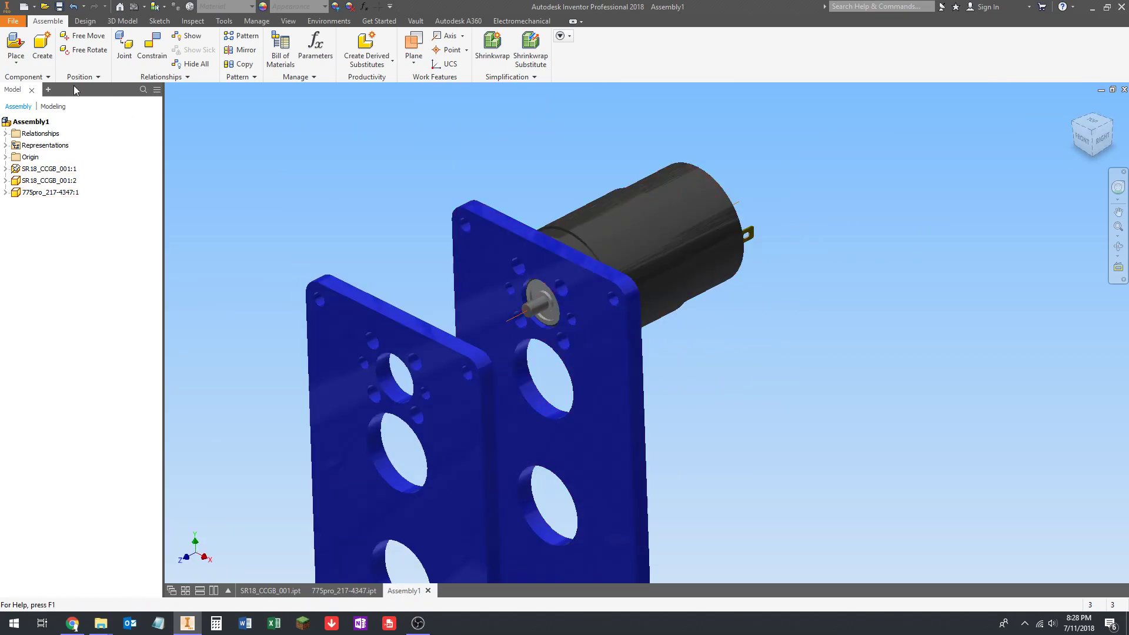
Step: Load 12t_Steel_Spur_Gear_32_DP_RS775_Motor_217-5859.ipt for placement and examine the orientation of its stepped end
click(16, 44)
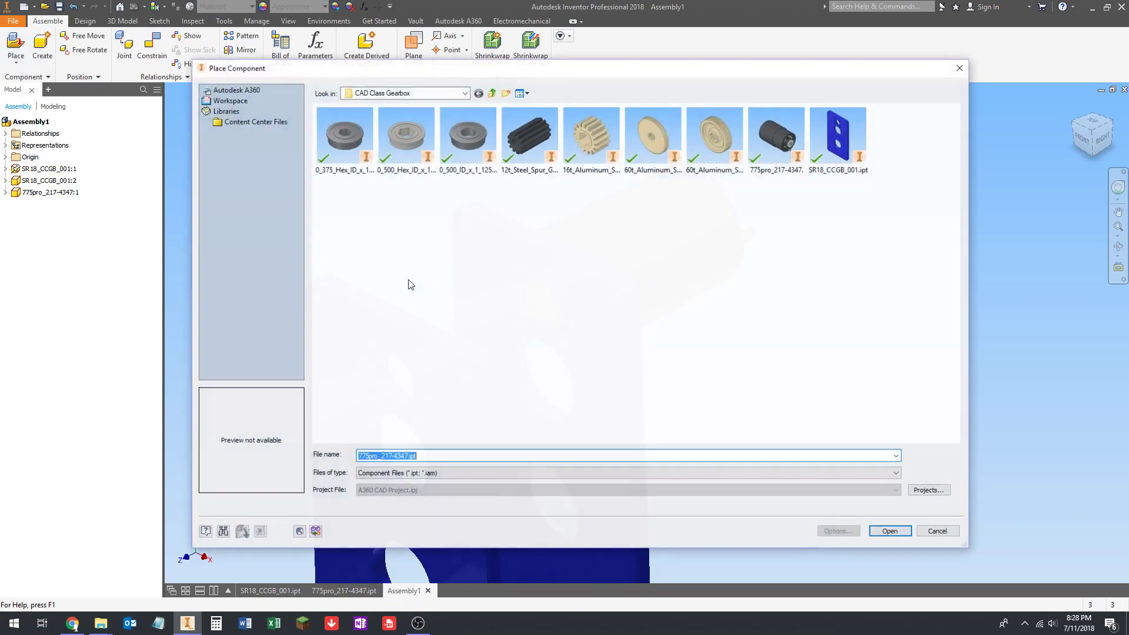
click(518, 178)
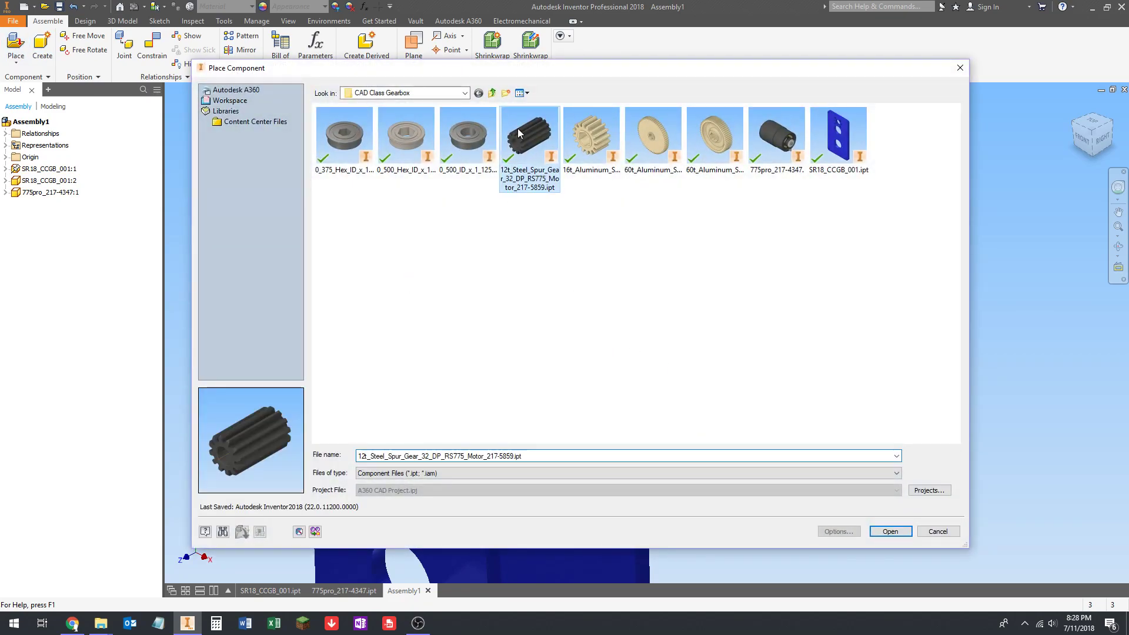
click(890, 535)
scroll(728, 401, up, 6)
scroll(708, 368, down, 10)
shift+middle_drag(706, 347, 622, 326)
scroll(621, 318, up, 8)
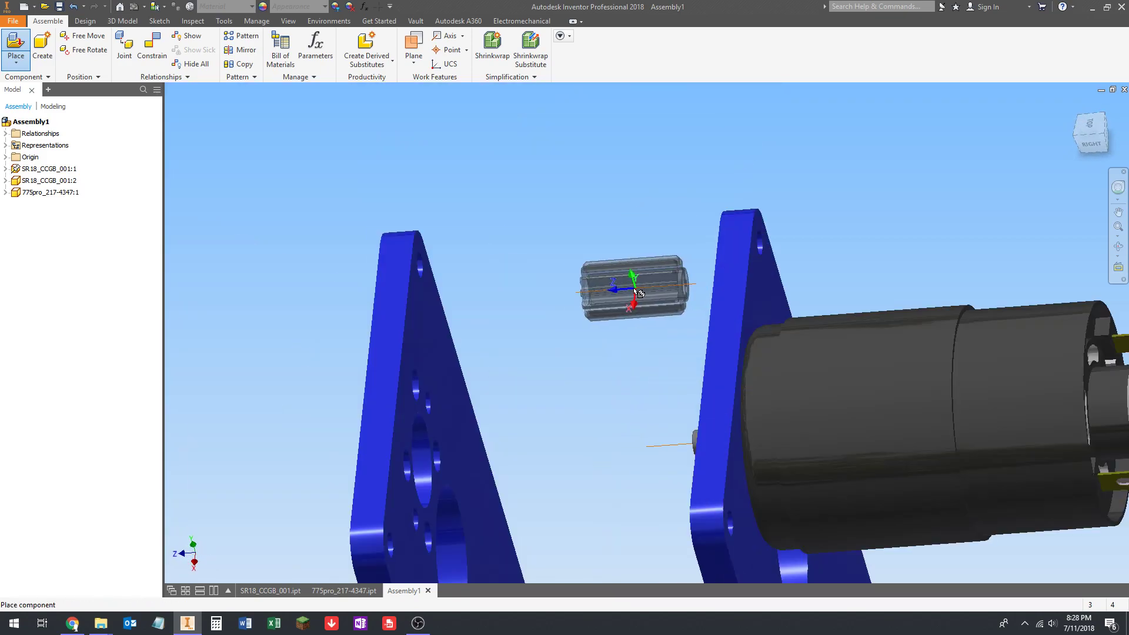
scroll(575, 290, down, 5)
shift+middle_drag(576, 292, 593, 301)
scroll(593, 301, up, 6)
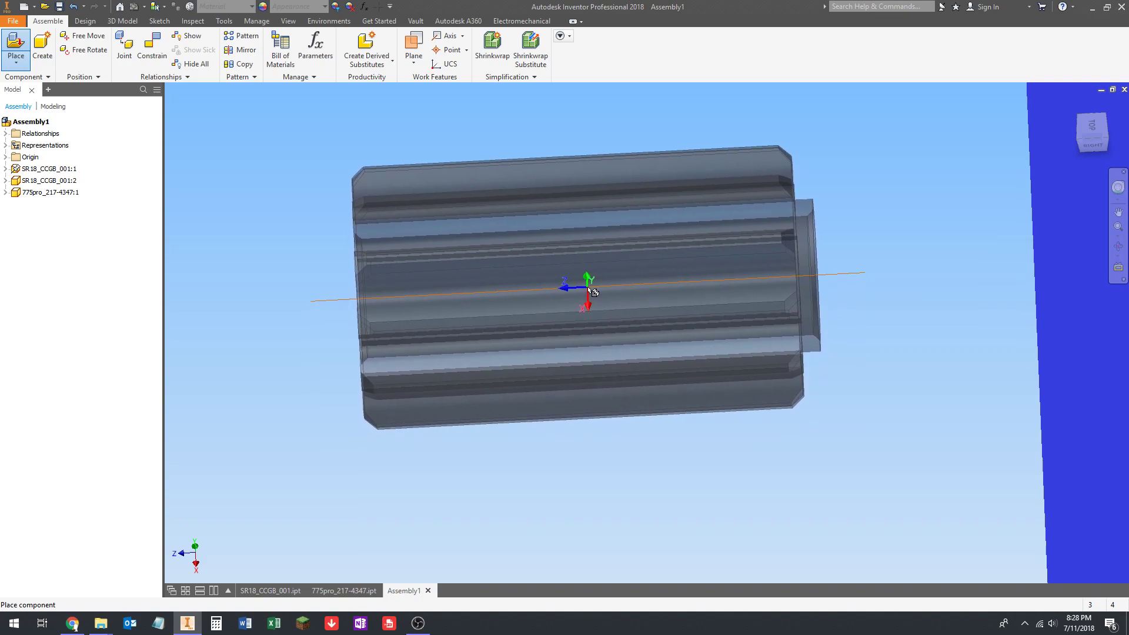
Step: Place a single 12-tooth gear between the two plates near the motor shaft and finish placing
scroll(591, 304, down, 4)
scroll(589, 300, down, 5)
middle_drag(588, 301, 647, 272)
shift+middle_drag(626, 308, 660, 292)
scroll(660, 328, down, 4)
middle_drag(589, 339, 522, 292)
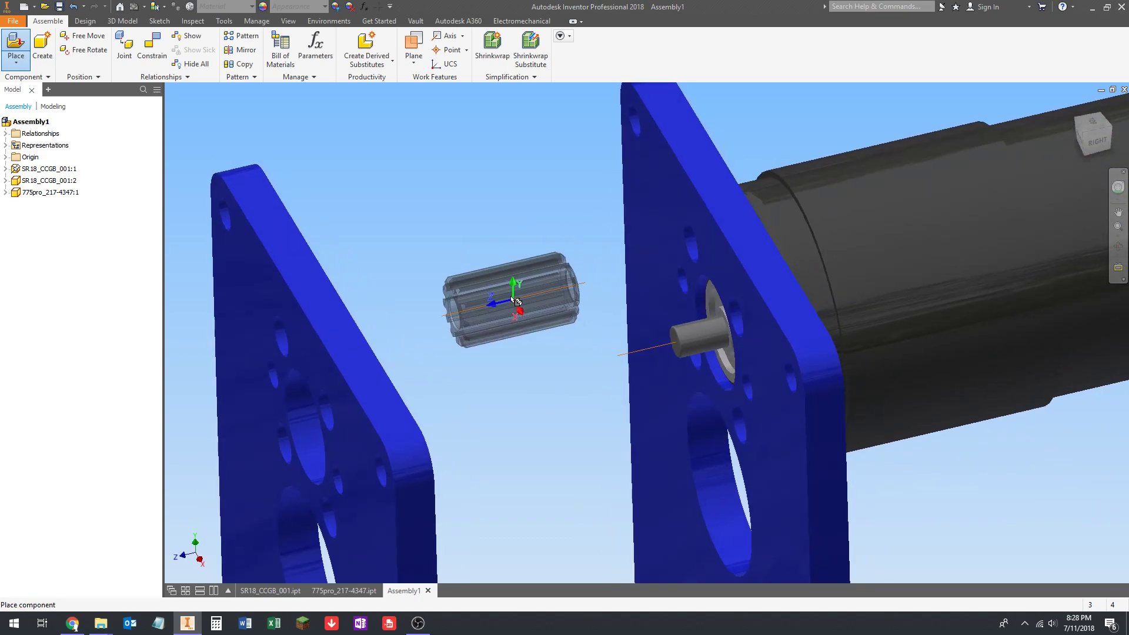
click(496, 268)
scroll(553, 336, up, 8)
shift+middle_drag(559, 332, 500, 282)
scroll(486, 270, down, 4)
key(Escape)
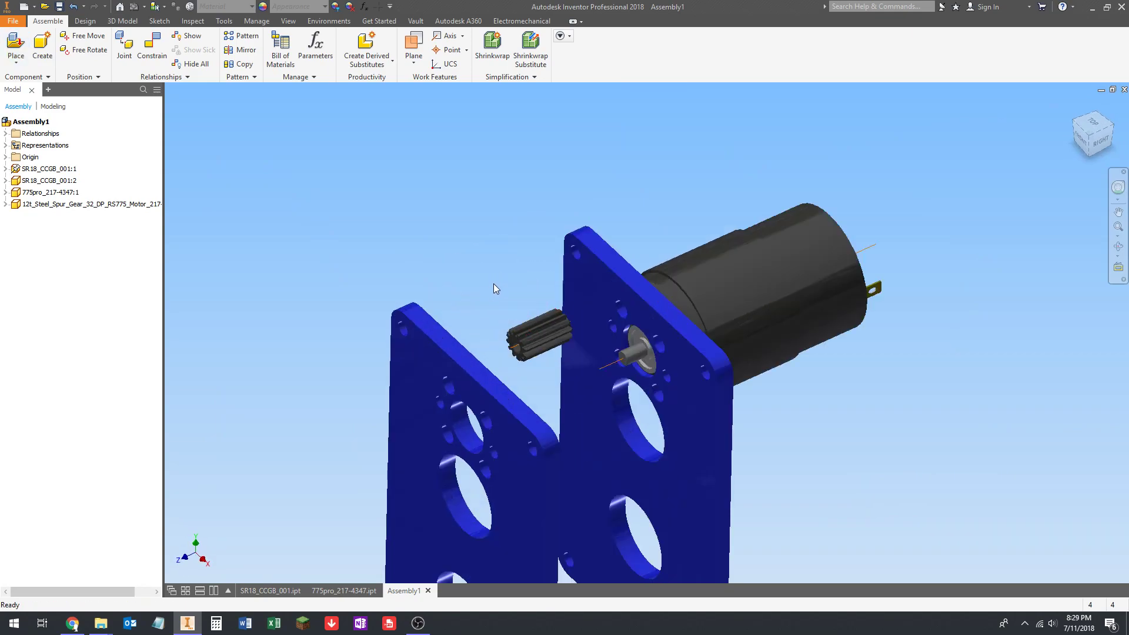
Step: Mate the 12-tooth gear's center axis to the motor shaft's axis with 0.000 in offset and close the constraint dialog
middle_drag(461, 241, 437, 254)
middle_drag(399, 212, 431, 231)
shift+middle_drag(524, 242, 503, 223)
scroll(608, 378, up, 4)
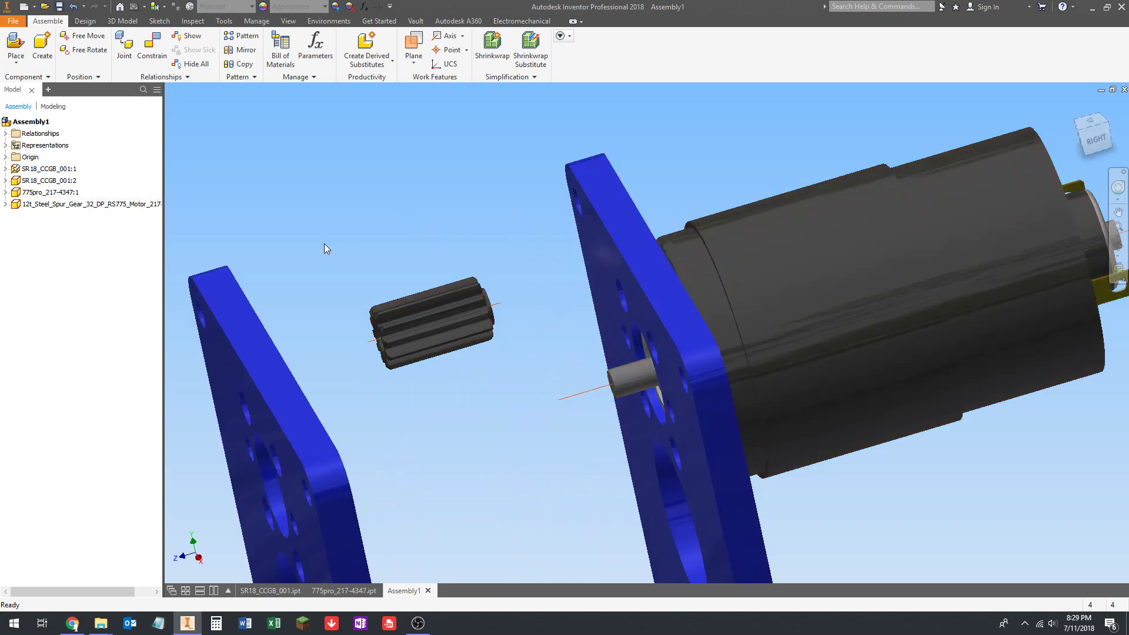
click(152, 57)
middle_drag(488, 332, 579, 313)
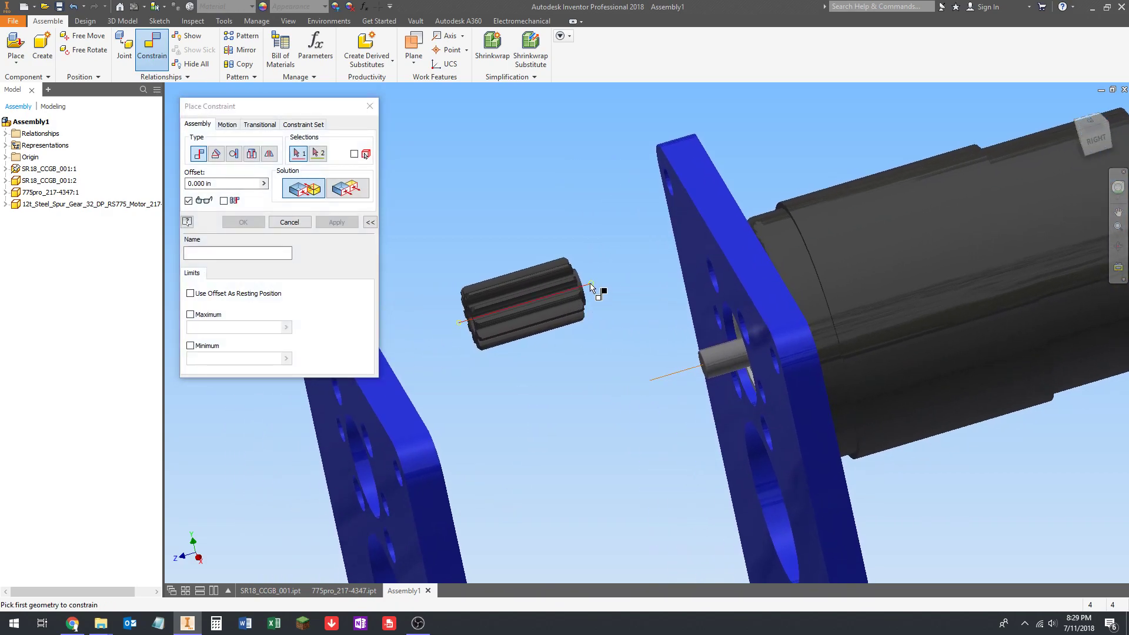
click(591, 288)
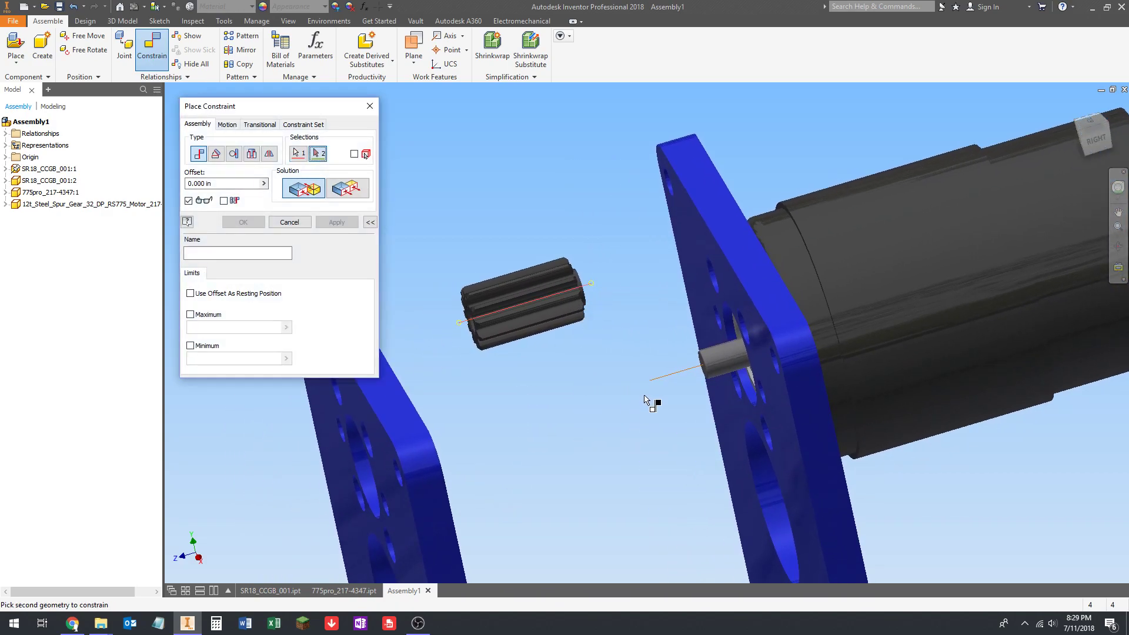
click(654, 381)
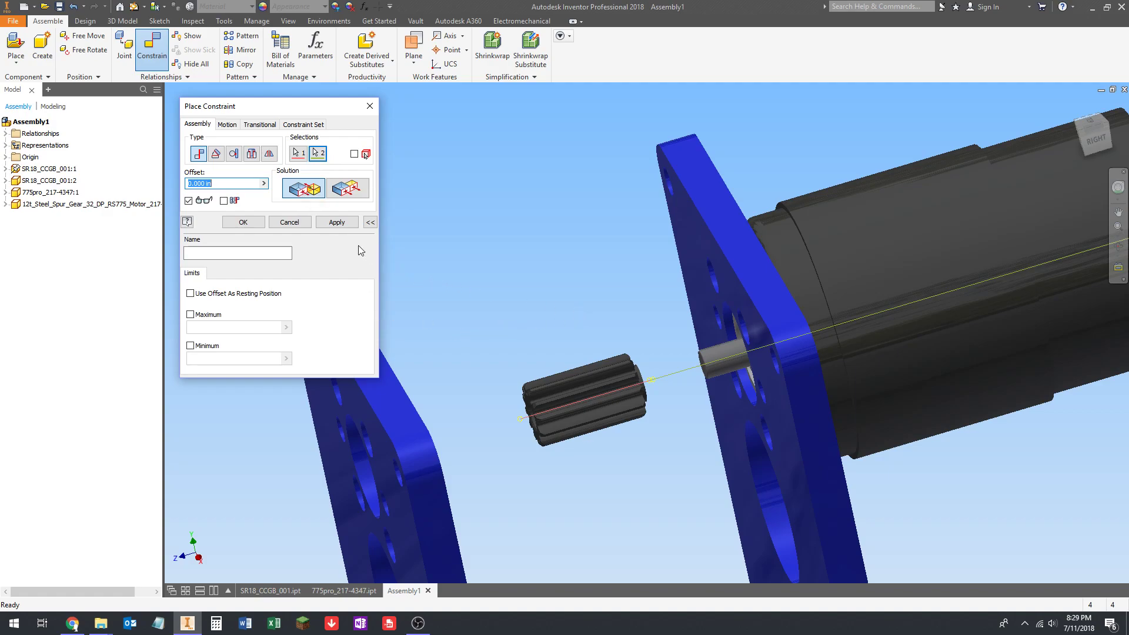
click(329, 224)
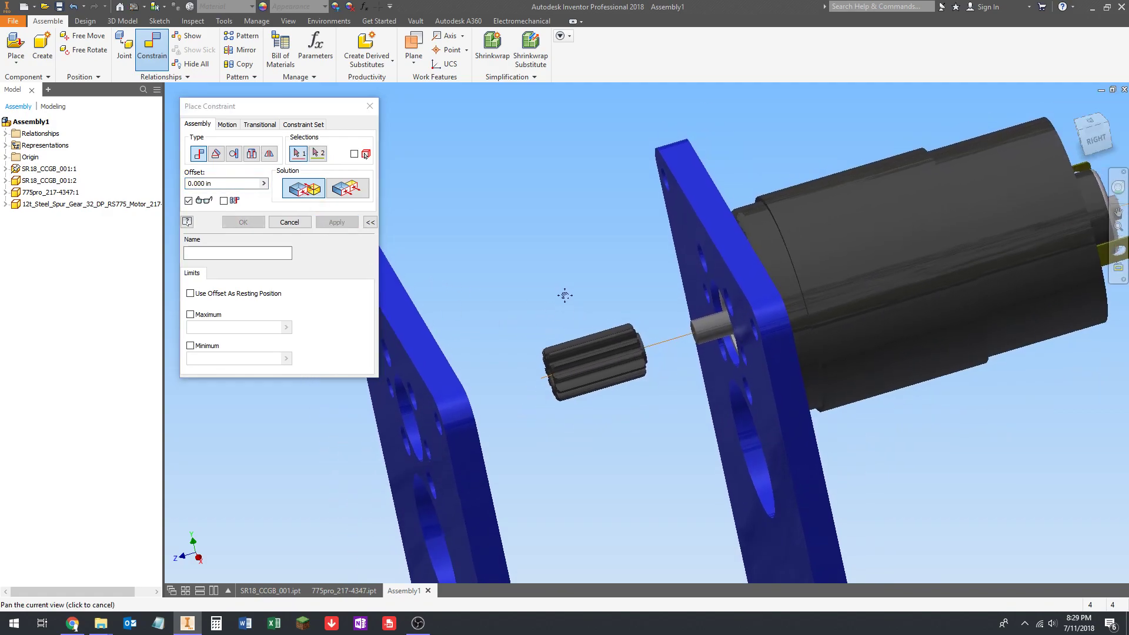
shift+middle_drag(564, 348, 636, 314)
key(Escape)
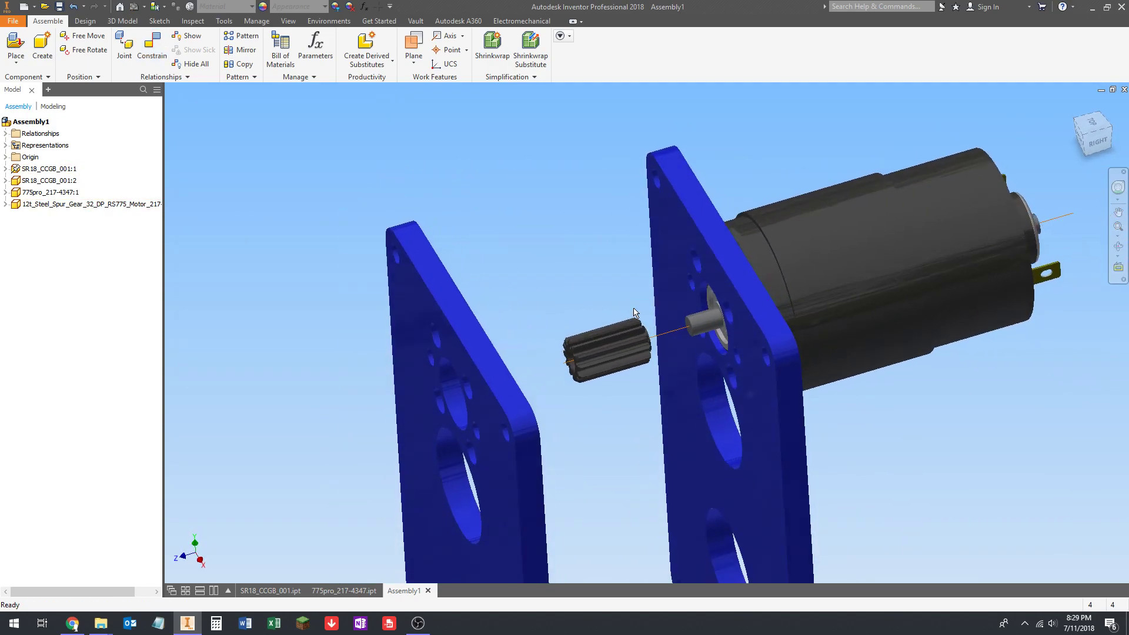
Step: Move the 12-tooth gear slightly along the motor shaft's axis to test its remaining freedom
mouse_move(607, 344)
mouse_down()
mouse_move(643, 327)
mouse_move(615, 342)
mouse_move(616, 357)
mouse_move(608, 339)
mouse_move(591, 352)
mouse_move(619, 347)
mouse_up()
click(603, 302)
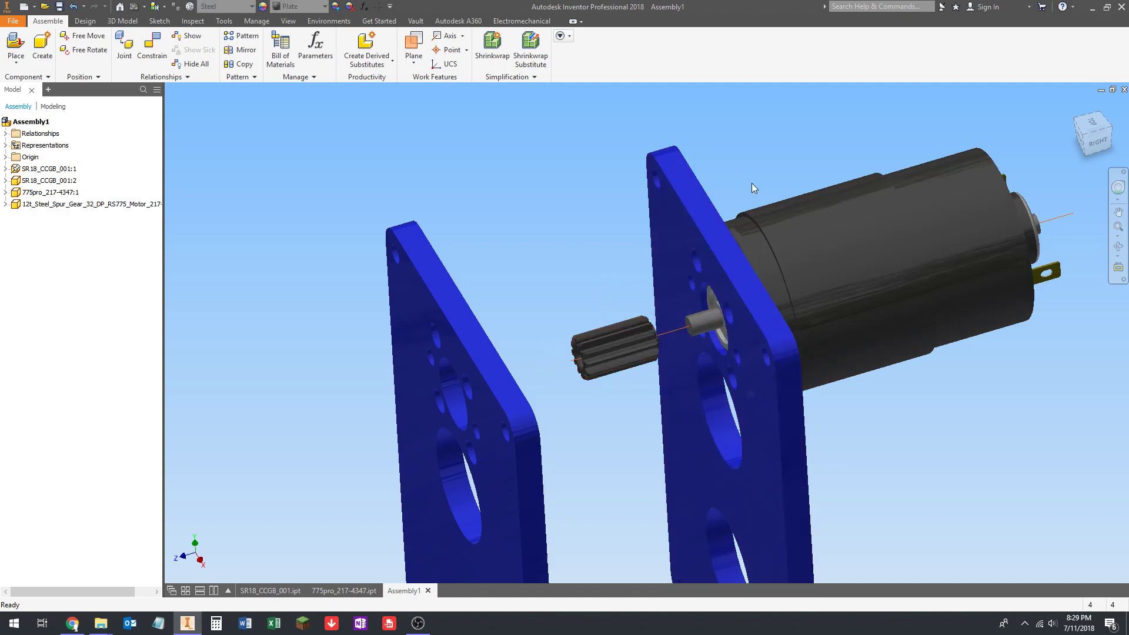
shift+middle_drag(562, 300, 532, 293)
scroll(623, 316, down, 3)
scroll(580, 292, up, 1)
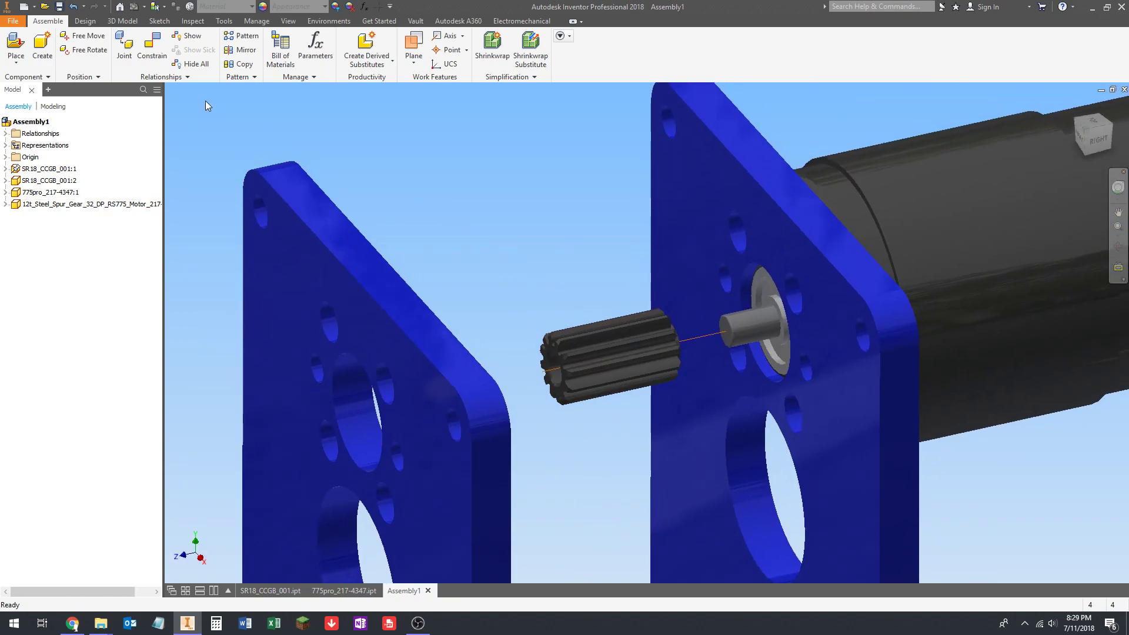
Step: Start a mate constraint between the 12-tooth gear's motor-side end face and the raised boss face around the motor shaft
click(149, 63)
middle_drag(556, 243, 517, 244)
shift+middle_drag(590, 245, 535, 270)
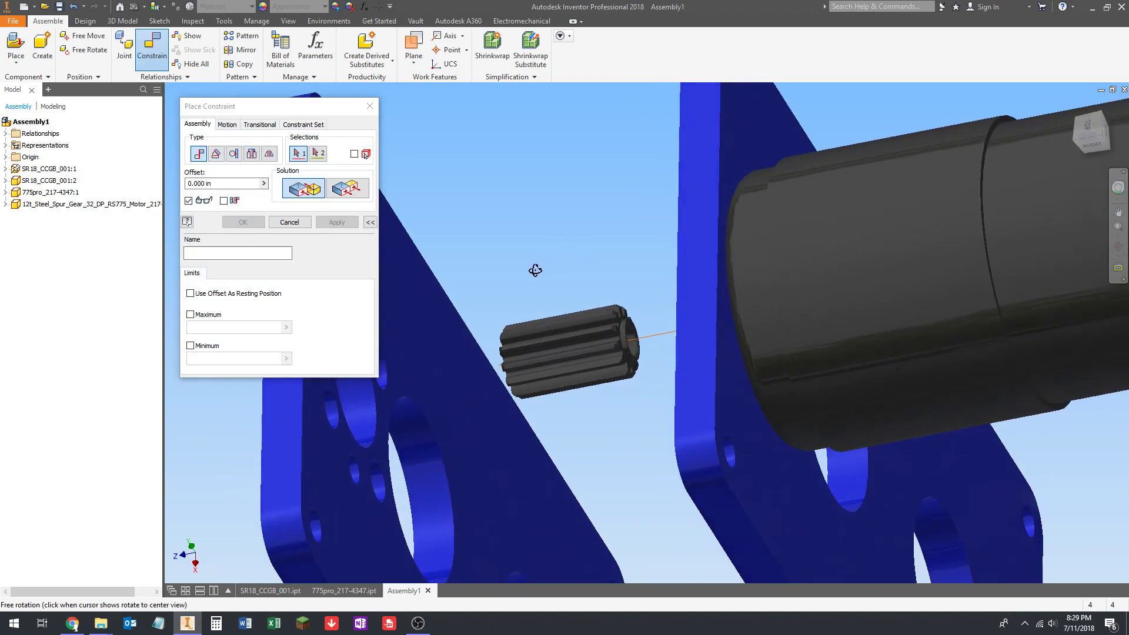
scroll(649, 331, down, 3)
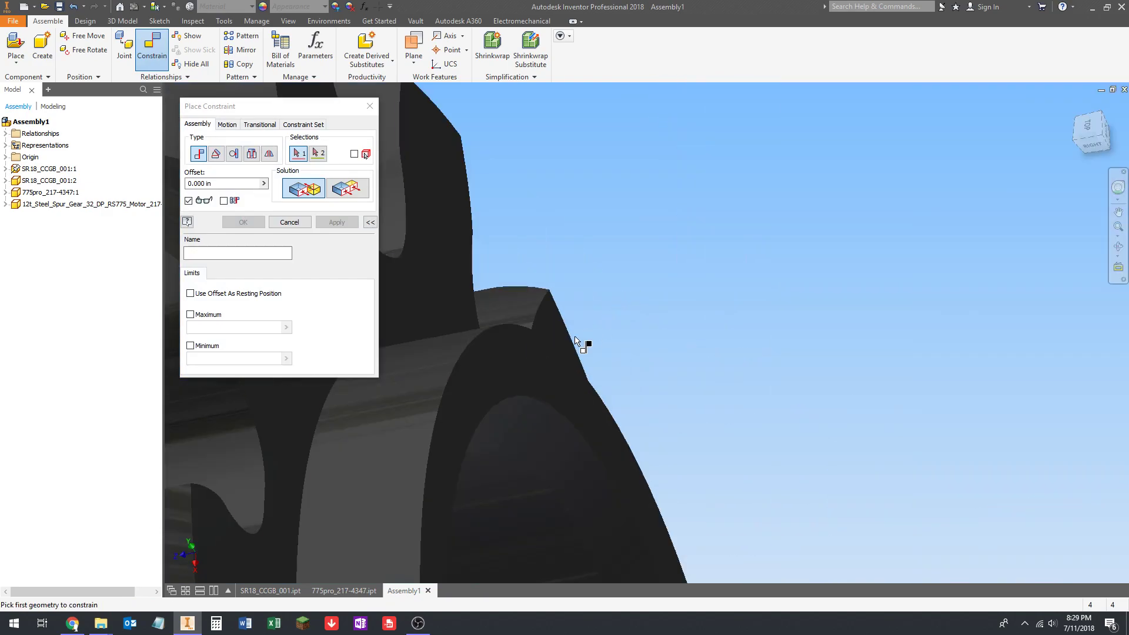
click(522, 358)
scroll(575, 232, up, 5)
shift+middle_drag(595, 282, 688, 257)
scroll(837, 217, down, 4)
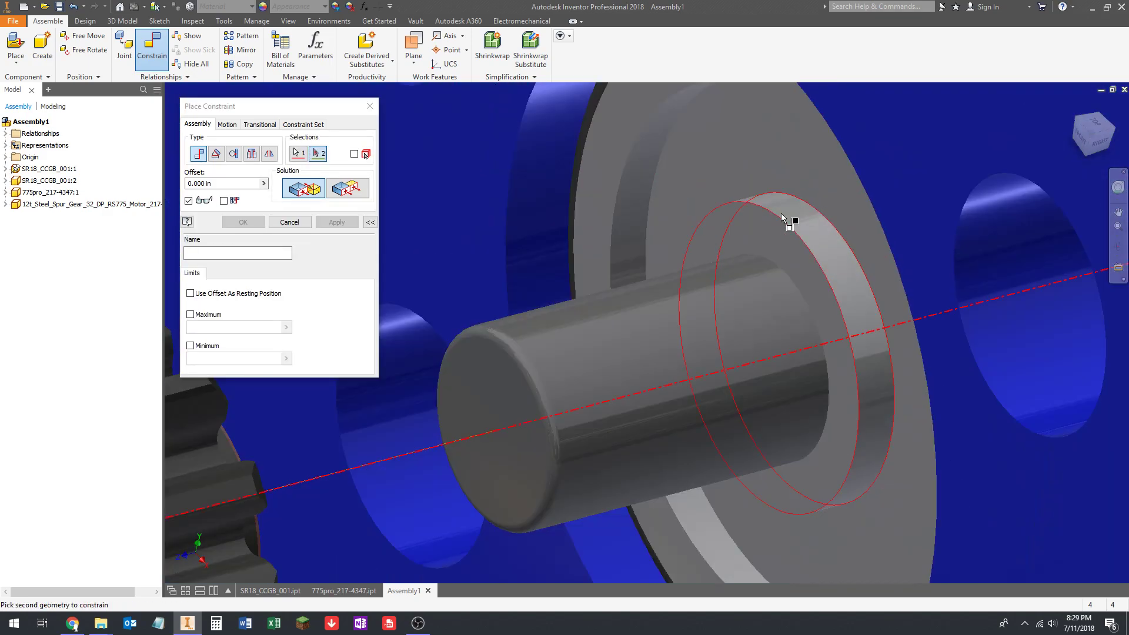
click(744, 235)
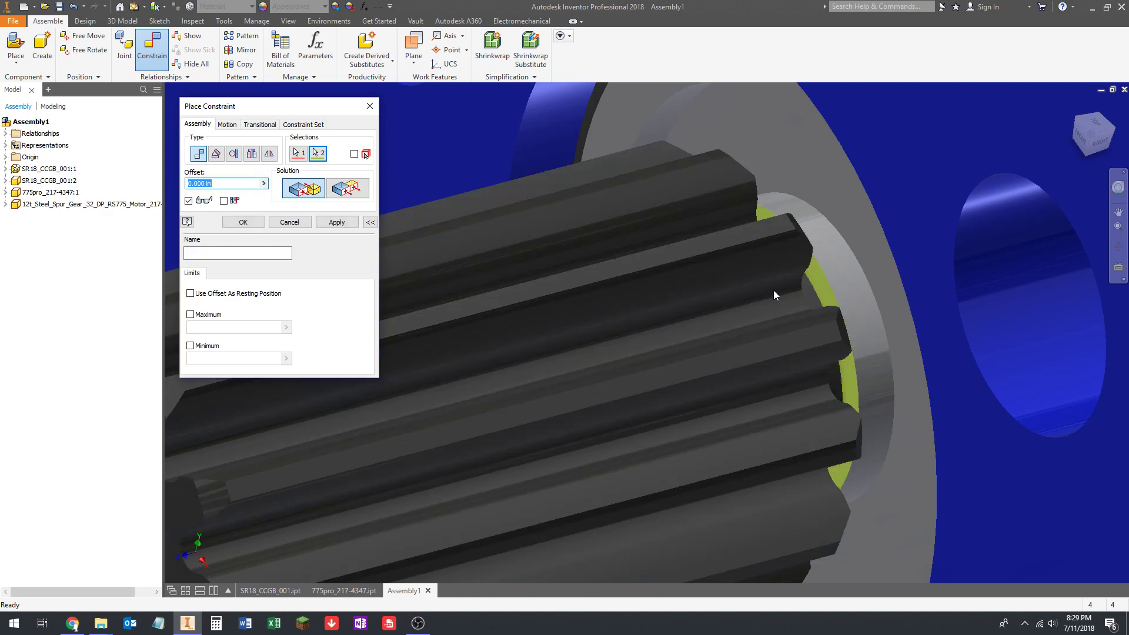
Step: Examine the contact between the 12-tooth gear's end face and the motor boss from several angles to judge the clearance
scroll(677, 287, up, 5)
shift+middle_drag(763, 306, 682, 324)
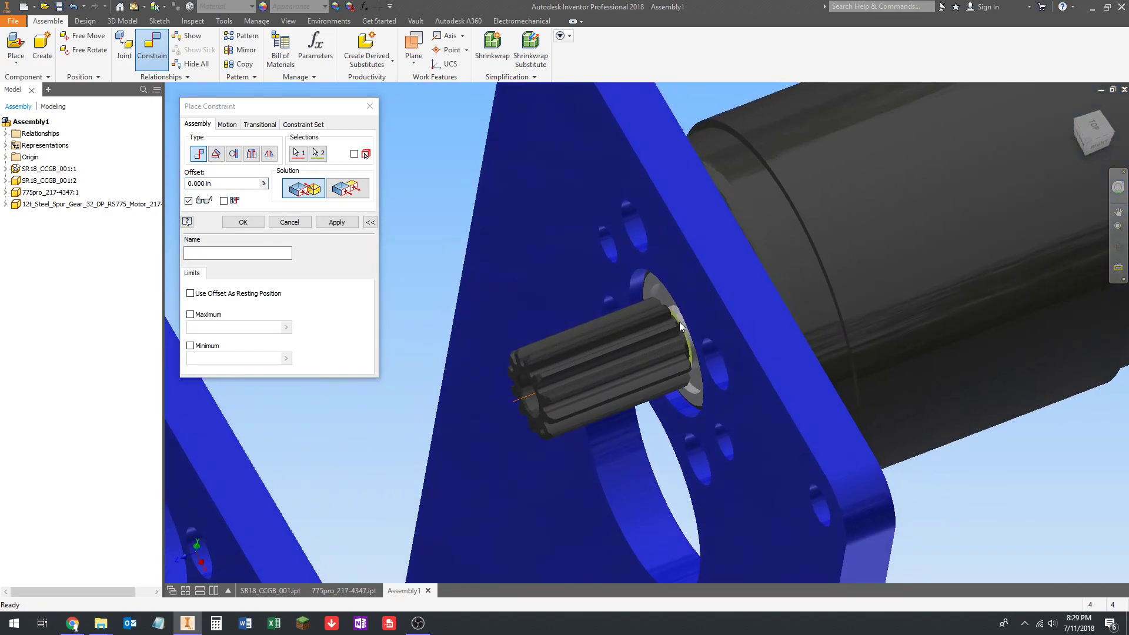
scroll(680, 308, down, 5)
scroll(686, 313, up, 4)
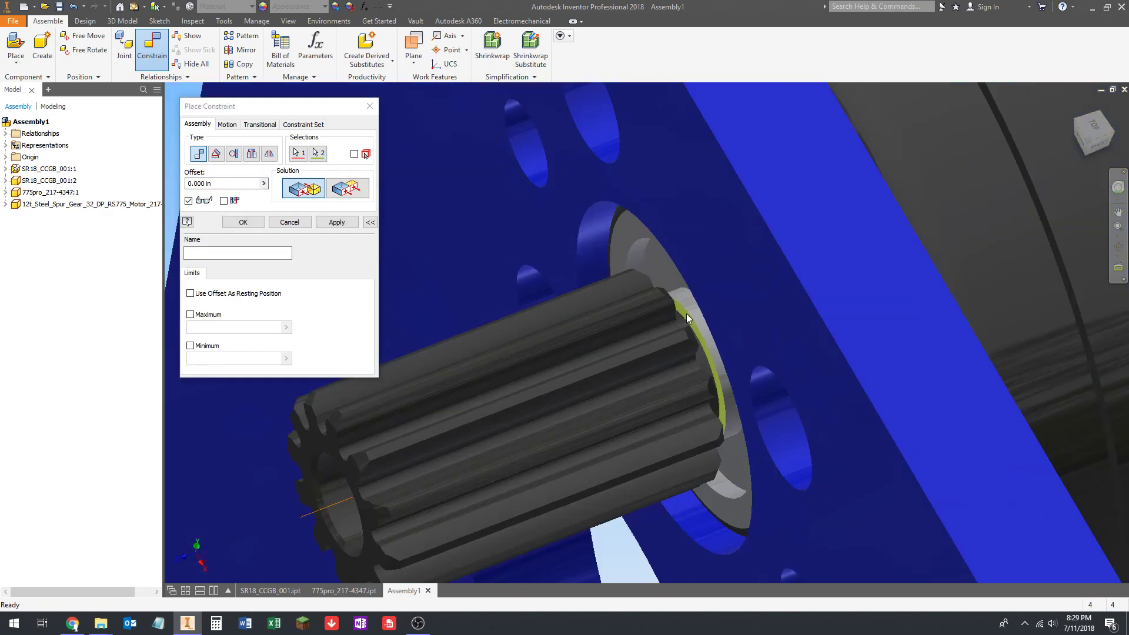
scroll(689, 317, down, 4)
scroll(689, 319, up, 5)
shift+middle_drag(659, 316, 725, 351)
scroll(736, 295, down, 5)
scroll(728, 301, up, 2)
scroll(725, 351, down, 5)
scroll(747, 341, up, 2)
shift+middle_drag(695, 299, 594, 304)
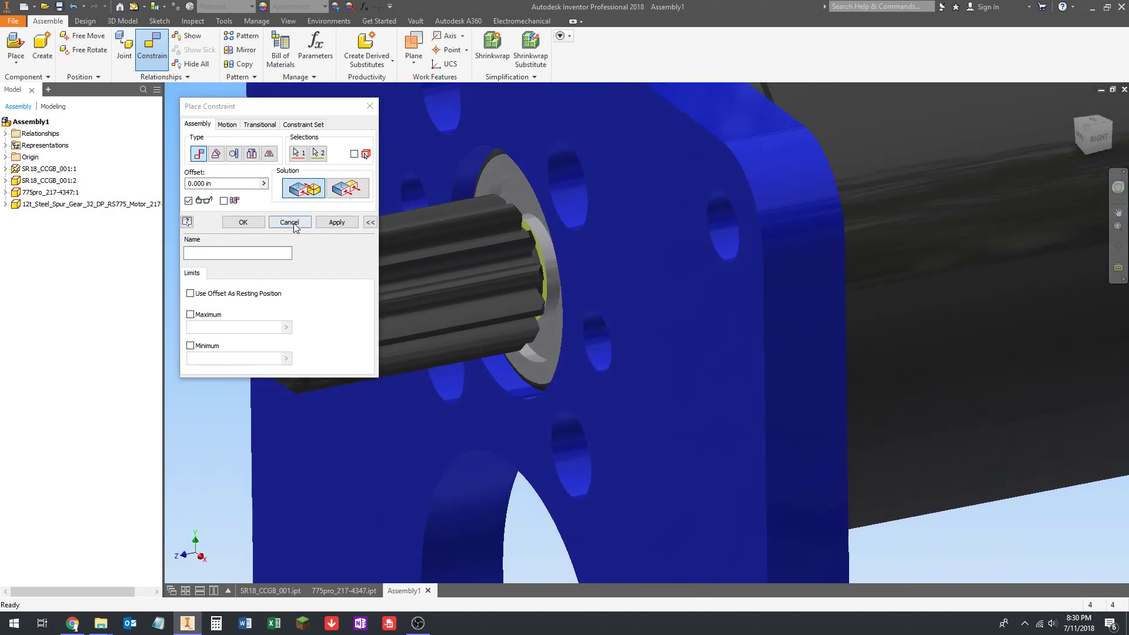
shift+middle_drag(551, 259, 566, 311)
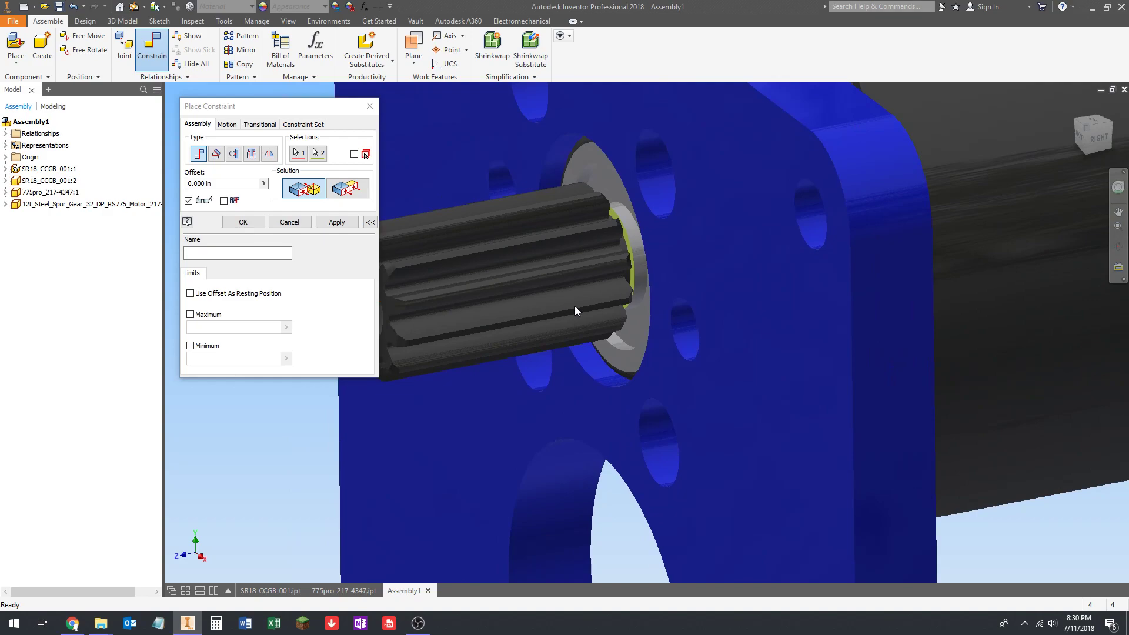
Step: Set the gear-to-boss mate offset to .01, apply the constraint and close the constraint dialog
click(230, 183)
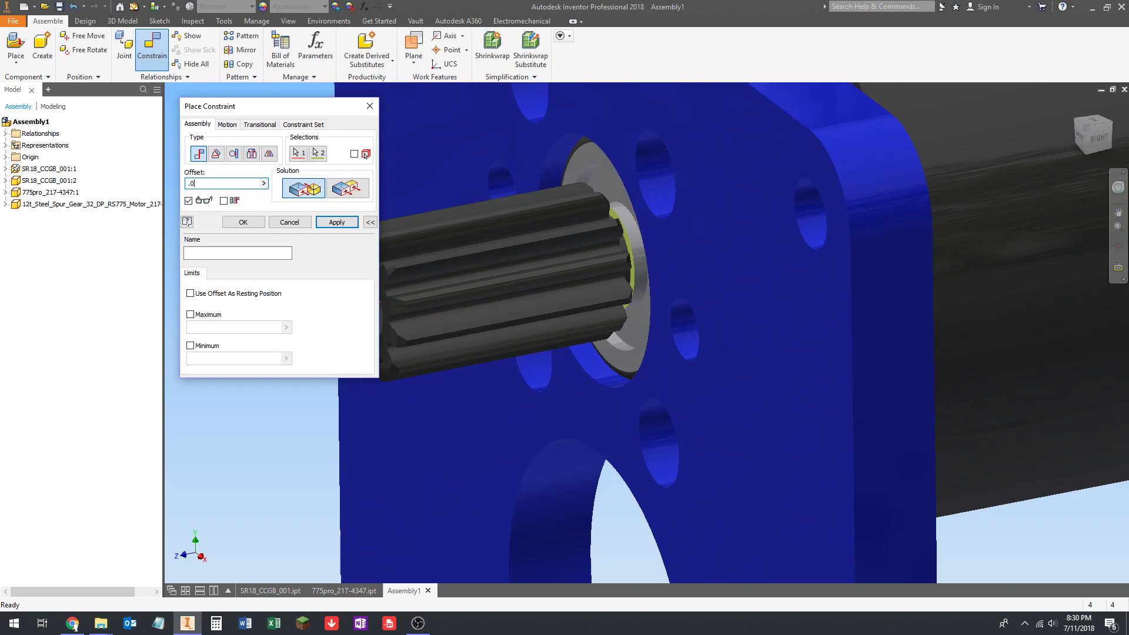
shift+middle_drag(601, 242, 625, 317)
scroll(624, 377, up, 5)
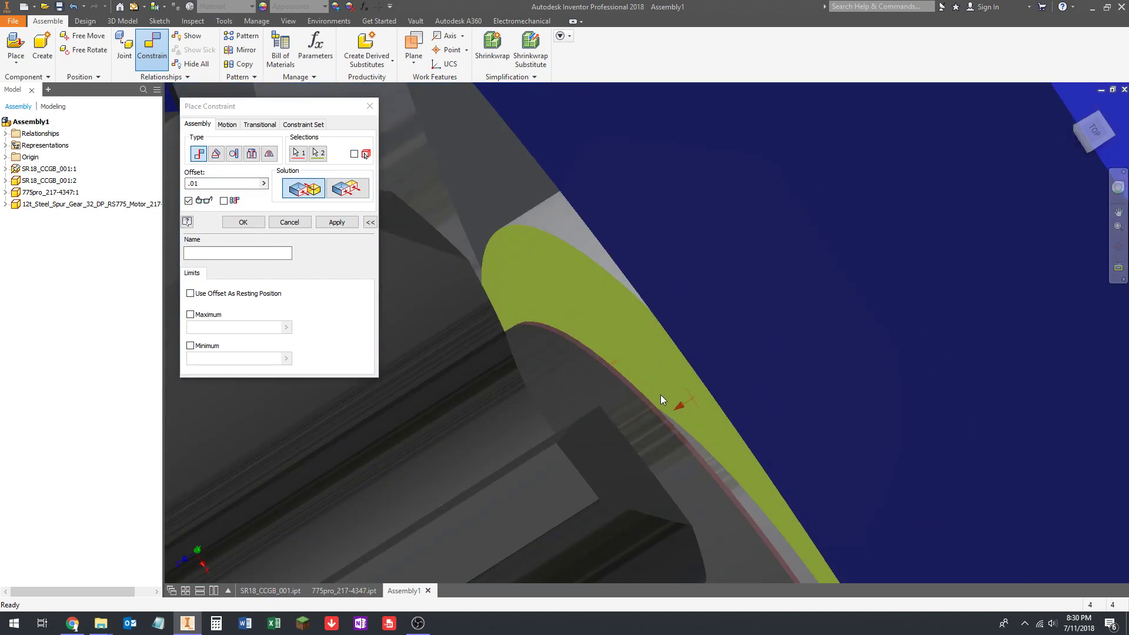
shift+middle_drag(647, 374, 536, 260)
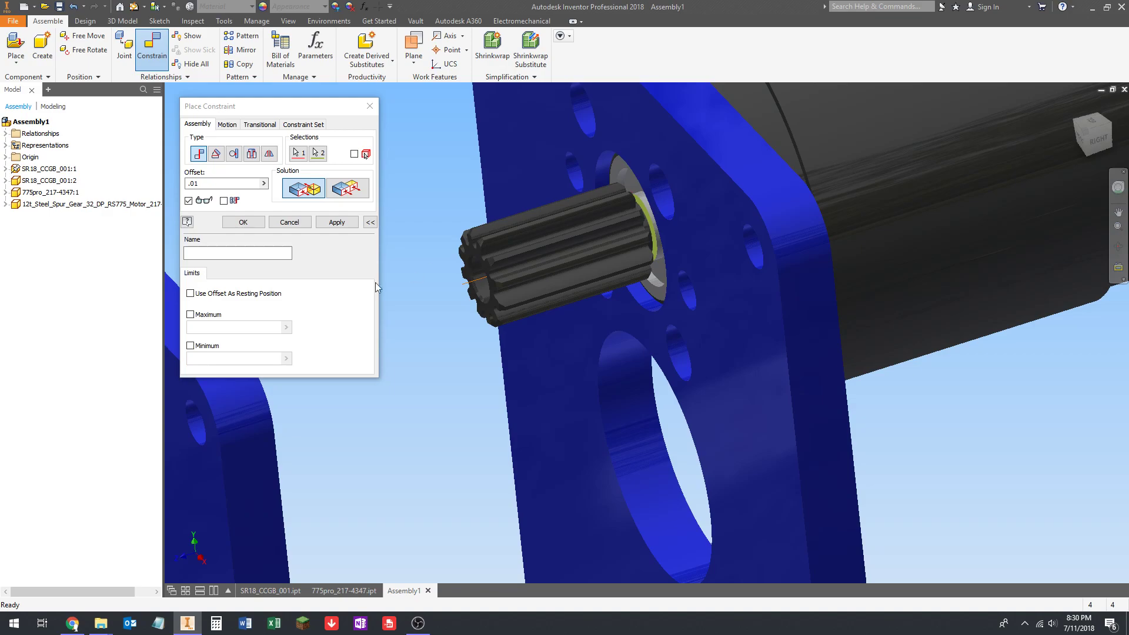
click(340, 224)
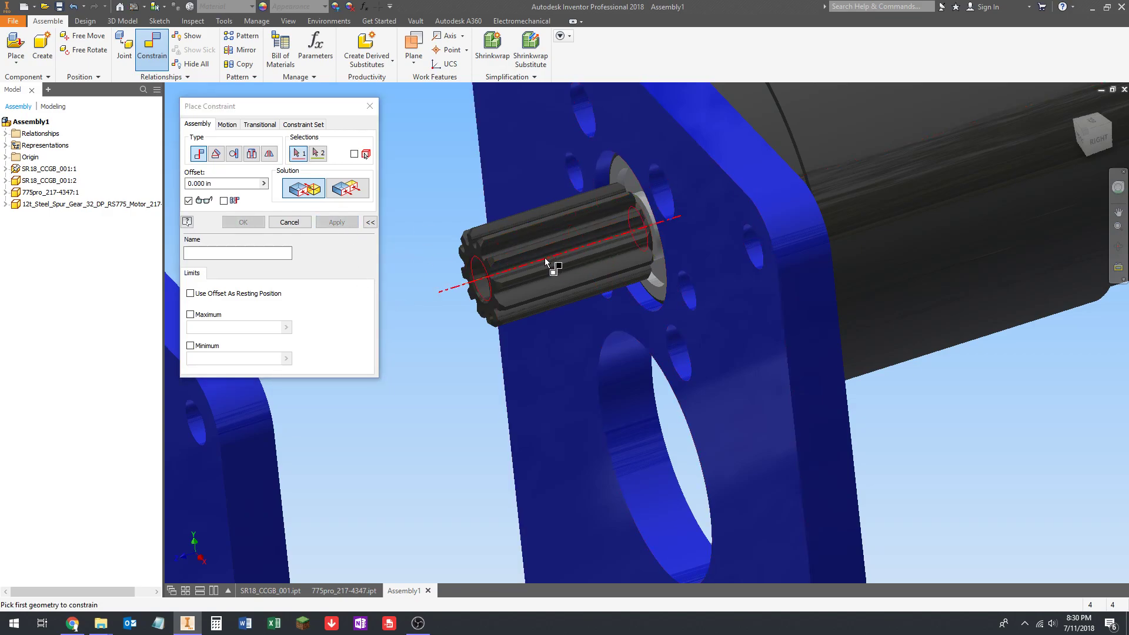
scroll(497, 256, down, 3)
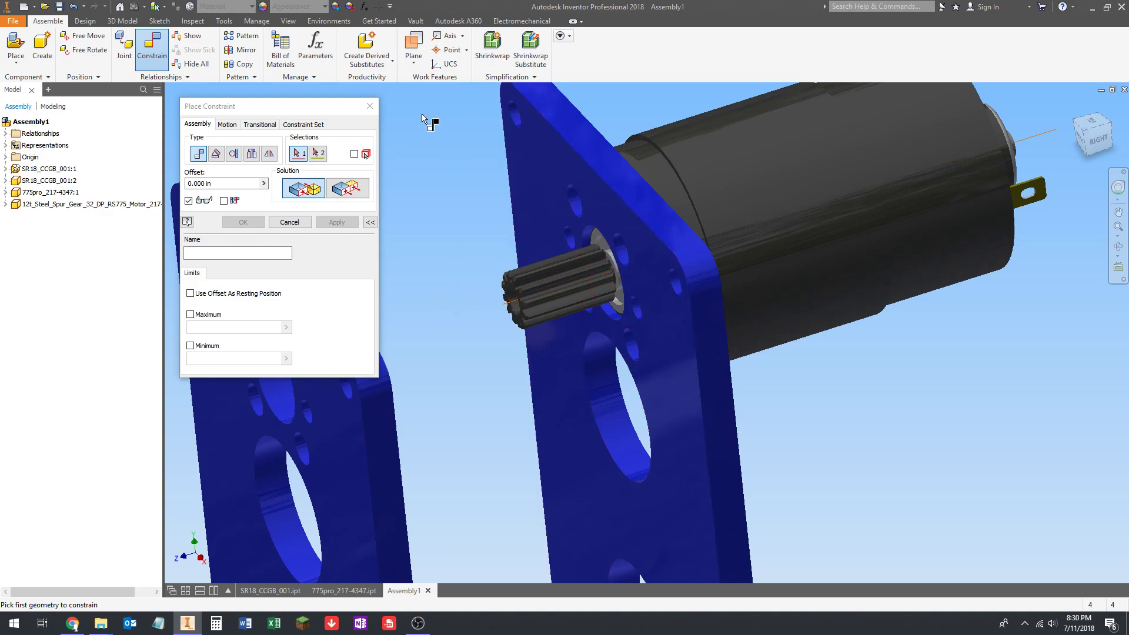
key(Escape)
Step: Rotate the 12-tooth gear on the motor shaft to test its remaining freedom
drag(553, 297, 516, 250)
scroll(406, 281, down, 3)
shift+middle_drag(406, 281, 587, 290)
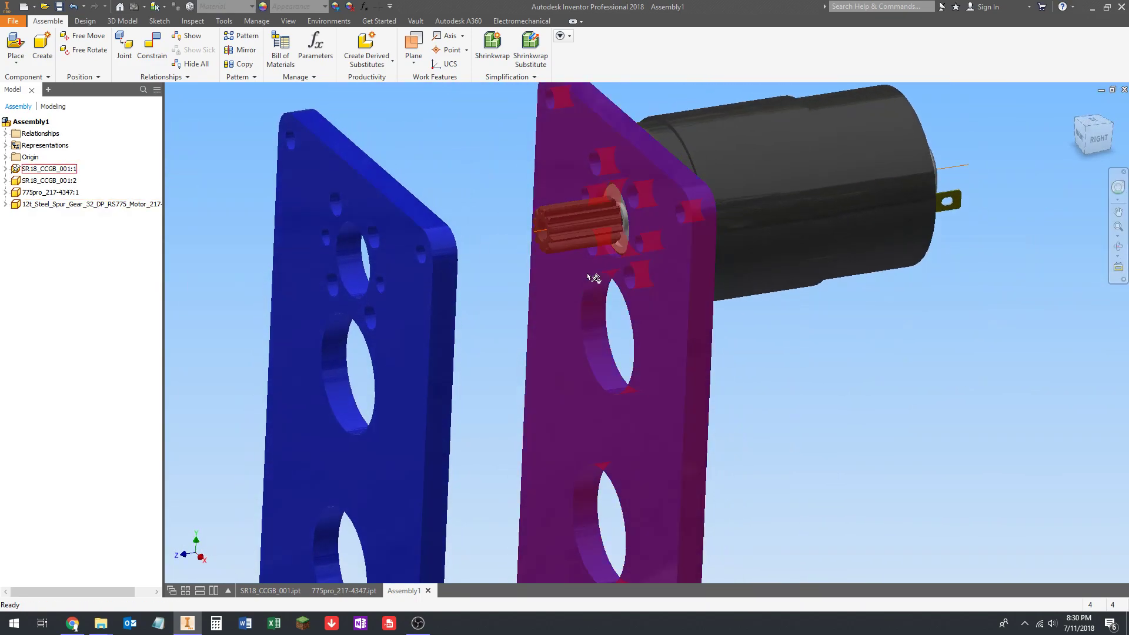
scroll(578, 221, down, 8)
scroll(613, 256, up, 7)
middle_drag(592, 347, 538, 332)
drag(546, 217, 531, 255)
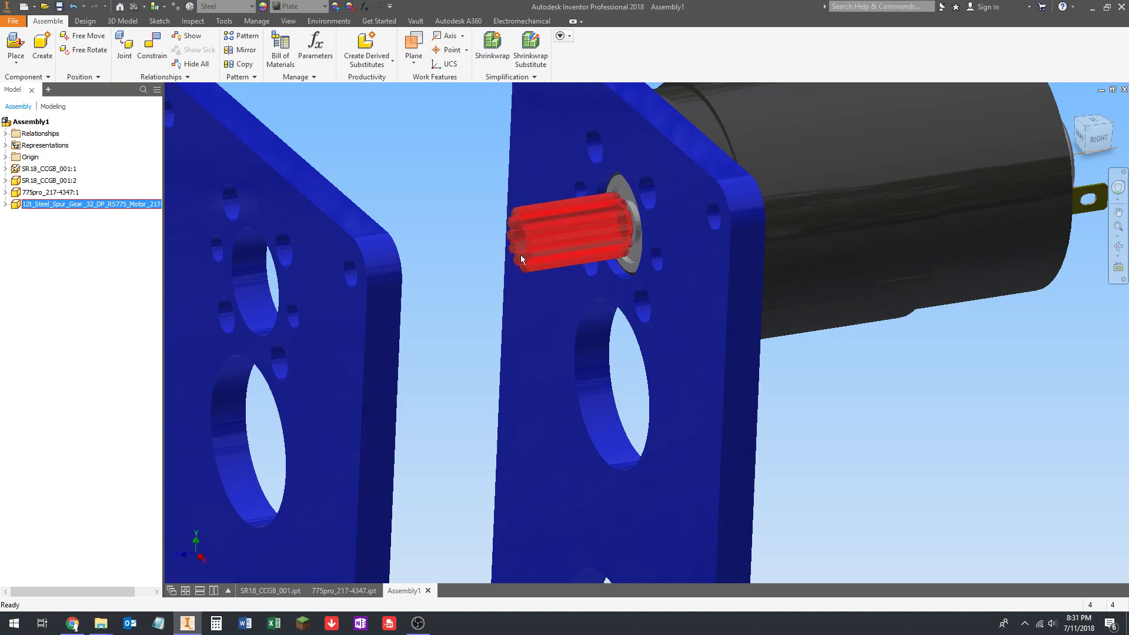
click(460, 171)
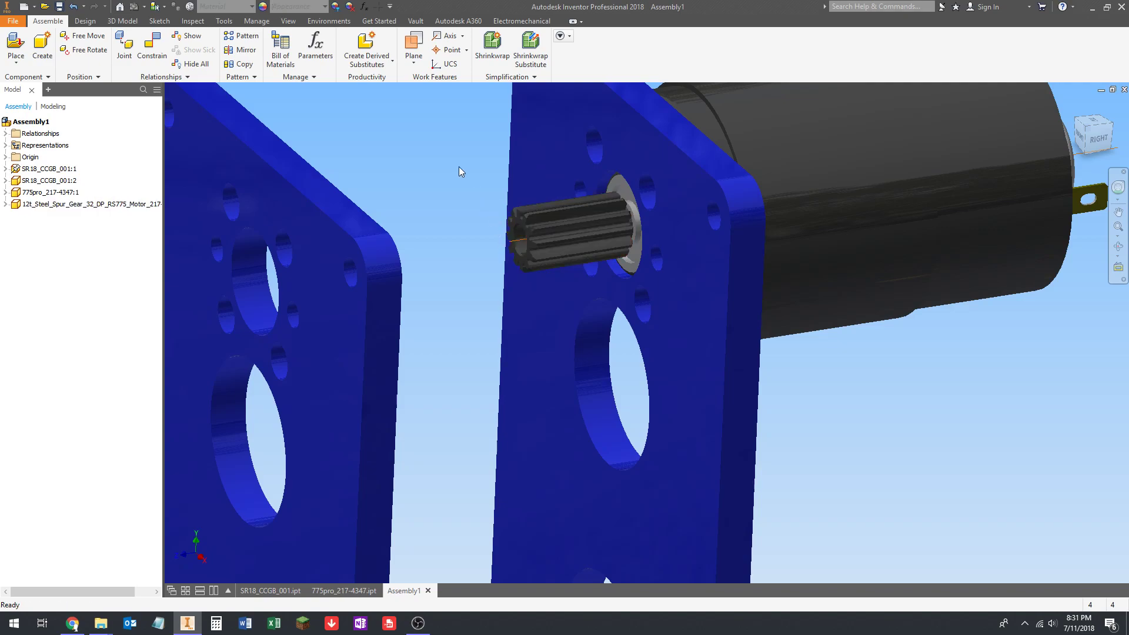
drag(545, 229, 569, 219)
click(477, 172)
Step: Load 0_375_Hex_ID_x_1_125_OD_x_0_313_WD_Flanged_Bearing_217-2735.ipt as a component for placement
scroll(478, 172, up, 2)
shift+middle_drag(521, 202, 553, 234)
scroll(553, 234, up, 2)
middle_drag(553, 234, 603, 265)
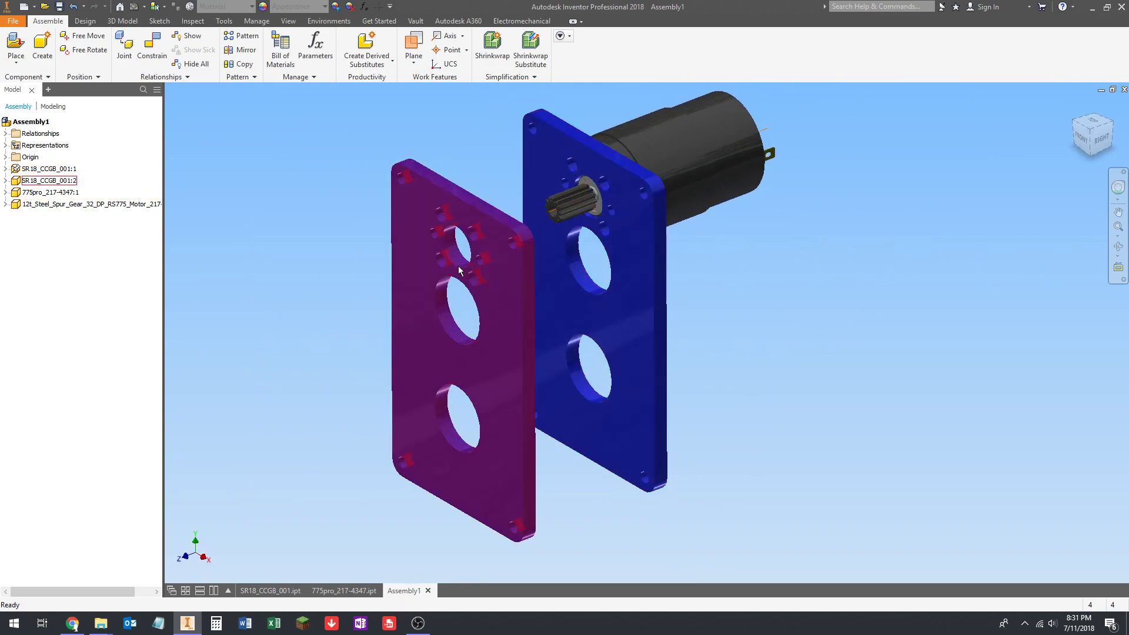
mouse_move(688, 293)
middle_down()
mouse_move(637, 280)
mouse_move(681, 282)
middle_up()
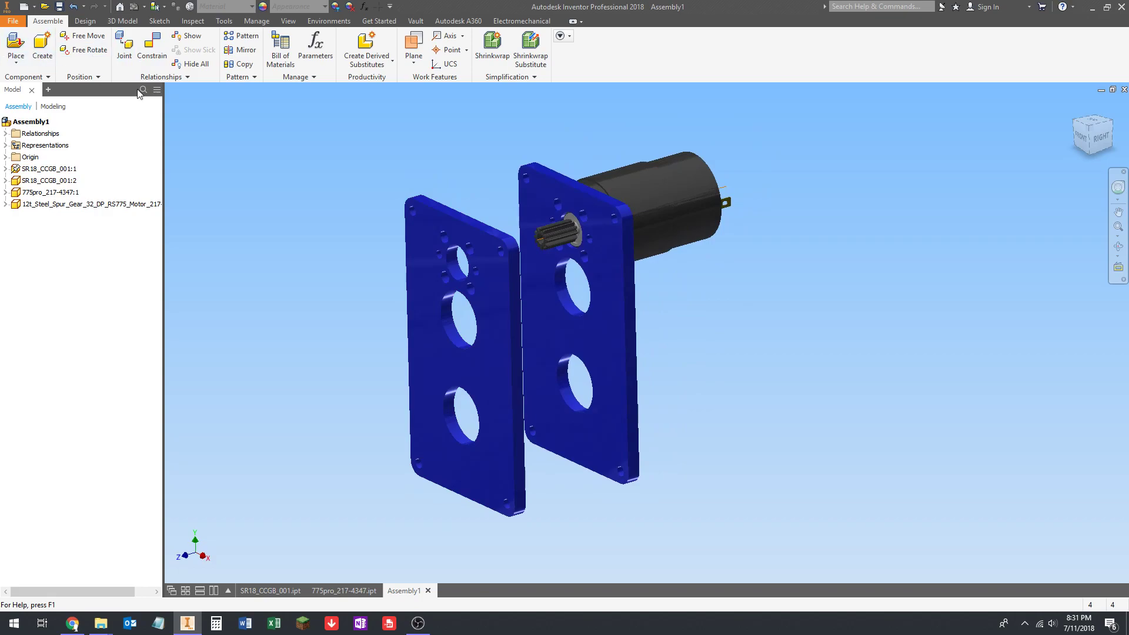
right_click(749, 318)
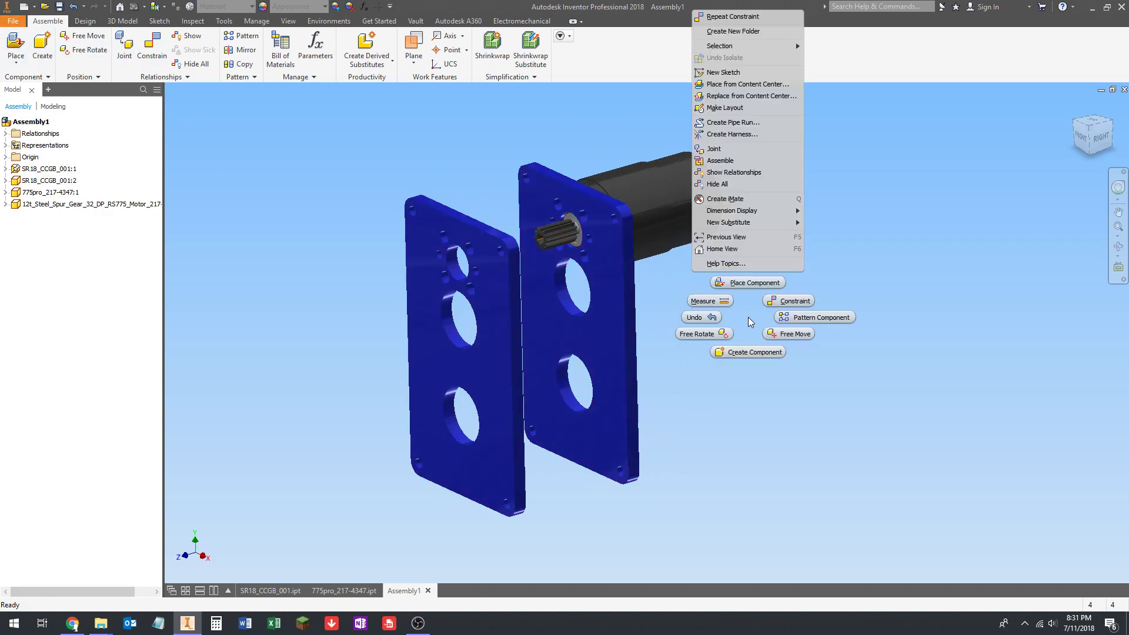
click(743, 284)
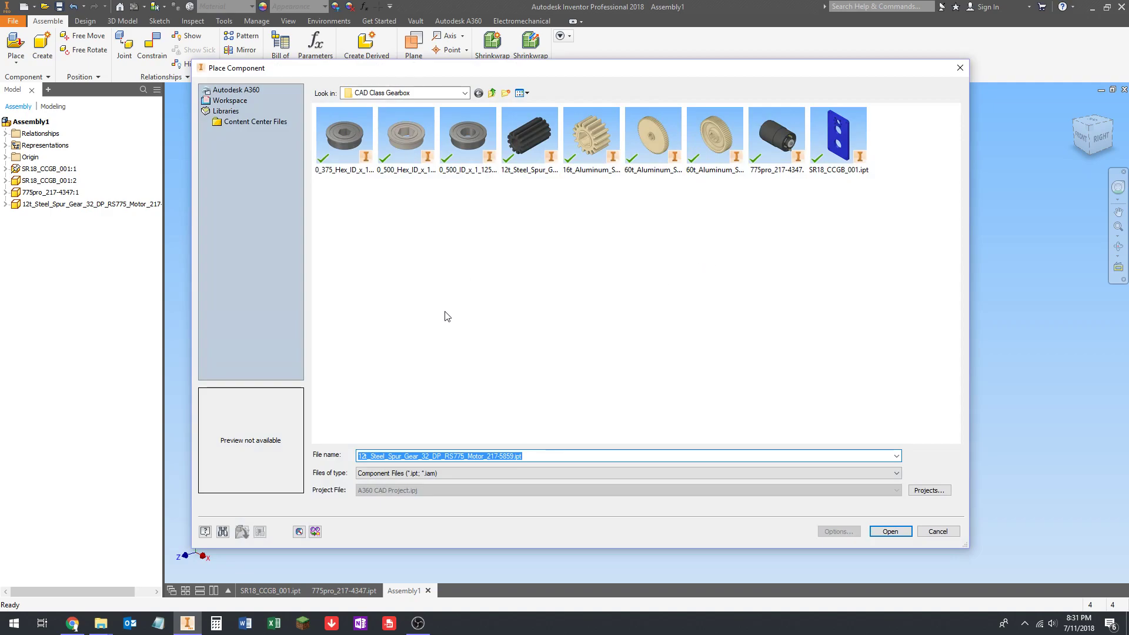
click(347, 140)
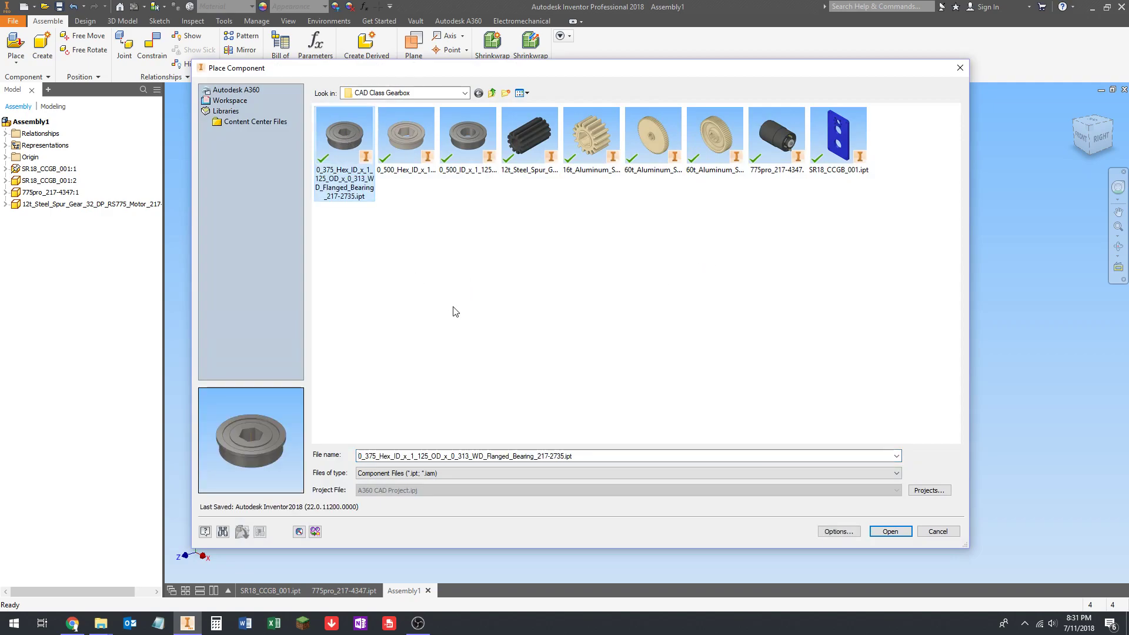
click(890, 531)
Step: Rotate the flanged bearing 90° about X and place the first copy near the lower large hole of the motor-side plate
scroll(644, 290, up, 3)
mouse_move(727, 337)
shift+middle_down()
mouse_move(734, 328)
mouse_move(700, 315)
mouse_move(718, 335)
mouse_move(714, 322)
mouse_move(732, 337)
mouse_move(743, 327)
mouse_move(736, 338)
shift+middle_up()
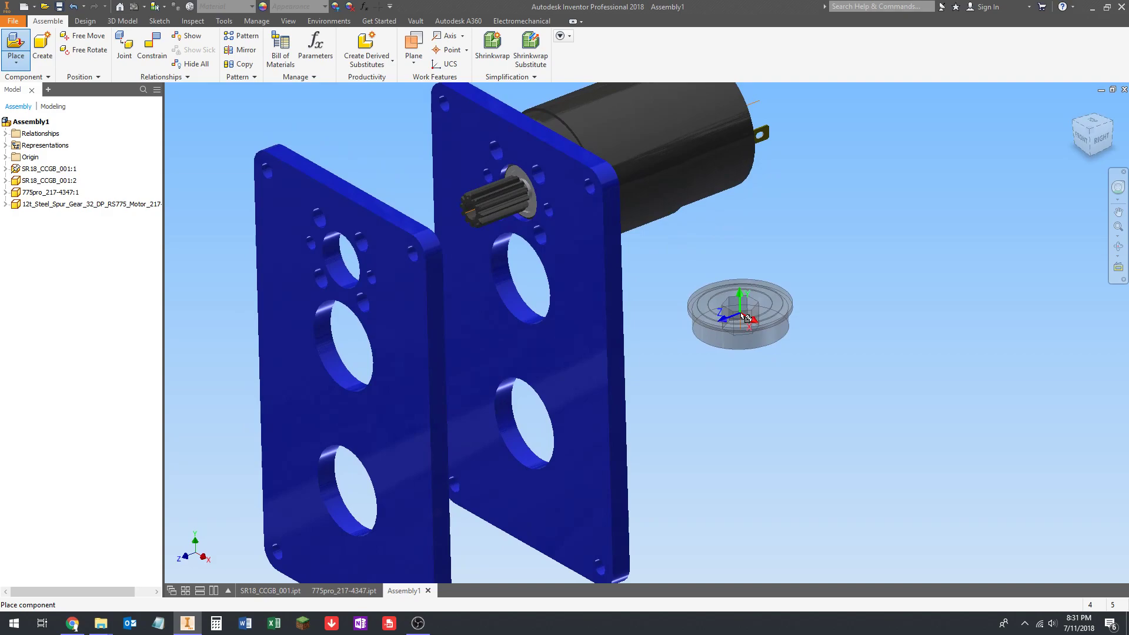
right_click(744, 318)
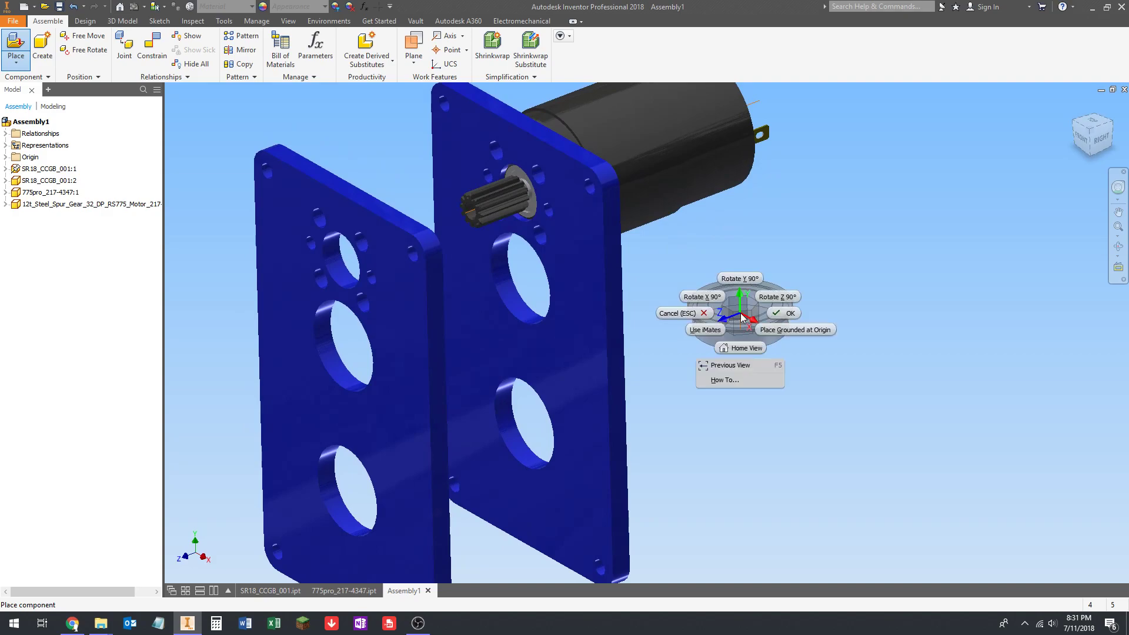
click(701, 298)
scroll(730, 315, up, 5)
shift+middle_drag(730, 315, 651, 323)
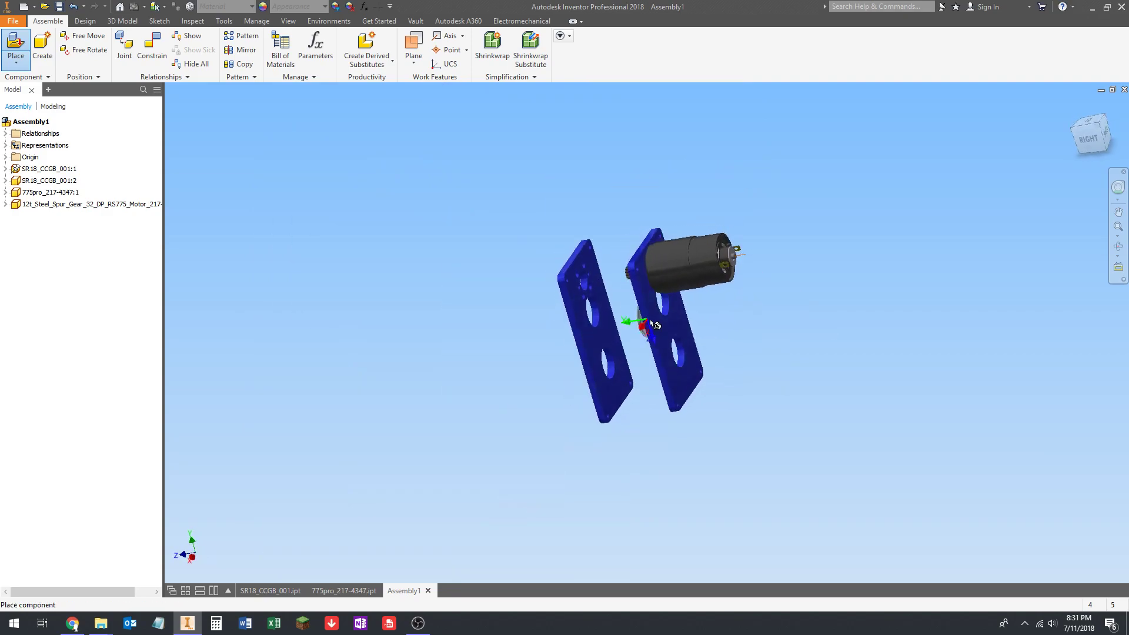
scroll(718, 332, down, 5)
scroll(720, 335, up, 5)
shift+middle_drag(721, 335, 814, 325)
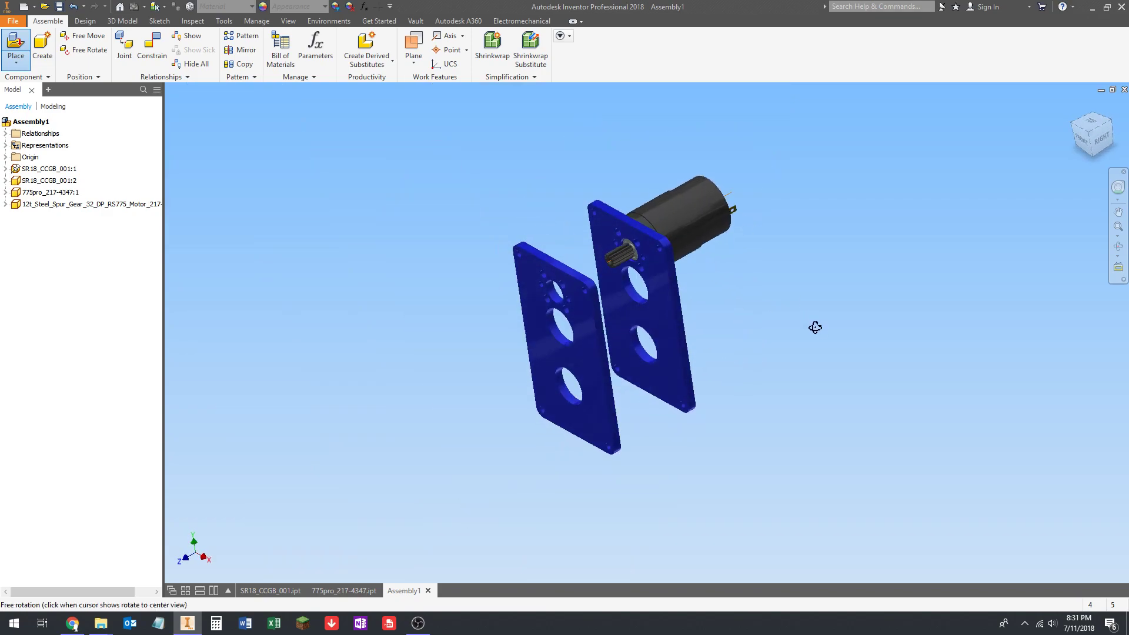
scroll(814, 326, down, 5)
click(625, 380)
Step: Flip the second flanged bearing with 90° rotations about Z, place it below the plates and finish placing
scroll(746, 388, up, 5)
shift+middle_drag(742, 386, 688, 353)
scroll(663, 364, down, 4)
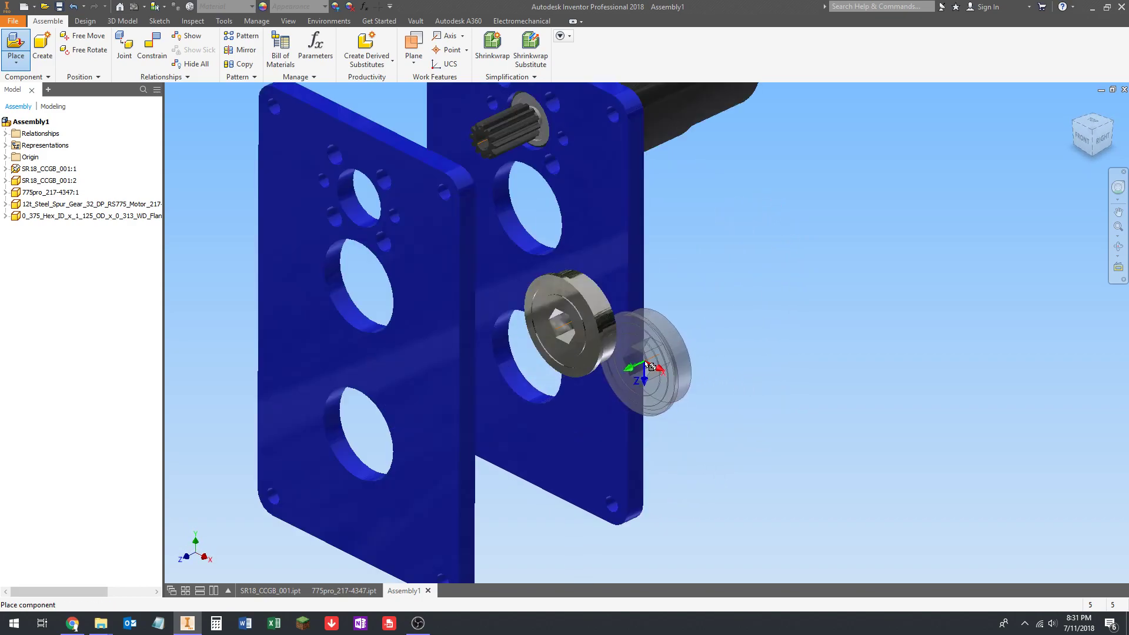
scroll(442, 295, up, 2)
middle_drag(442, 296, 594, 350)
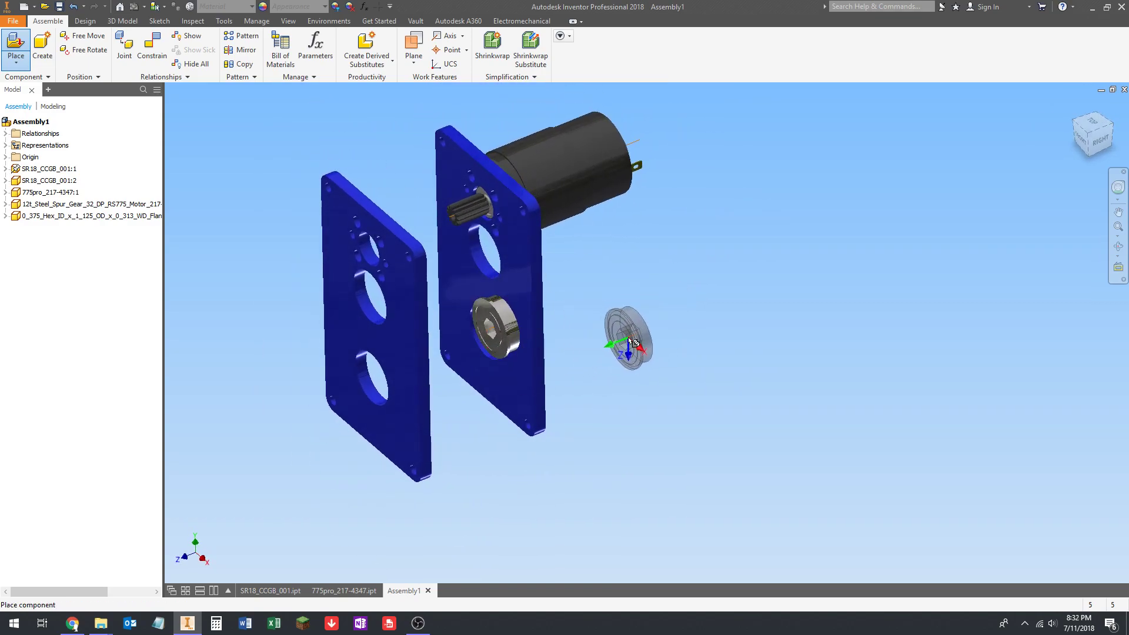
mouse_move(623, 326)
shift+middle_down()
mouse_move(633, 312)
mouse_move(637, 327)
shift+middle_up()
scroll(638, 327, up, 3)
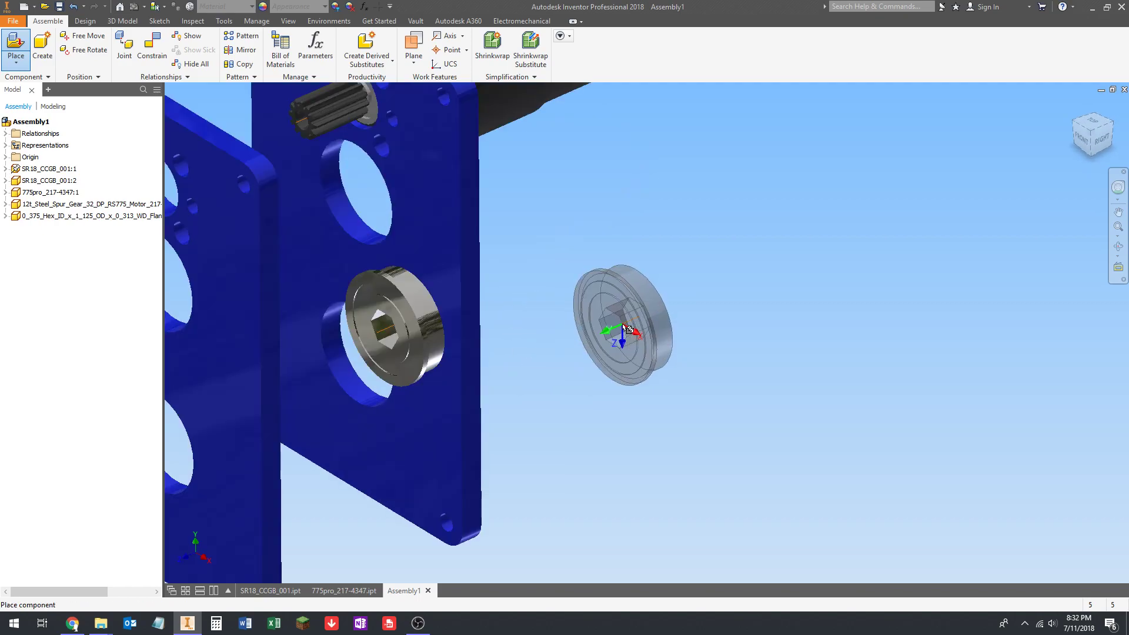
right_click(624, 329)
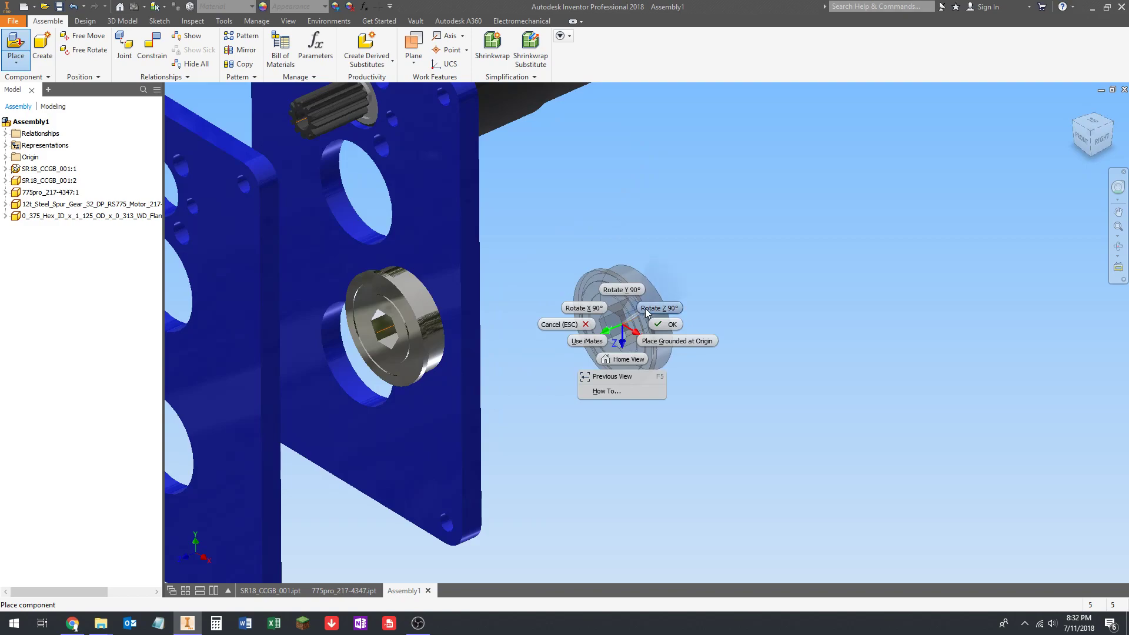
click(645, 312)
right_click(599, 328)
click(589, 376)
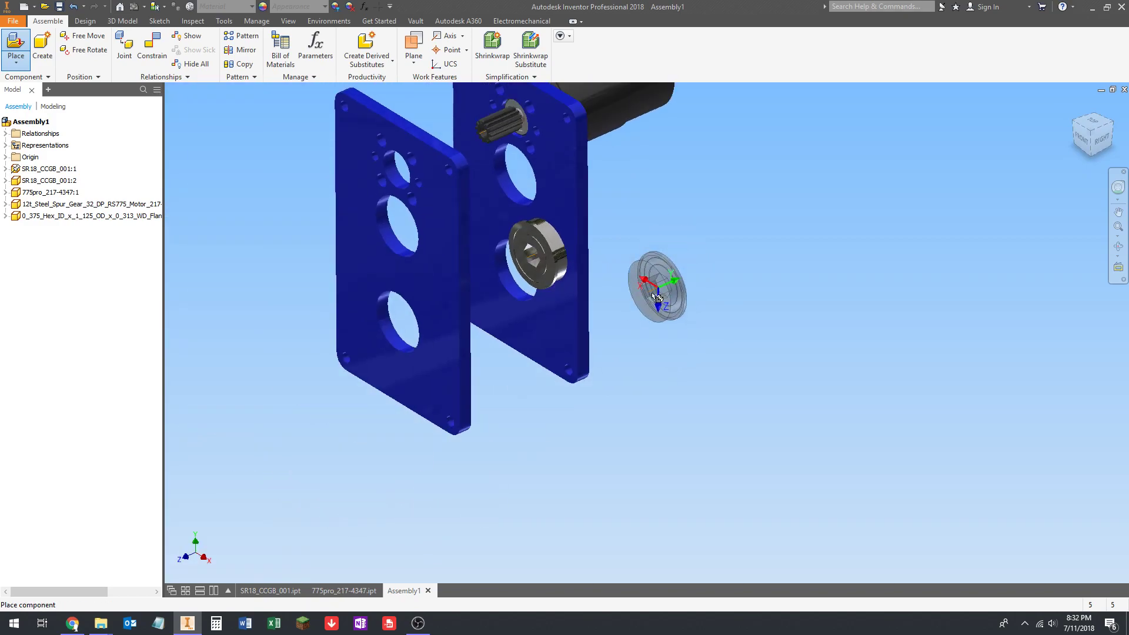
click(527, 414)
middle_drag(617, 422, 654, 432)
key(Escape)
middle_drag(666, 373, 666, 374)
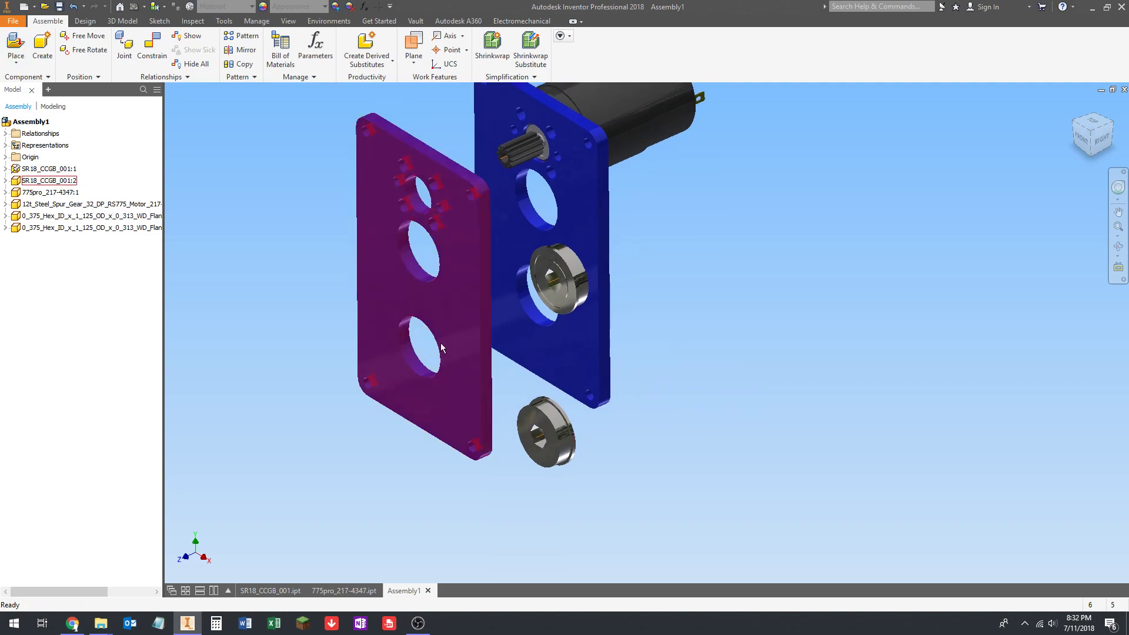
Step: Mate the first flanged bearing's axis to the upper large hole of the motor-side plate with 0.000 in offset
click(154, 53)
middle_drag(634, 257, 563, 335)
scroll(514, 278, down, 6)
click(499, 329)
scroll(501, 332, up, 5)
scroll(488, 286, down, 5)
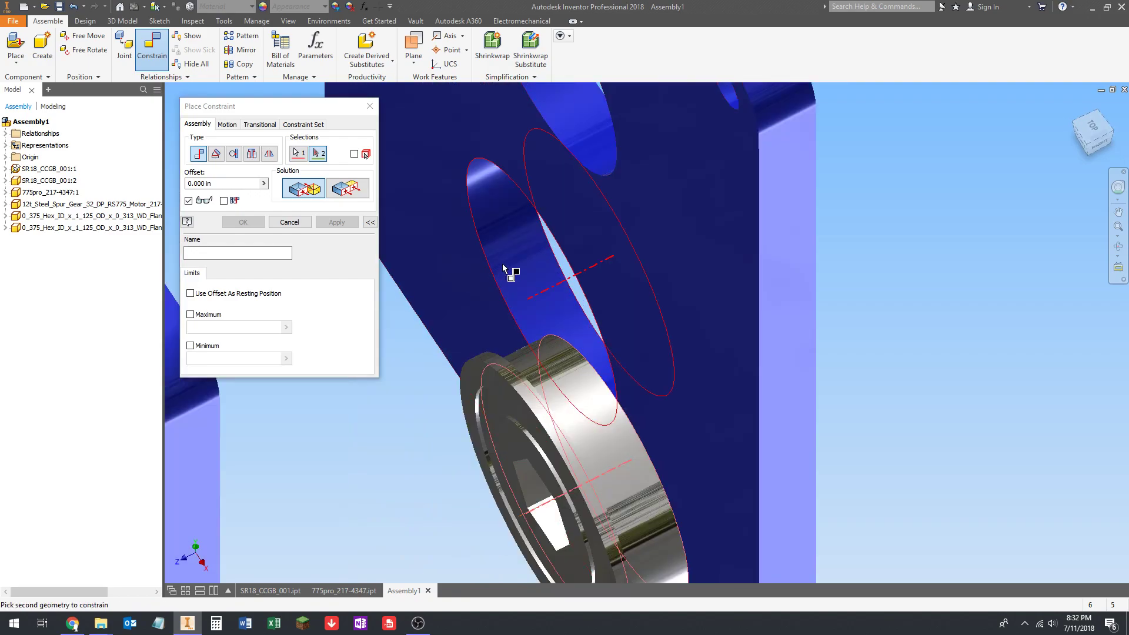
scroll(560, 271, up, 5)
shift+middle_drag(670, 330, 633, 323)
scroll(577, 272, down, 5)
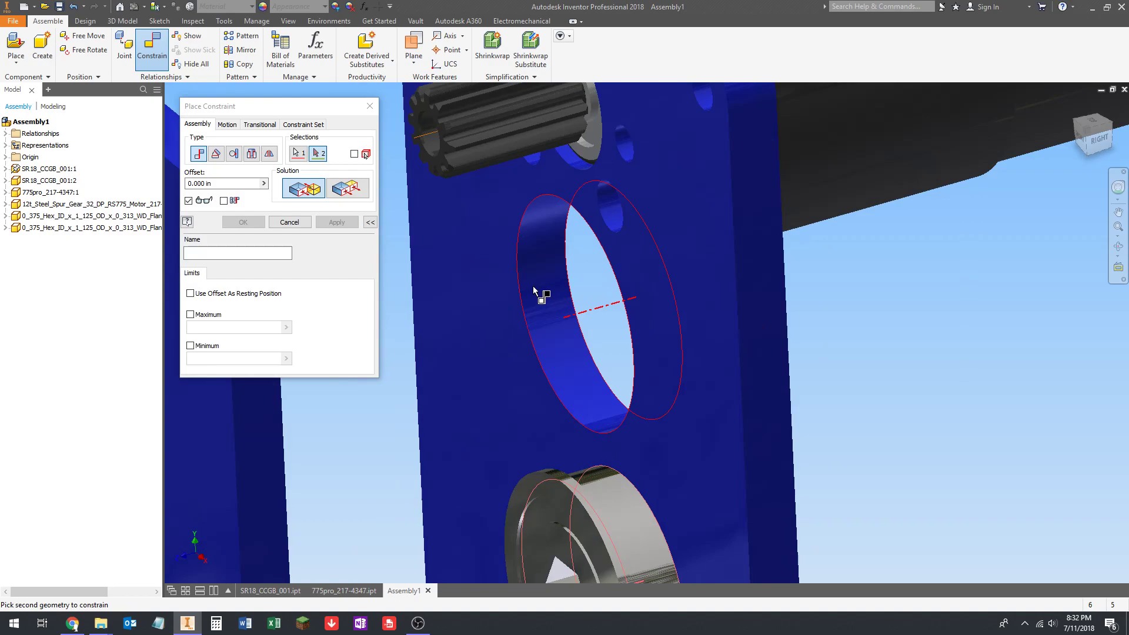
scroll(597, 316, up, 5)
scroll(585, 316, up, 10)
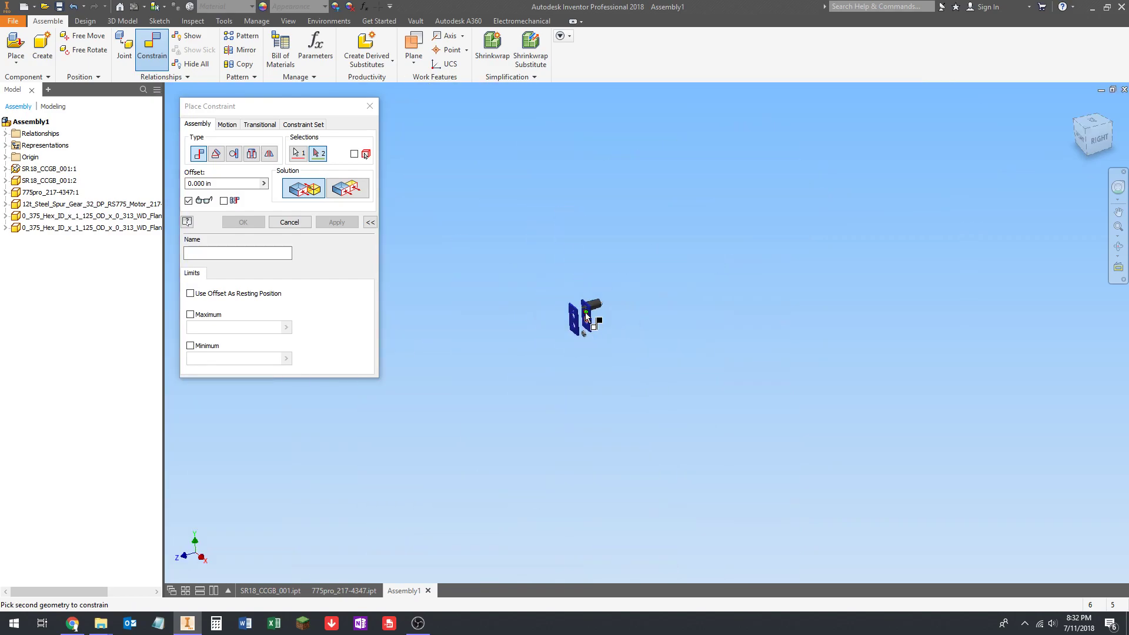
scroll(584, 318, down, 15)
click(558, 321)
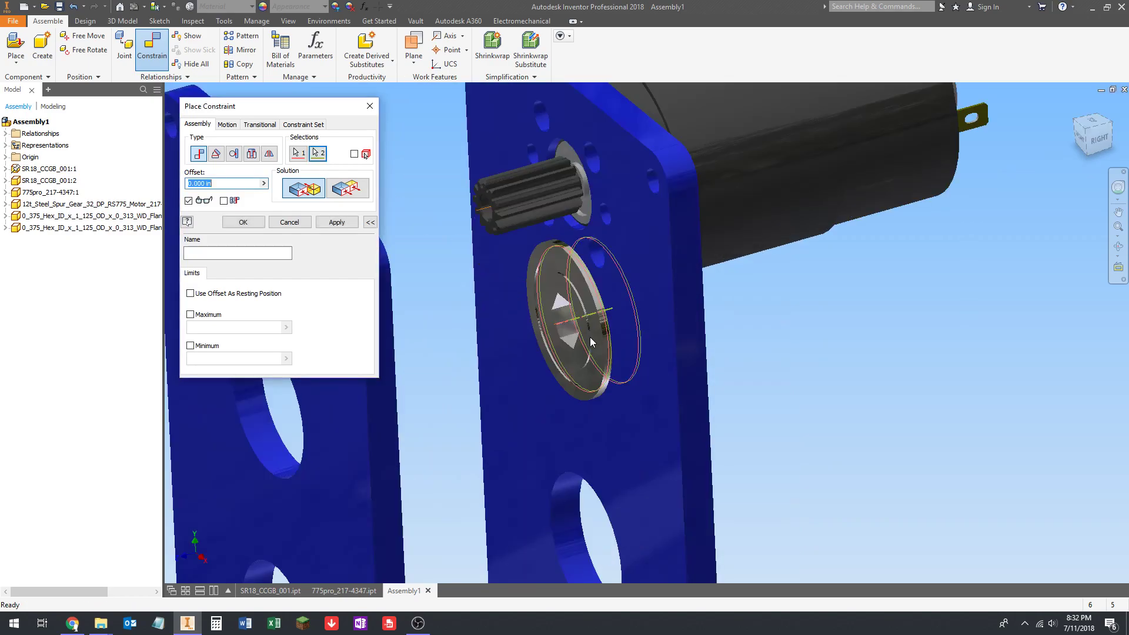
key(Return)
Step: Mate the second flanged bearing's axis to the upper large hole of the opposite plate with 0.000 in offset
scroll(575, 374, up, 5)
middle_drag(575, 374, 613, 204)
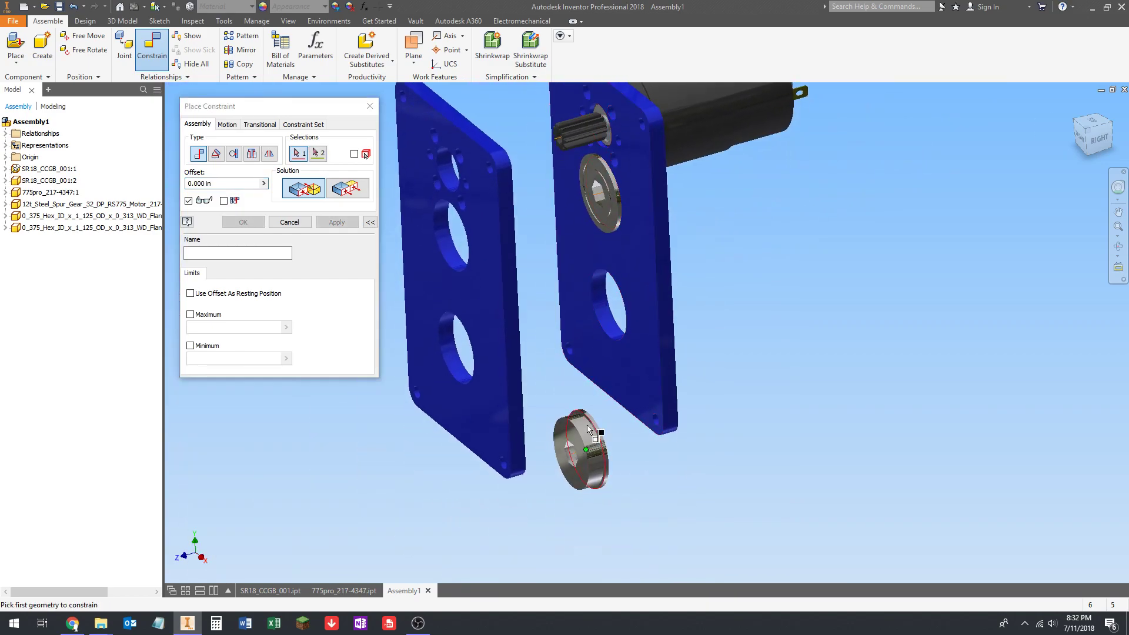
scroll(590, 425, down, 12)
click(642, 372)
scroll(661, 391, up, 8)
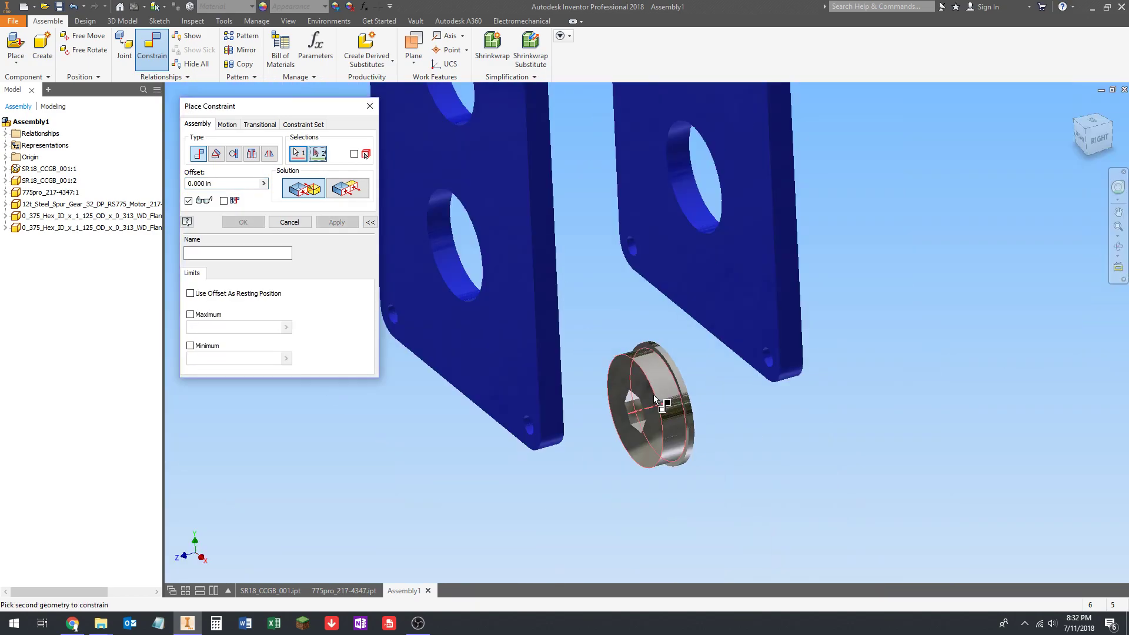
scroll(651, 387, down, 8)
scroll(672, 420, up, 8)
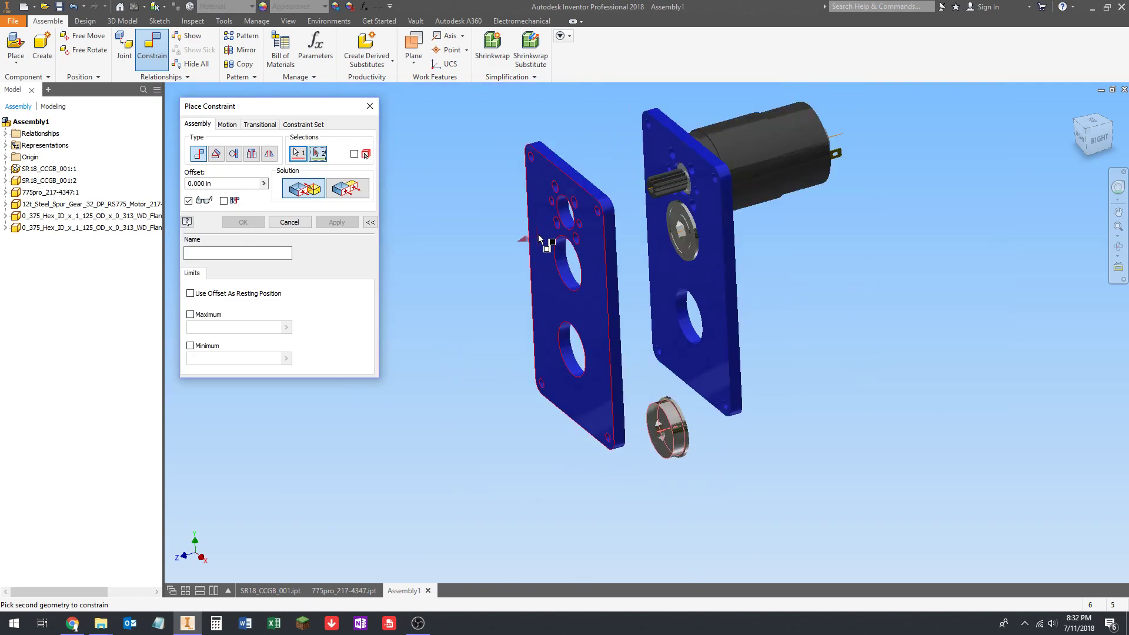
scroll(644, 376, down, 10)
click(642, 371)
key(Return)
Step: Examine from the side how the two bearing flanges sit against the plates, and leave the Constrain command
scroll(642, 373, up, 8)
mouse_move(715, 357)
shift+middle_down()
mouse_move(671, 351)
mouse_move(697, 362)
shift+middle_up()
scroll(688, 353, down, 10)
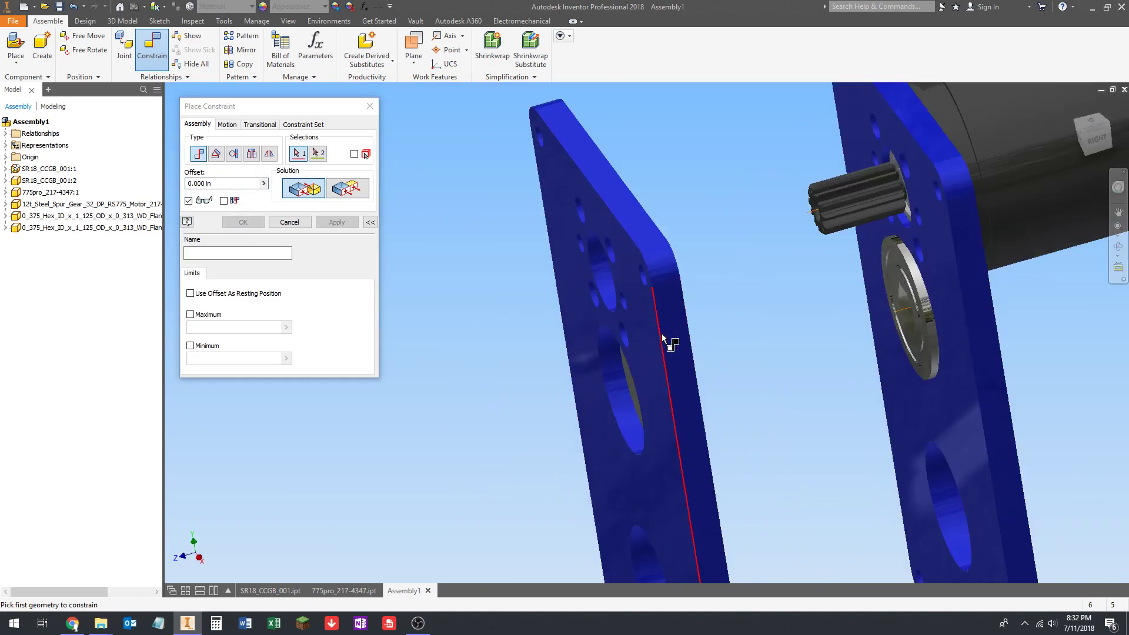
scroll(665, 326, up, 8)
shift+middle_drag(756, 340, 784, 304)
scroll(784, 309, down, 8)
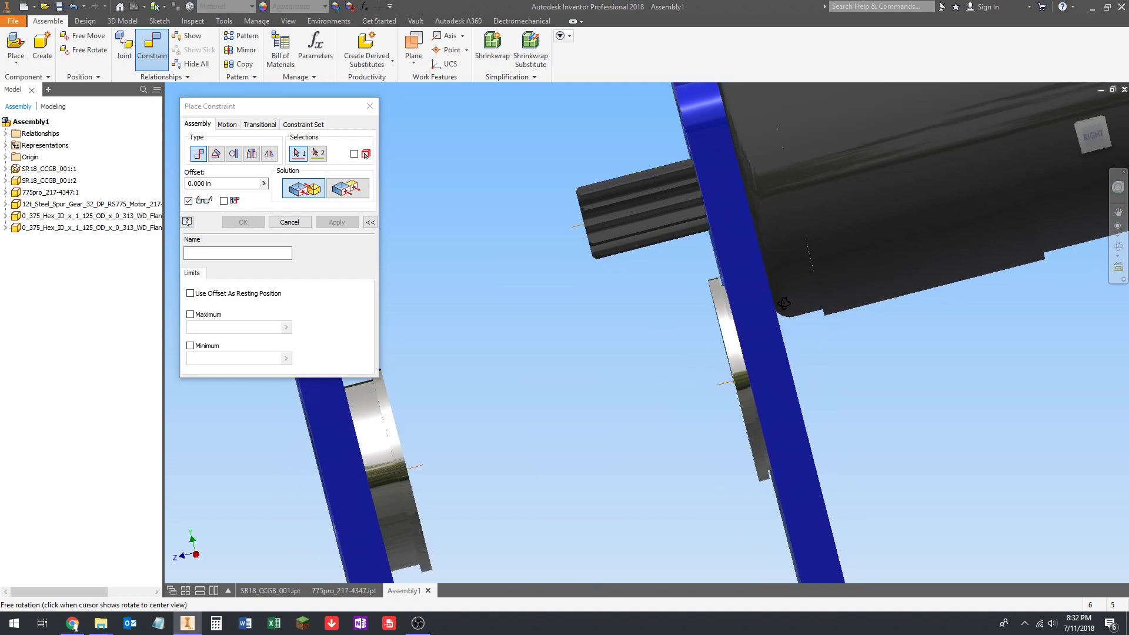
scroll(751, 308, down, 5)
shift+middle_drag(722, 281, 718, 282)
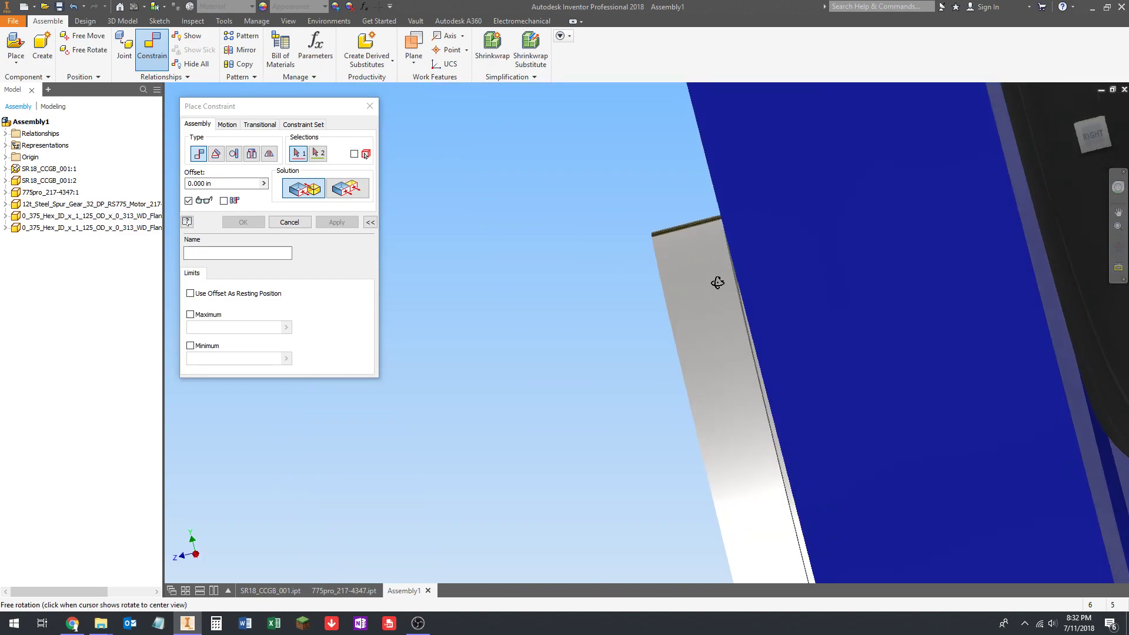
scroll(734, 270, down, 6)
scroll(807, 299, up, 10)
scroll(725, 338, up, 8)
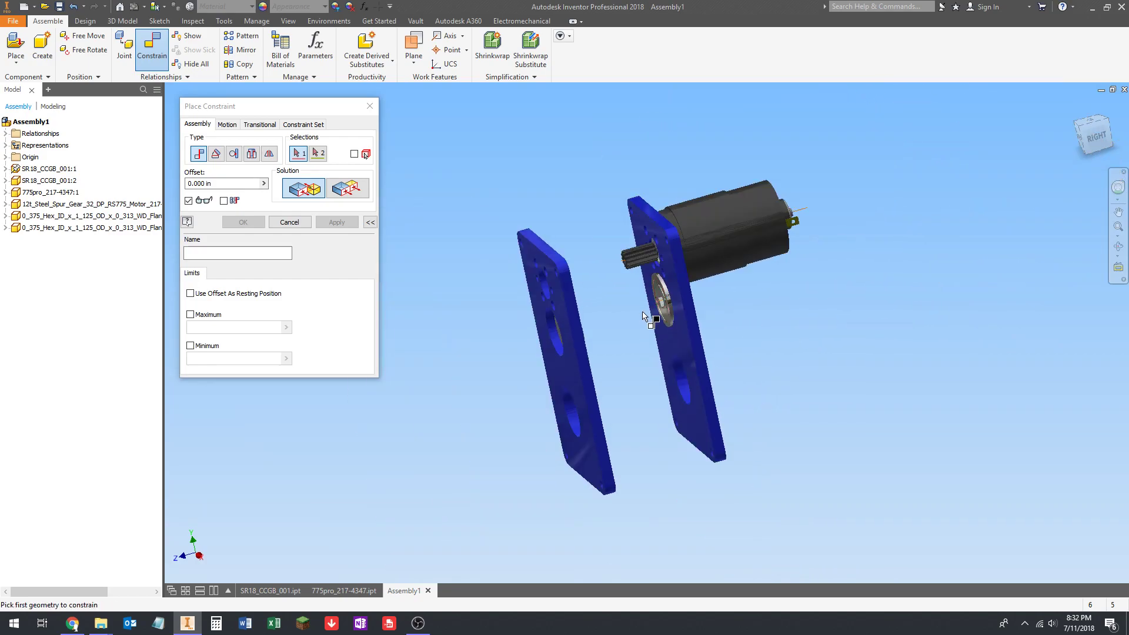
key(Escape)
Step: Slide both flanged bearings along their axes out of the plate holes into the gap between the plates
scroll(646, 306, down, 3)
middle_drag(549, 257, 540, 252)
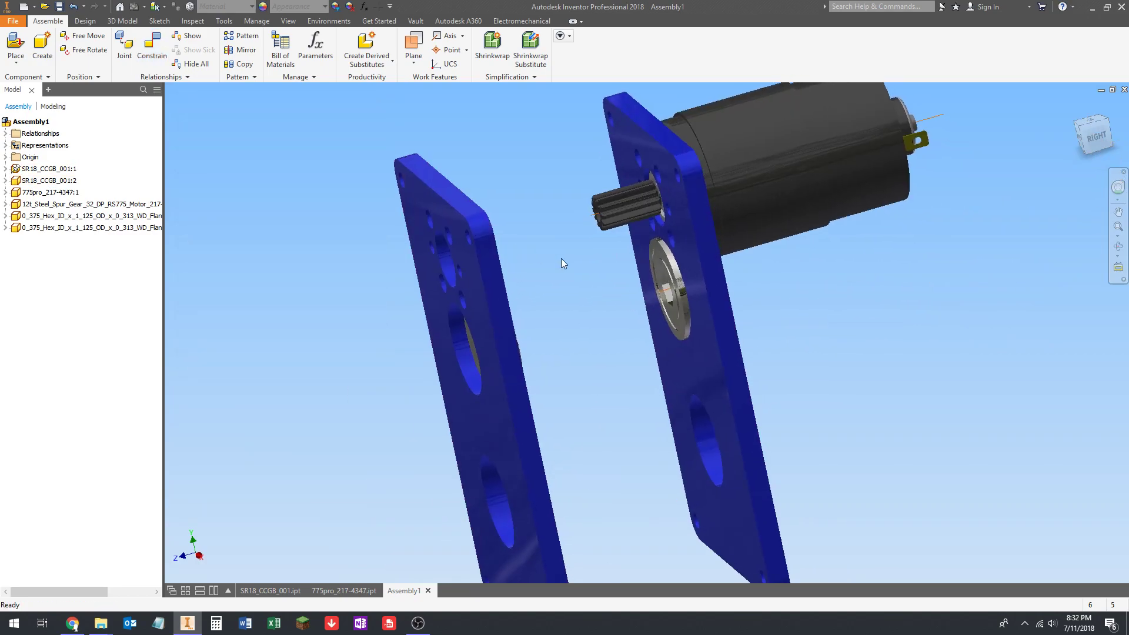
drag(656, 264, 628, 266)
click(579, 284)
middle_drag(578, 284, 545, 299)
drag(514, 299, 560, 292)
click(560, 241)
shift+middle_drag(574, 276, 626, 287)
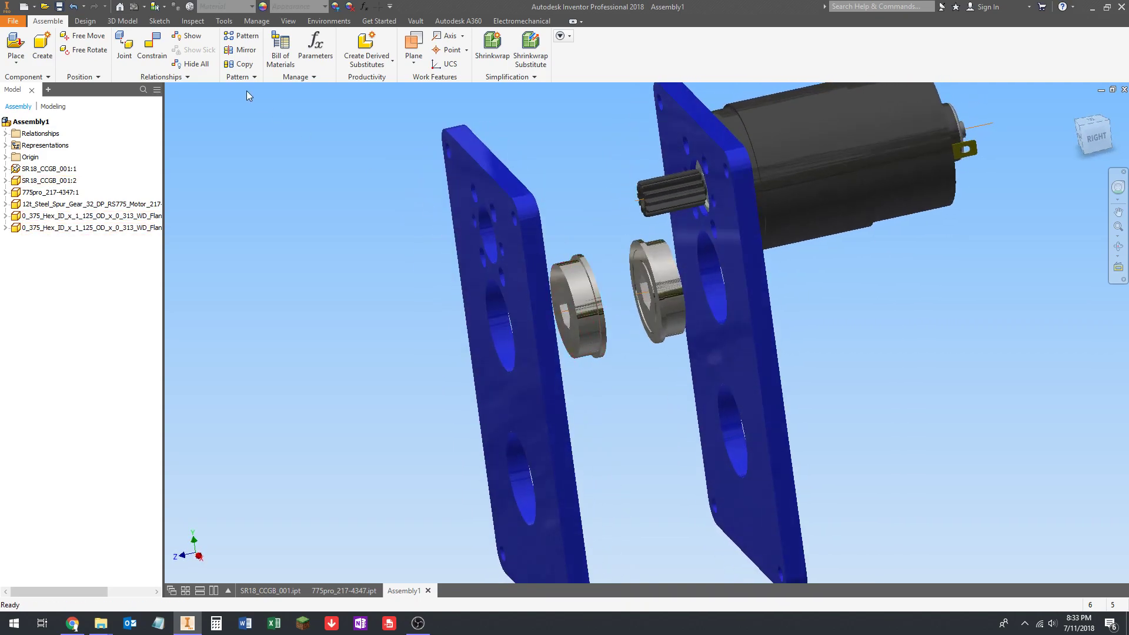
Step: Mate the motor-side bearing's flange face to the inner face of the motor-side plate with 0.000 in offset
click(141, 49)
shift+middle_drag(731, 330, 615, 356)
scroll(647, 356, up, 5)
click(656, 355)
scroll(573, 311, down, 6)
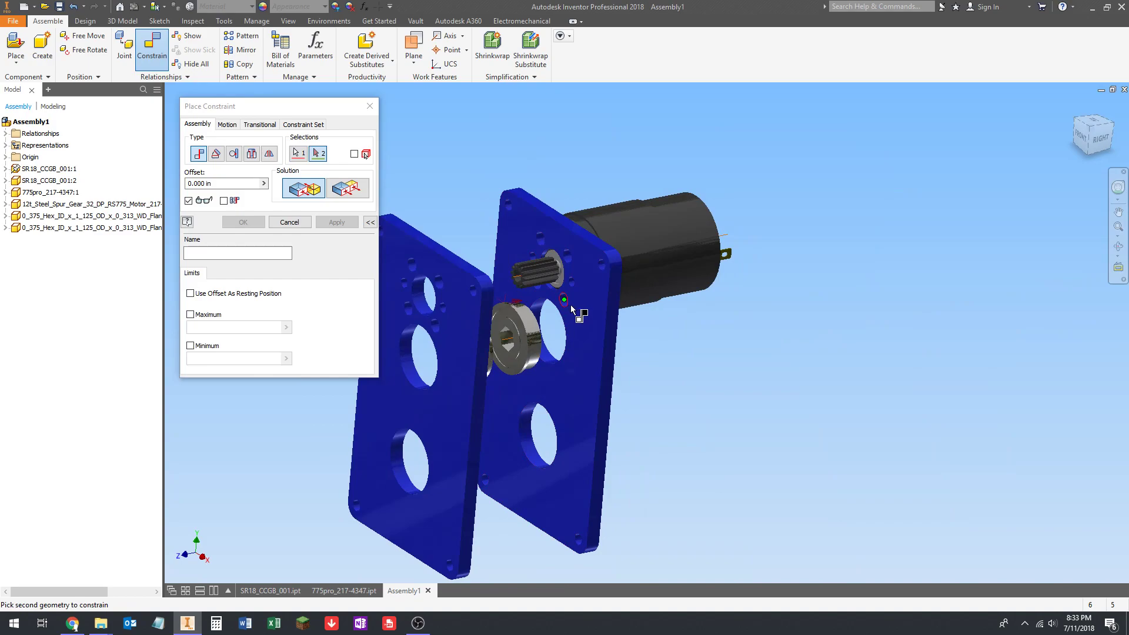
scroll(582, 329, up, 5)
click(581, 328)
scroll(647, 316, down, 3)
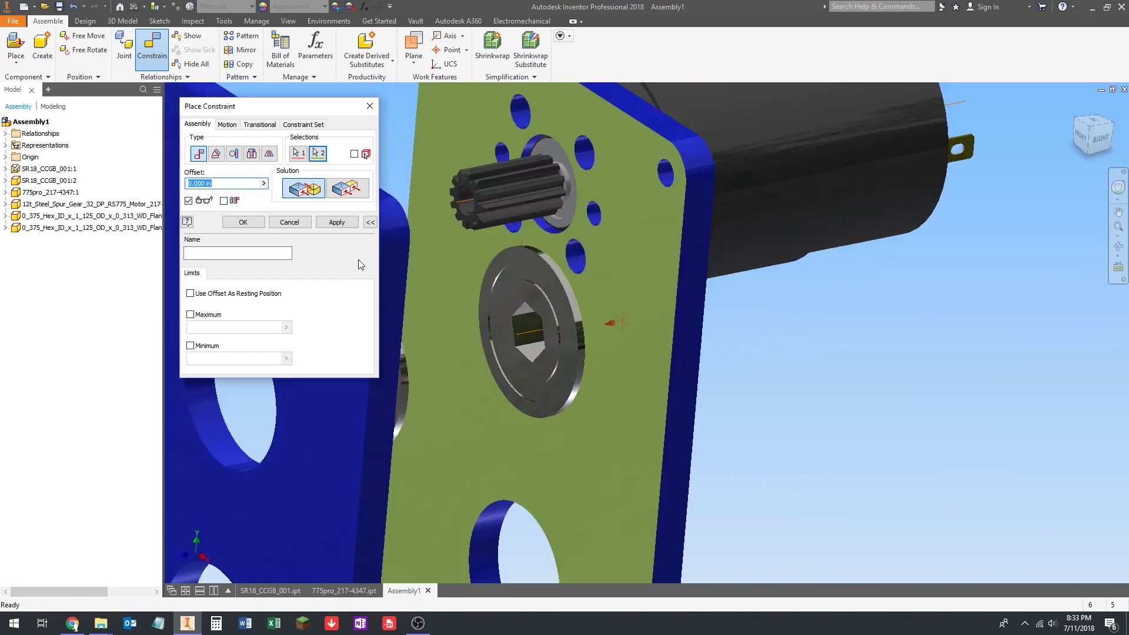
click(336, 222)
scroll(765, 297, down, 4)
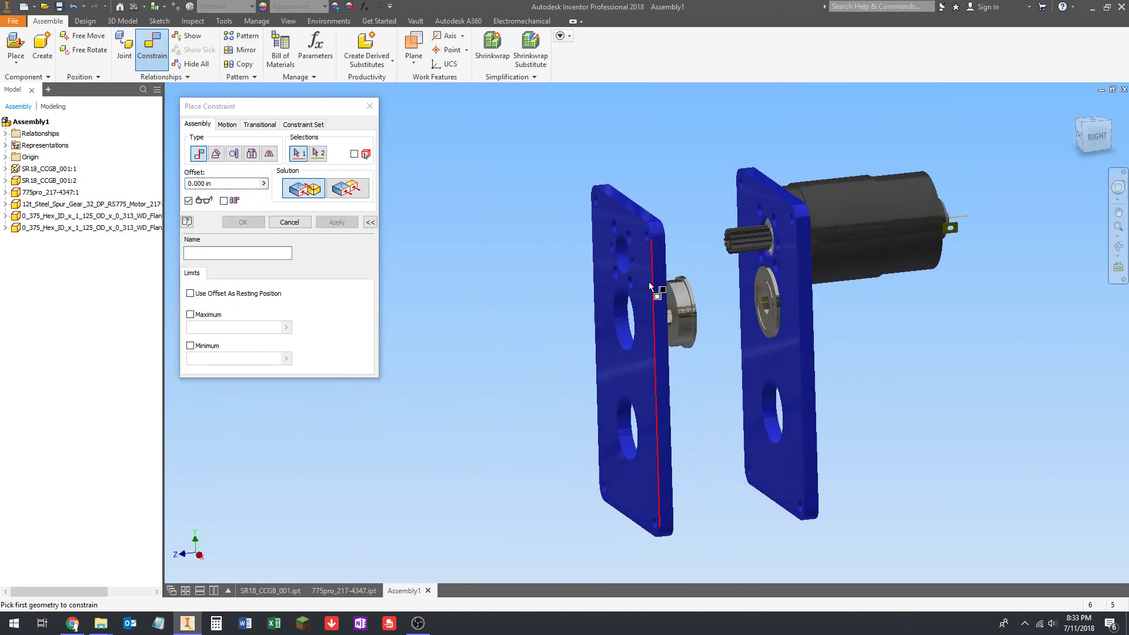
Step: Mate the second bearing's flange face to the inner face of the opposite plate and finish constraining
scroll(677, 303, up, 5)
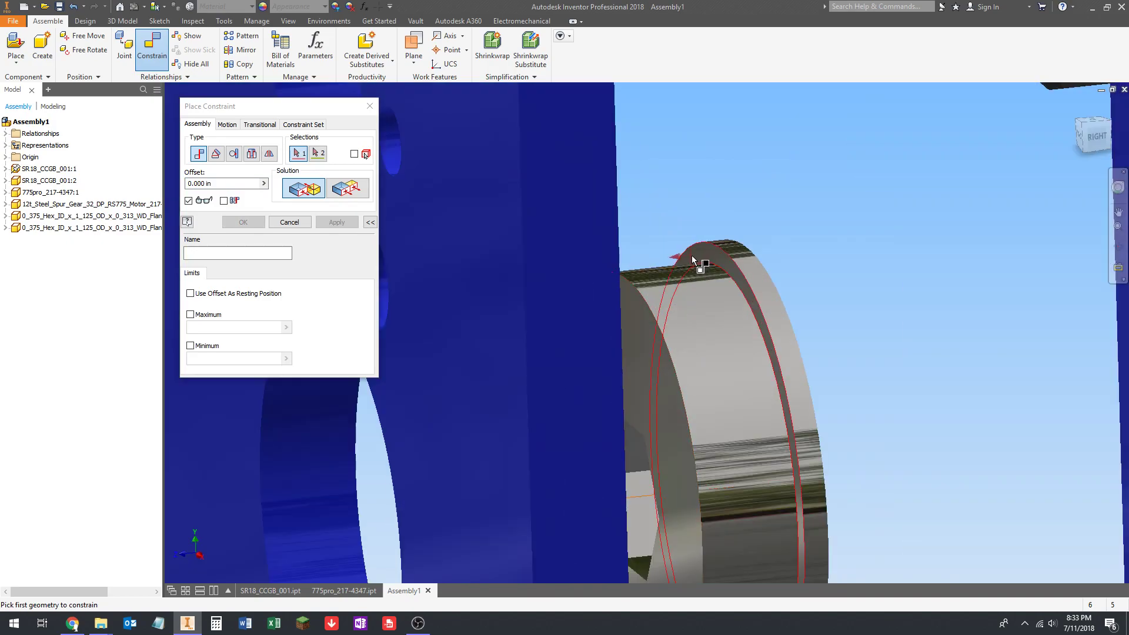
click(689, 256)
scroll(661, 250, down, 4)
shift+middle_drag(713, 267, 630, 236)
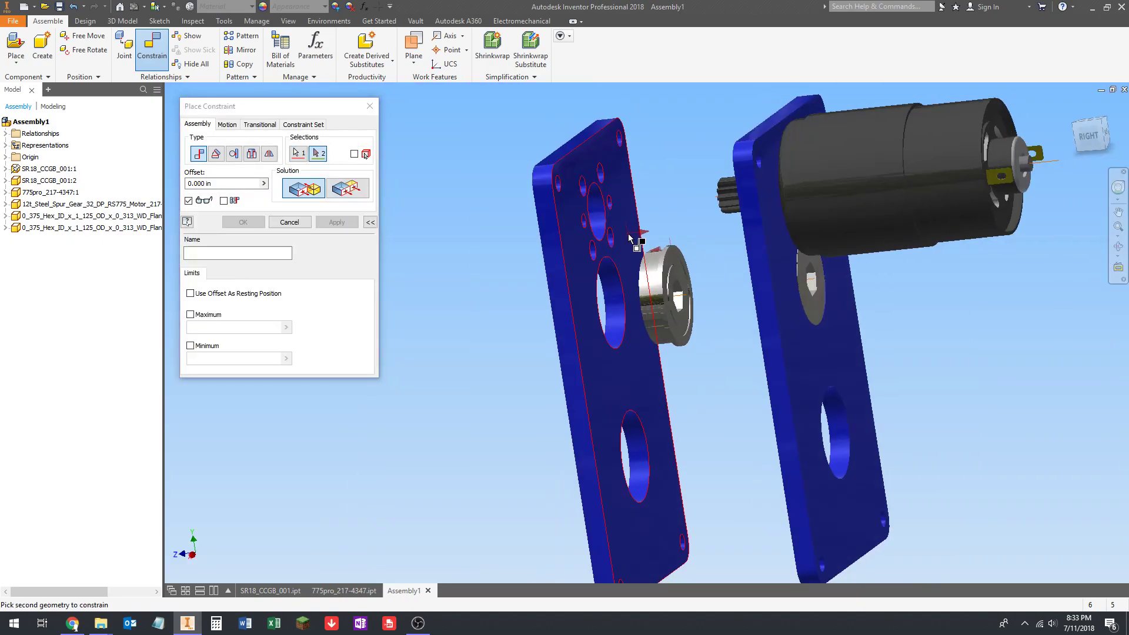
click(629, 234)
key(Return)
shift+middle_drag(542, 298, 610, 296)
shift+middle_drag(649, 343, 641, 353)
key(Escape)
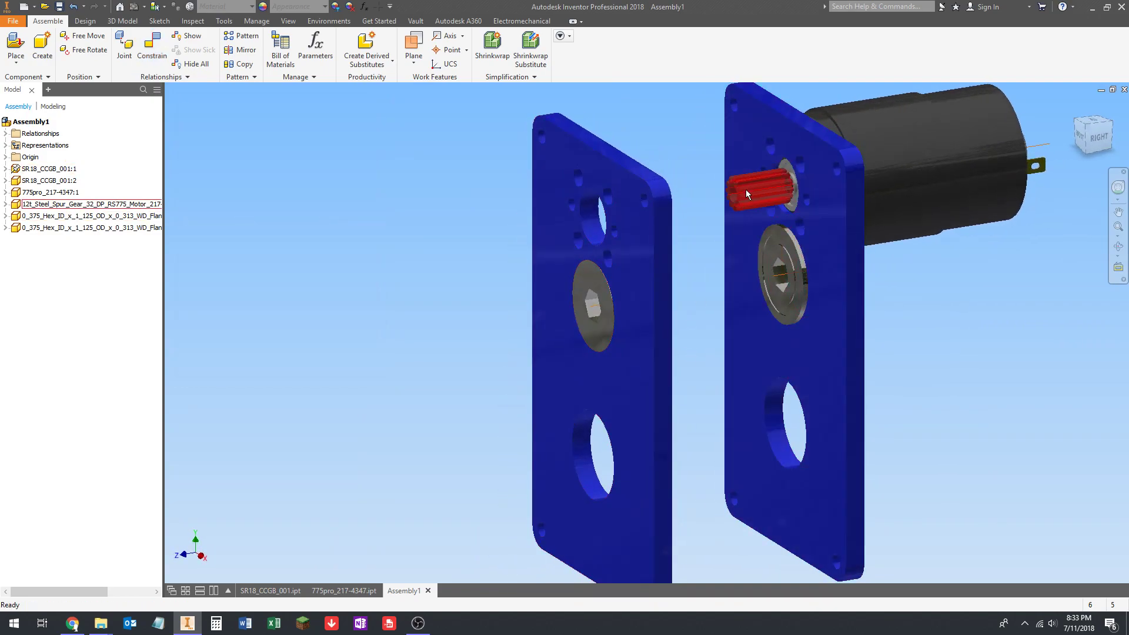
Step: Try moving the seated motor-side bearing to test its remaining freedom
scroll(776, 236, down, 5)
drag(715, 259, 708, 264)
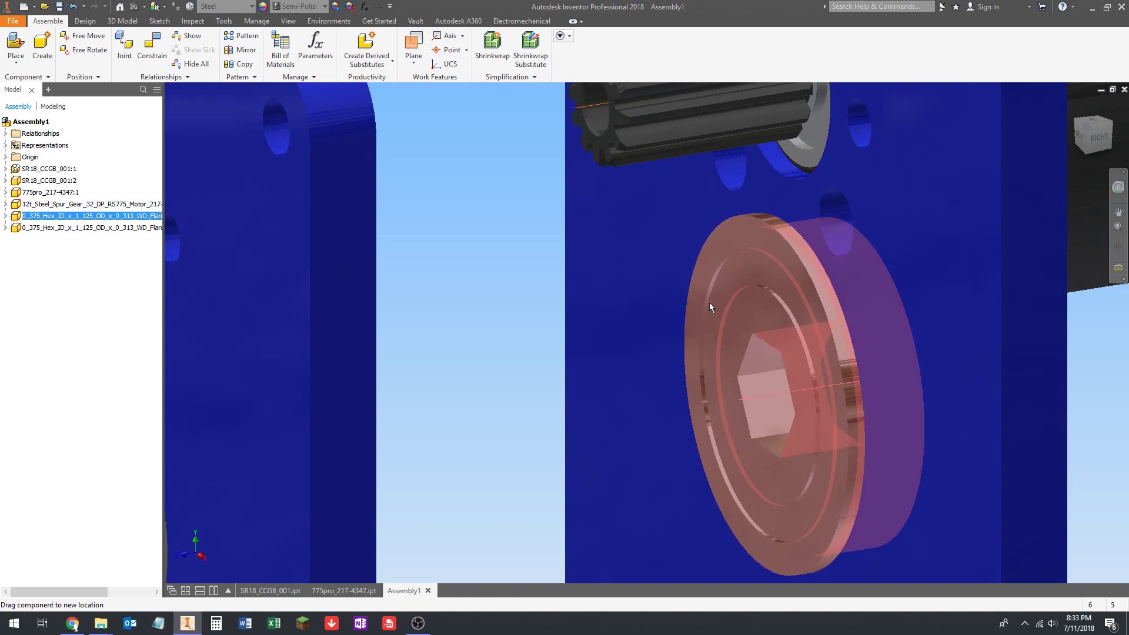
scroll(647, 235, up, 3)
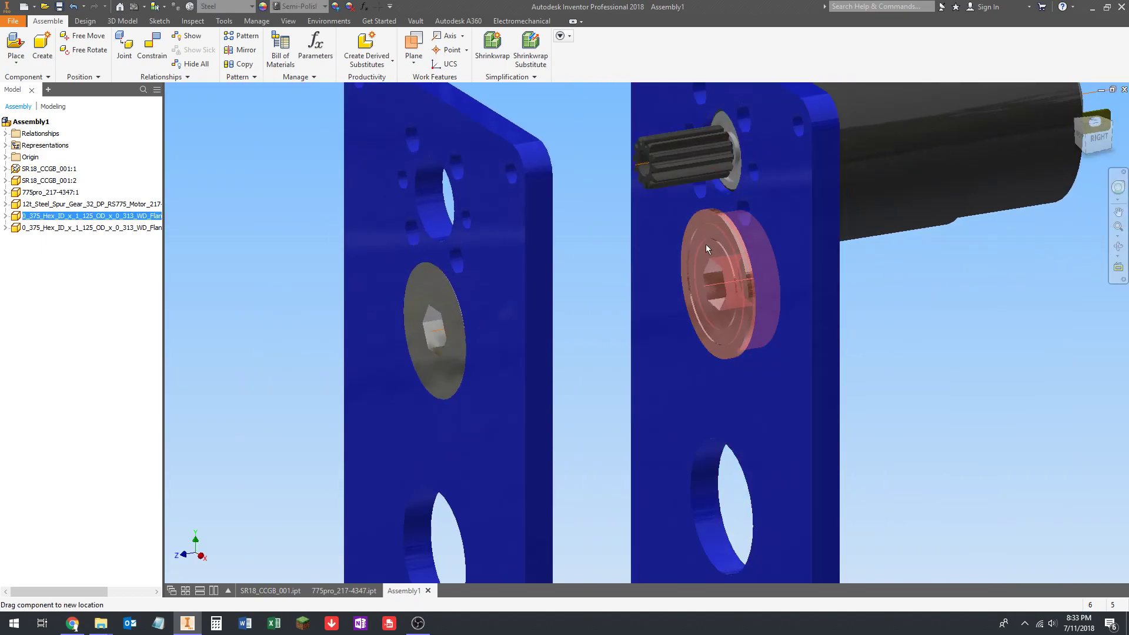
click(895, 326)
scroll(768, 316, up, 2)
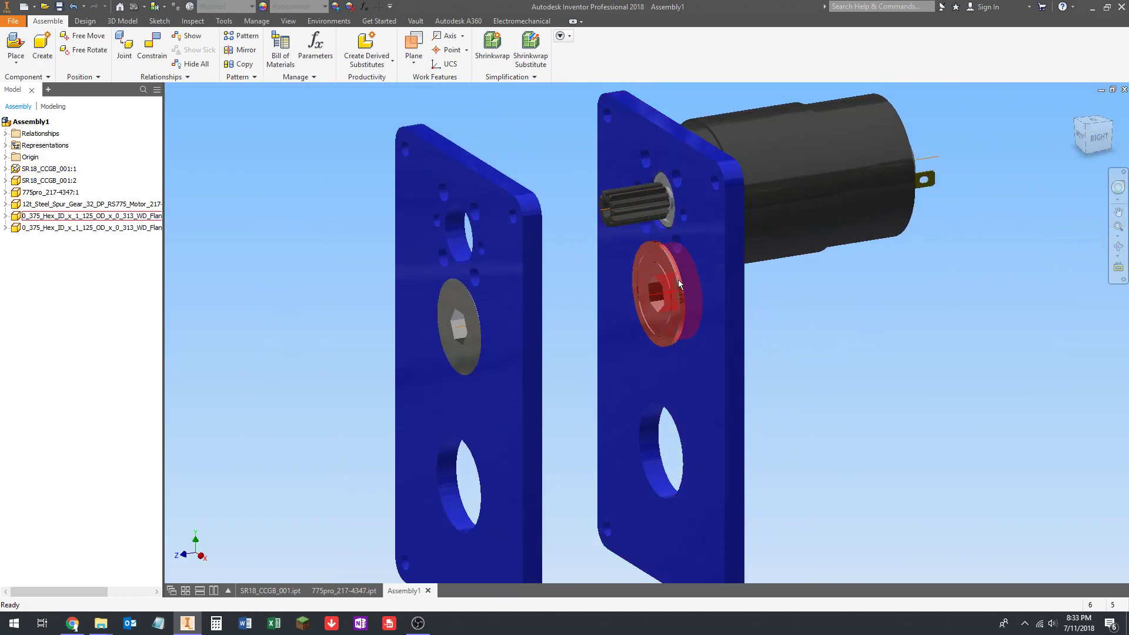
scroll(703, 321, up, 2)
shift+middle_drag(736, 328, 613, 289)
click(644, 288)
click(597, 274)
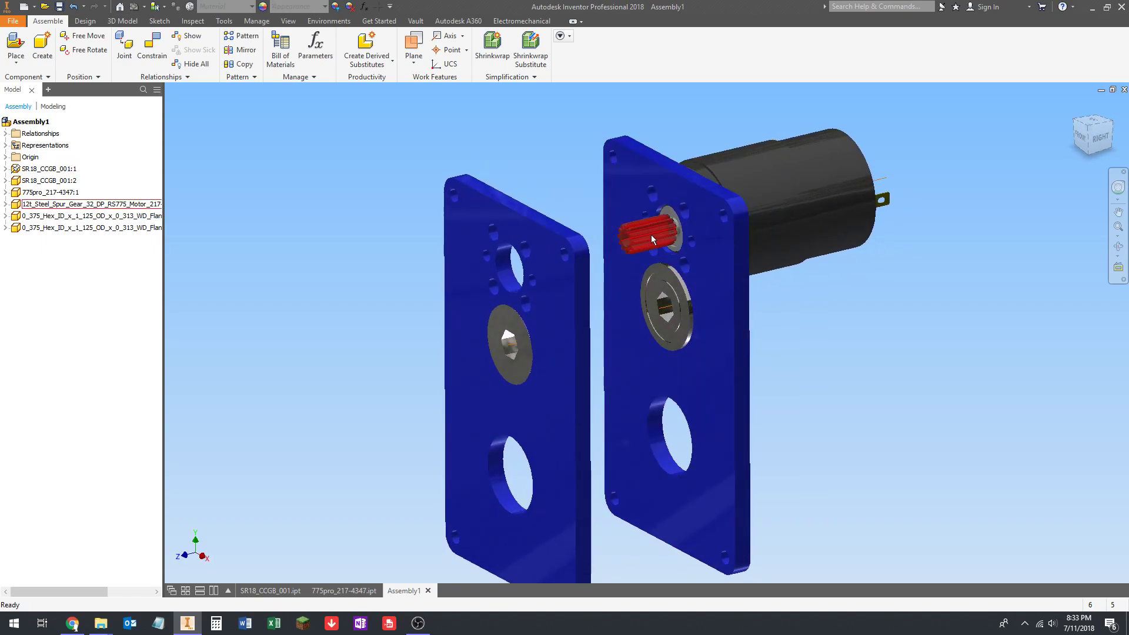
Step: Inspect the two plates, the seated bearings and the motor gear from several angles
shift+middle_drag(633, 329, 577, 235)
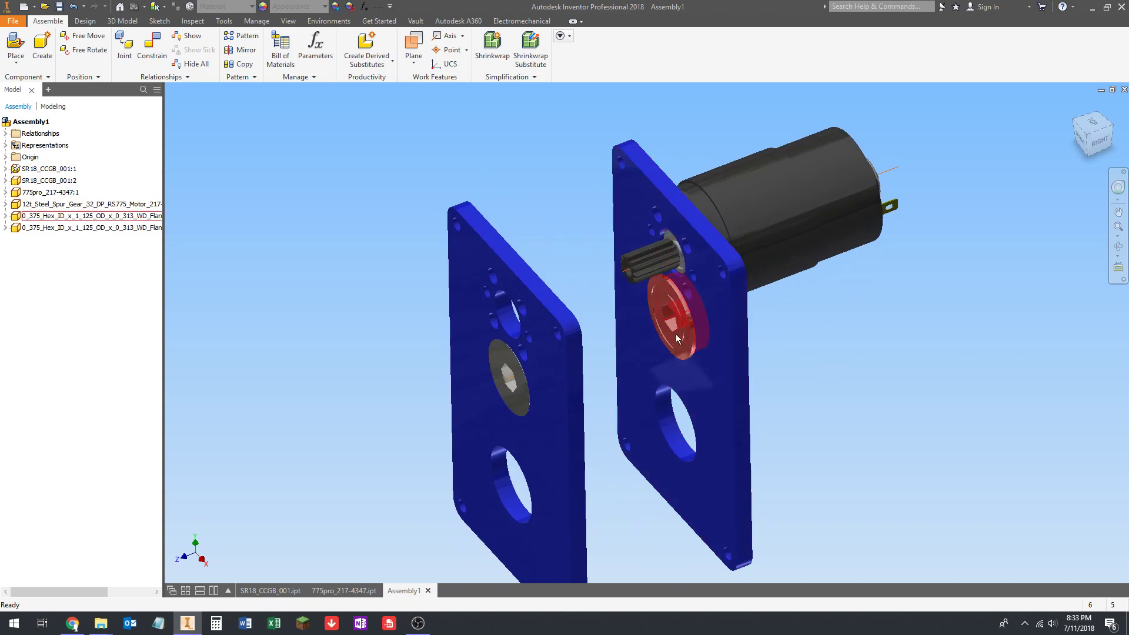
mouse_move(680, 340)
shift+middle_down()
mouse_move(650, 301)
mouse_move(598, 305)
mouse_move(604, 292)
mouse_move(604, 308)
mouse_move(590, 298)
mouse_move(588, 313)
mouse_move(590, 298)
mouse_move(675, 298)
mouse_move(610, 300)
mouse_move(630, 312)
shift+middle_up()
scroll(598, 313, down, 3)
scroll(599, 312, up, 2)
scroll(590, 302, up, 1)
scroll(590, 297, down, 2)
scroll(677, 296, up, 3)
scroll(592, 304, down, 3)
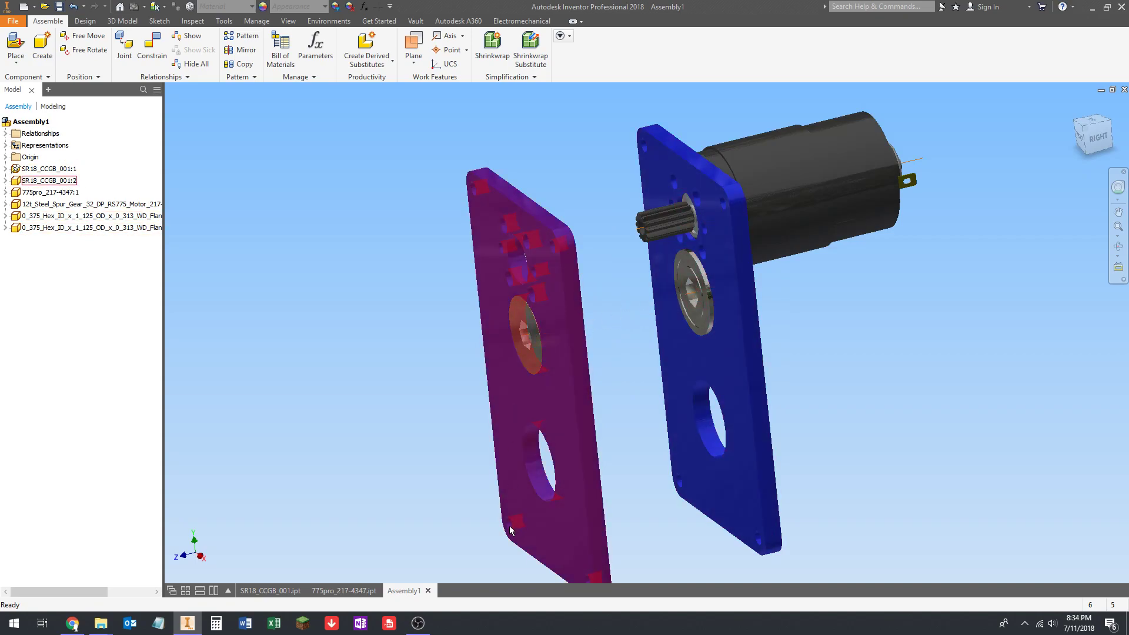
scroll(617, 310, up, 3)
shift+middle_drag(640, 307, 674, 294)
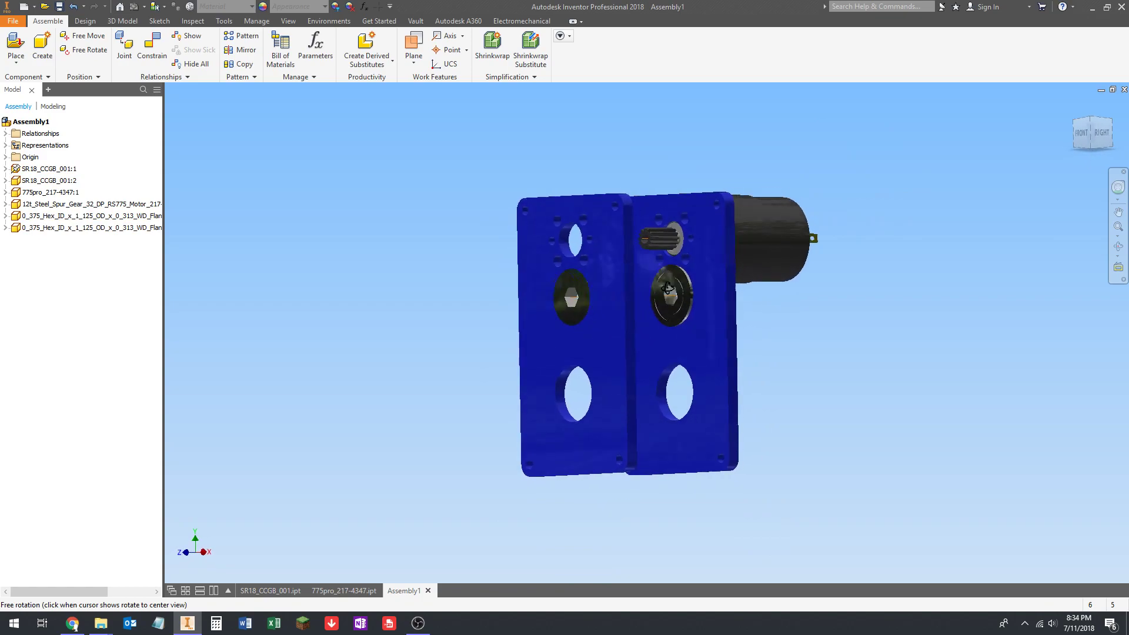
scroll(675, 294, down, 3)
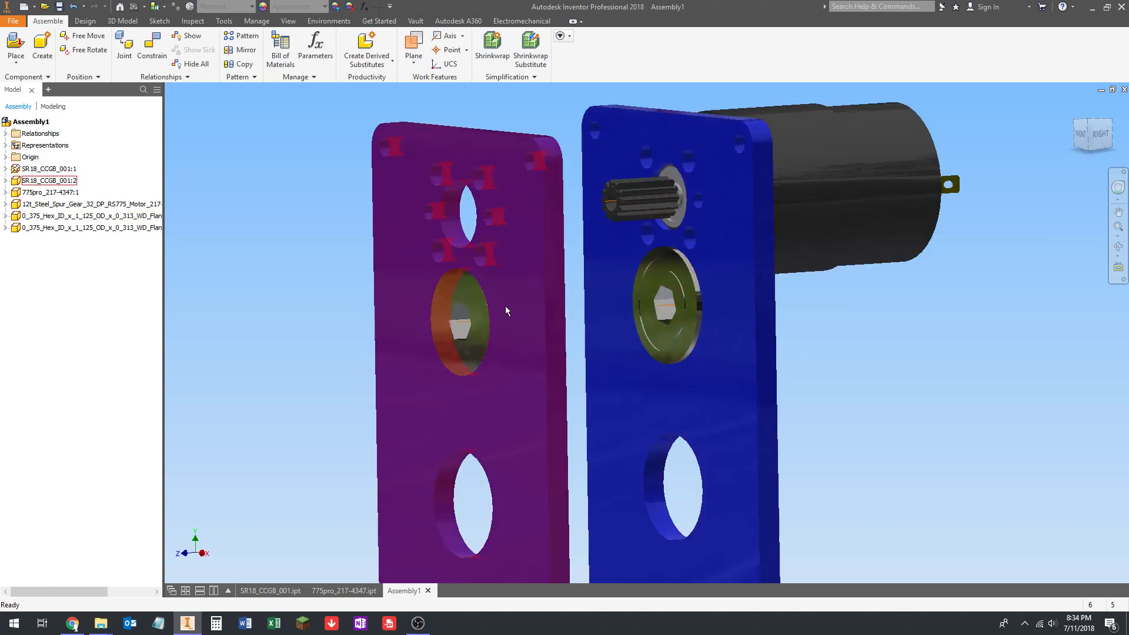
scroll(659, 306, up, 1)
middle_drag(659, 302, 668, 259)
scroll(669, 260, up, 3)
shift+middle_drag(707, 256, 712, 284)
scroll(662, 263, down, 3)
middle_drag(656, 262, 583, 301)
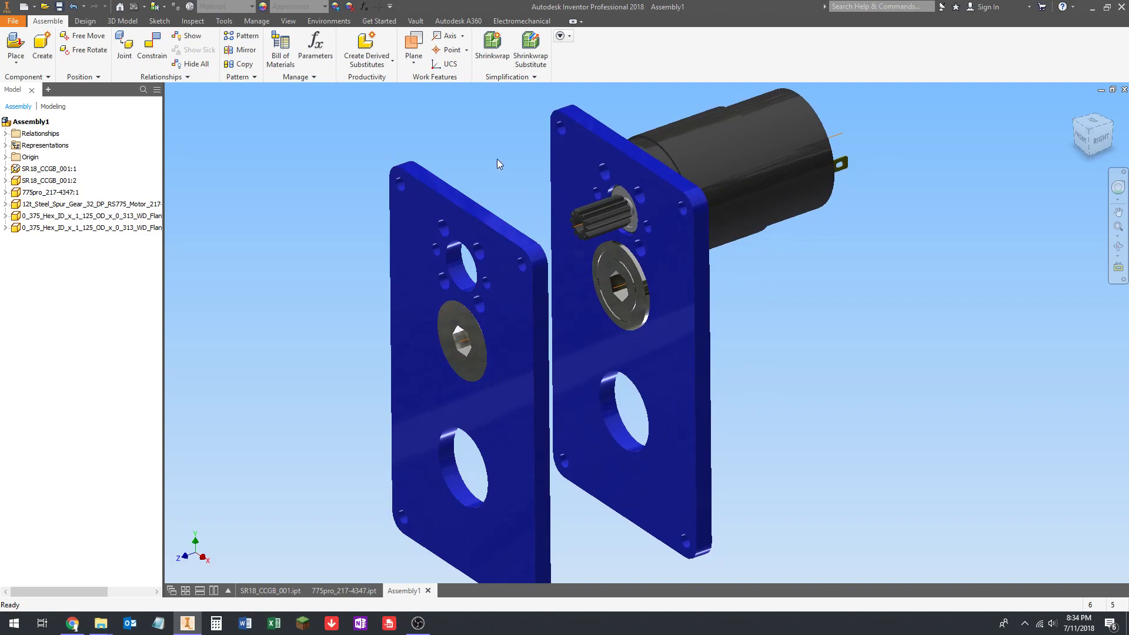
middle_drag(500, 155, 496, 161)
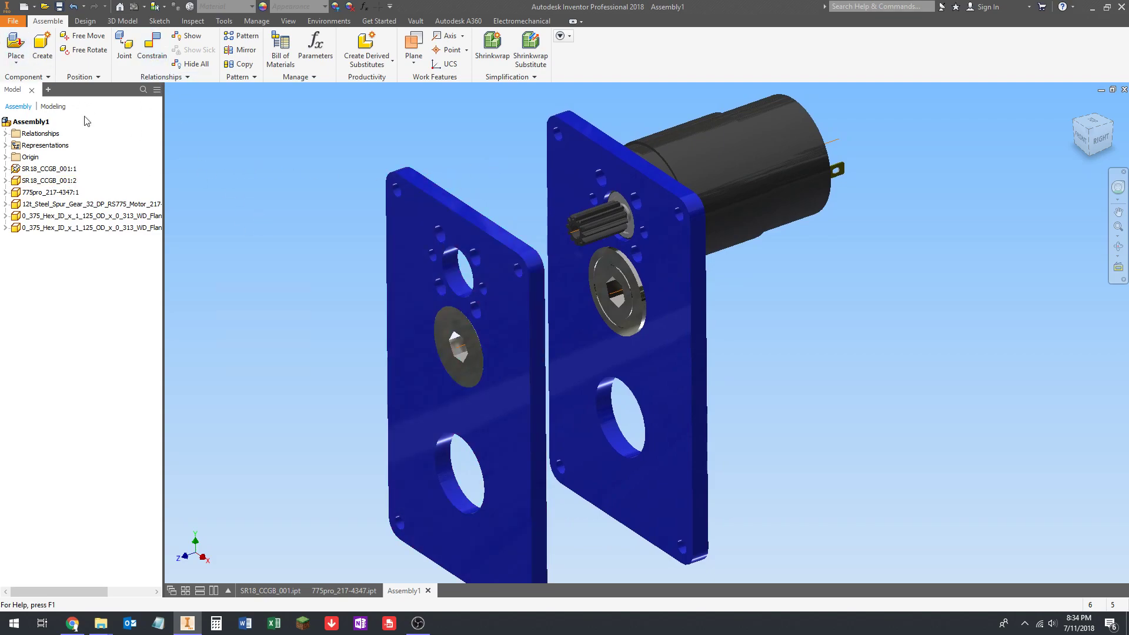
Step: Place one 60t_Aluminum_Spur_Gear_32_DP_3_8_Hex_Bore_217-5863.ipt beside the motor-side plate
key(p)
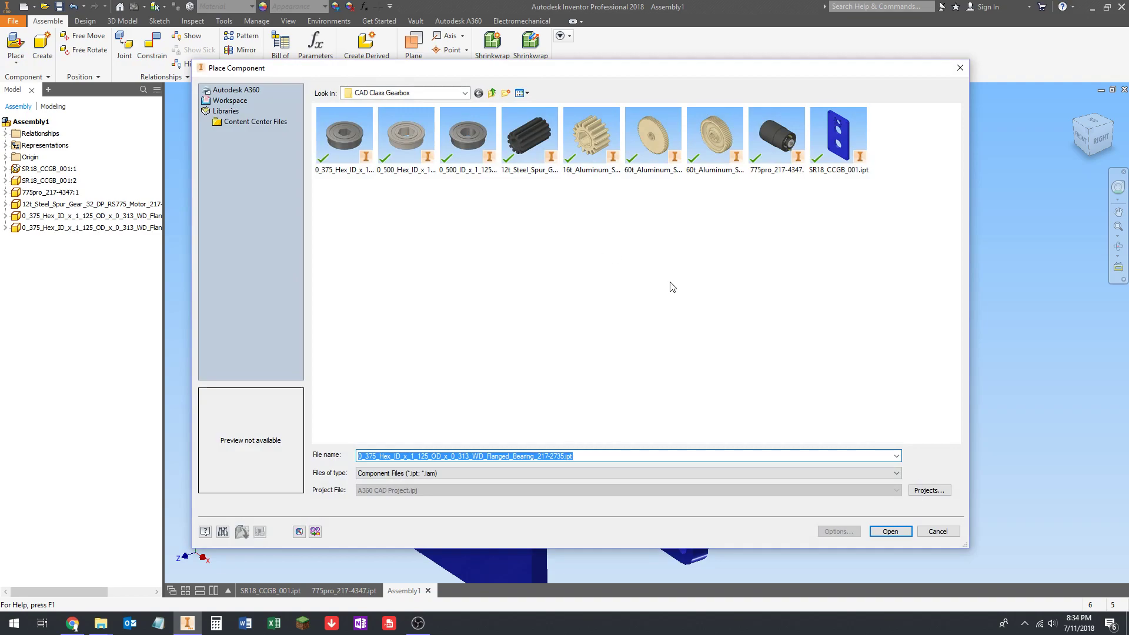
click(702, 135)
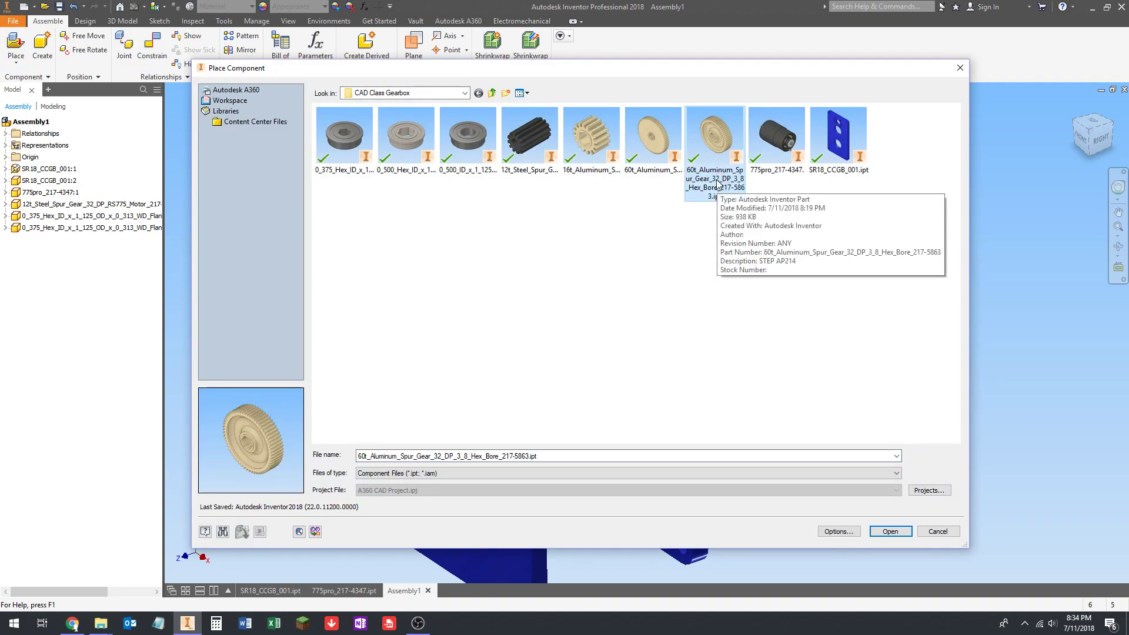
click(891, 532)
middle_drag(773, 423, 670, 350)
click(762, 307)
key(Escape)
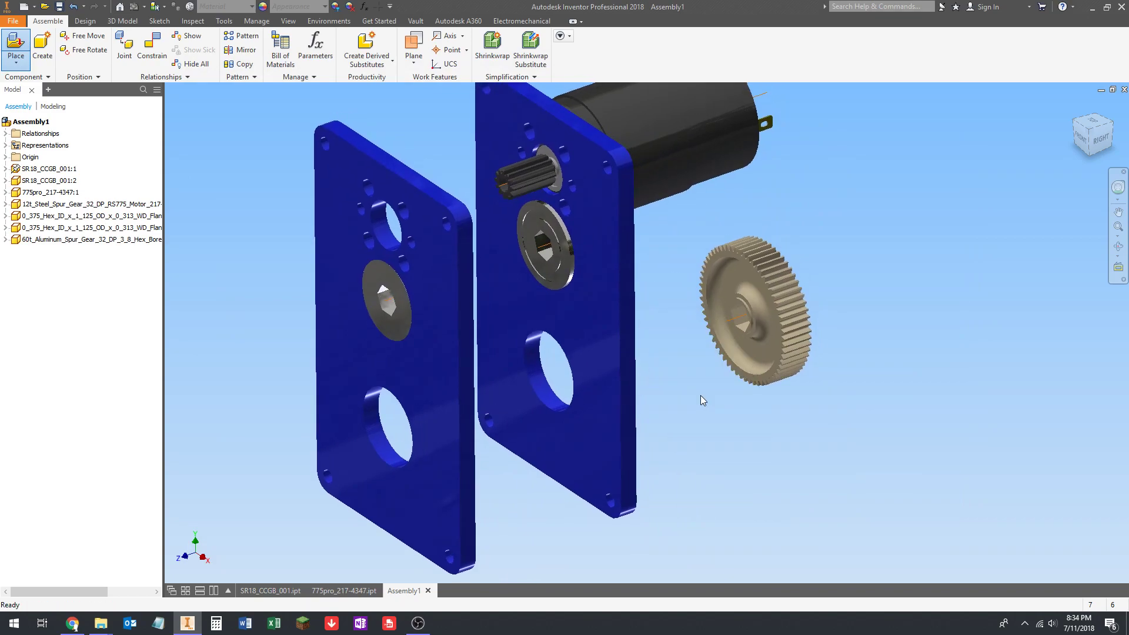
Step: Place the 16t_Aluminum_Spur_Gear_20_DP_3_8_Hex_Bore_217-5450.ipt component near the 60-tooth gear
click(16, 47)
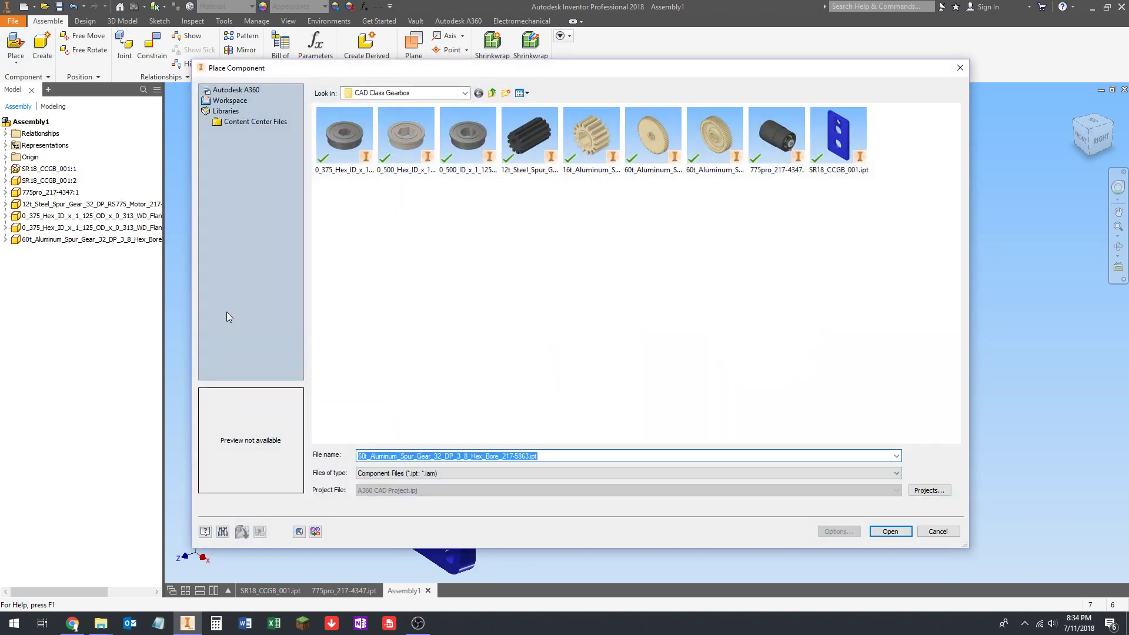
click(590, 136)
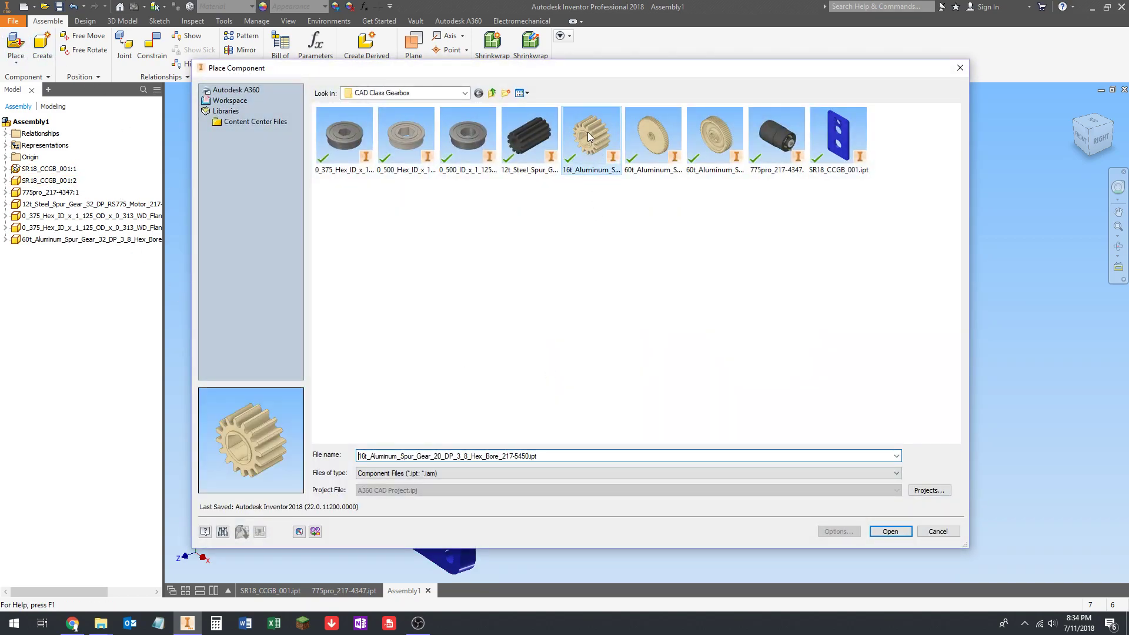
click(891, 533)
click(676, 381)
scroll(837, 445, up, 2)
middle_drag(759, 473, 805, 406)
Step: Mate the 60-tooth gear's bore axis to the axis of the bearing in the motor-side plate
click(152, 50)
shift+middle_drag(822, 347, 651, 434)
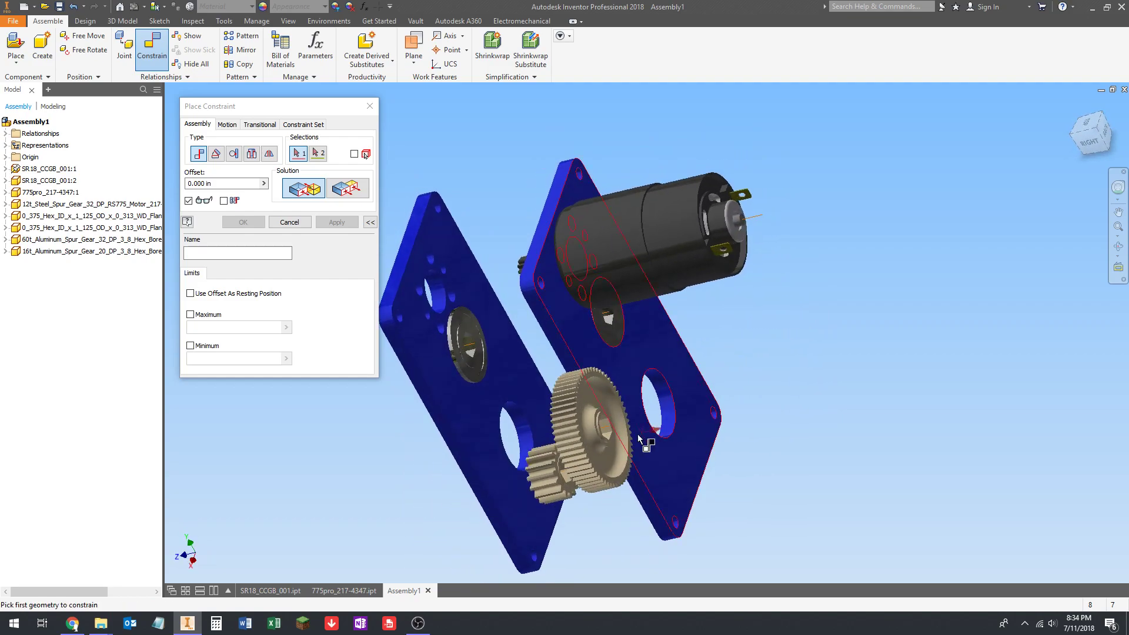
scroll(607, 428, down, 5)
click(590, 428)
scroll(623, 376, up, 5)
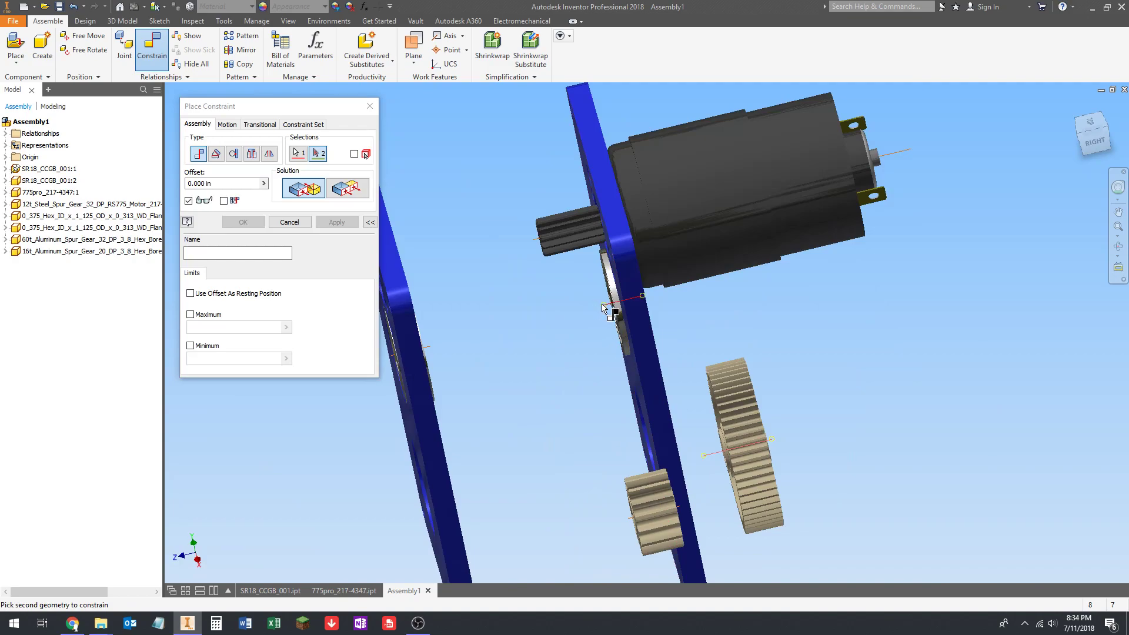
click(605, 308)
shift+middle_drag(569, 400, 499, 374)
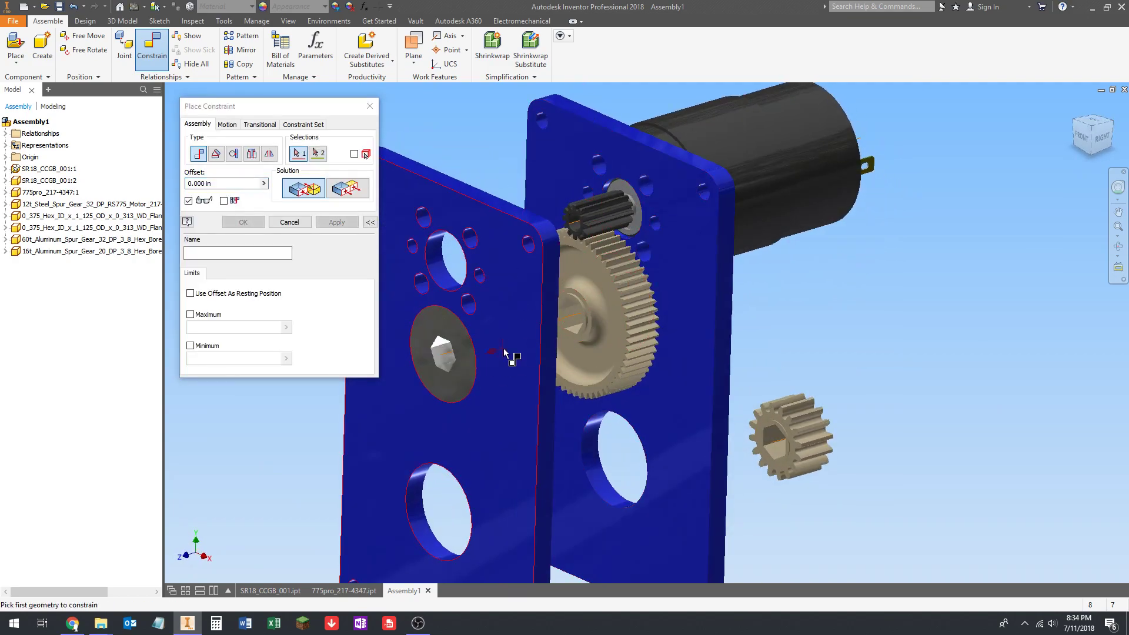
Step: Mate the 16-tooth gear's bore axis to the bearing axis so it lines up with the 60-tooth gear
shift+middle_drag(580, 341, 697, 400)
click(689, 405)
shift+middle_drag(628, 342, 568, 327)
click(542, 353)
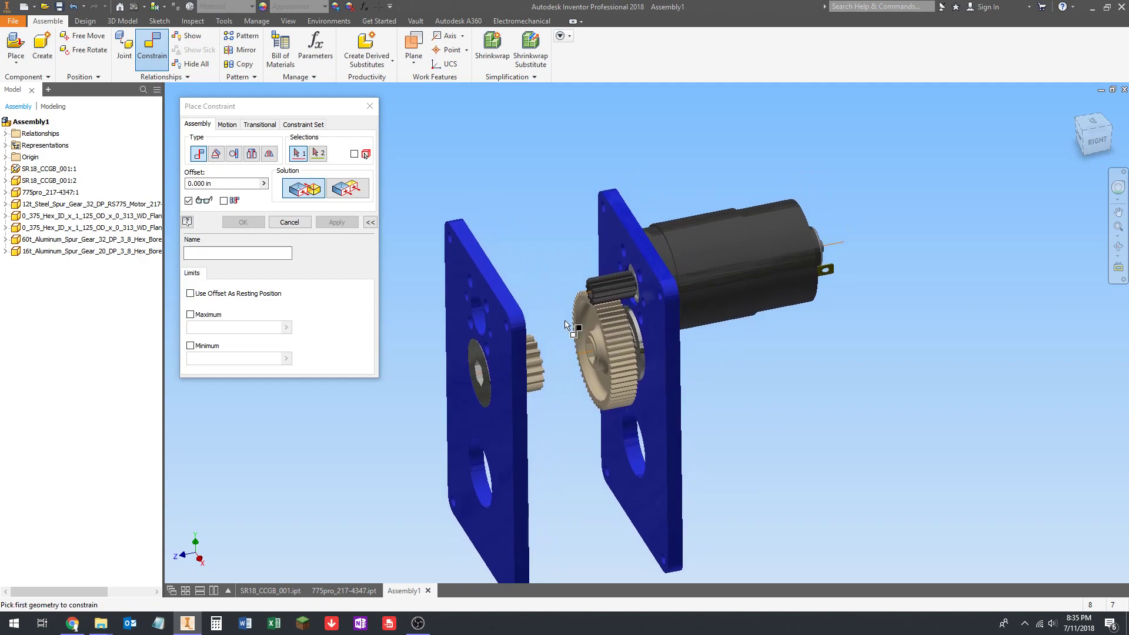
Step: Slide the 60-tooth gear along its axis toward the 16-tooth gear and examine their arrangement between the plates
key(Escape)
drag(600, 353, 542, 349)
middle_drag(552, 281, 577, 236)
shift+middle_drag(599, 367, 556, 334)
scroll(555, 334, down, 5)
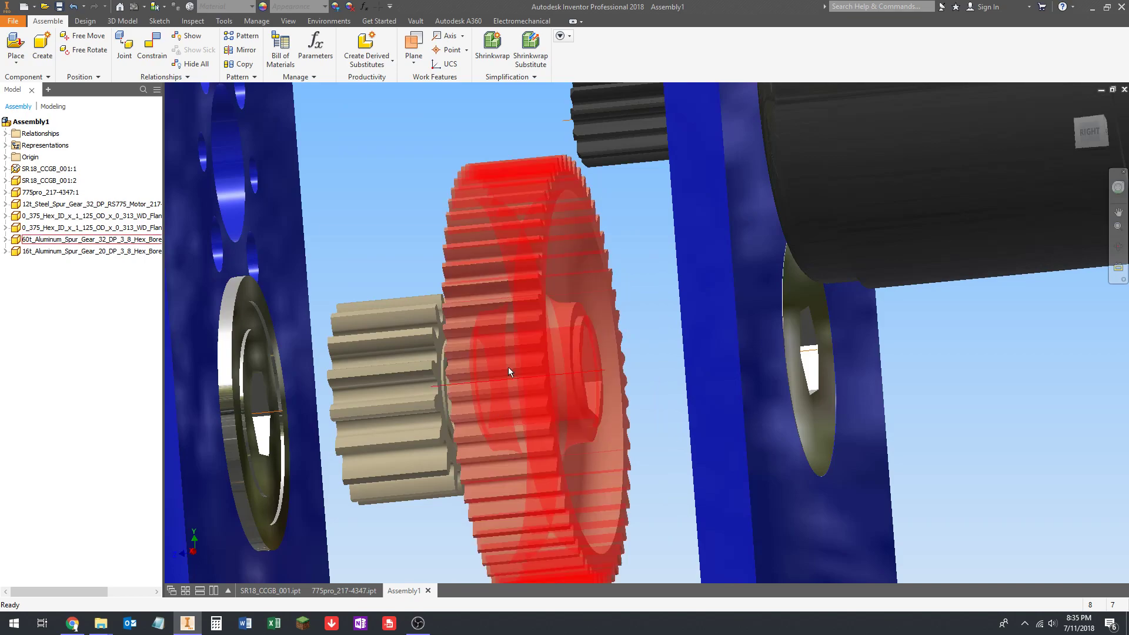
scroll(526, 310, up, 5)
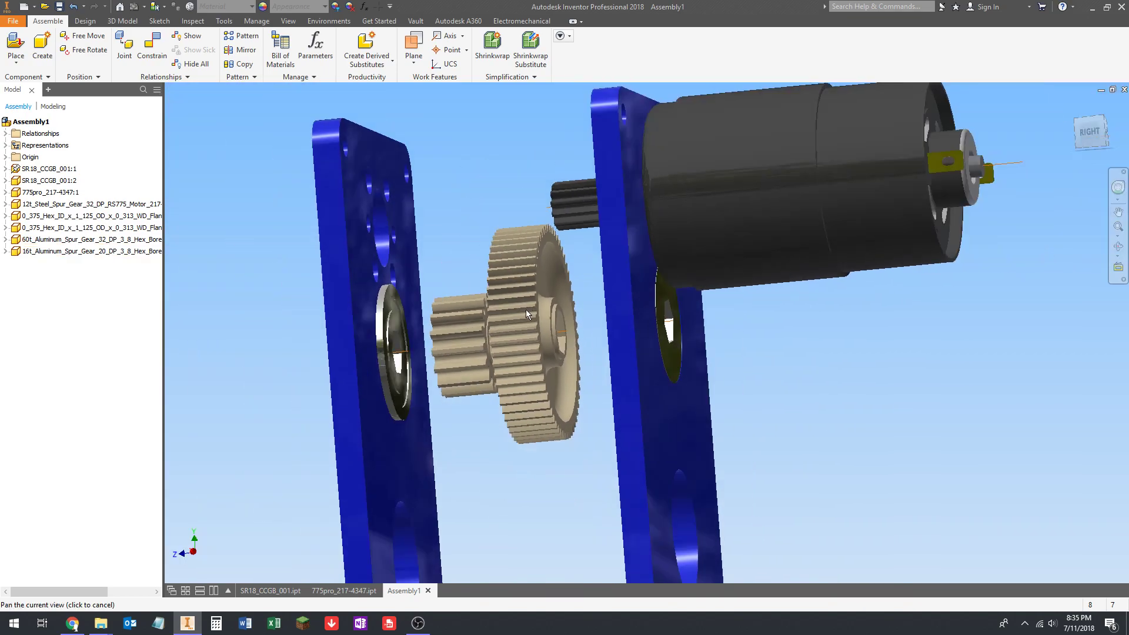
shift+middle_drag(591, 270, 591, 277)
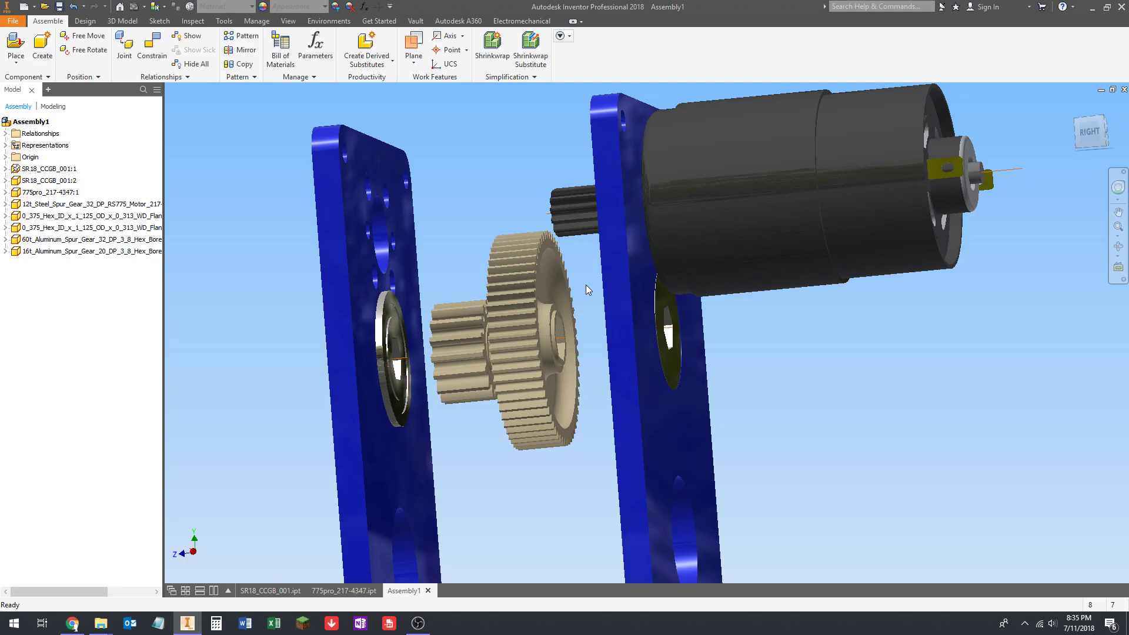
mouse_move(560, 271)
middle_down()
mouse_move(557, 244)
mouse_move(565, 251)
middle_up()
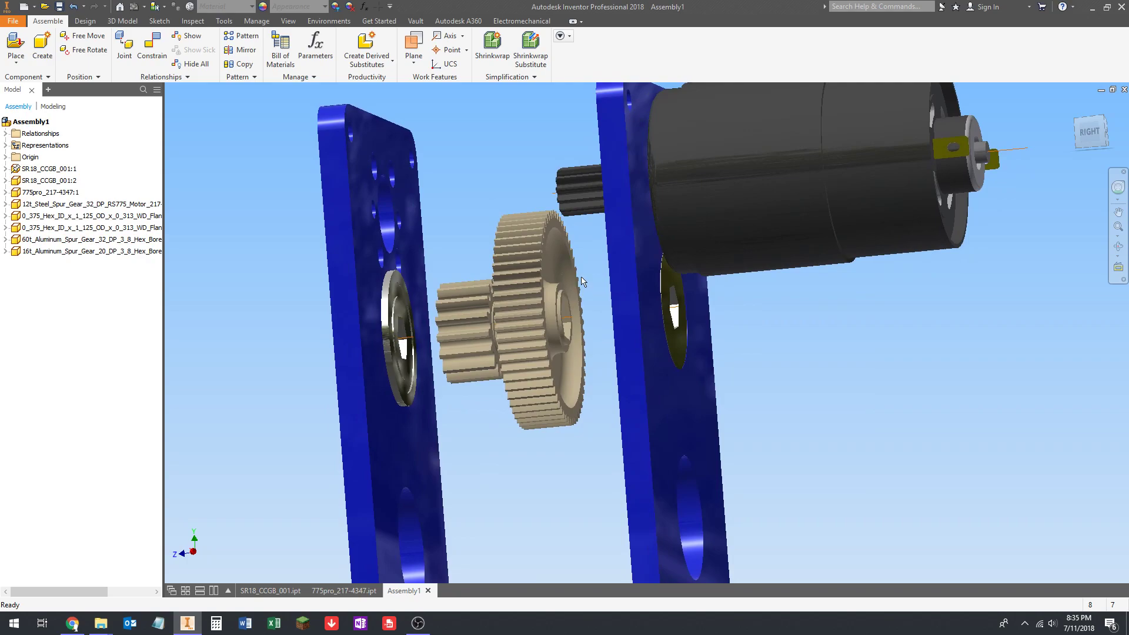
middle_drag(586, 257, 587, 260)
Step: Mate the 60-tooth gear's hub end face to the inner face of the motor-side bearing with a 0.000 in offset
click(151, 47)
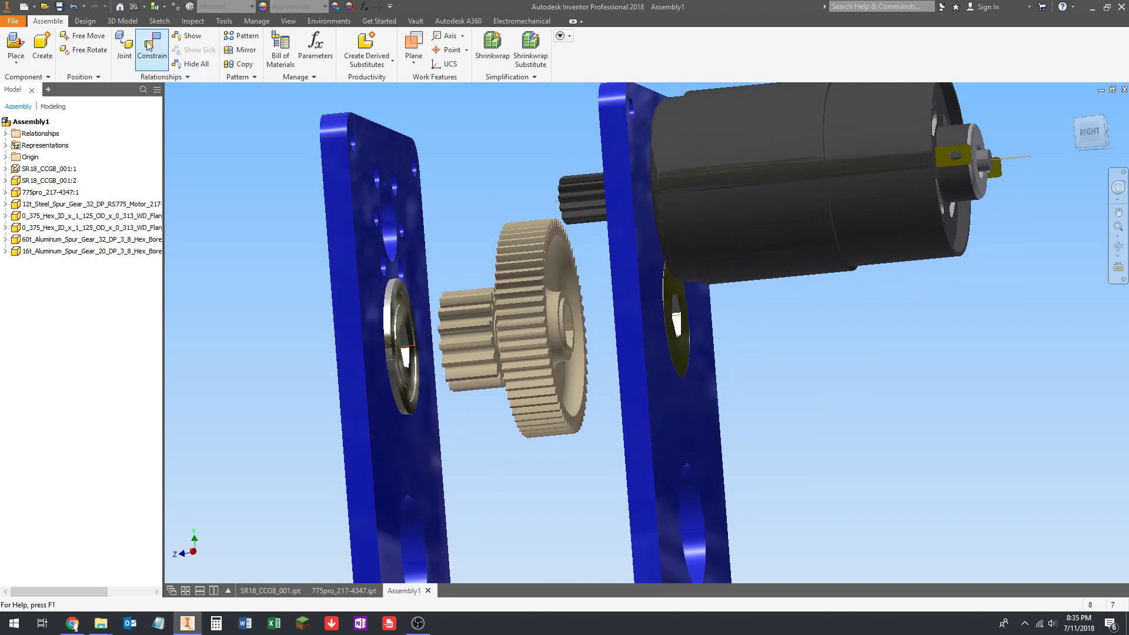
scroll(564, 306, up, 3)
scroll(567, 297, up, 3)
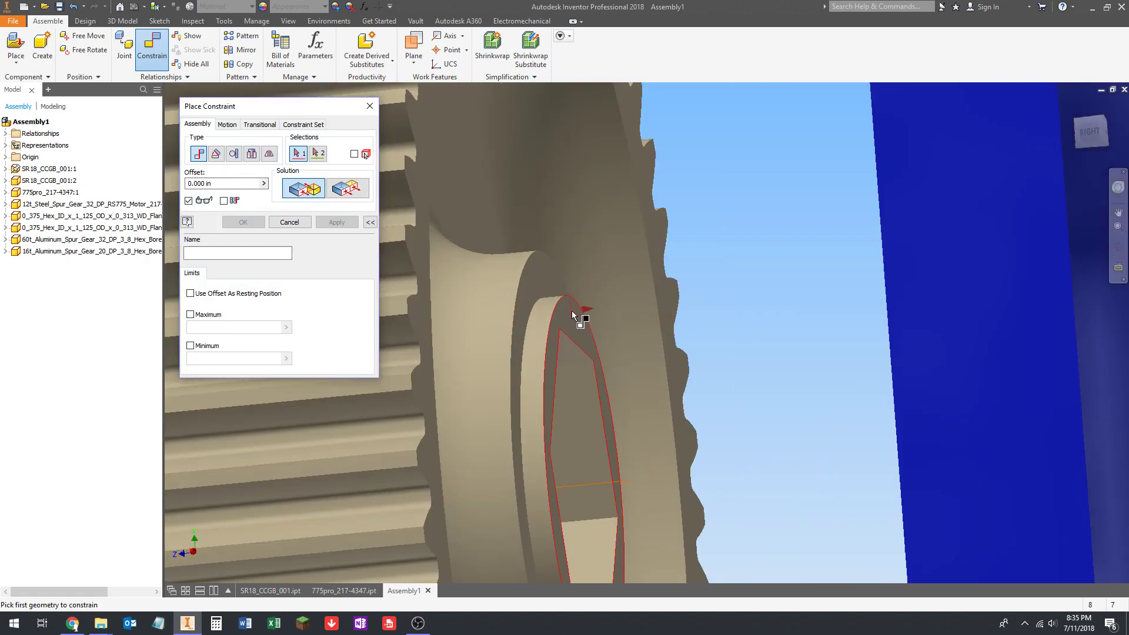
middle_drag(571, 313, 612, 184)
scroll(606, 182, up, 2)
click(591, 179)
scroll(594, 206, down, 4)
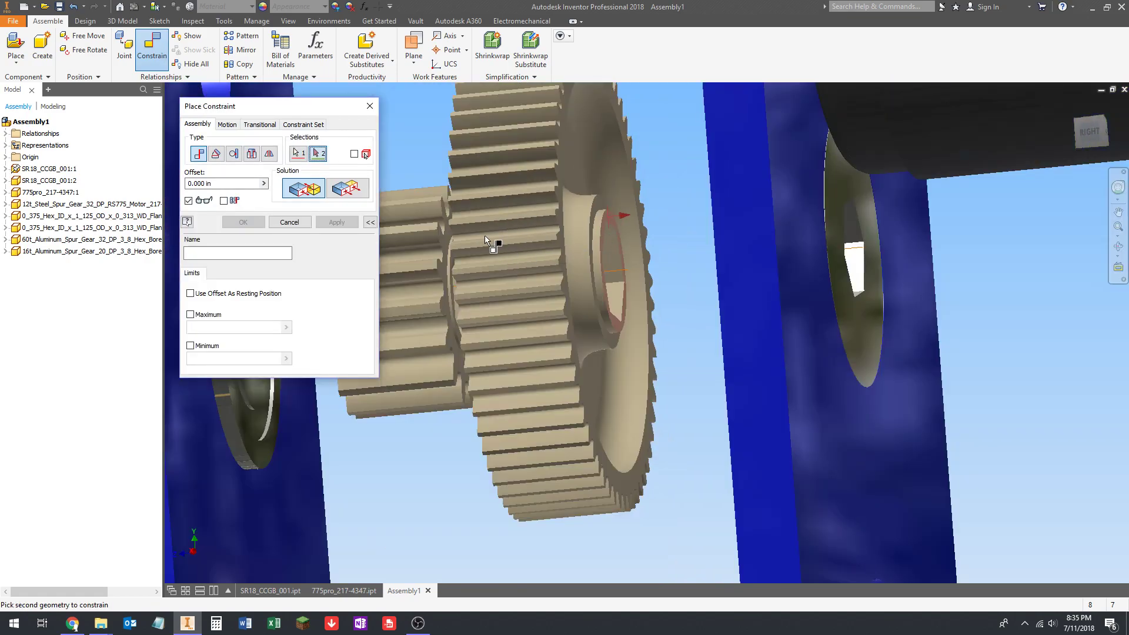
scroll(602, 257, down, 3)
shift+middle_drag(601, 256, 585, 267)
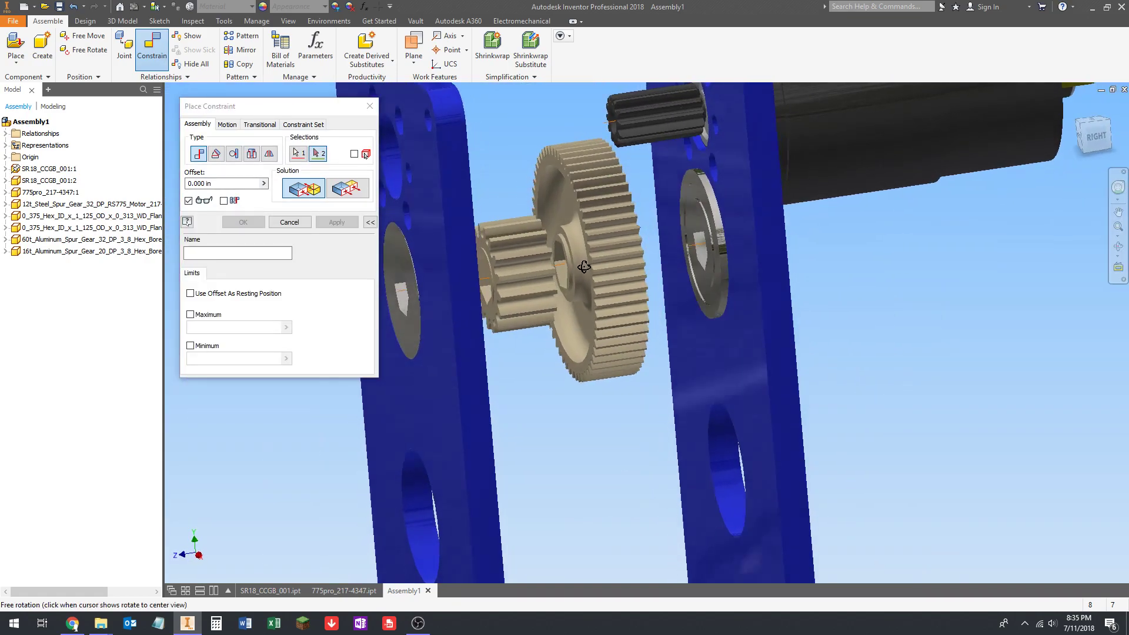
scroll(711, 207, up, 3)
scroll(633, 230, down, 5)
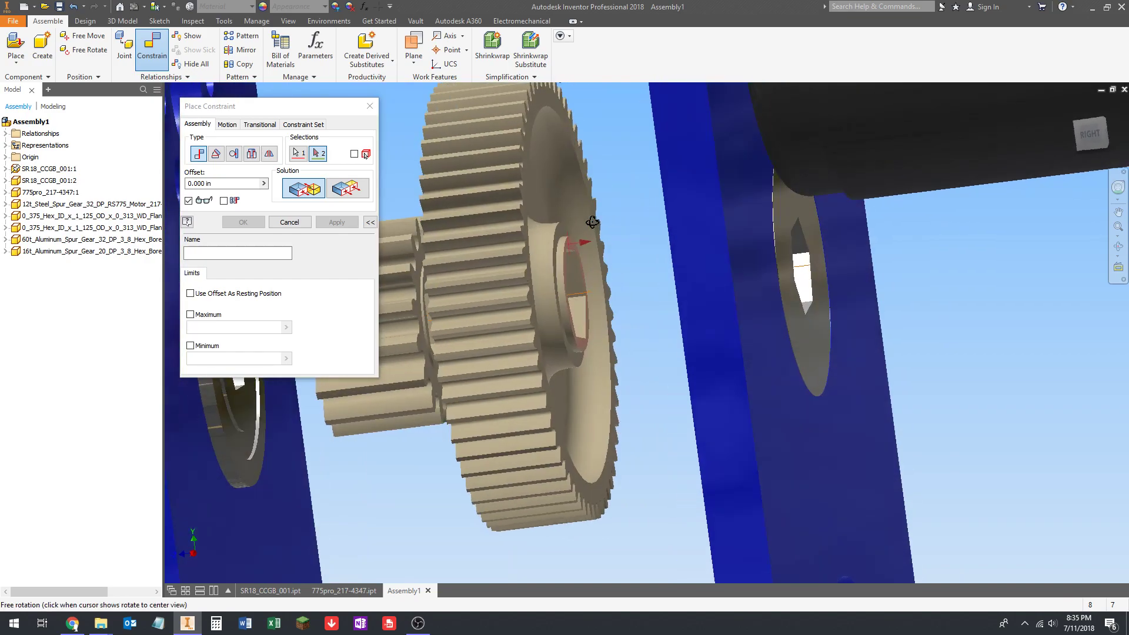
scroll(641, 259, up, 5)
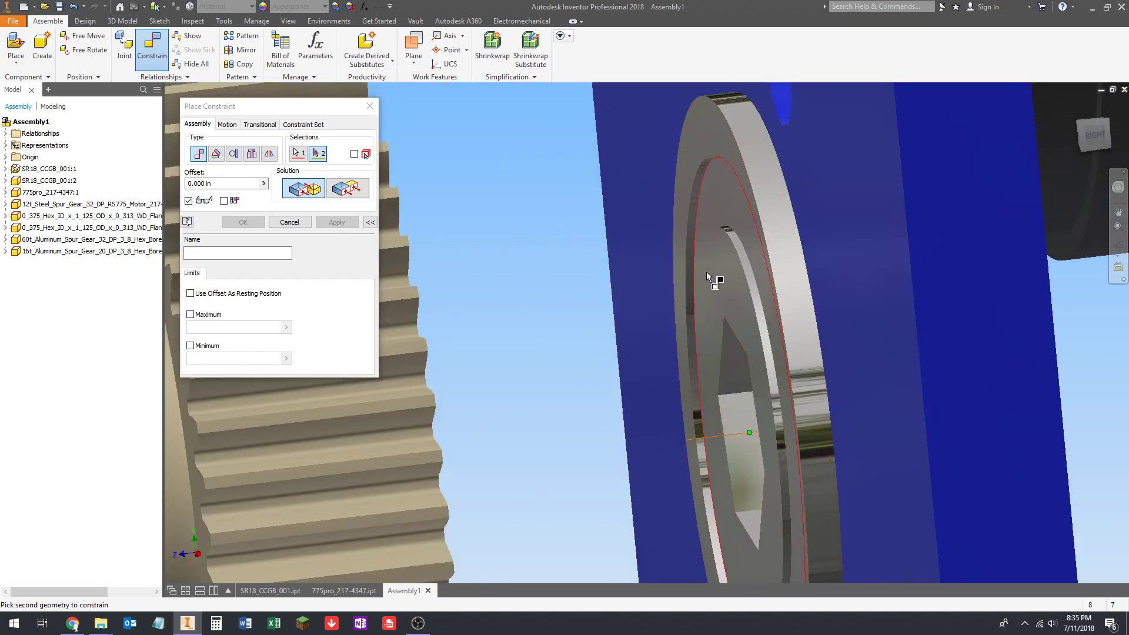
scroll(716, 302, down, 5)
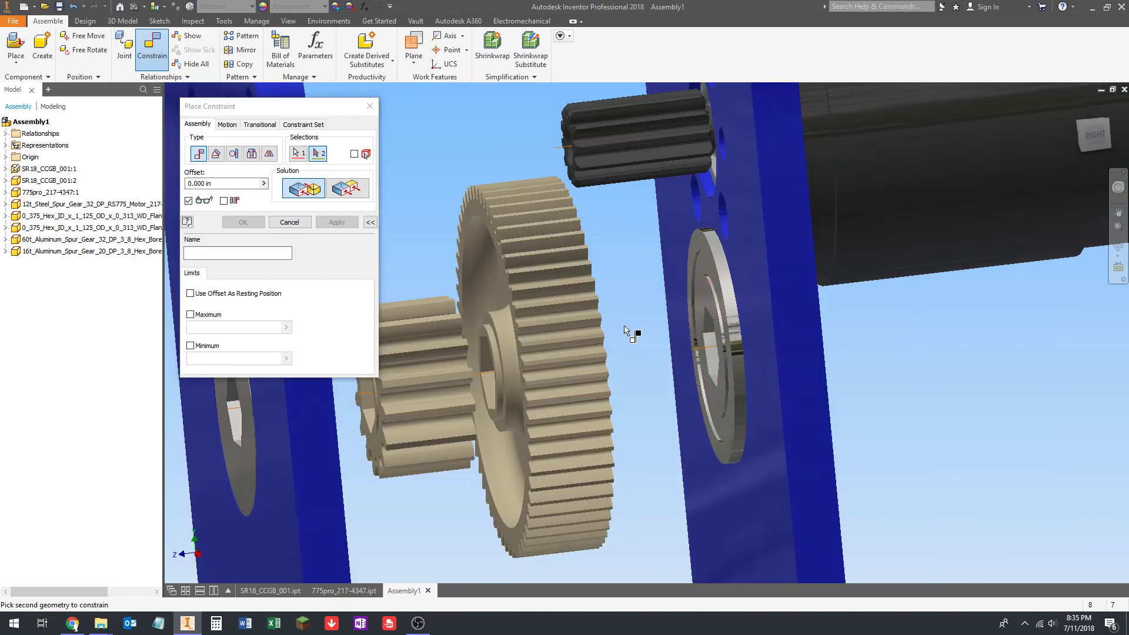
scroll(640, 293, up, 2)
shift+middle_drag(654, 350, 664, 171)
scroll(588, 177, down, 3)
shift+middle_drag(631, 258, 649, 287)
scroll(650, 288, up, 4)
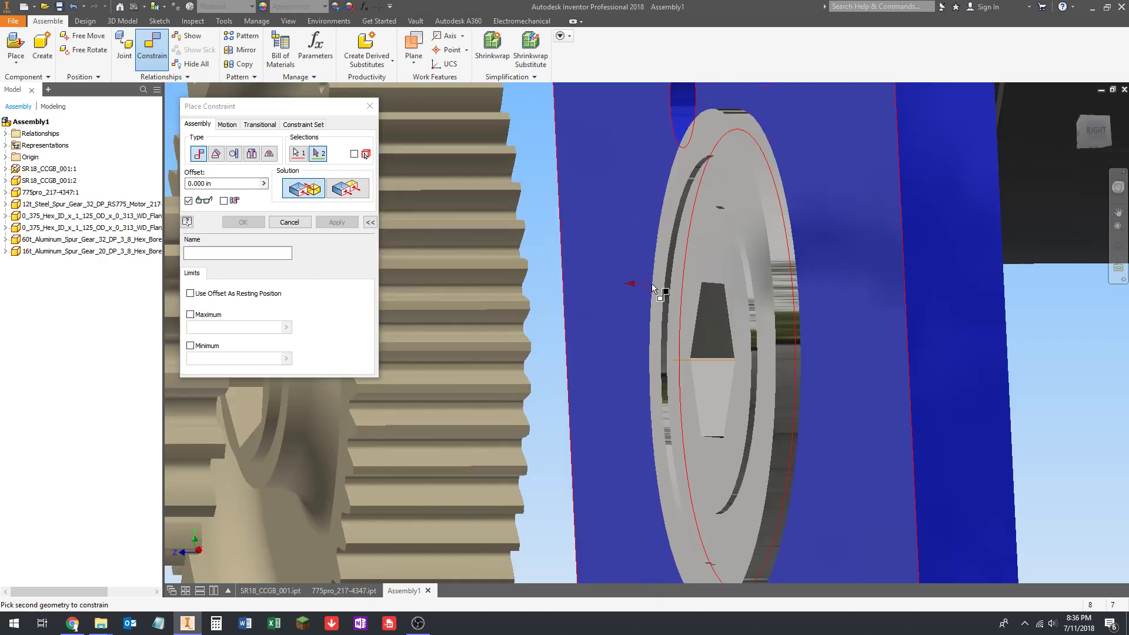
click(717, 260)
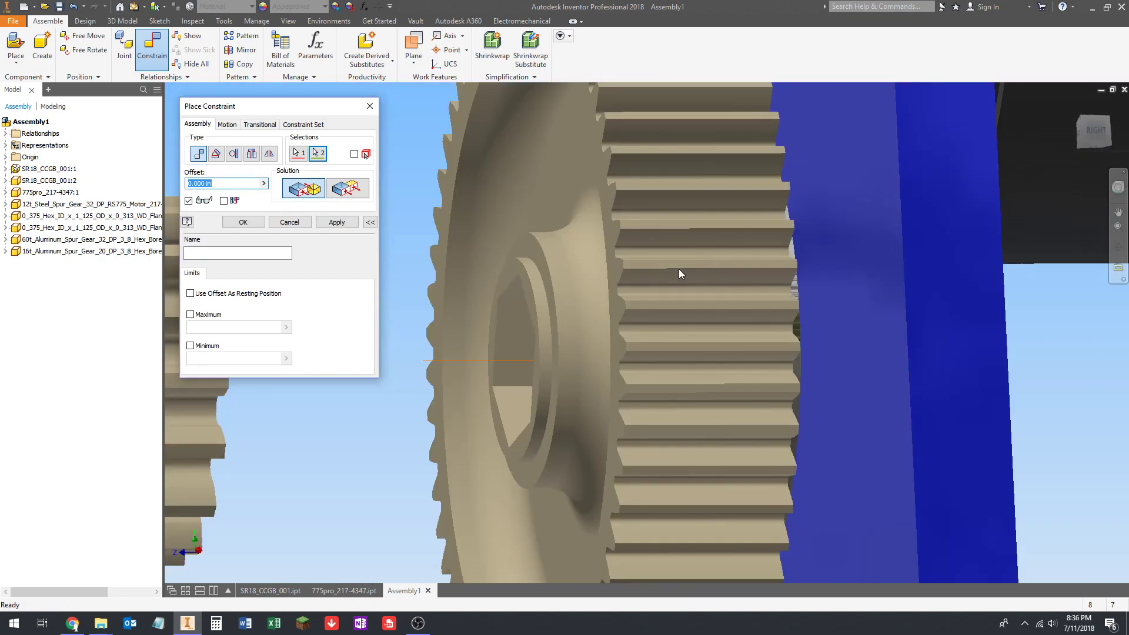
click(352, 224)
Step: Mate the 16-tooth gear's end face to the facing hub face of the 60-tooth gear with a 0.000 in offset
scroll(626, 263, down, 5)
mouse_move(626, 263)
shift+middle_down()
mouse_move(586, 265)
mouse_move(592, 285)
mouse_move(548, 290)
mouse_move(620, 265)
shift+middle_up()
scroll(524, 263, up, 5)
scroll(539, 259, down, 5)
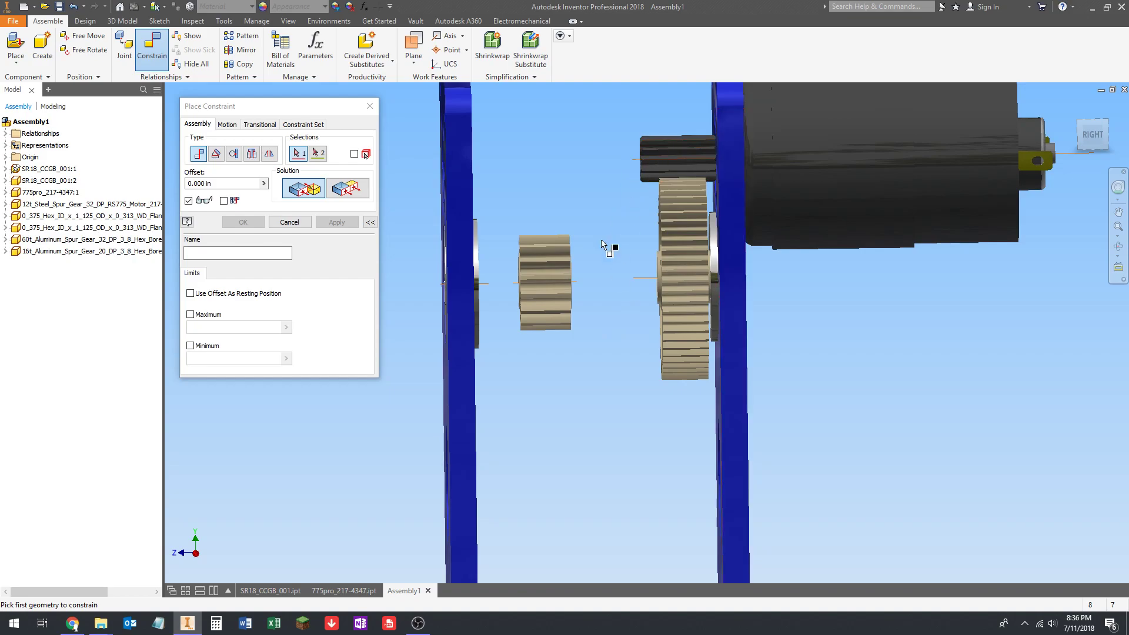
shift+middle_drag(592, 303, 582, 273)
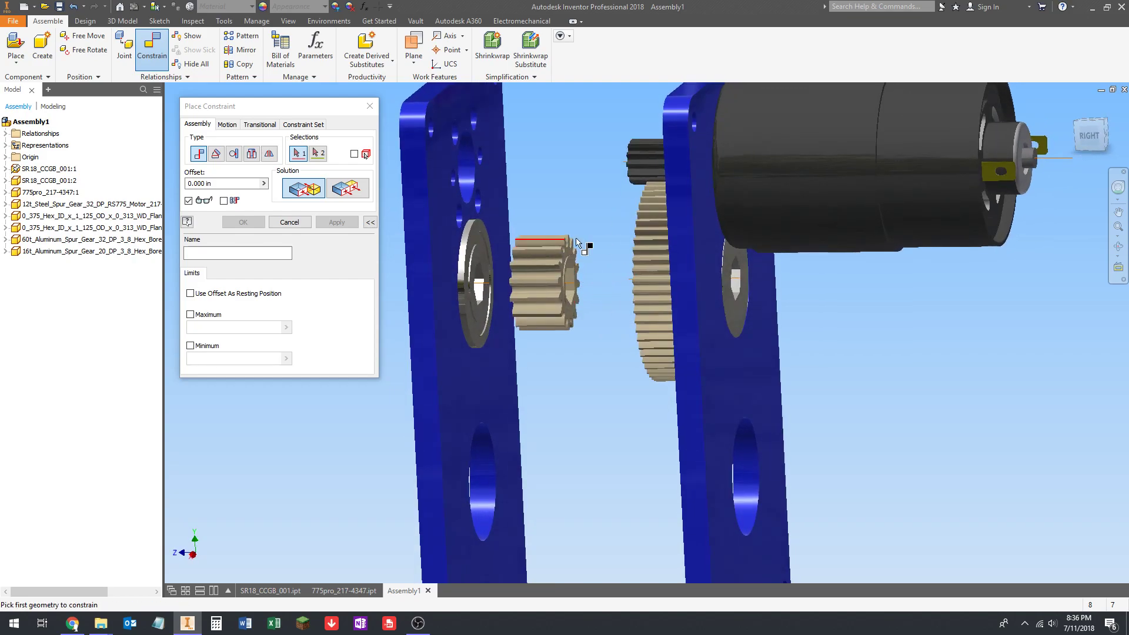
scroll(563, 256, up, 5)
click(553, 249)
scroll(553, 274, down, 5)
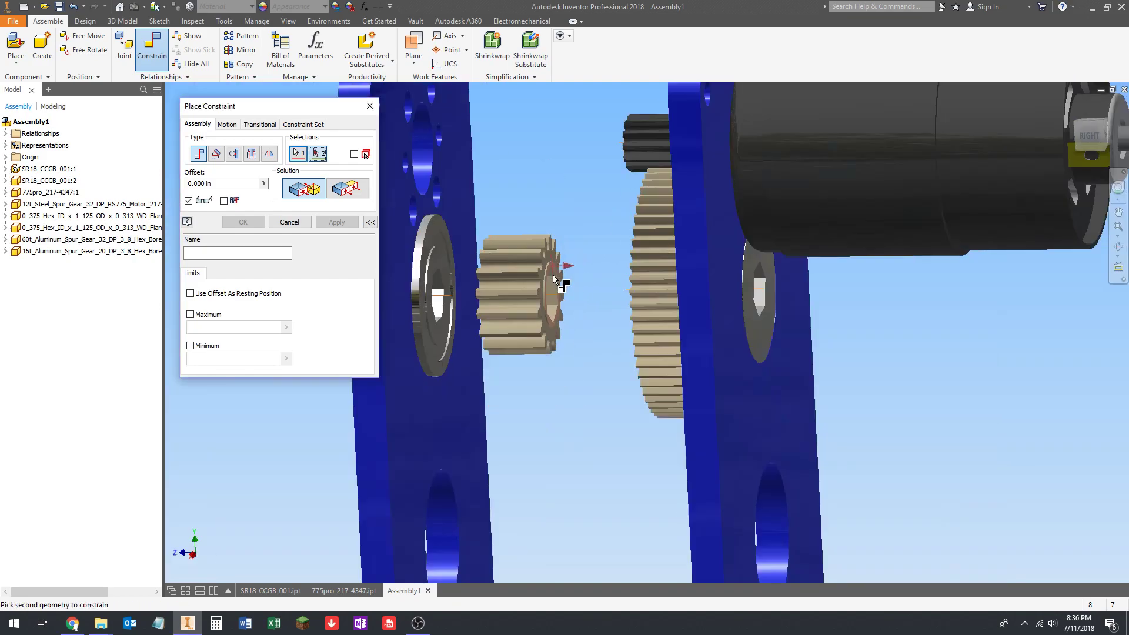
scroll(661, 262, up, 8)
scroll(741, 254, down, 8)
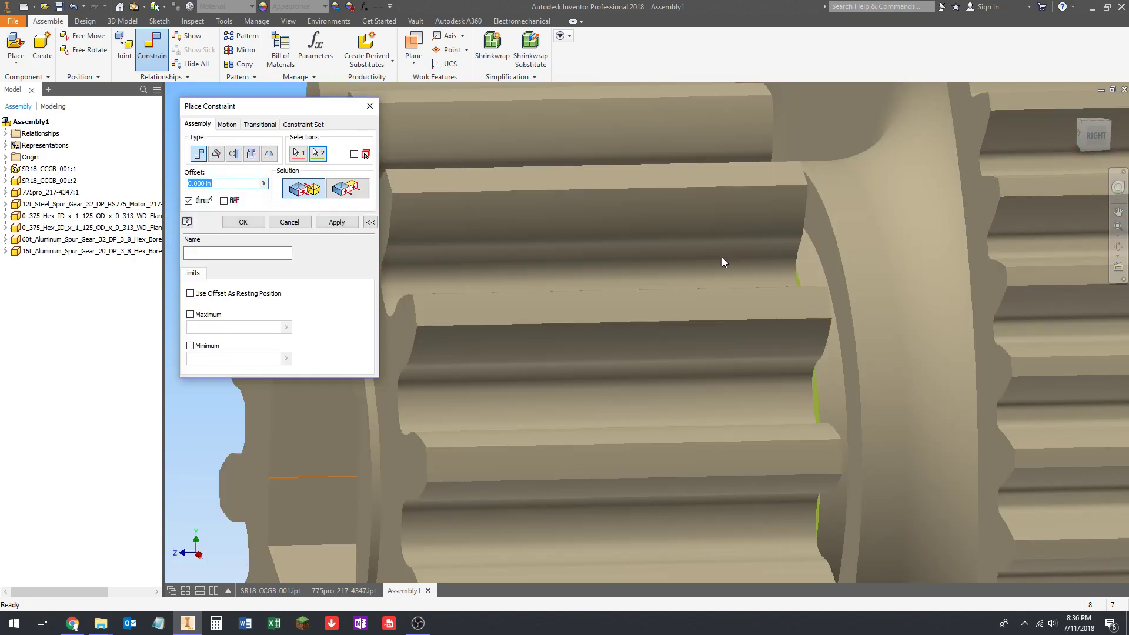
shift+middle_drag(612, 270, 631, 272)
scroll(645, 277, down, 2)
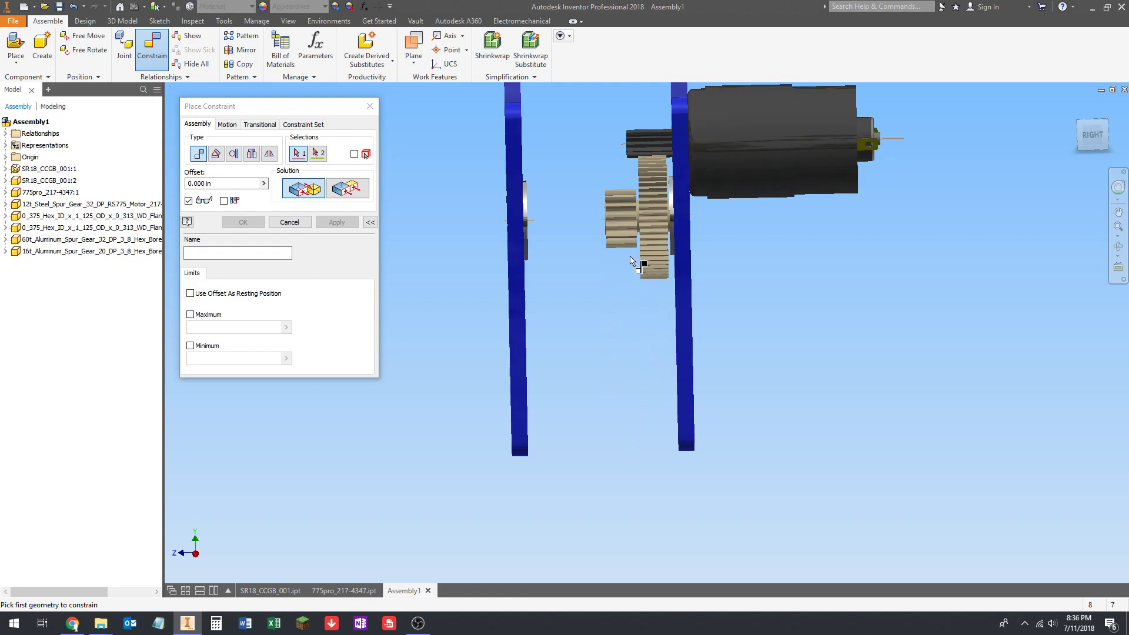
shift+middle_drag(635, 410, 571, 365)
shift+middle_drag(579, 248, 637, 332)
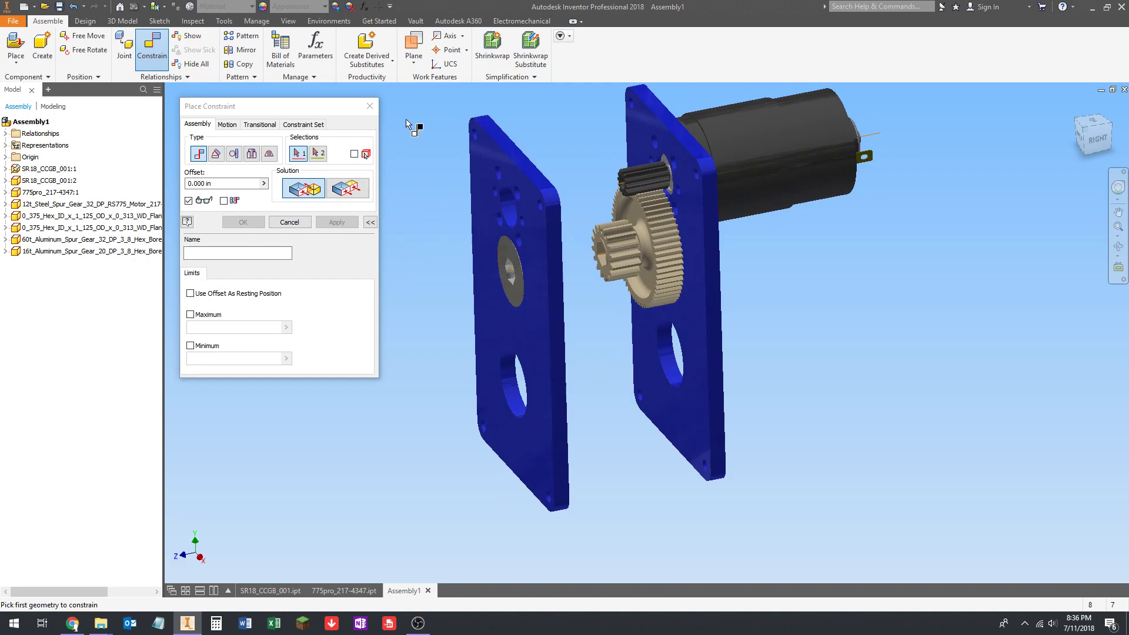
click(369, 109)
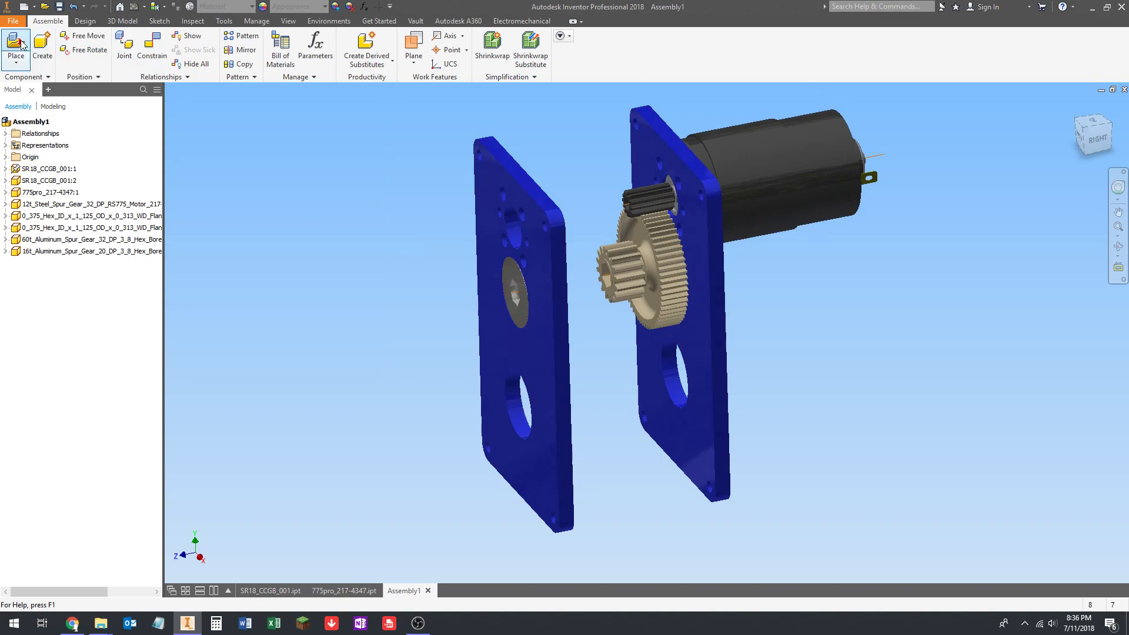
click(17, 44)
double_click(662, 164)
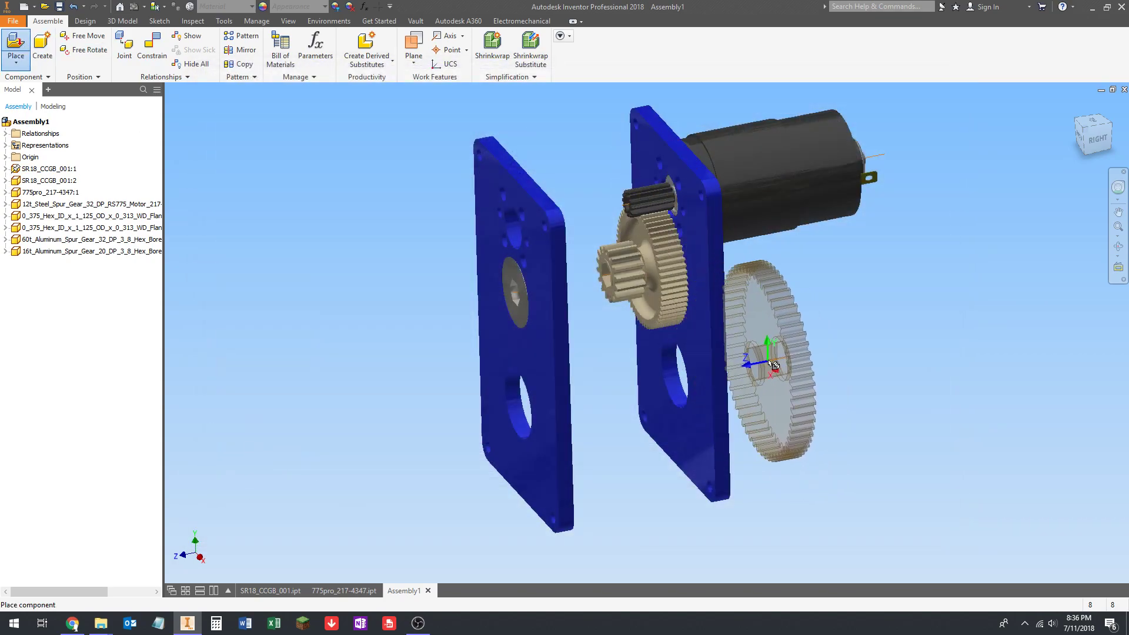
key(Escape)
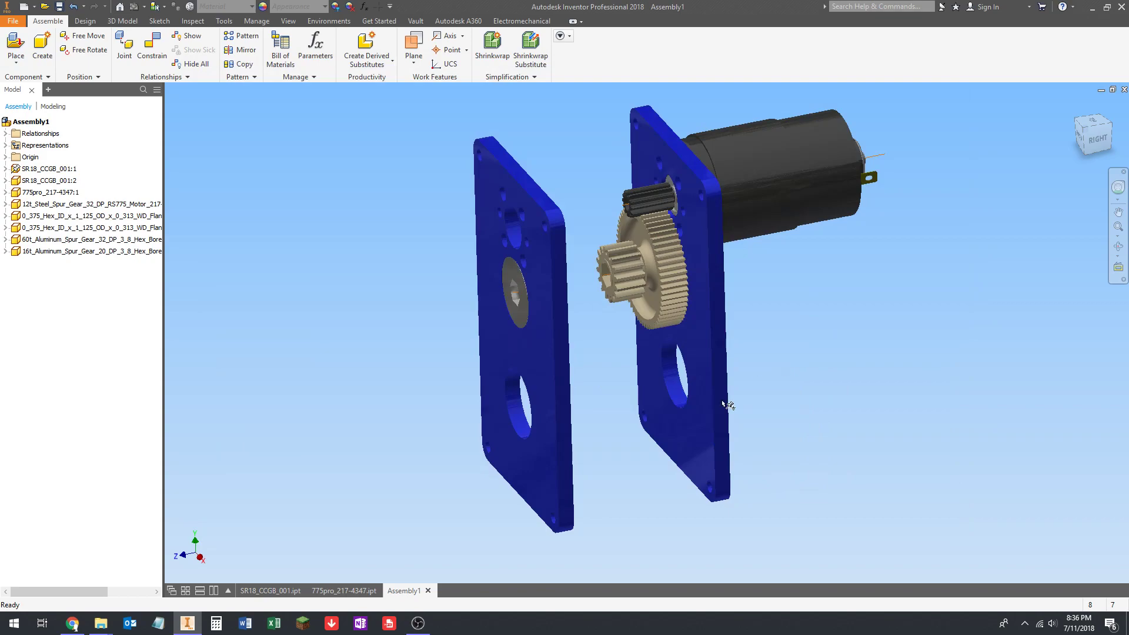
Step: Place one 0_500_ID_x_1_125_OD_x_0_313_WD_Flanged_Bearing_217-2731.ipt, rotated upright, beside the motor-side plate
click(6, 38)
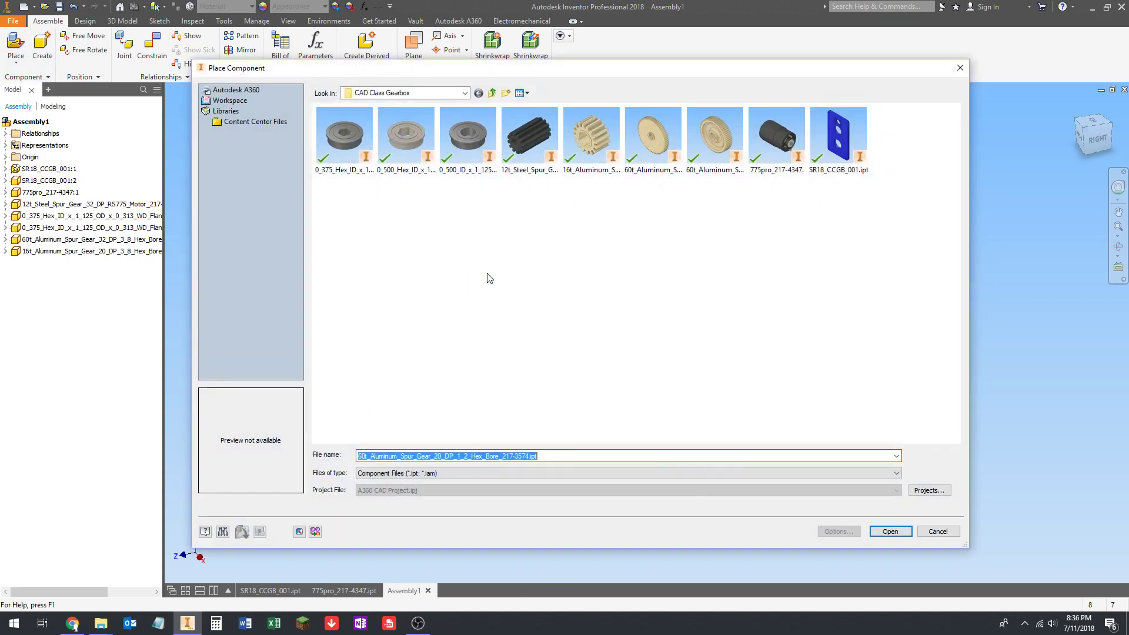
click(464, 139)
click(890, 531)
right_click(807, 429)
click(782, 413)
click(809, 428)
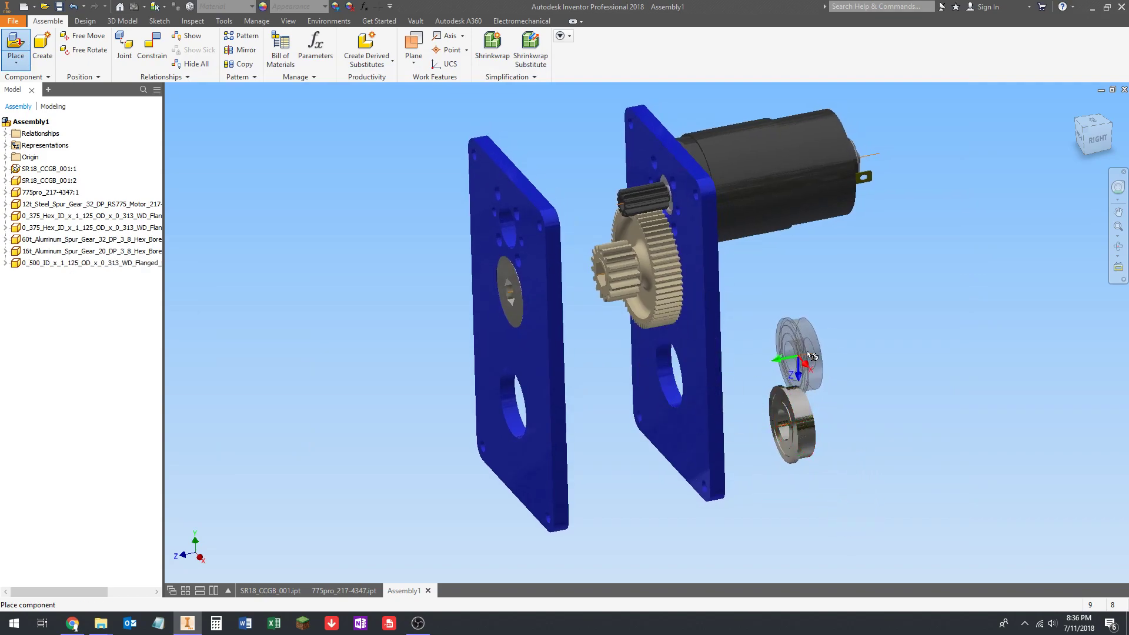
Step: Place one 0_500_Hex_ID_x_1_125_OD_x_0_313_WD_Flanged_Bearing_v2_217-3875.ipt, rotated upright, near the lower end of the plates
right_click(386, 264)
click(398, 250)
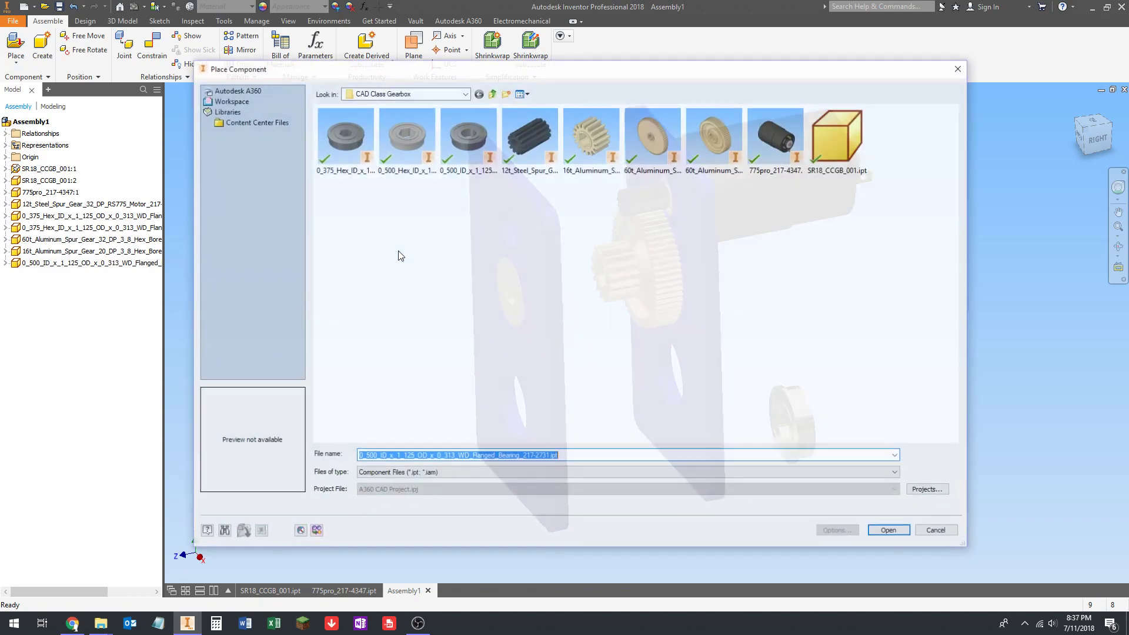
click(345, 144)
click(410, 141)
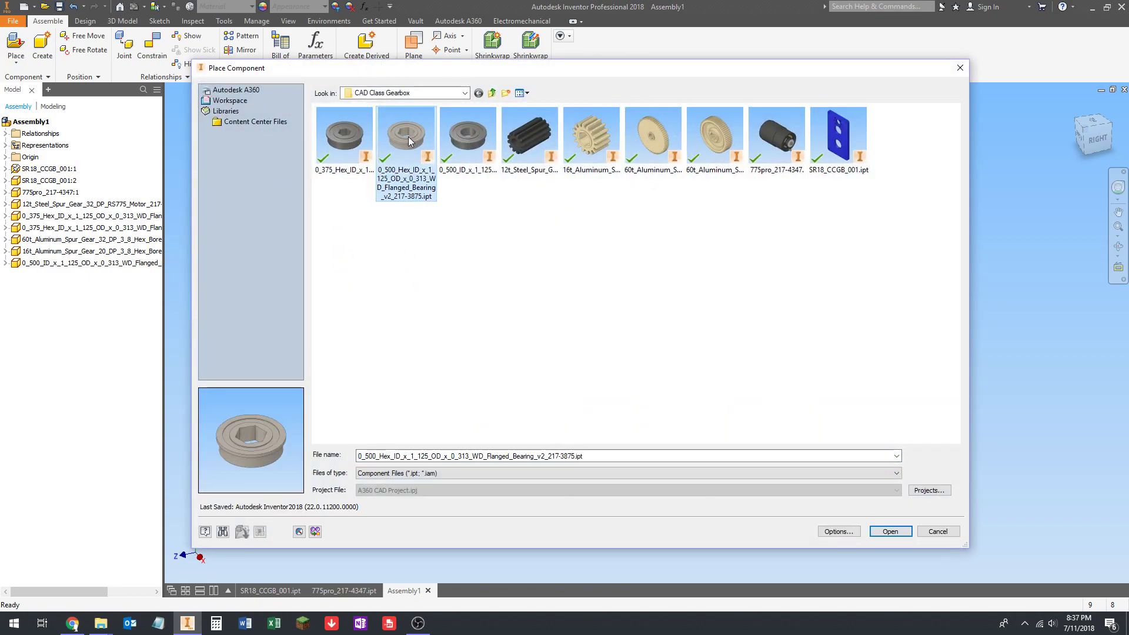
click(890, 531)
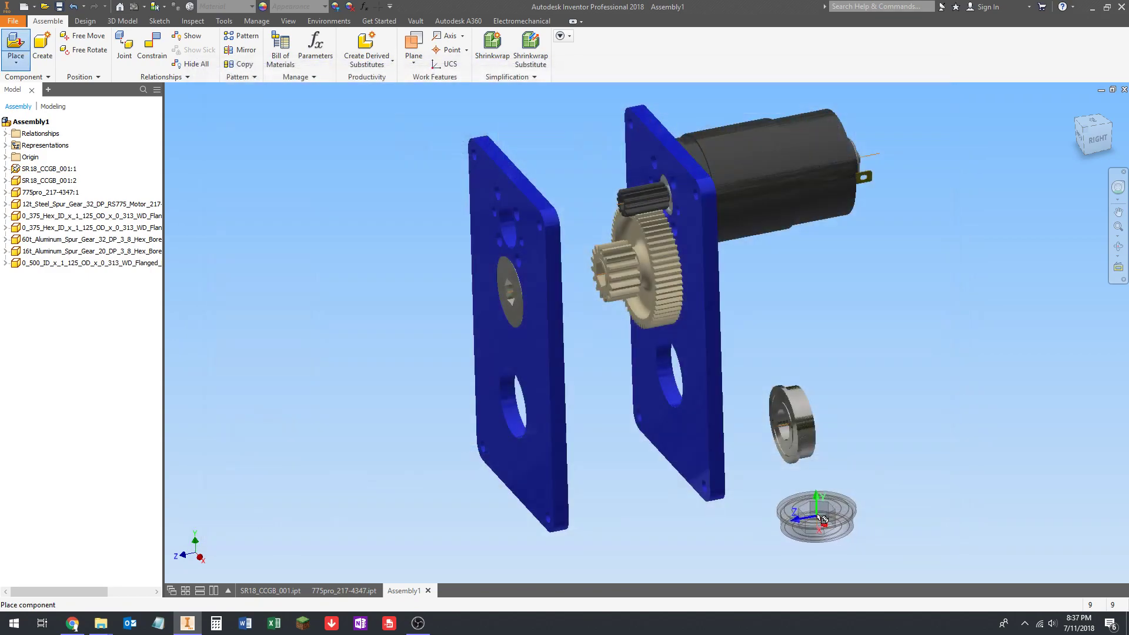
right_click(854, 492)
click(830, 478)
right_click(830, 475)
click(797, 457)
right_click(795, 455)
click(759, 439)
click(612, 493)
key(Escape)
Step: Open the 0.500 ID flanged bearing part on its own to examine its bore shape, and close it again
shift+middle_drag(712, 474, 759, 417)
right_click(813, 368)
click(818, 337)
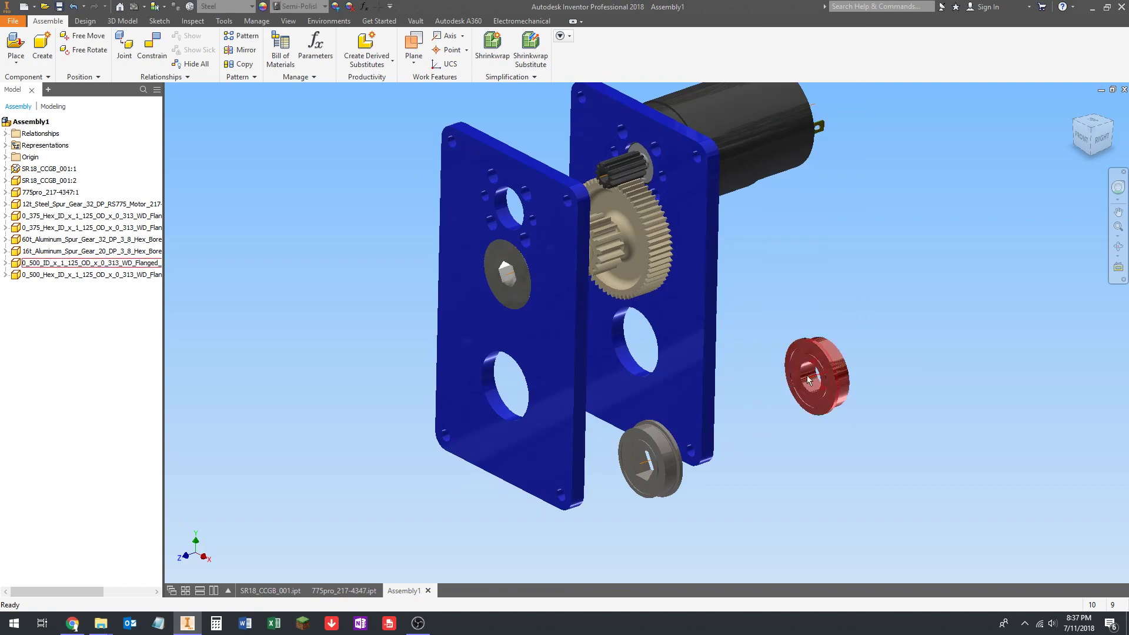
click(816, 355)
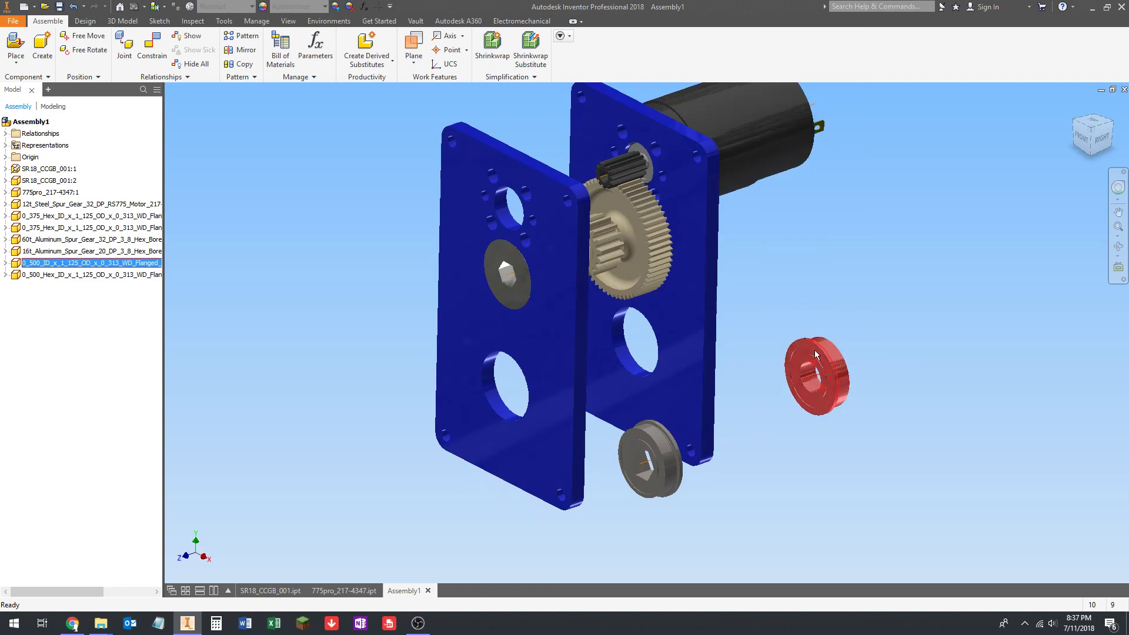
right_click(815, 355)
click(815, 224)
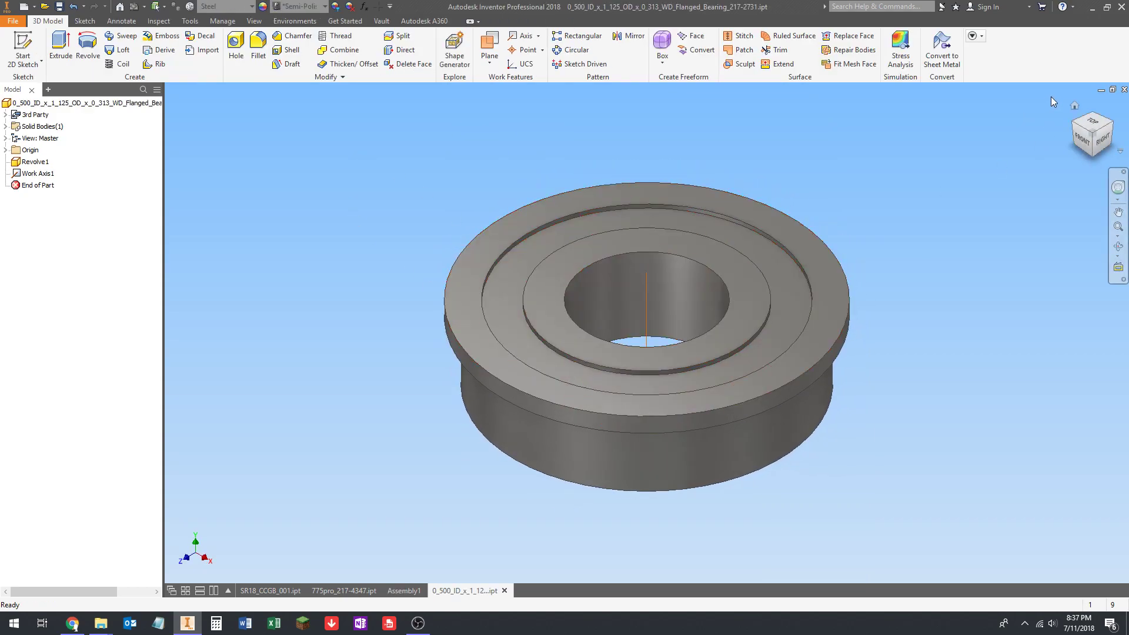
click(1124, 90)
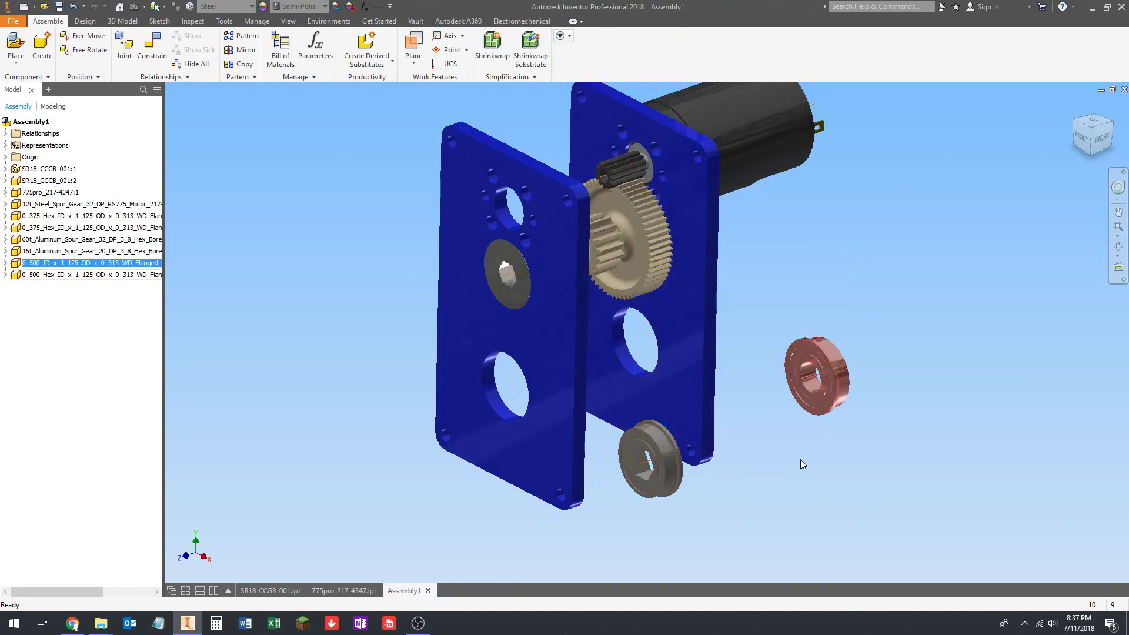
Step: Open the 0.500 hex ID flanged bearing part on its own to examine its bore shape, and close it again
click(750, 460)
right_click(655, 451)
click(655, 411)
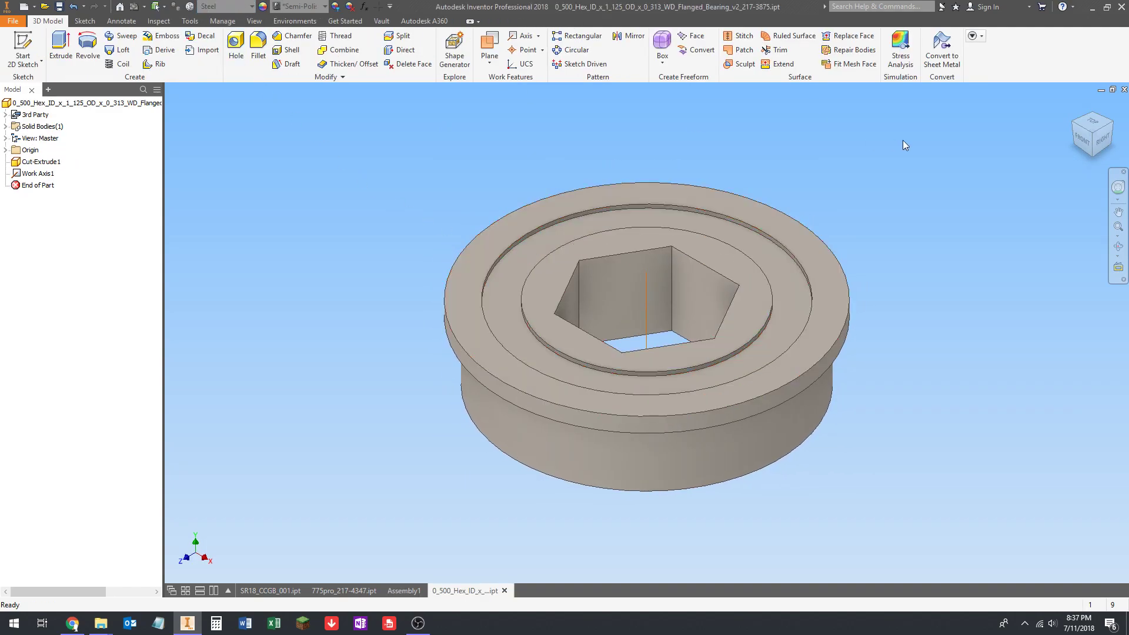
shift+middle_drag(774, 383, 737, 365)
middle_drag(736, 365, 666, 362)
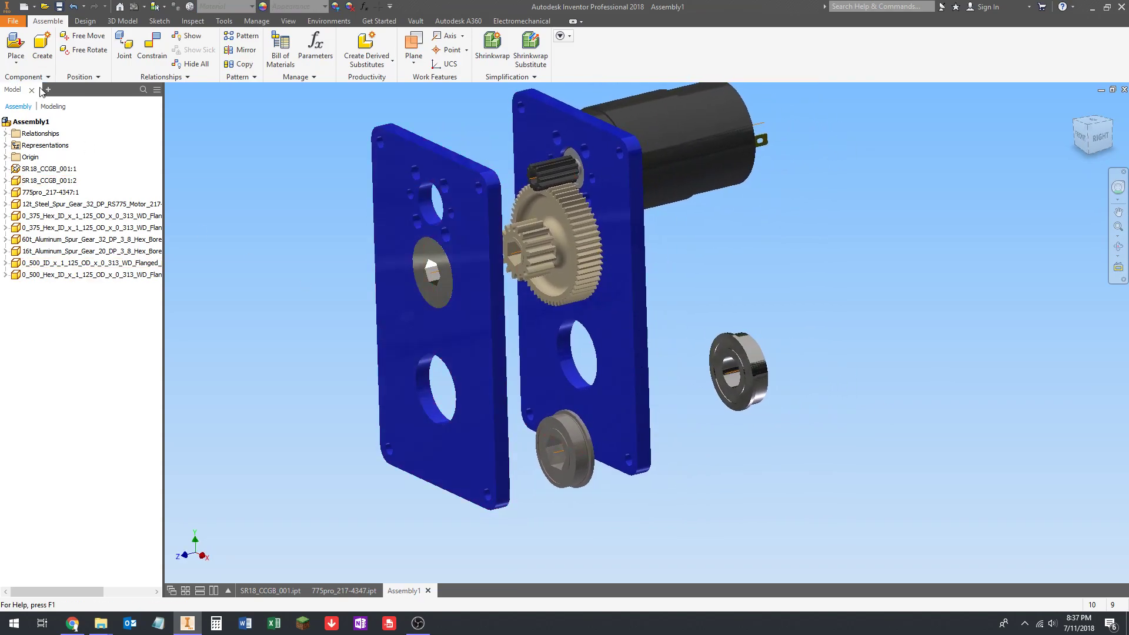
Step: Mate the axis of the 0.500 ID round-bore bearing to the axis of the lower large hole in the motor-side plate
click(151, 65)
scroll(764, 380, down, 5)
click(665, 278)
scroll(666, 278, up, 4)
middle_drag(682, 283, 756, 359)
scroll(612, 340, down, 6)
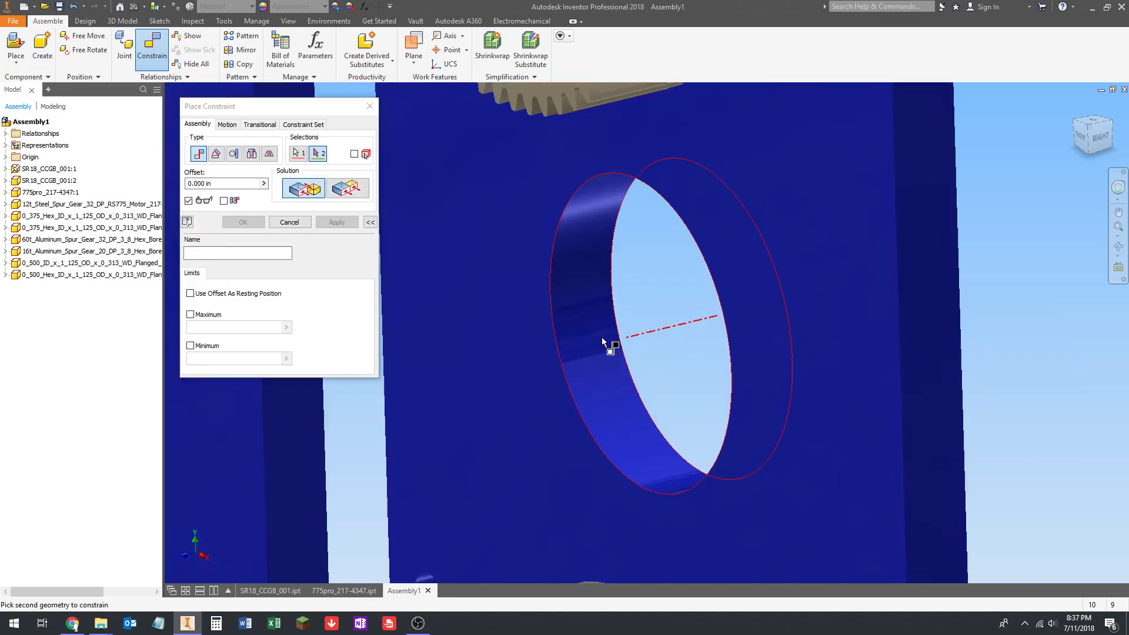
click(591, 353)
scroll(624, 346, down, 2)
Step: Mate the axis of the 0.500 hex bearing to the axis of the lower large hole in the outer plate
click(635, 340)
scroll(641, 338, up, 4)
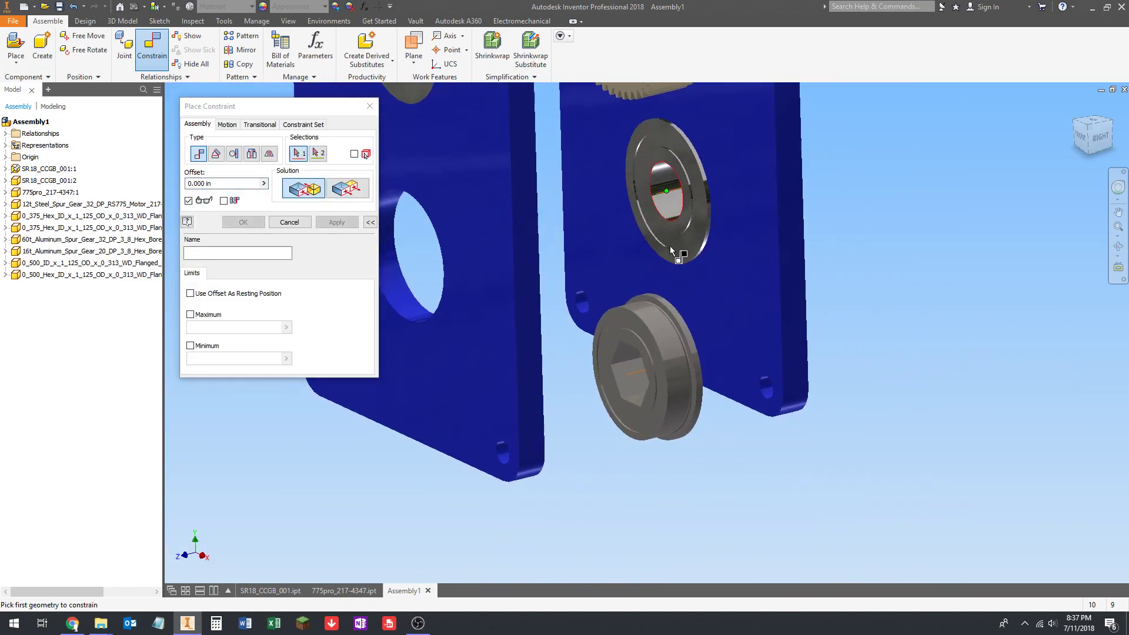
scroll(655, 336, down, 4)
scroll(653, 335, up, 4)
scroll(529, 318, down, 4)
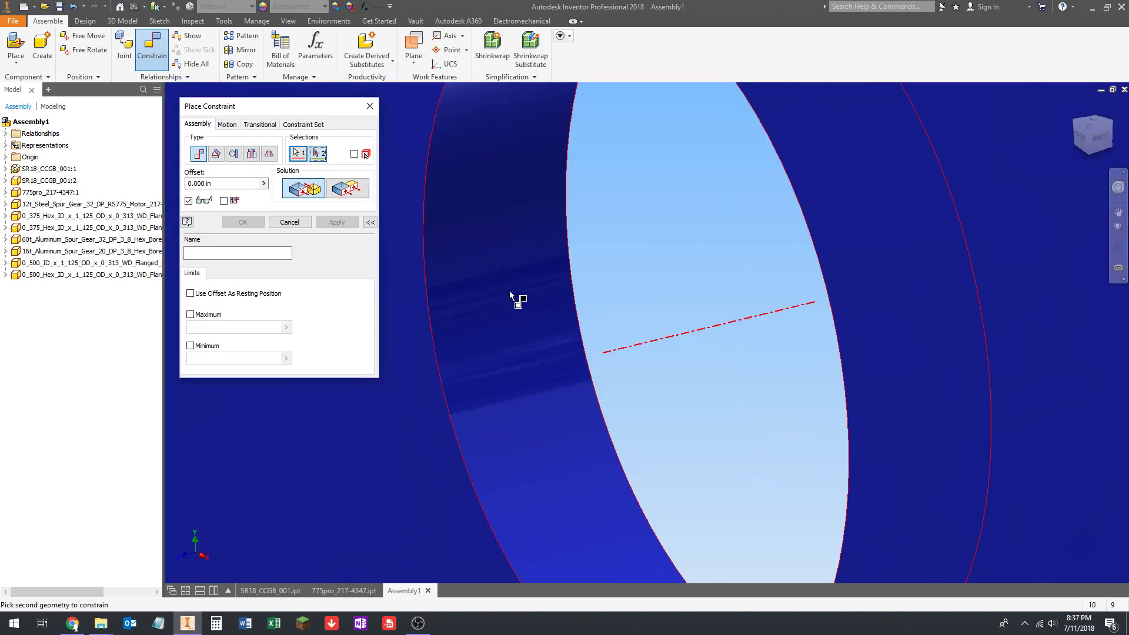
click(520, 303)
scroll(524, 325, up, 6)
shift+middle_drag(613, 353, 509, 359)
scroll(517, 357, up, 1)
key(Escape)
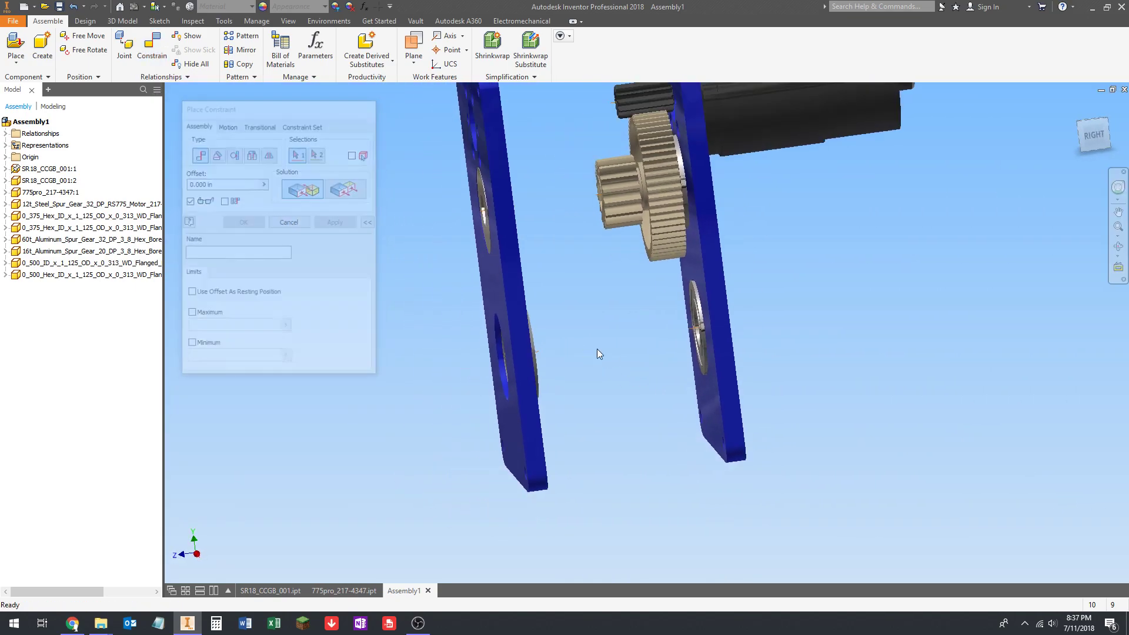
Step: Slide both 0.500 bearings along their axes out of the plate holes into the space between the plates
drag(694, 288, 663, 295)
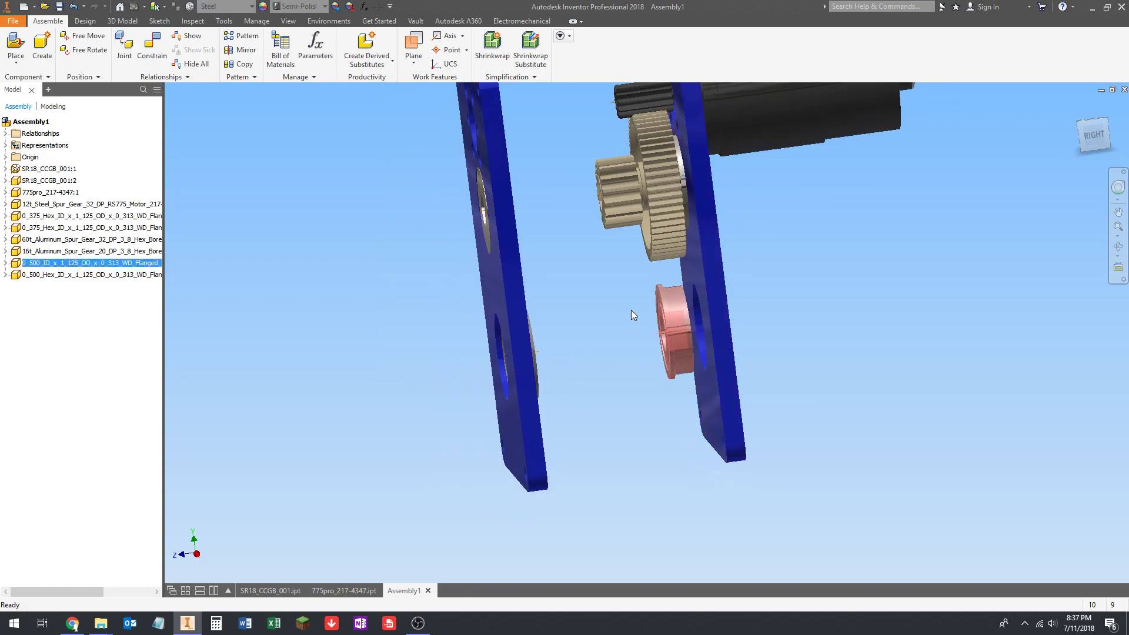
click(633, 309)
shift+middle_drag(632, 311, 584, 332)
drag(532, 323, 567, 318)
click(600, 310)
shift+middle_drag(599, 310, 364, 241)
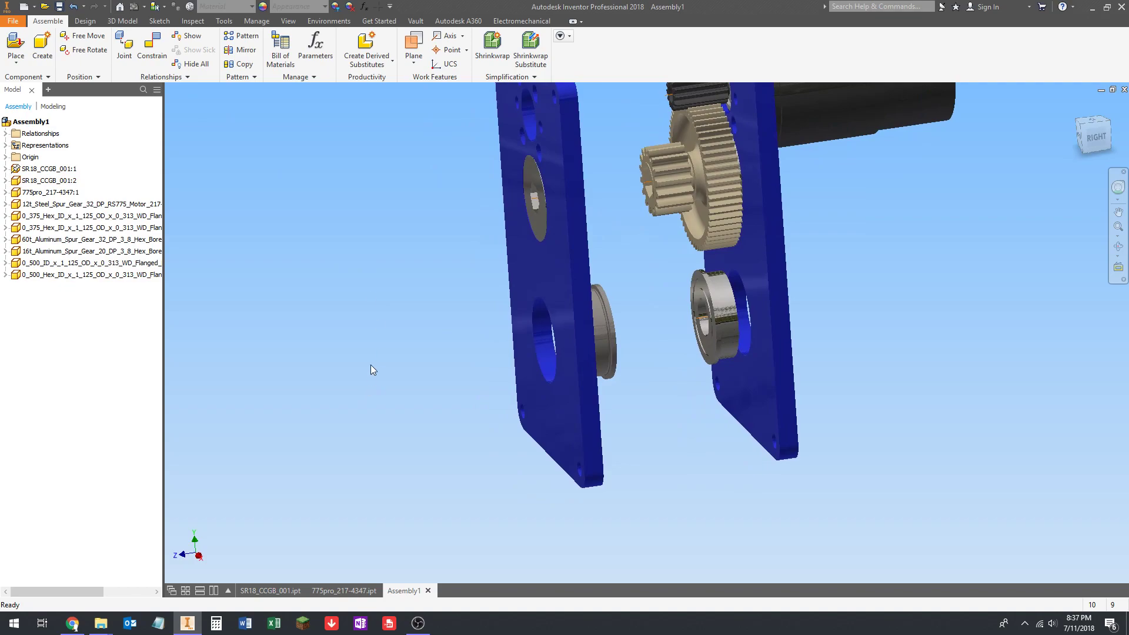
Step: Mate the flange underside of the round-bore bearing to the inner face of the motor-side plate with a 0.000 in offset
key(c)
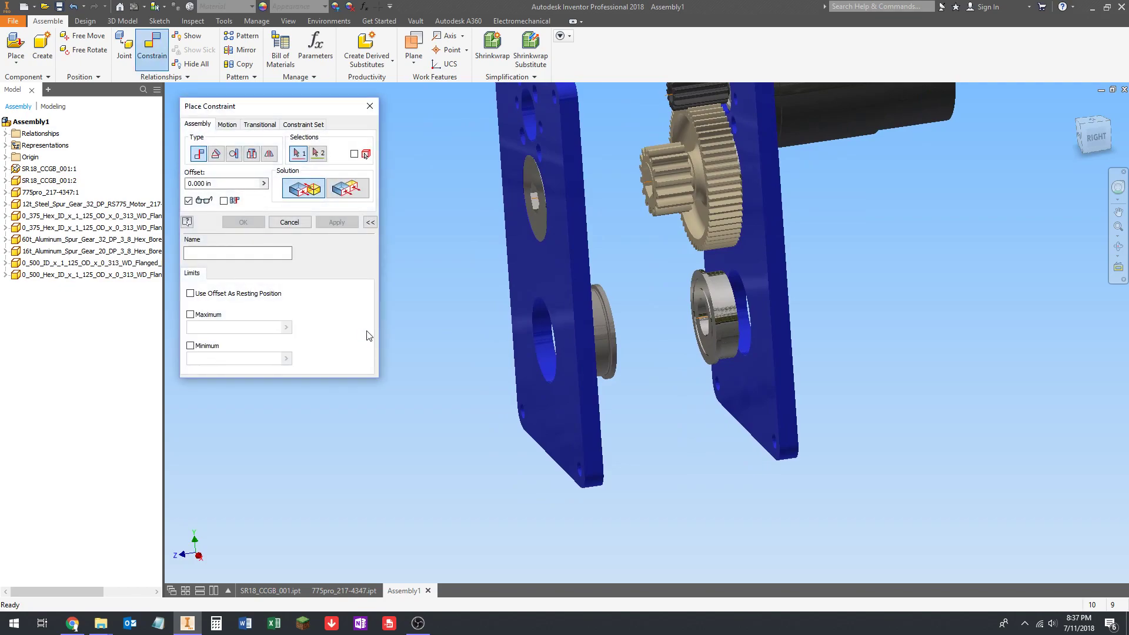
click(706, 319)
mouse_move(706, 319)
shift+middle_down()
mouse_move(731, 320)
mouse_move(714, 310)
shift+middle_up()
scroll(653, 280, up, 5)
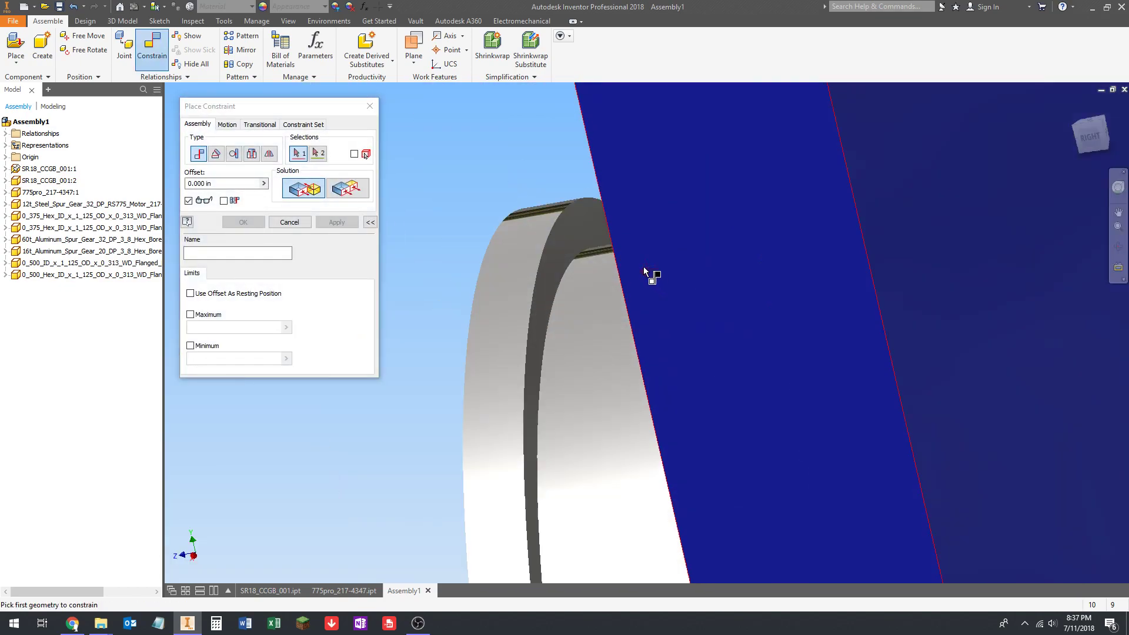
scroll(576, 273, down, 5)
click(615, 241)
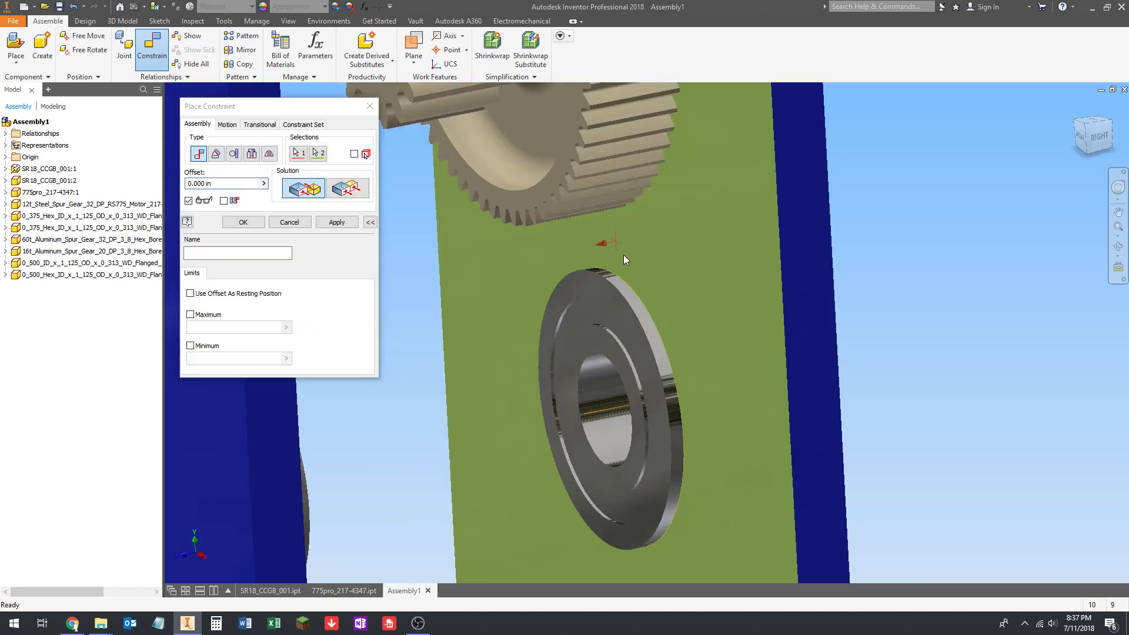
click(337, 222)
Step: Mate the flange underside of the 0.500 hex bearing to the inner face of the outer plate with a 0.000 in offset
scroll(700, 272, down, 5)
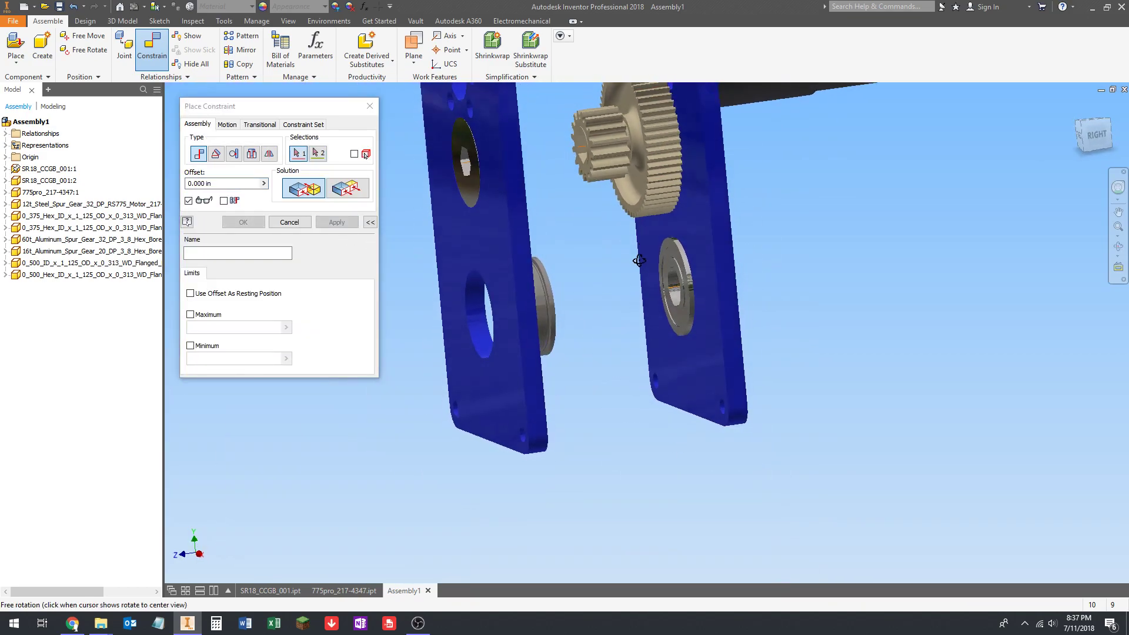
scroll(543, 263, up, 6)
click(551, 258)
scroll(566, 257, down, 5)
shift+middle_drag(566, 258, 505, 259)
click(505, 259)
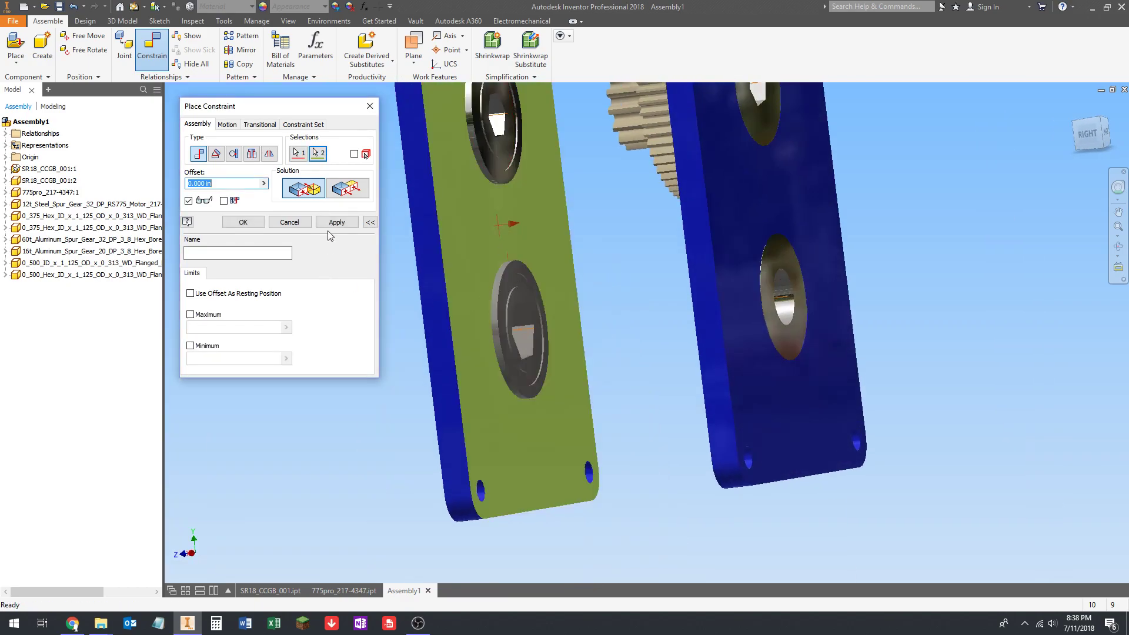
click(332, 224)
scroll(484, 307, down, 4)
shift+middle_drag(484, 307, 530, 303)
scroll(578, 318, up, 6)
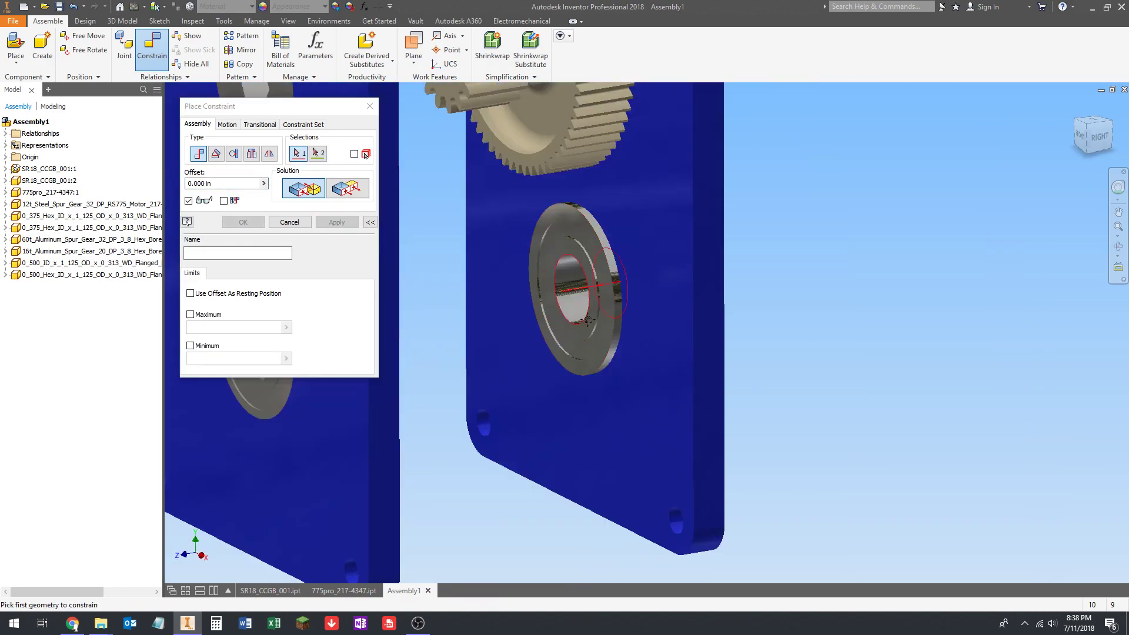
scroll(578, 318, down, 4)
key(Escape)
scroll(670, 312, up, 2)
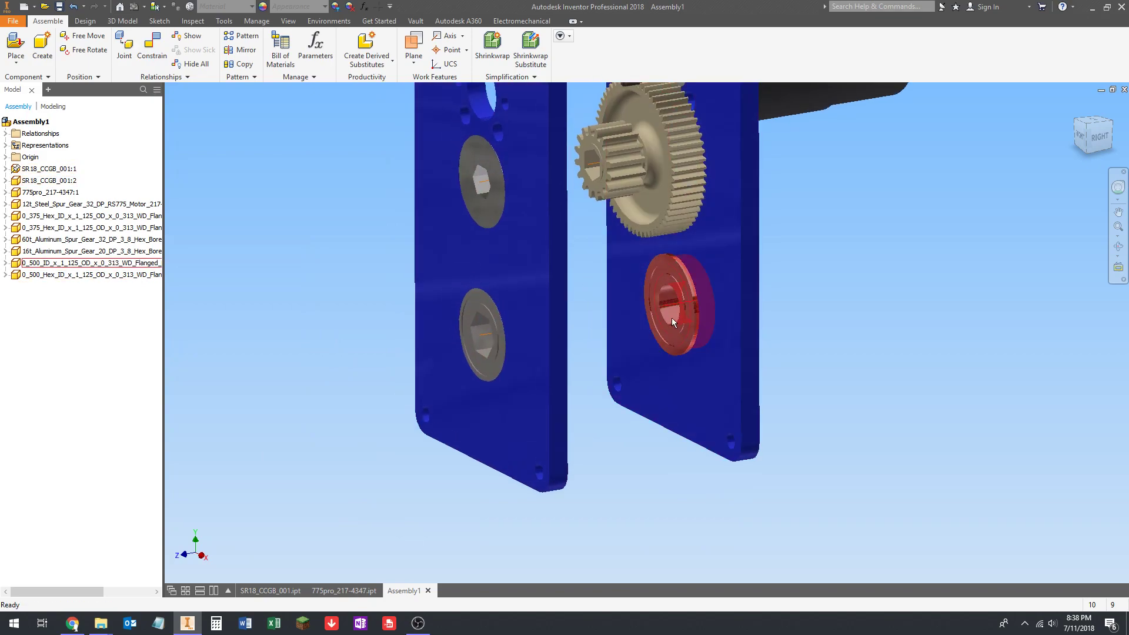
scroll(482, 347, down, 3)
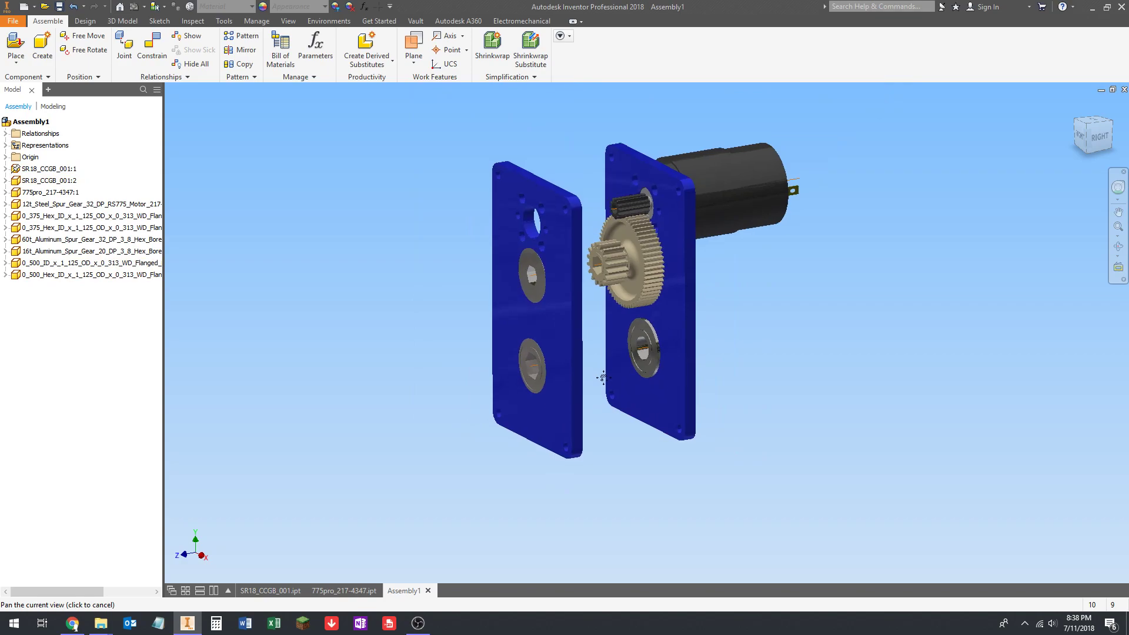
scroll(644, 294, up, 3)
scroll(705, 303, down, 3)
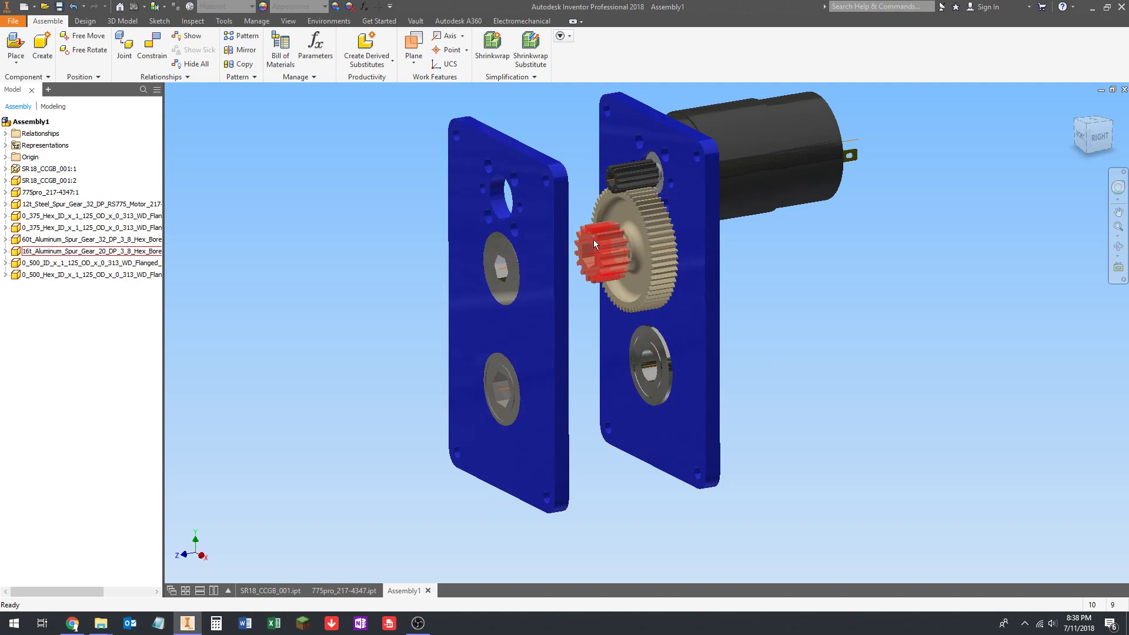
scroll(712, 334, down, 1)
middle_drag(712, 334, 661, 344)
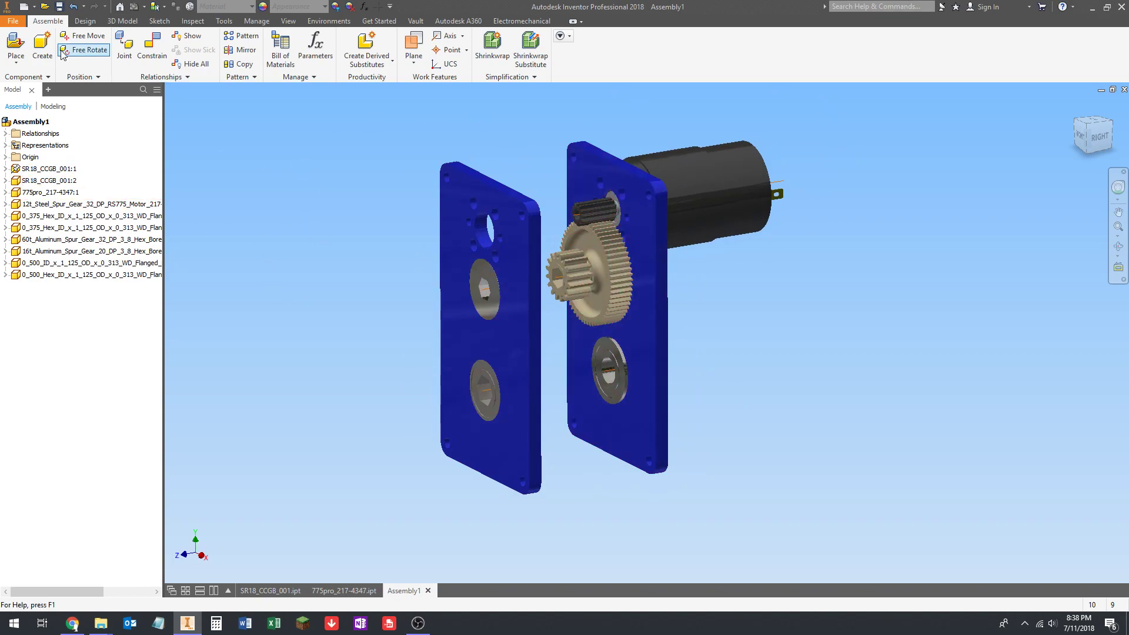
Step: Place one 60t_Aluminum_Spur_Gear_20_DP_1_2_Hex_Bore_217-3574.ipt beside the motor-side plate
key(p)
click(642, 137)
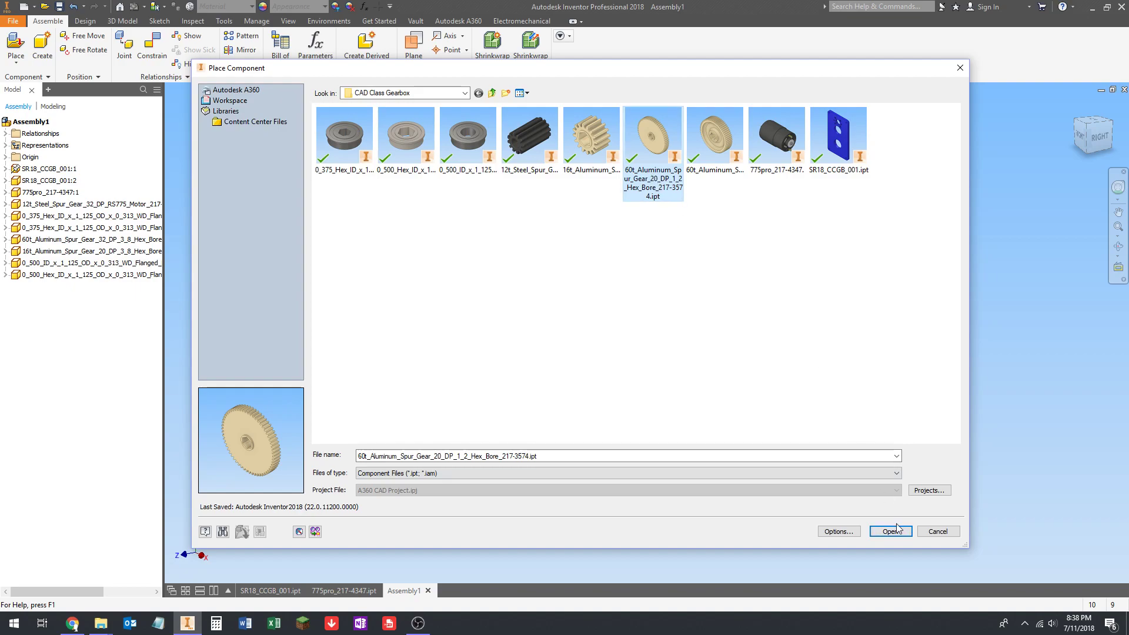
click(891, 531)
click(760, 385)
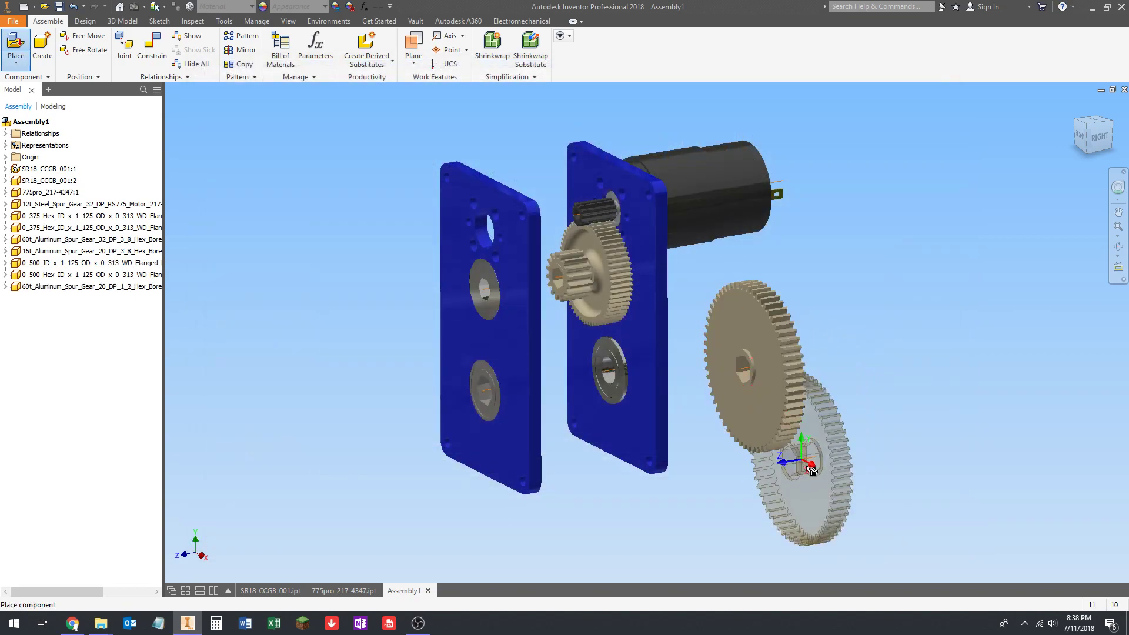
key(Escape)
Step: Mate the axis of the 60-tooth 20 DP gear to the axis of the 0.500 hex bearing in the outer plate
key(c)
shift+middle_drag(841, 386, 794, 378)
scroll(625, 394, down, 6)
click(646, 404)
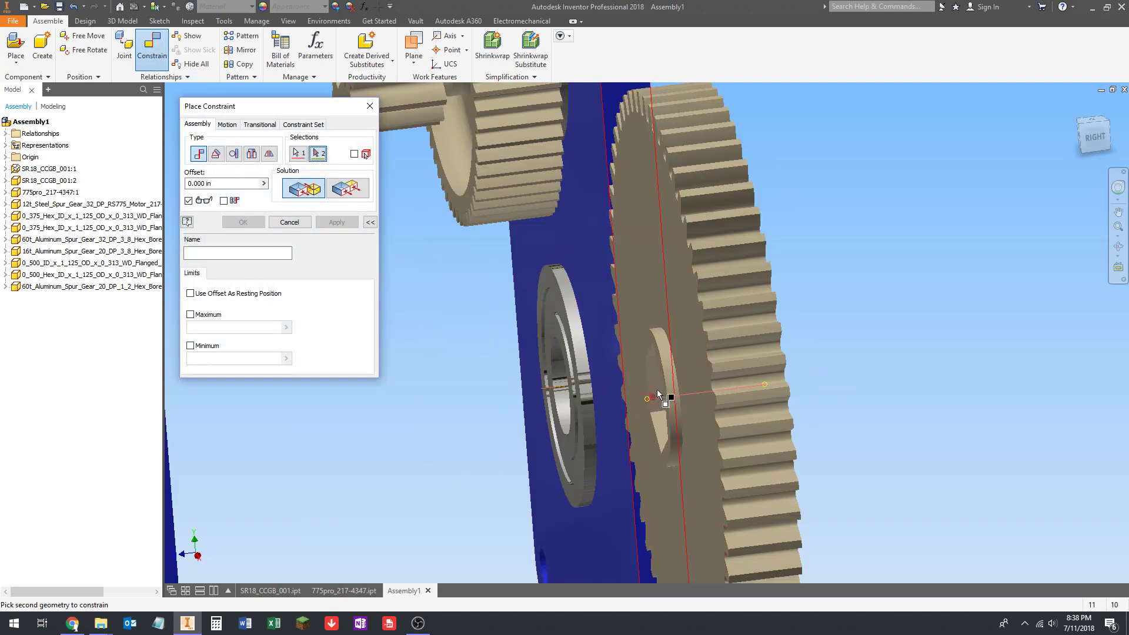
scroll(647, 404, up, 5)
shift+middle_drag(647, 404, 653, 401)
scroll(651, 400, down, 3)
scroll(651, 398, down, 2)
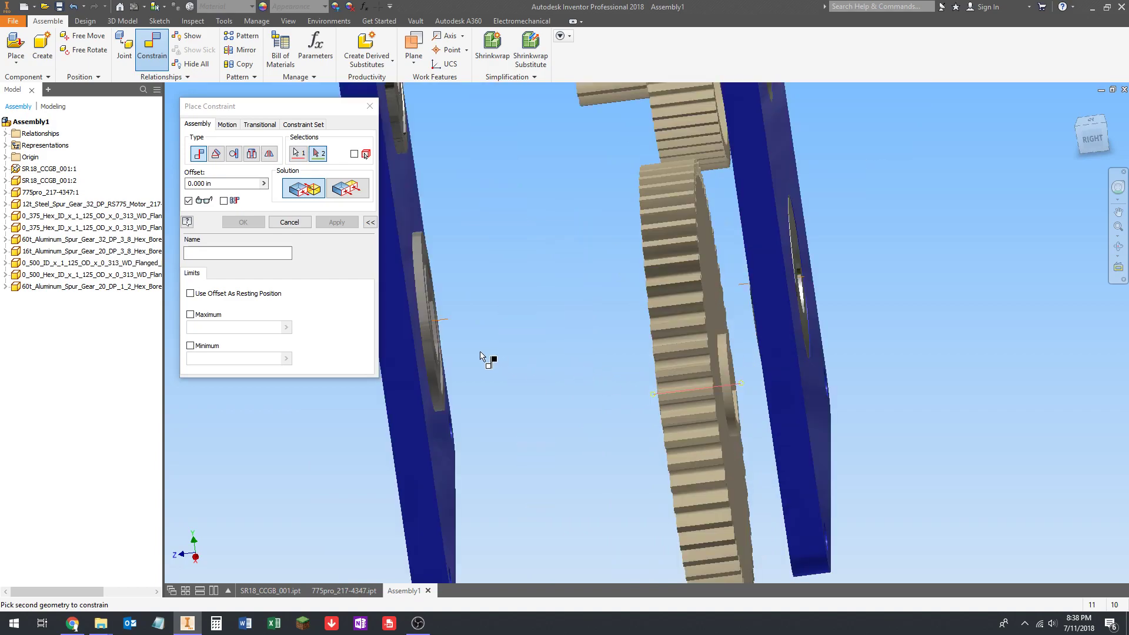
click(449, 323)
key(Return)
Step: Mate the 60-tooth 20 DP gear's hub face to the inward-facing face of the 0.500 hex bearing with a 0.000 in offset
scroll(494, 323, up, 5)
mouse_move(517, 317)
shift+middle_down()
mouse_move(580, 315)
mouse_move(532, 306)
shift+middle_up()
scroll(518, 301, down, 5)
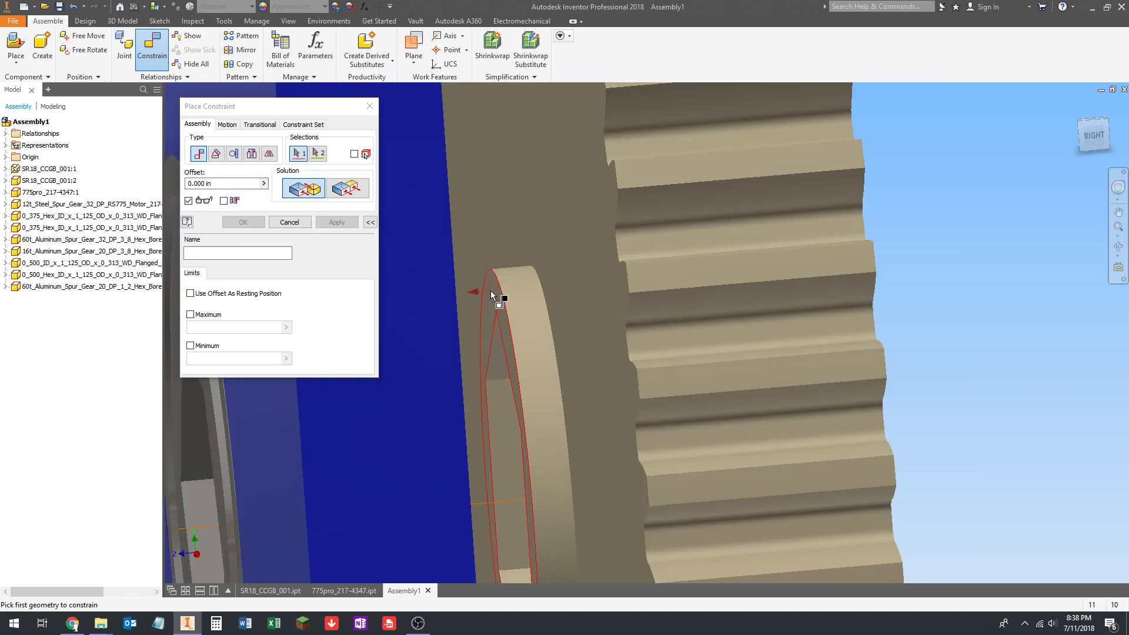
click(492, 289)
scroll(638, 298, up, 3)
shift+middle_drag(686, 280, 653, 279)
scroll(554, 281, down, 5)
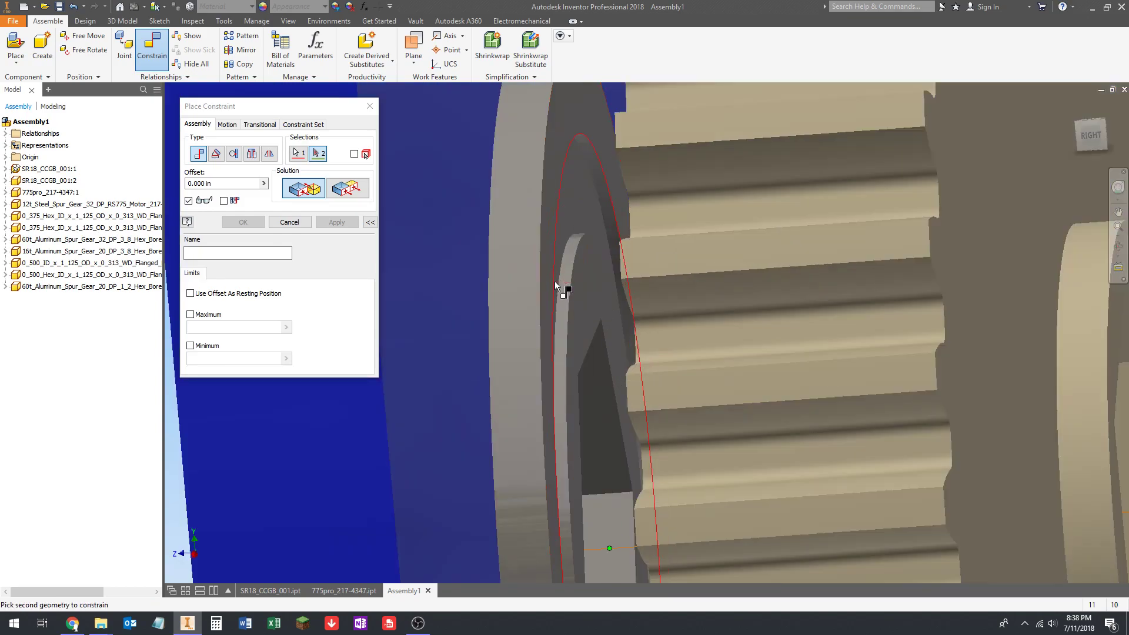
click(589, 291)
click(336, 221)
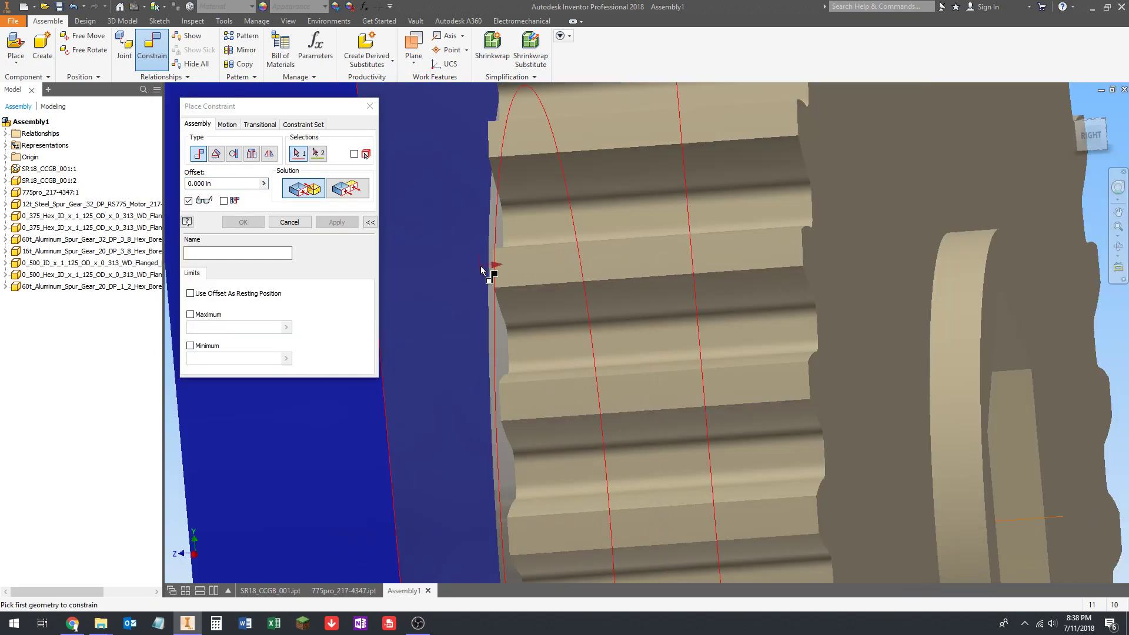
scroll(488, 272, up, 5)
shift+middle_drag(532, 277, 610, 342)
mouse_move(599, 332)
mouse_down()
mouse_move(630, 331)
mouse_move(564, 346)
mouse_move(604, 337)
mouse_up()
scroll(601, 341, down, 2)
shift+middle_drag(604, 336, 652, 361)
scroll(603, 342, up, 5)
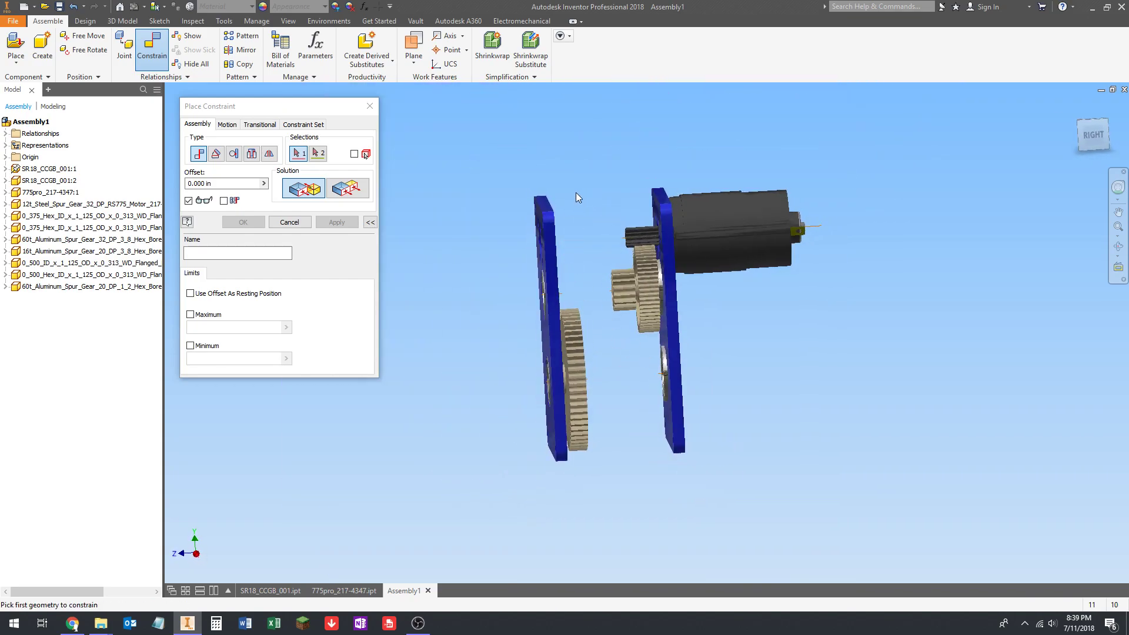
key(Escape)
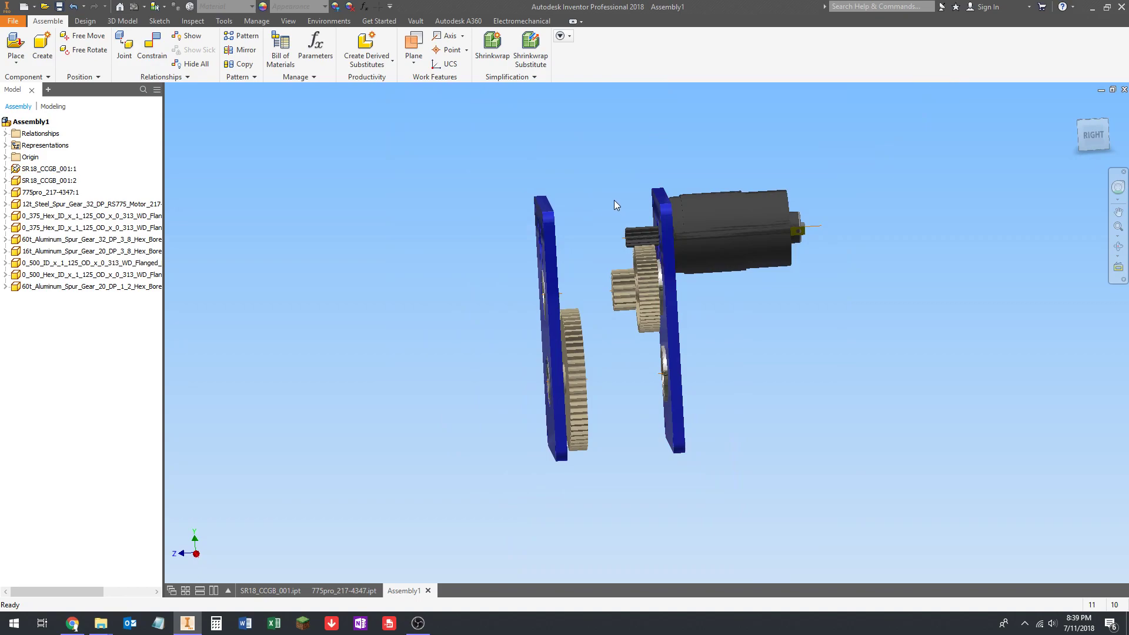
Step: Move the outer plate around with its attached parts to examine which directions it can still travel in
drag(541, 225, 477, 282)
shift+middle_drag(536, 256, 608, 279)
click(563, 234)
drag(607, 275, 574, 286)
drag(486, 311, 533, 297)
click(545, 227)
mouse_move(545, 227)
shift+middle_down()
mouse_move(524, 244)
mouse_move(553, 239)
shift+middle_up()
mouse_move(554, 282)
mouse_down()
mouse_move(543, 252)
mouse_move(553, 284)
mouse_up()
click(565, 212)
shift+middle_drag(569, 226, 516, 287)
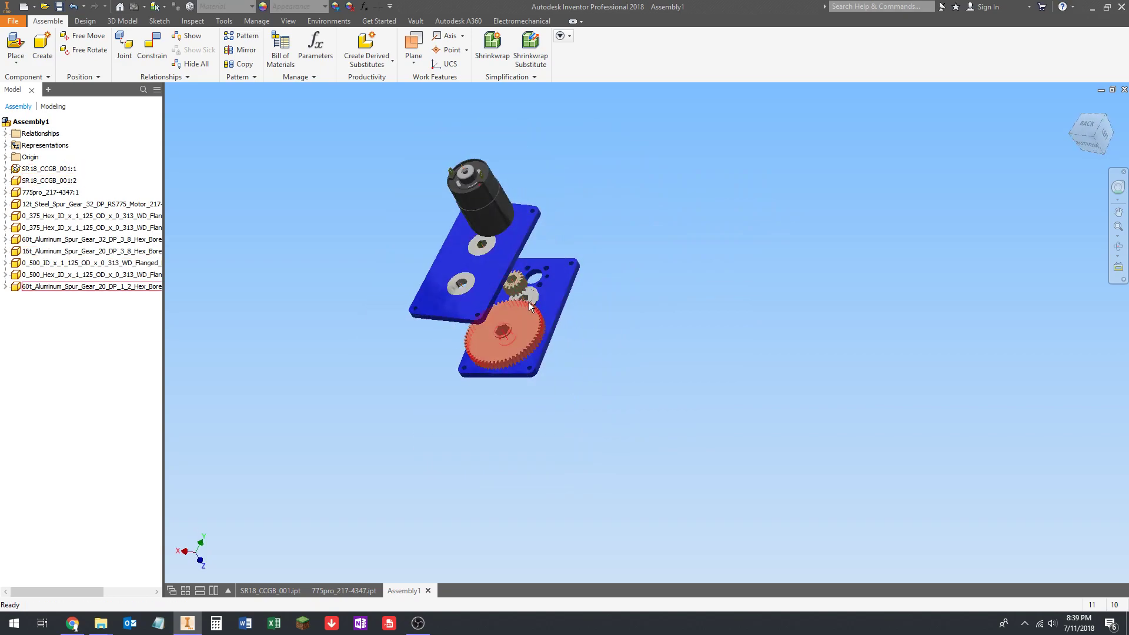
click(548, 293)
shift+middle_drag(408, 280, 628, 287)
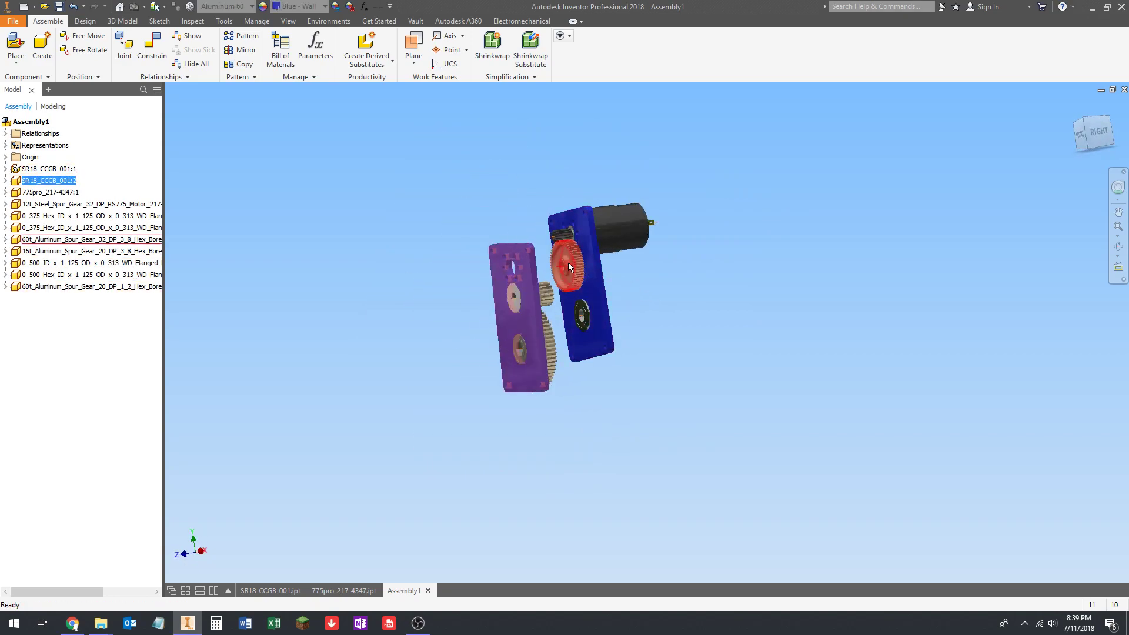
click(683, 282)
scroll(550, 261, down, 5)
scroll(548, 260, up, 2)
shift+middle_drag(532, 247, 536, 274)
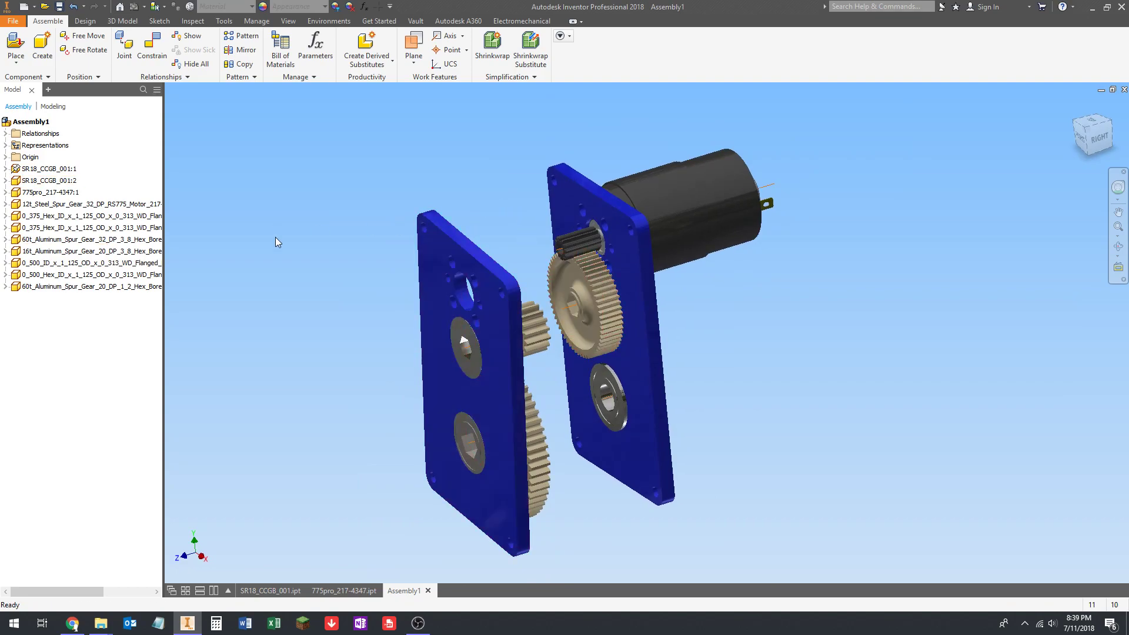
Step: Align the top edge face of the outer plate flush with that of the motor-side plate at a 0.000 in offset
click(148, 53)
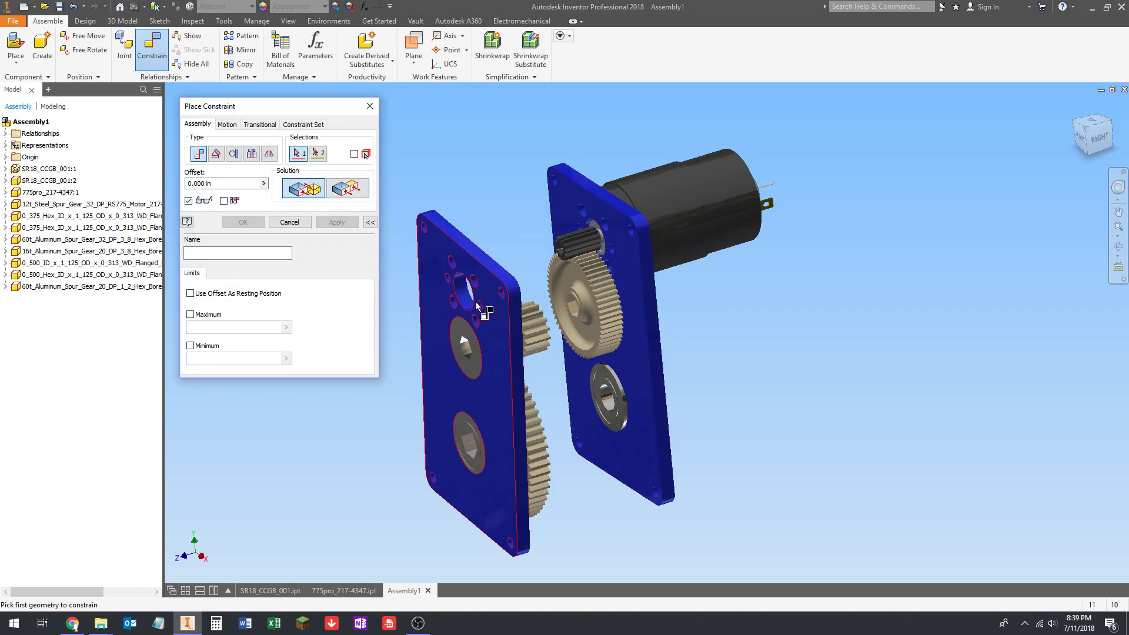
click(460, 242)
click(587, 184)
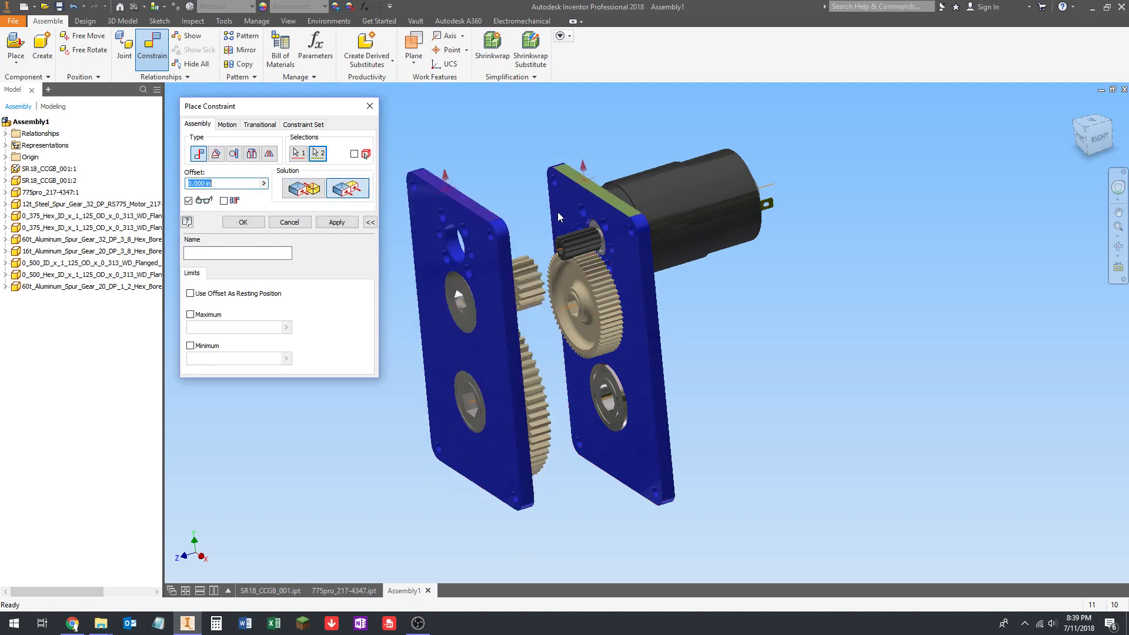
click(336, 223)
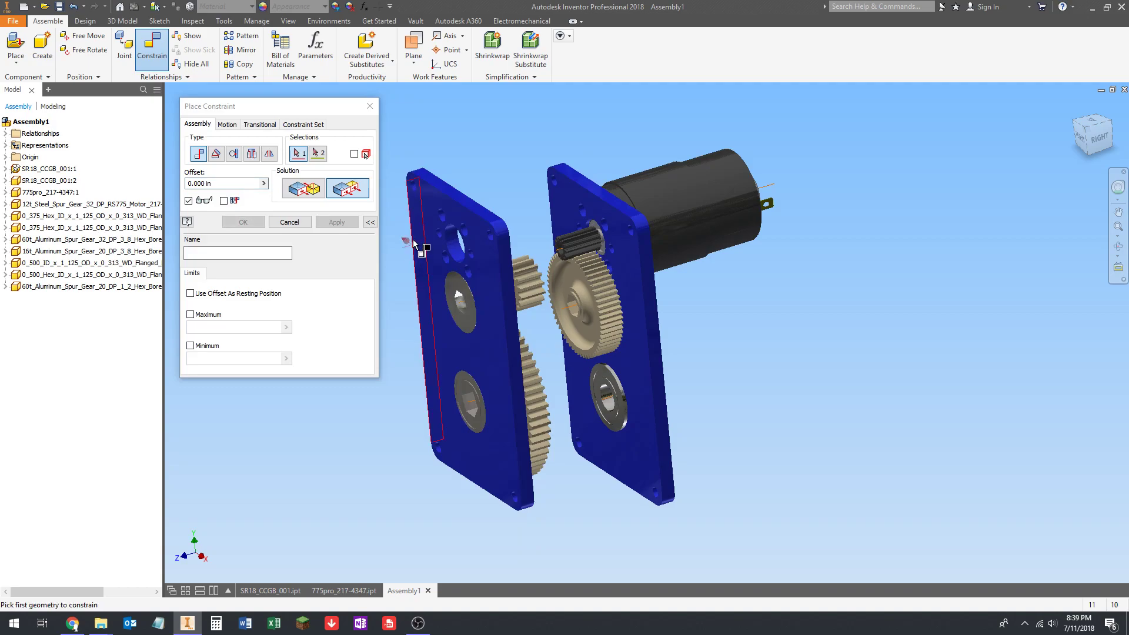
Step: Align the long side face of the outer plate flush with the matching side face of the motor-side plate at a 0.000 in offset
click(511, 310)
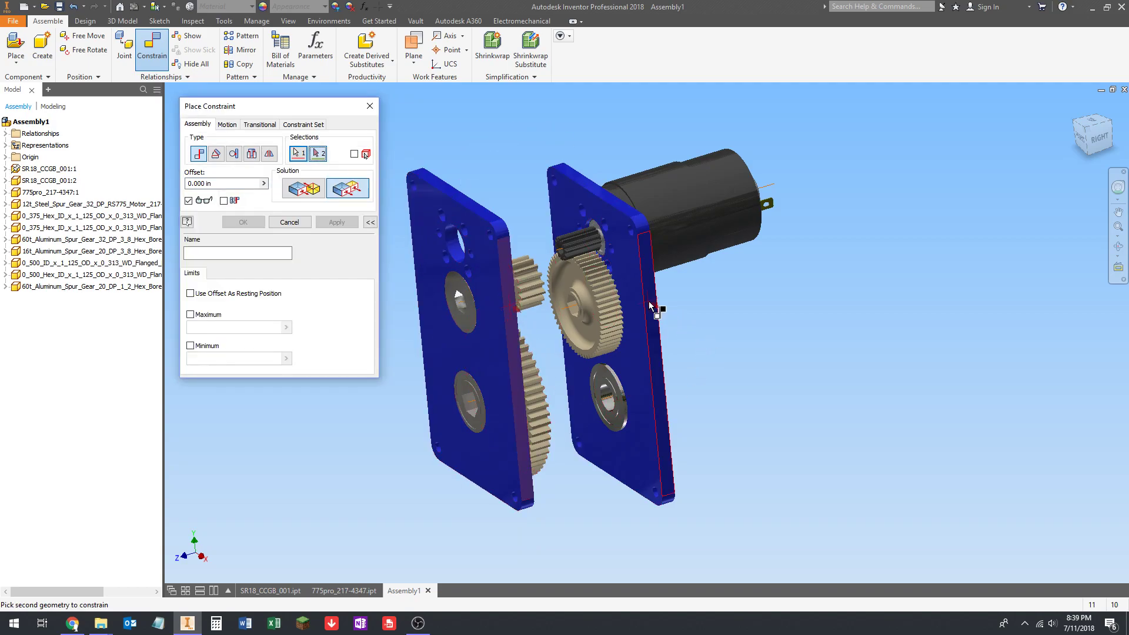
click(651, 306)
click(336, 223)
key(Escape)
Step: Pull the outer plate farther away from the motor-side plate along its remaining free direction
drag(491, 234, 434, 316)
click(483, 193)
shift+middle_drag(525, 190, 507, 235)
middle_drag(508, 253, 510, 224)
shift+middle_drag(488, 225, 498, 225)
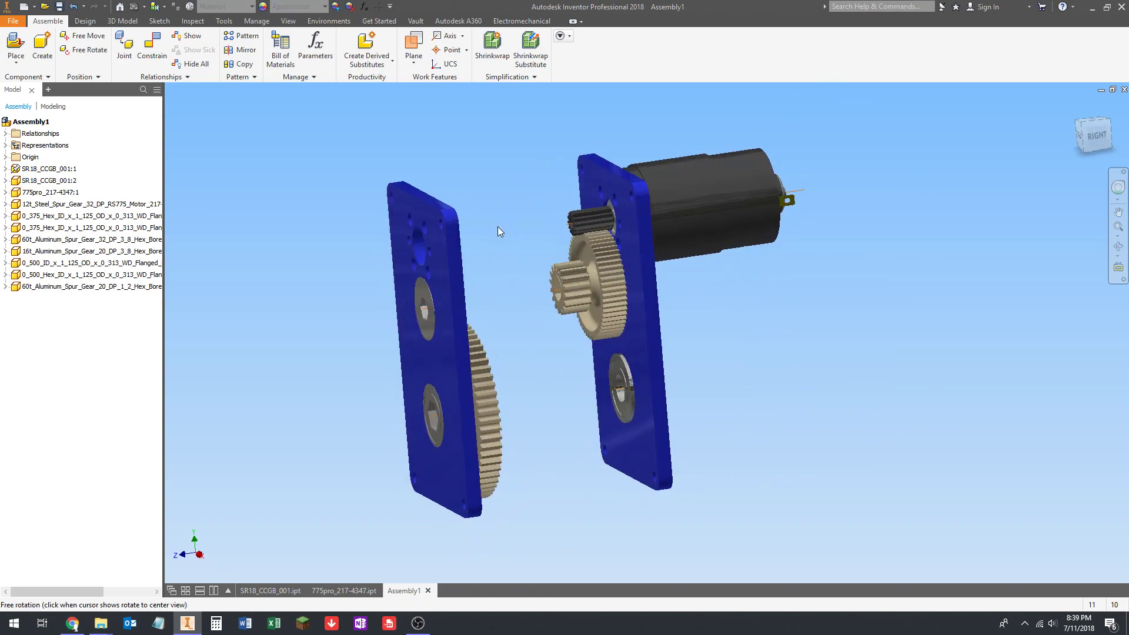
Step: Slide the outer plate in against the gears and examine how its upper bearing meets the 16-tooth gear
drag(440, 270, 490, 266)
click(562, 191)
shift+middle_drag(564, 189, 526, 188)
scroll(526, 226, down, 4)
middle_drag(524, 259, 521, 205)
scroll(520, 204, up, 1)
shift+middle_drag(514, 203, 519, 202)
drag(440, 246, 541, 246)
click(496, 253)
shift+middle_drag(491, 256, 479, 259)
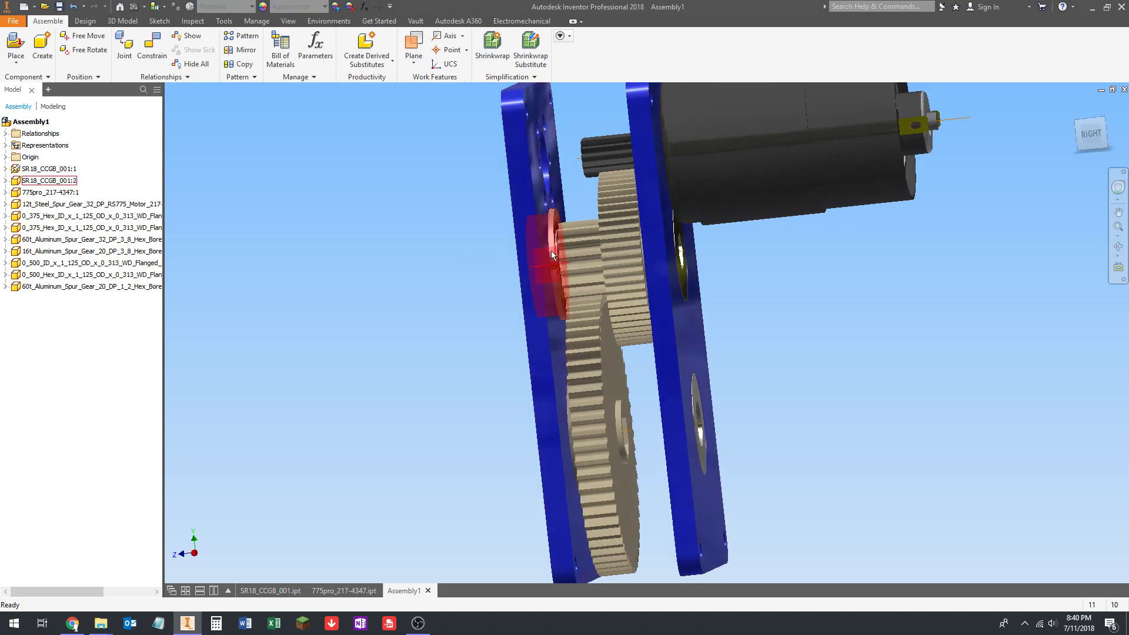
scroll(558, 239, down, 5)
click(629, 221)
scroll(638, 218, up, 5)
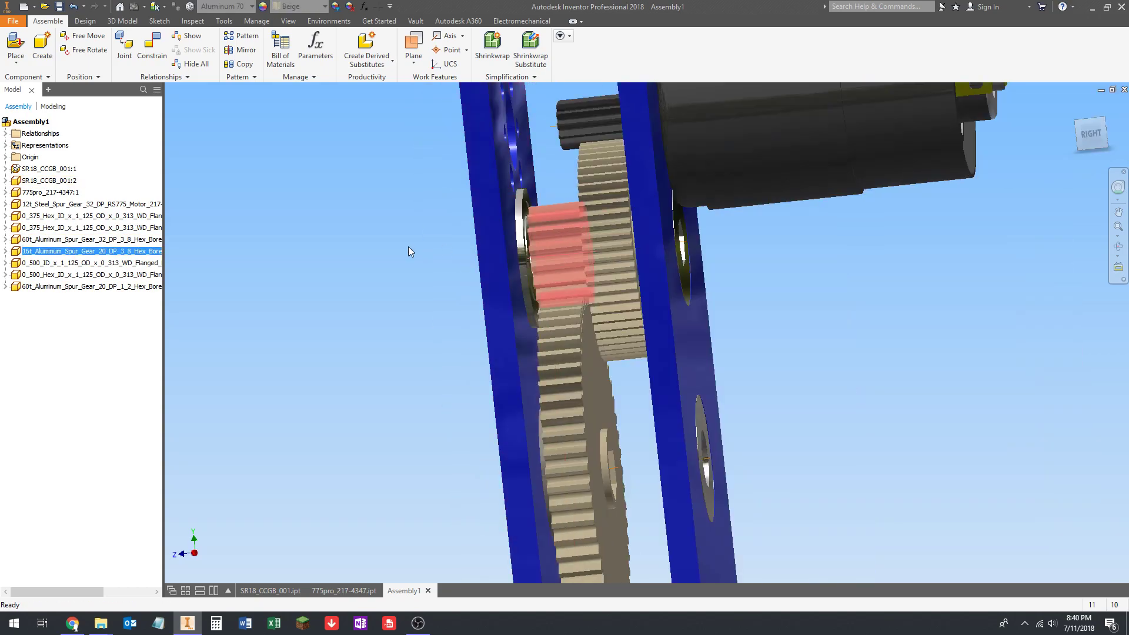
click(405, 303)
scroll(405, 302, up, 5)
Step: Pull the outer plate back away from the motor-side plate to expose the 16-tooth gear's outer face
key(F4)
shift+middle_drag(502, 324, 505, 324)
drag(439, 226, 279, 245)
middle_drag(419, 208, 631, 277)
scroll(426, 229, up, 1)
Step: Mate the upper bearing in the outer plate to the outer face of the 16-tooth gear at a 0.000 in offset
key(c)
scroll(531, 254, down, 5)
click(525, 288)
scroll(549, 277, up, 6)
scroll(634, 277, down, 3)
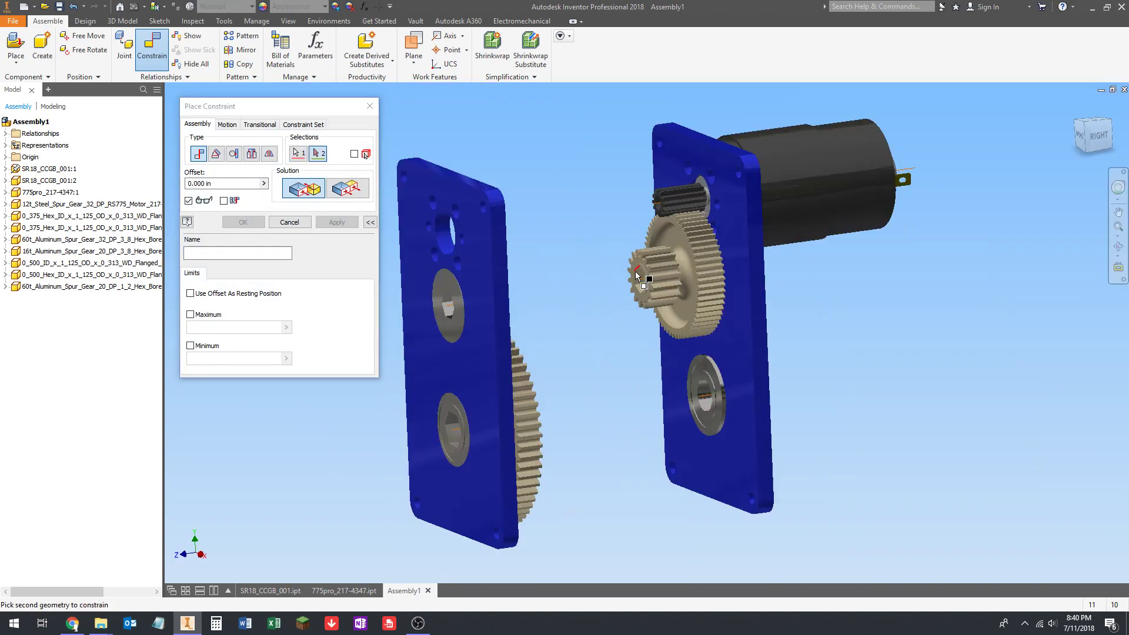
scroll(637, 276, down, 3)
click(638, 287)
scroll(603, 185, up, 6)
shift+middle_drag(602, 187, 386, 234)
click(342, 226)
scroll(540, 268, up, 5)
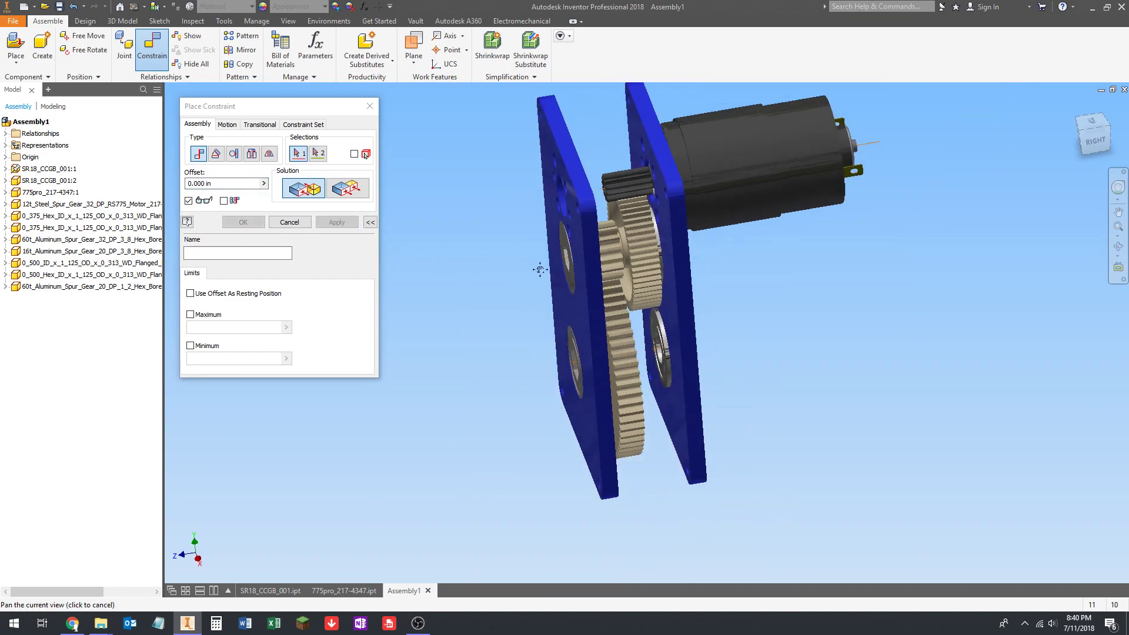
key(Escape)
Step: Save the assembly as SR18_CCGB_Assy in the CAD Class Gearbox folder
shift+middle_drag(523, 300, 508, 382)
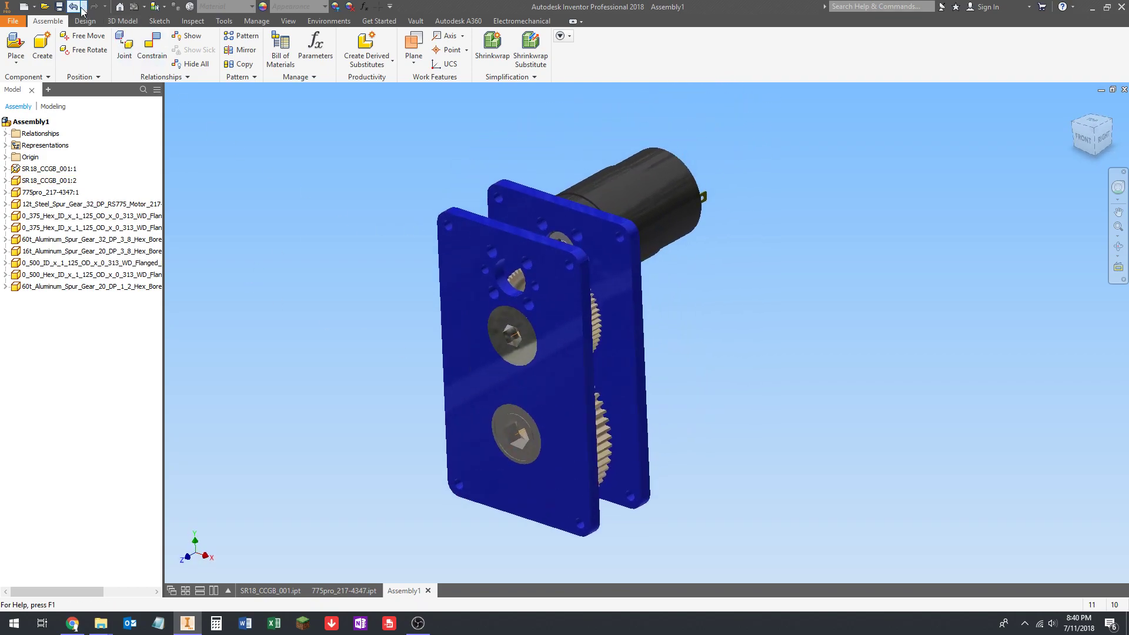
click(58, 7)
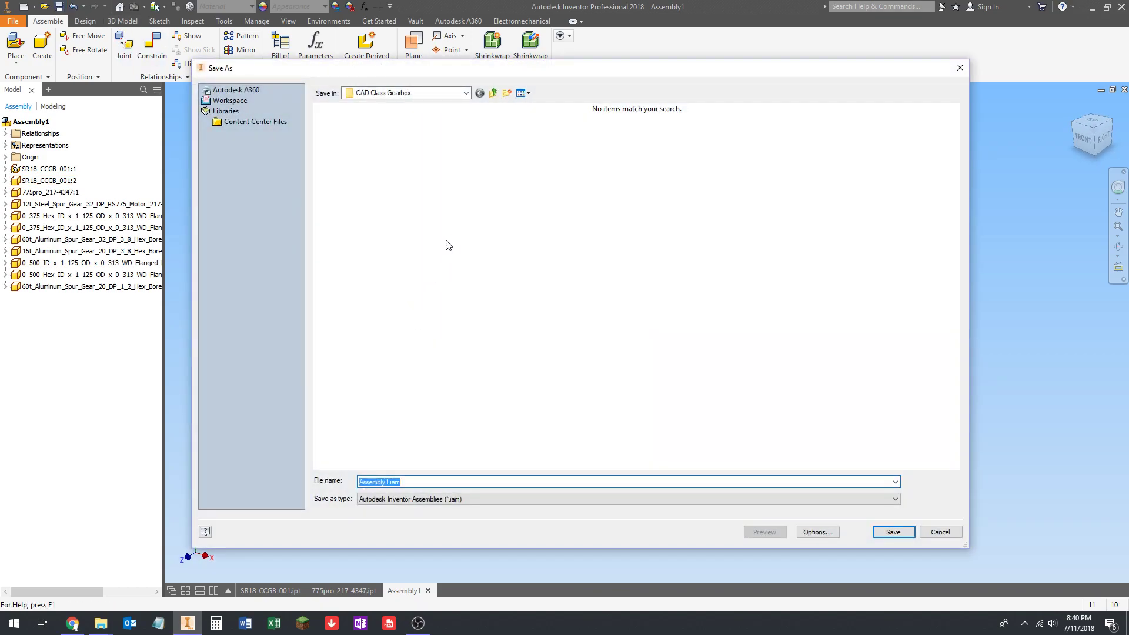
text(SR1)
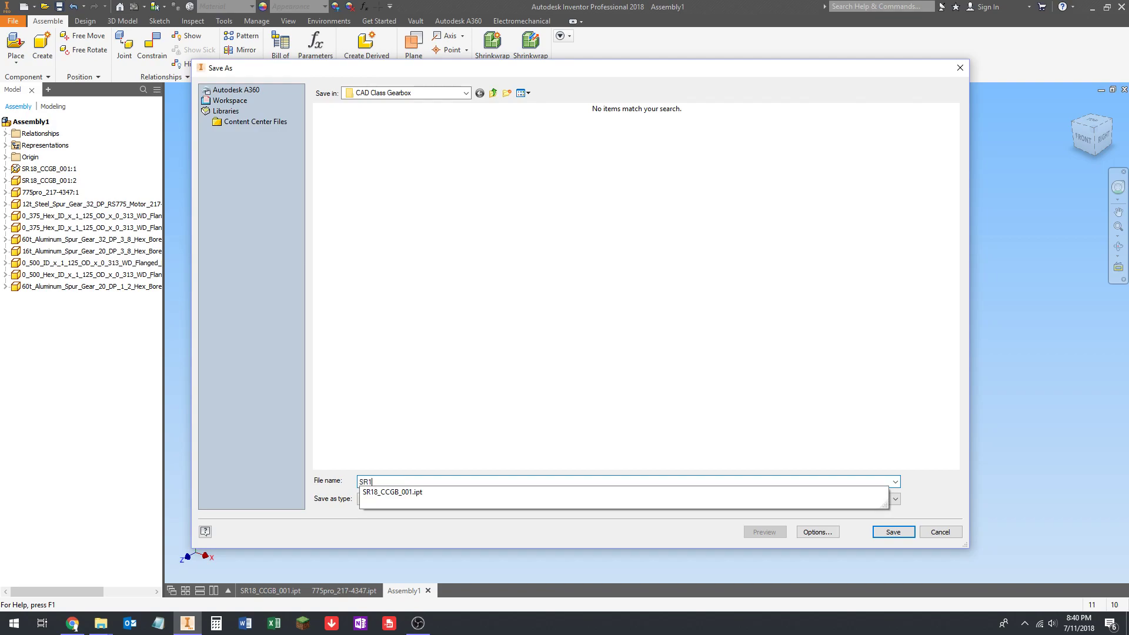
click(400, 491)
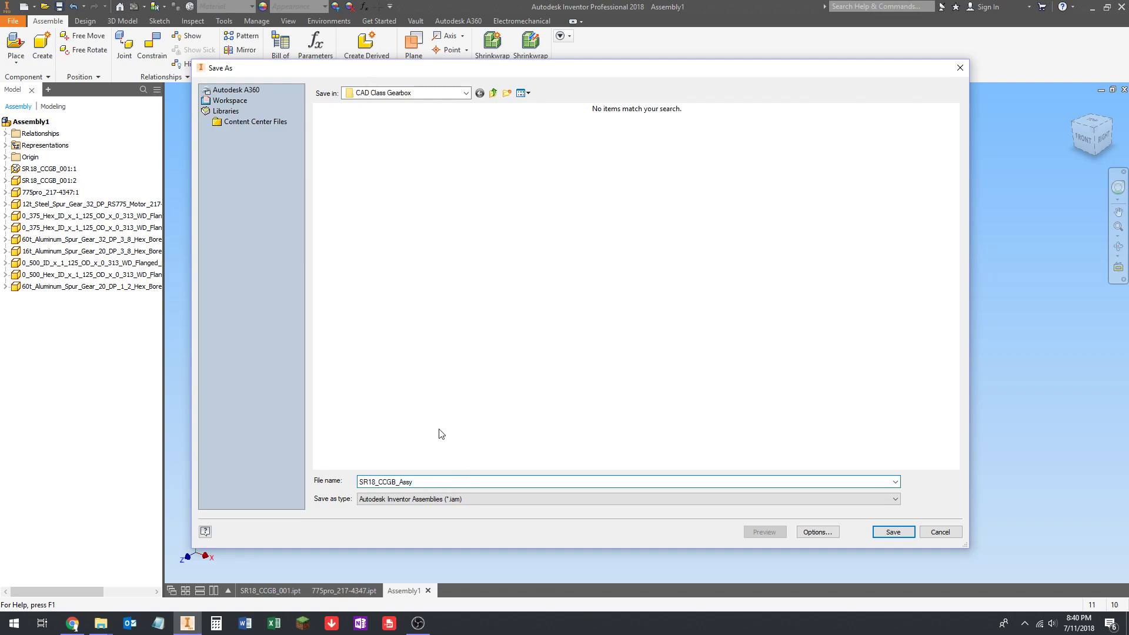
click(887, 532)
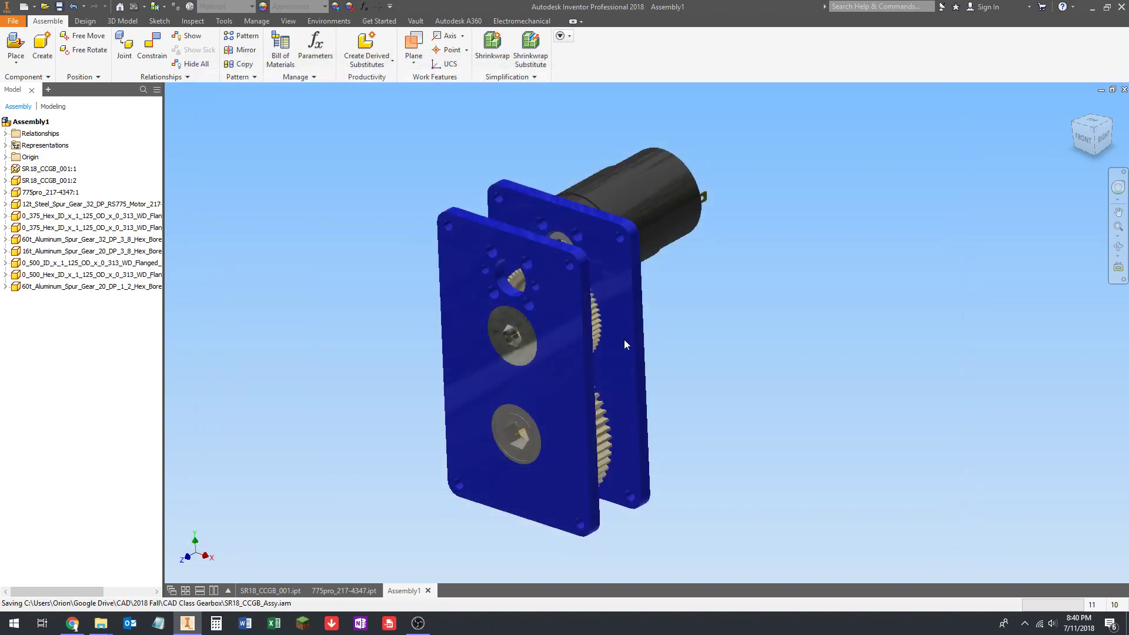
shift+middle_drag(700, 355, 605, 349)
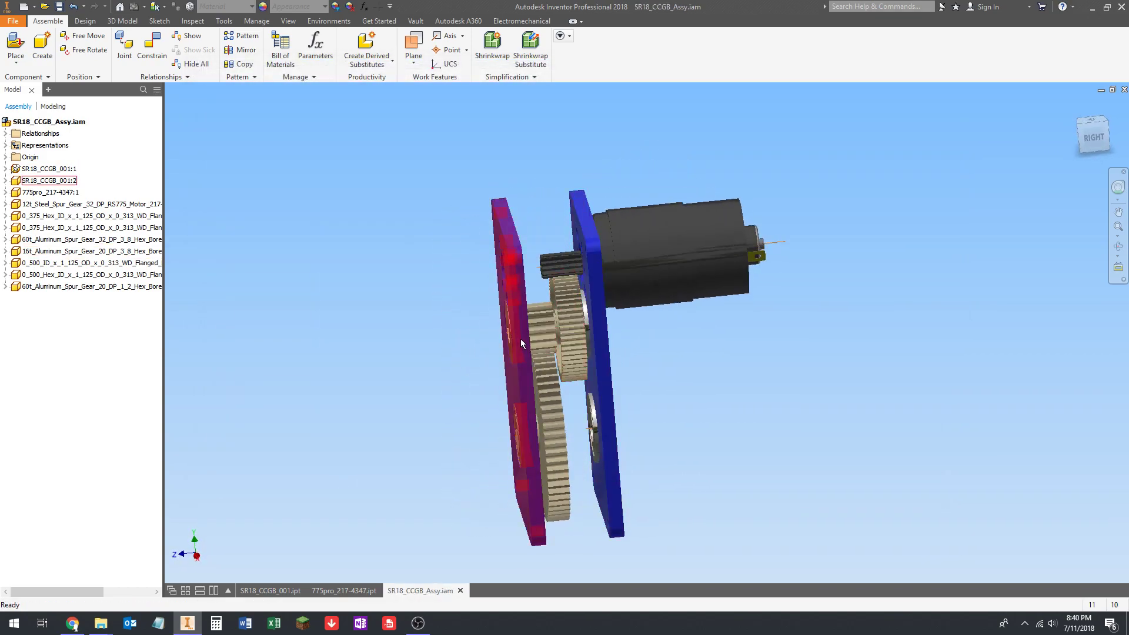
shift+middle_drag(520, 338, 506, 331)
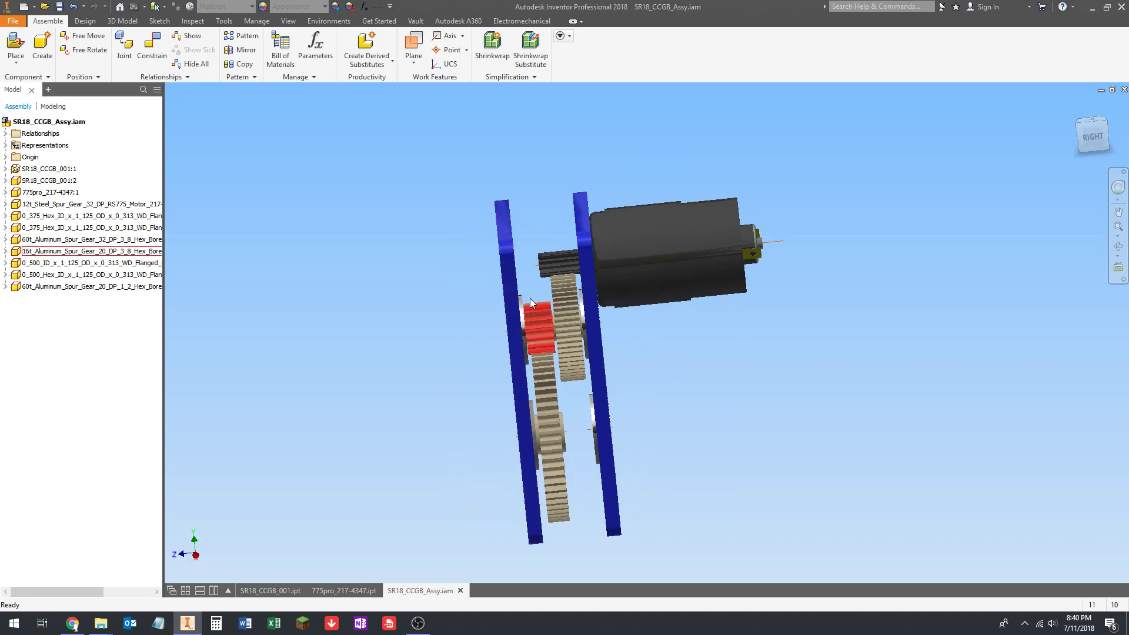
shift+middle_drag(529, 278, 494, 273)
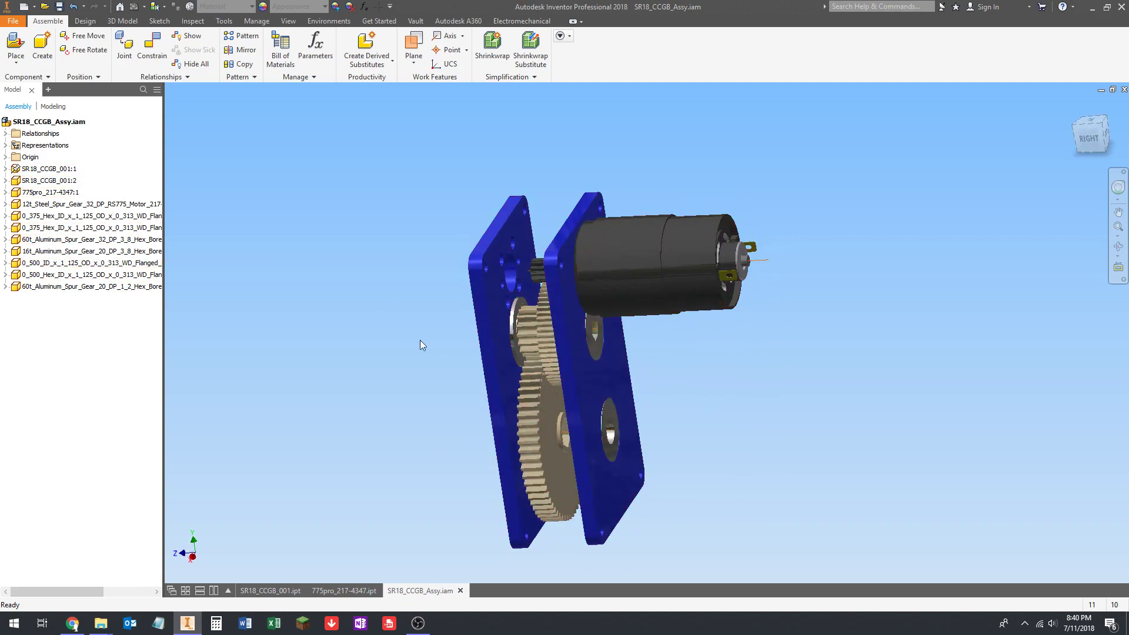
shift+middle_drag(507, 335, 431, 361)
shift+middle_drag(763, 379, 737, 367)
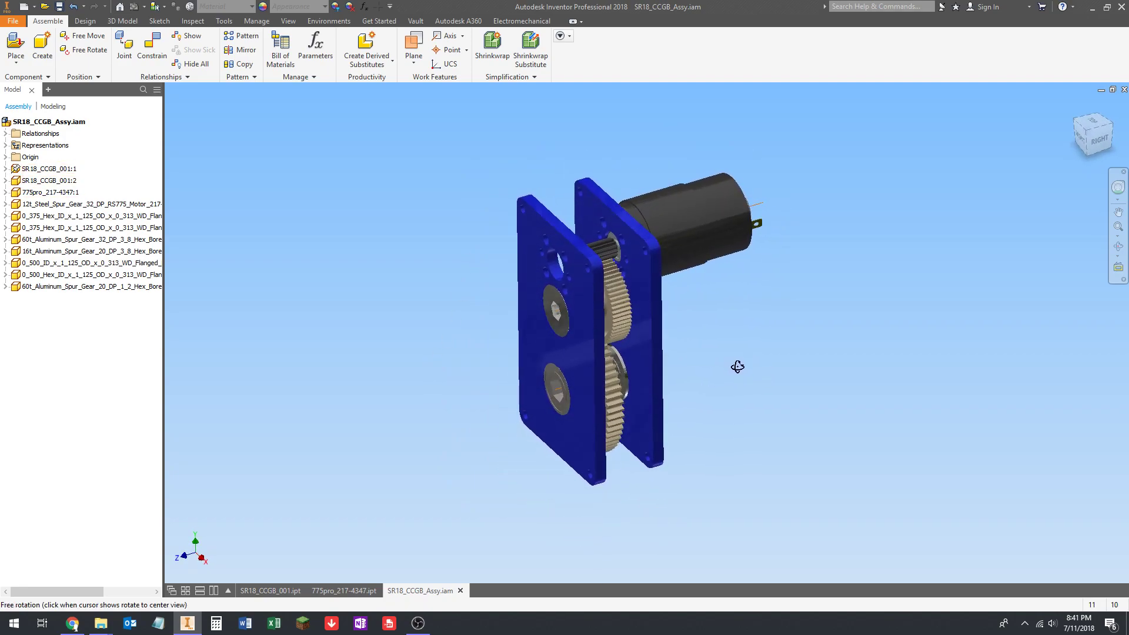